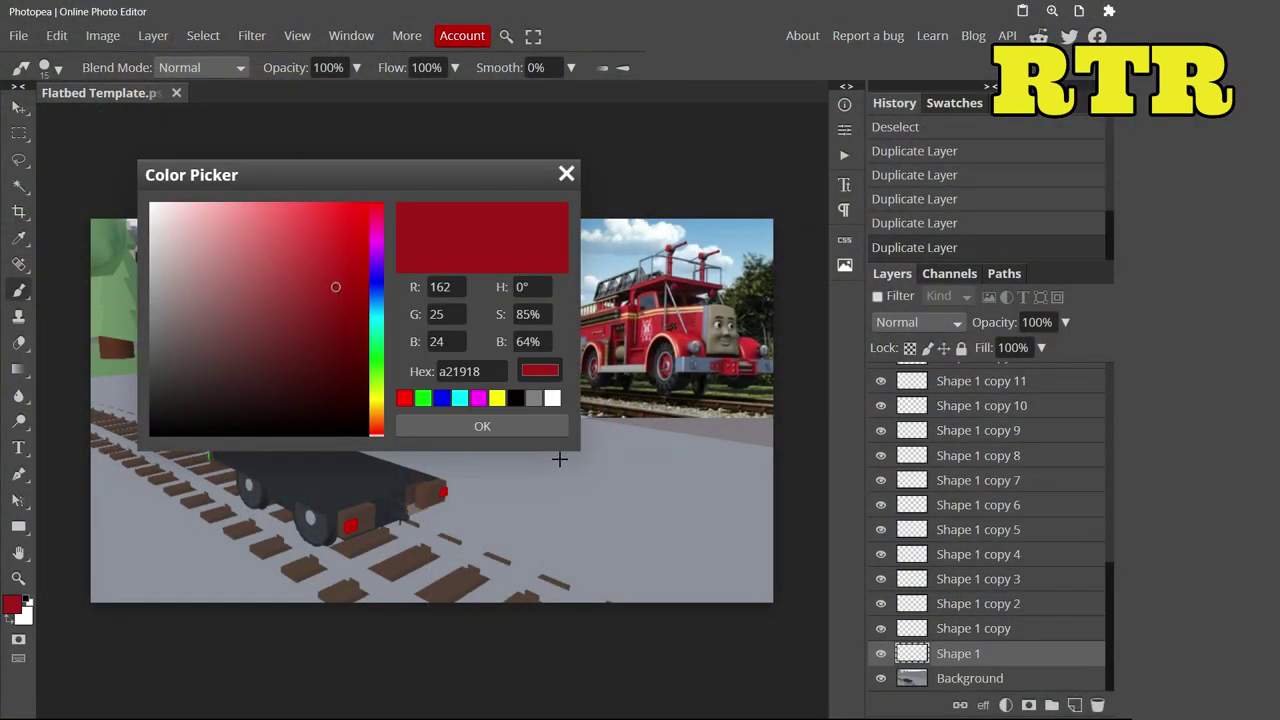
Sample the blue-grey of the reference fire engine's bumper and paint the bumper outline across the flatbed's front on Shape 1
scroll(734, 337, up, 5)
click(734, 337)
click(482, 426)
scroll(482, 426, down, 4)
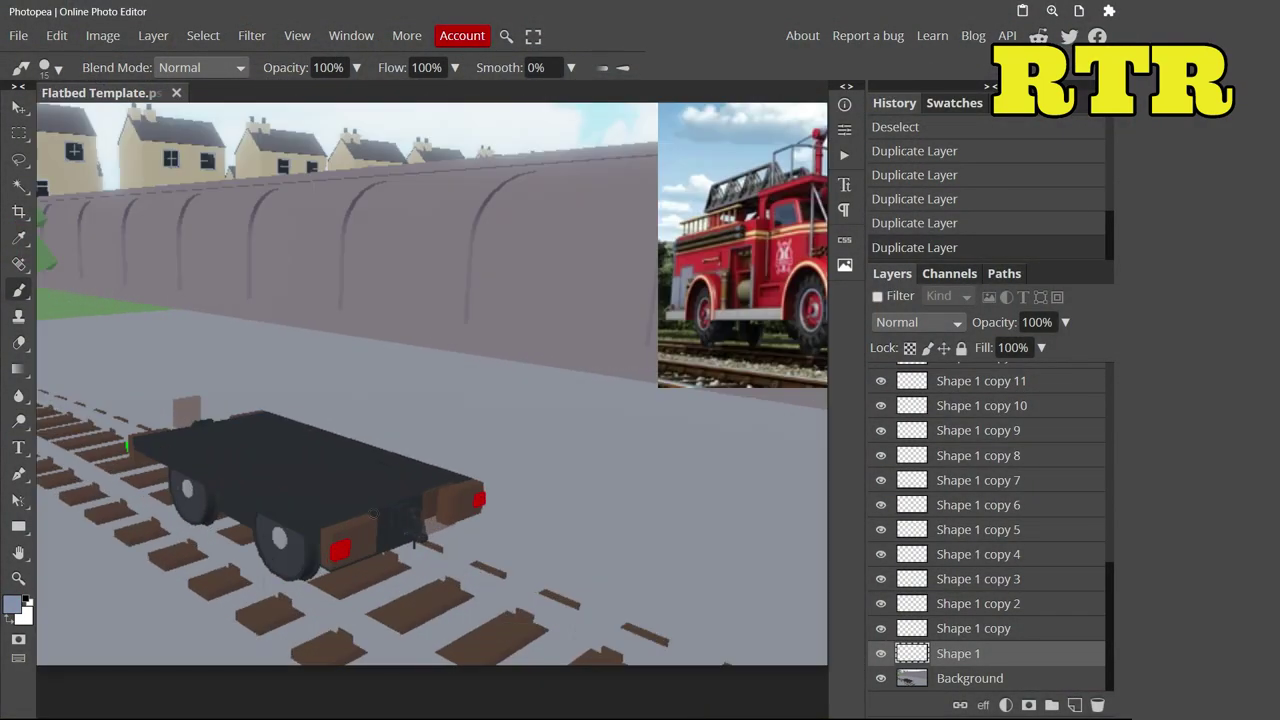
scroll(250, 560, up, 4)
mouse_move(277, 339)
mouse_down()
mouse_move(278, 476)
mouse_move(660, 315)
mouse_up()
scroll(676, 440, down, 4)
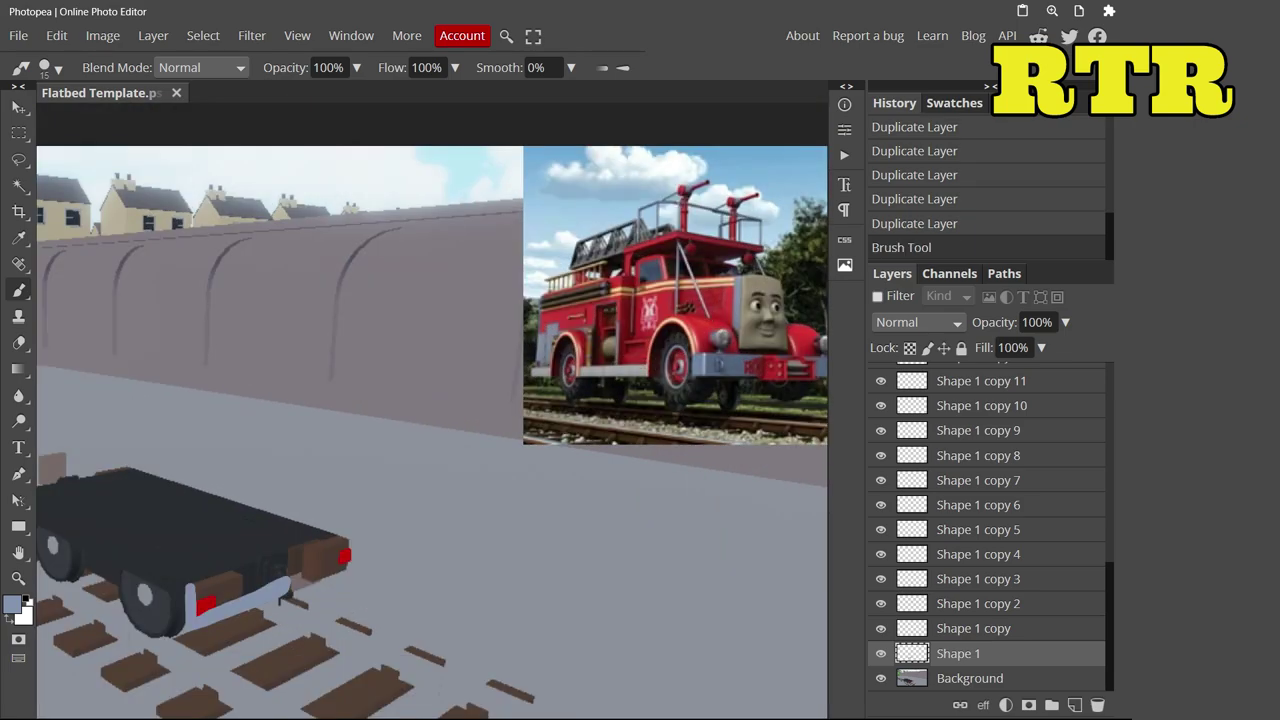
scroll(326, 600, up, 4)
mouse_move(400, 528)
mouse_down()
mouse_move(632, 476)
mouse_move(314, 500)
mouse_up()
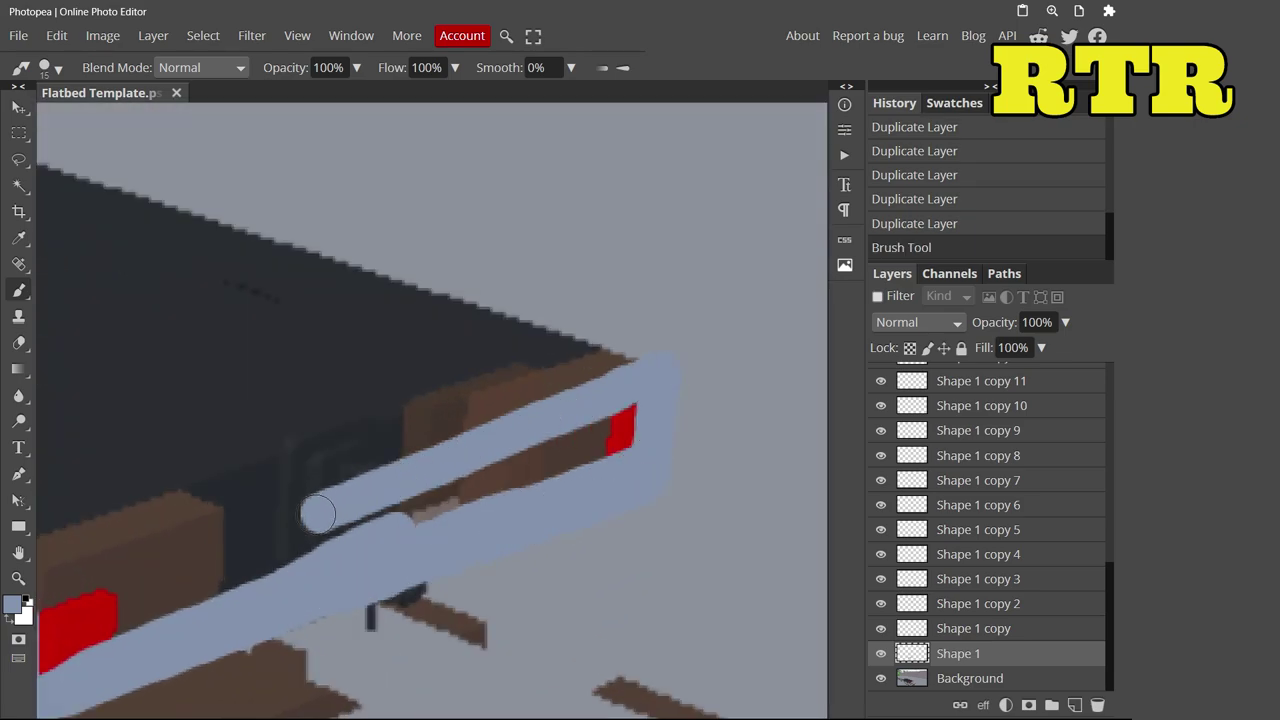
Fill the inside of the bumper outline with solid blue-grey, covering the brown end beam
scroll(314, 500, down, 3)
scroll(200, 560, up, 3)
drag(155, 530, 432, 433)
drag(594, 379, 301, 569)
drag(222, 535, 448, 457)
Erase the excess blue-grey around the bumper to straighten its top edge and both ends
key(e)
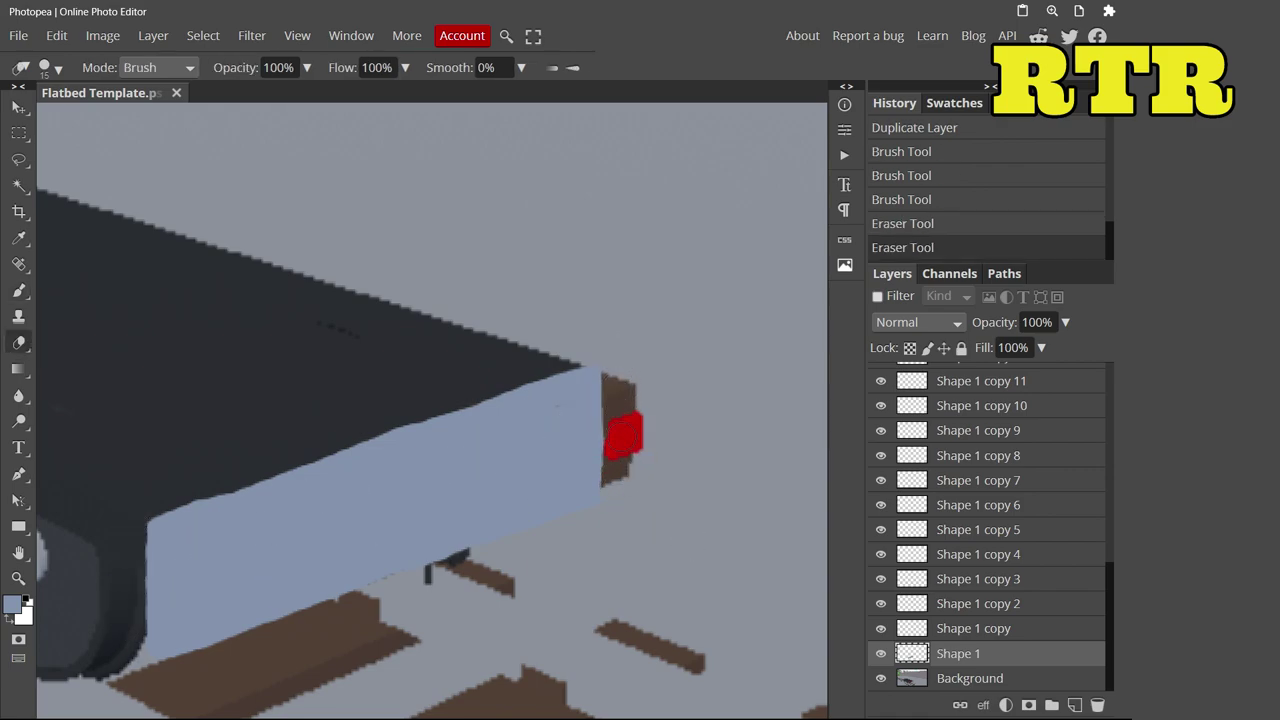
scroll(620, 425, down, 3)
scroll(474, 423, up, 3)
scroll(98, 572, up, 1)
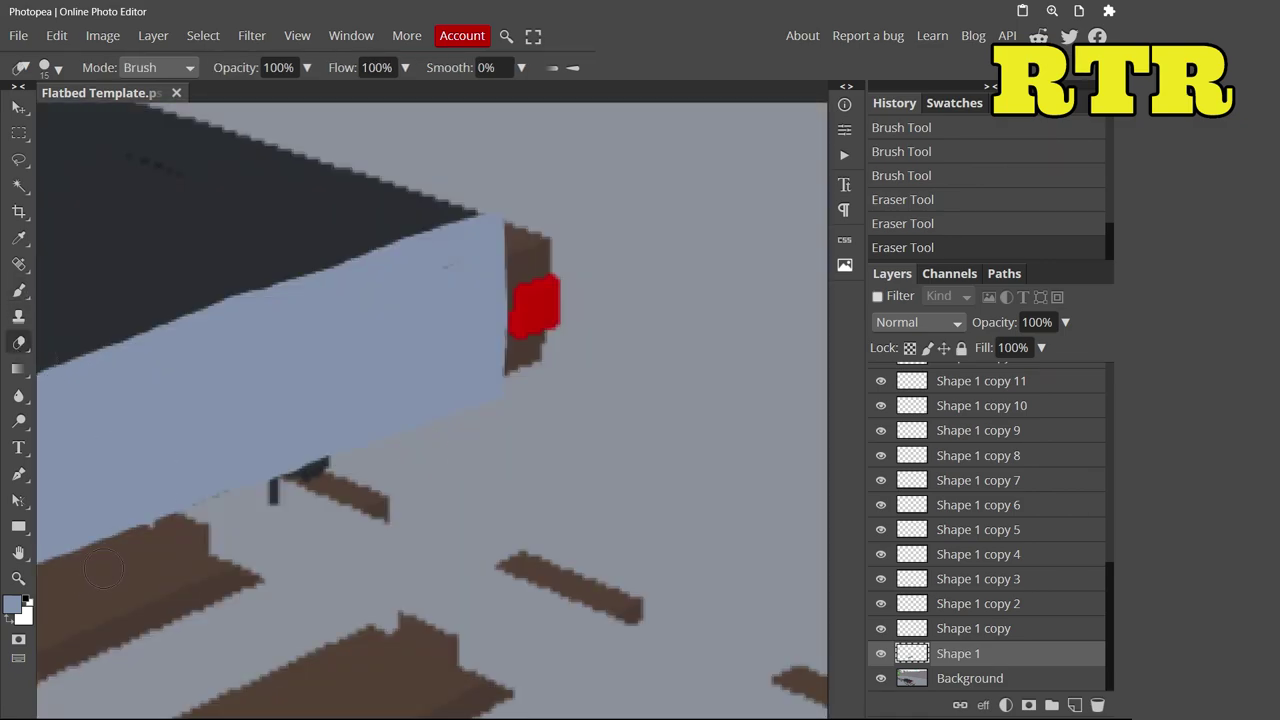
scroll(489, 400, down, 3)
scroll(150, 520, up, 3)
Brush blue-grey over the remaining beam end, coupling and wheel side so the bumper spans the flatbed's full width
key(b)
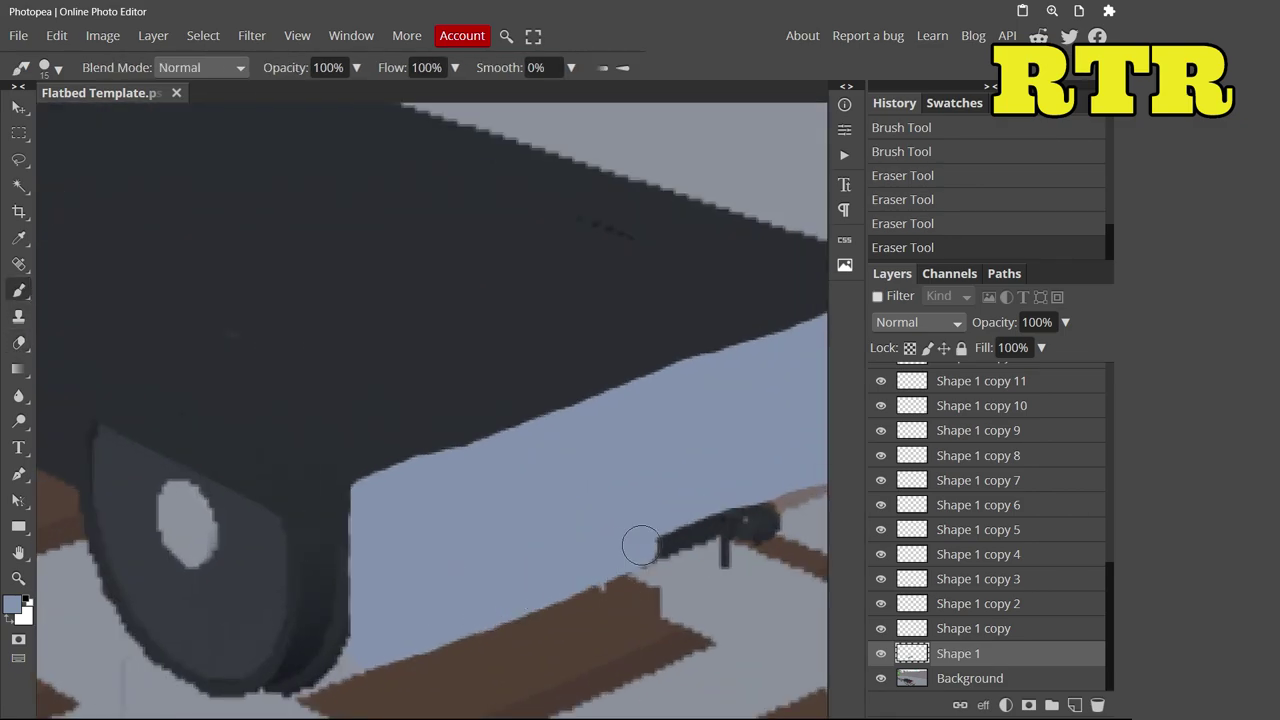
scroll(629, 543, down, 3)
scroll(420, 480, up, 4)
mouse_move(351, 354)
mouse_down()
mouse_move(357, 537)
mouse_move(437, 380)
mouse_up()
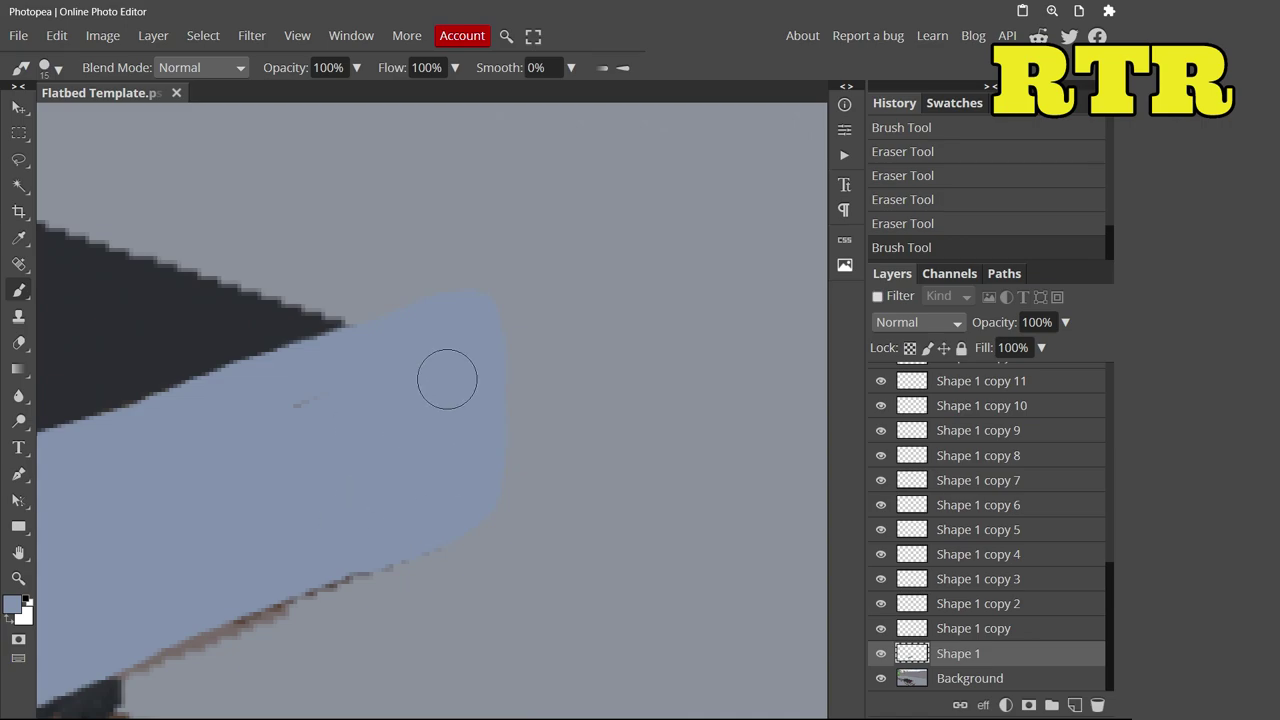
scroll(437, 380, down, 3)
scroll(110, 548, up, 4)
mouse_move(339, 402)
mouse_down()
mouse_move(250, 600)
mouse_move(541, 478)
mouse_move(284, 560)
mouse_move(237, 472)
mouse_move(236, 606)
mouse_move(379, 434)
mouse_up()
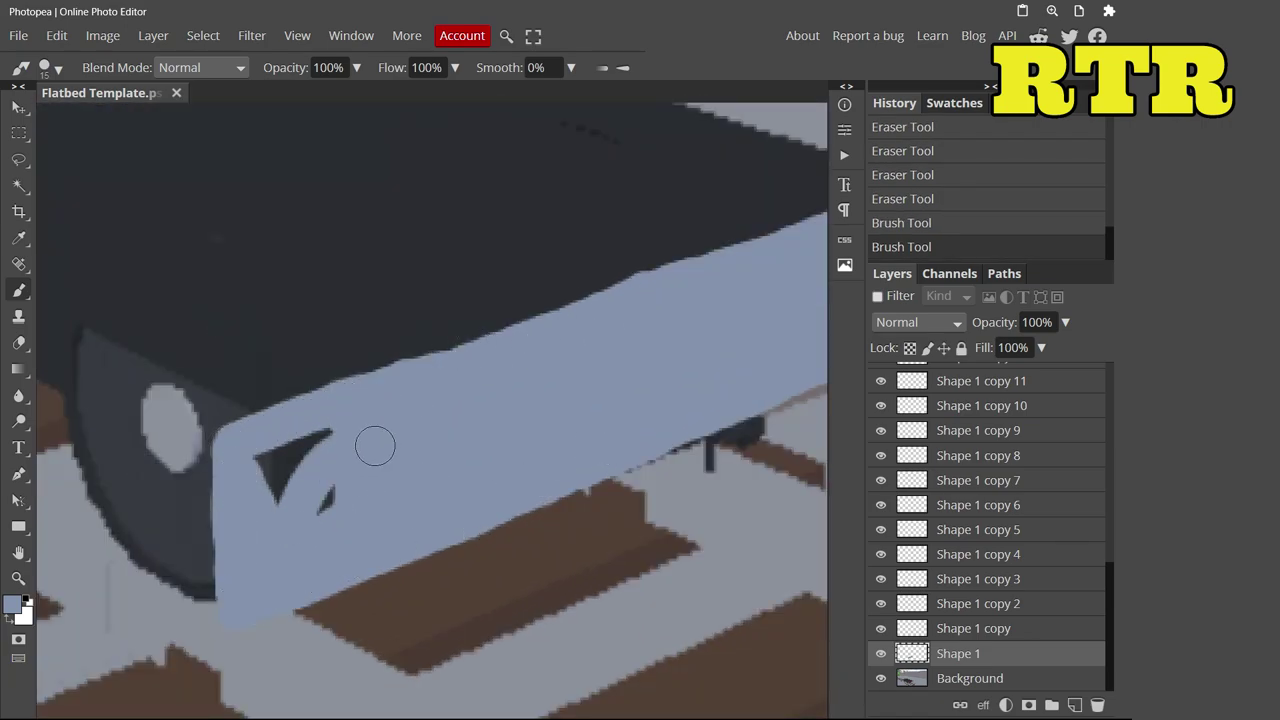
scroll(368, 417, down, 5)
scroll(608, 414, up, 6)
scroll(586, 423, down, 4)
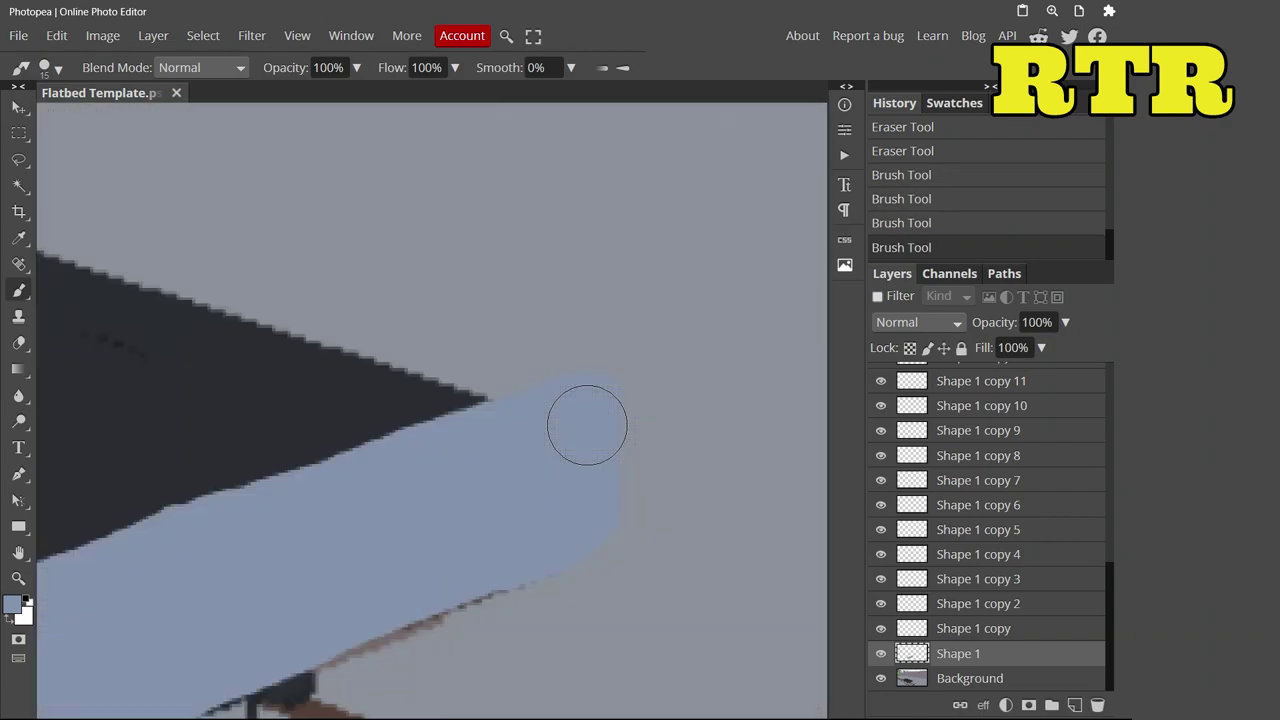
On the Shape 1 copy layer, paint a filled blue-grey upright face panel with a rounded top above the bumper
scroll(409, 329, up, 4)
key(alt+bracketright)
drag(465, 562, 464, 400)
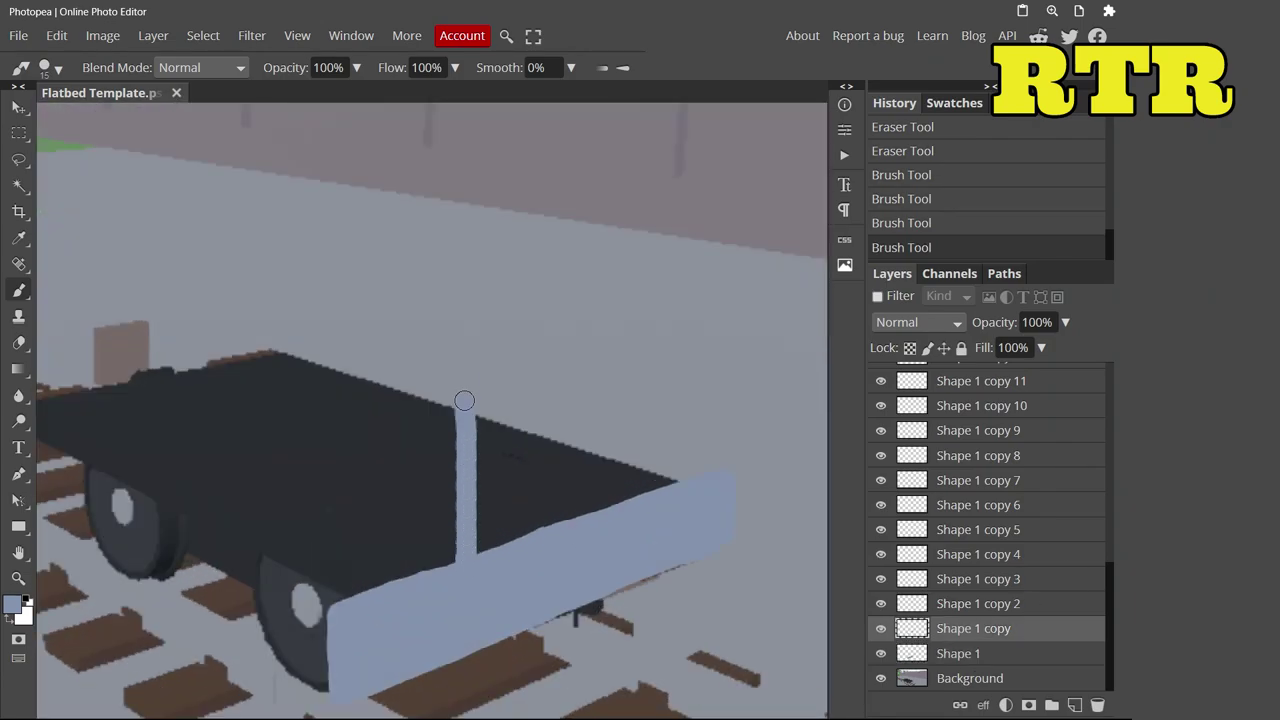
drag(613, 535, 520, 522)
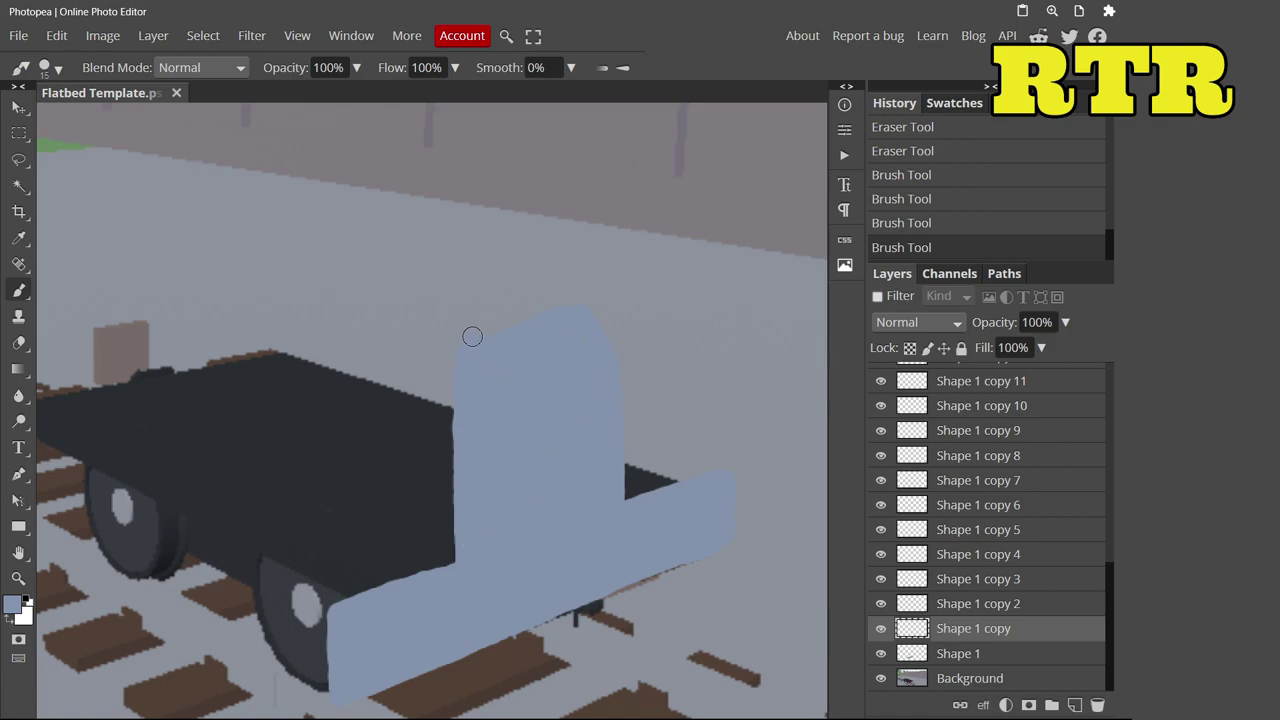
Place Shape 1 copy 2 directly above Background and paint a darker blue-grey edge along the face panel's side and top
scroll(413, 513, down, 5)
scroll(690, 643, up, 6)
drag(973, 603, 1000, 665)
click(12, 604)
click(201, 287)
key(Return)
drag(622, 470, 624, 252)
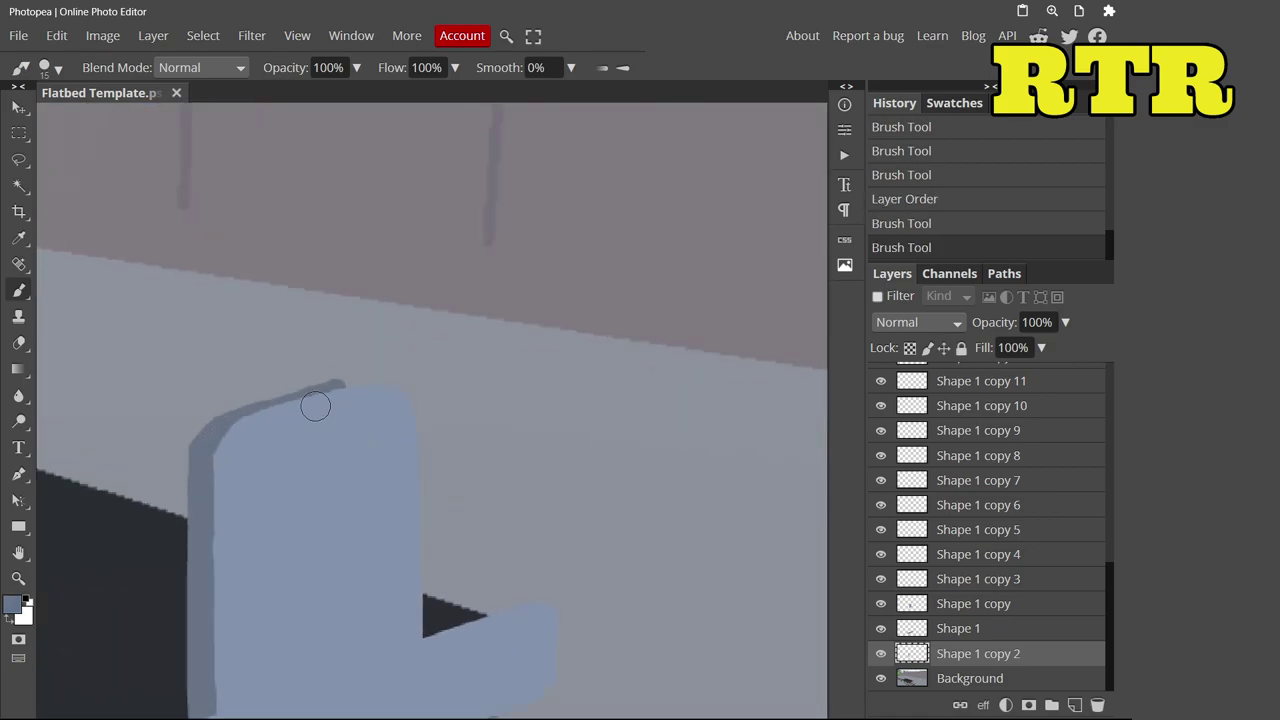
scroll(314, 400, up, 2)
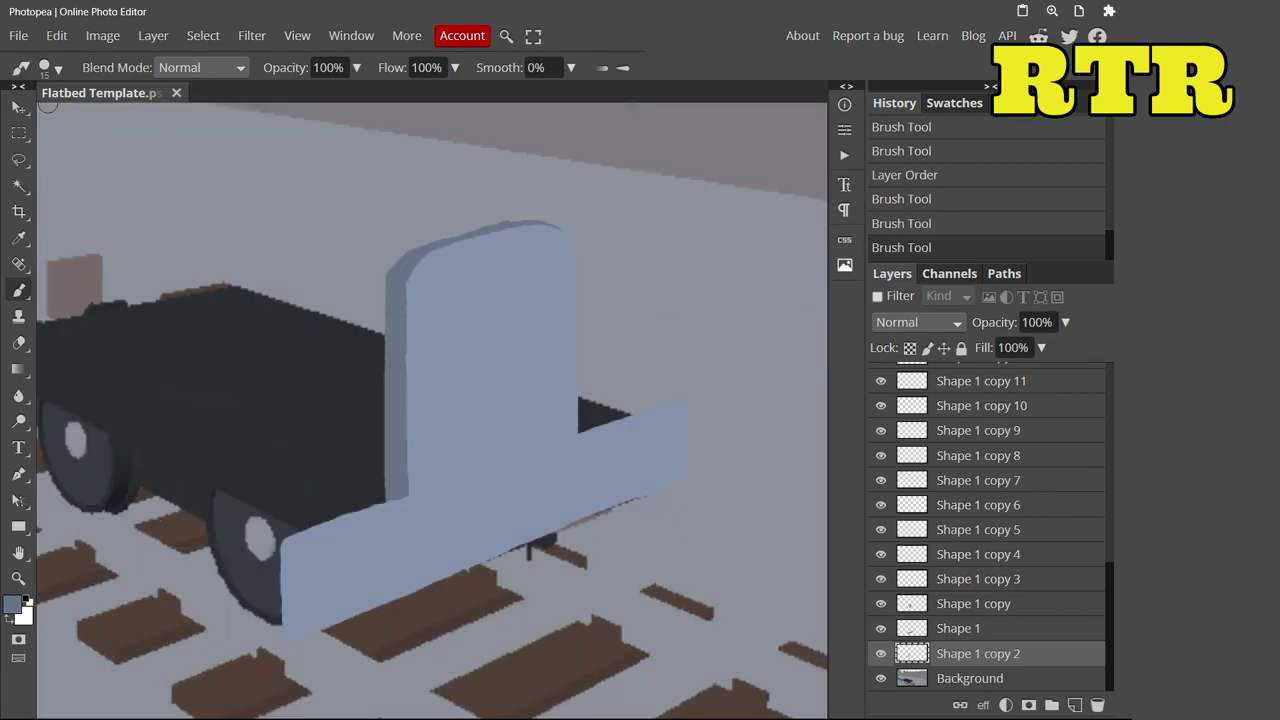
Send Shape 1 copy 3 to just above Background and paint a bright red mudguard over the front wheel
key(v)
click(374, 560)
key(b)
click(12, 604)
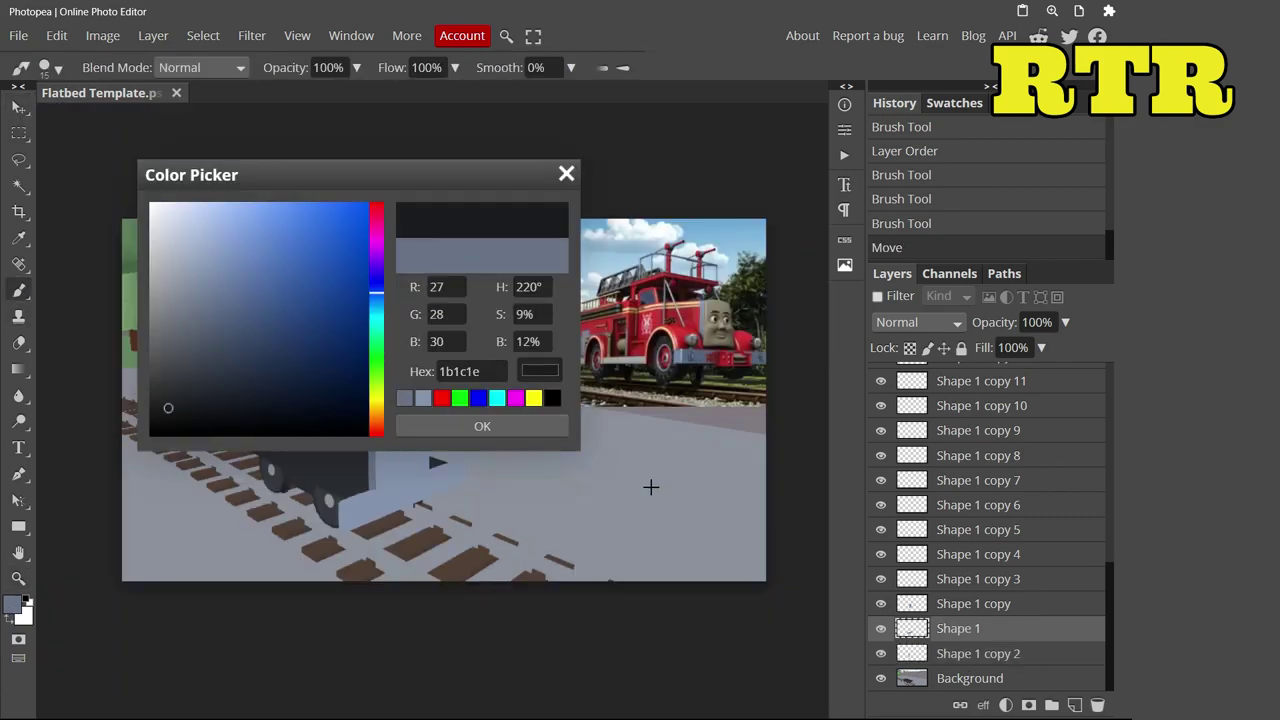
click(470, 426)
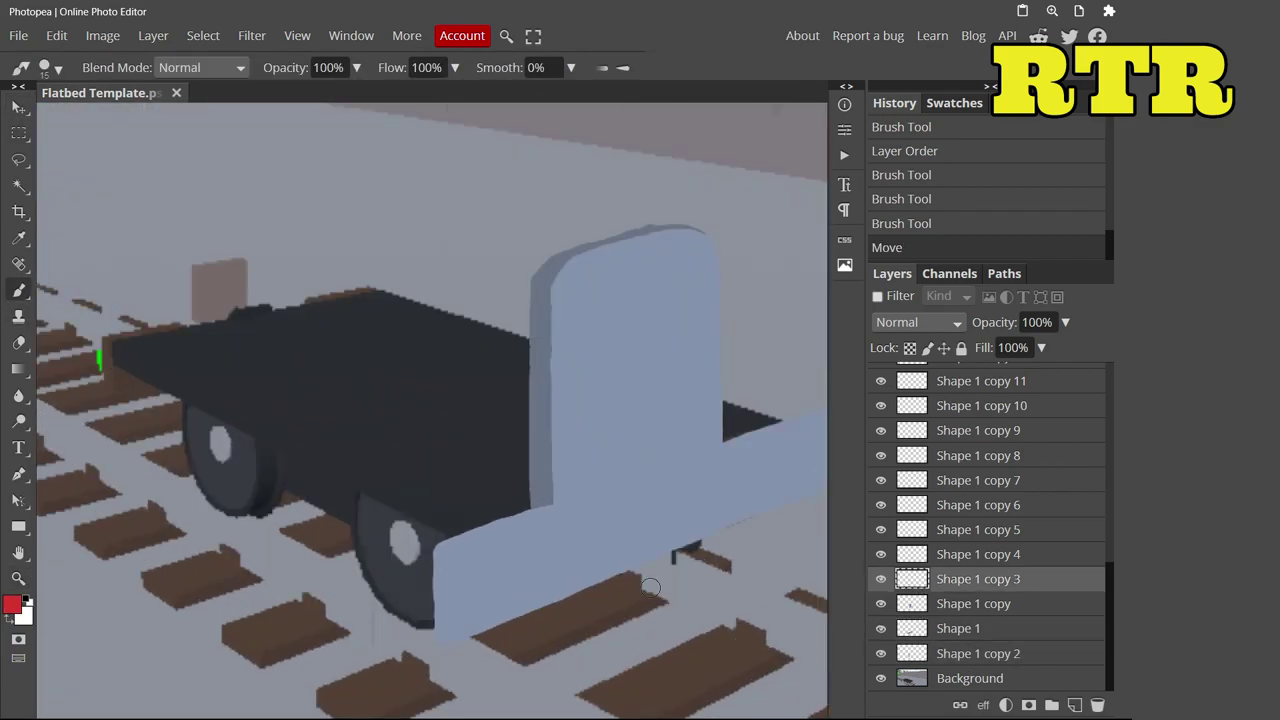
key(ctrl+shift+bracketleft)
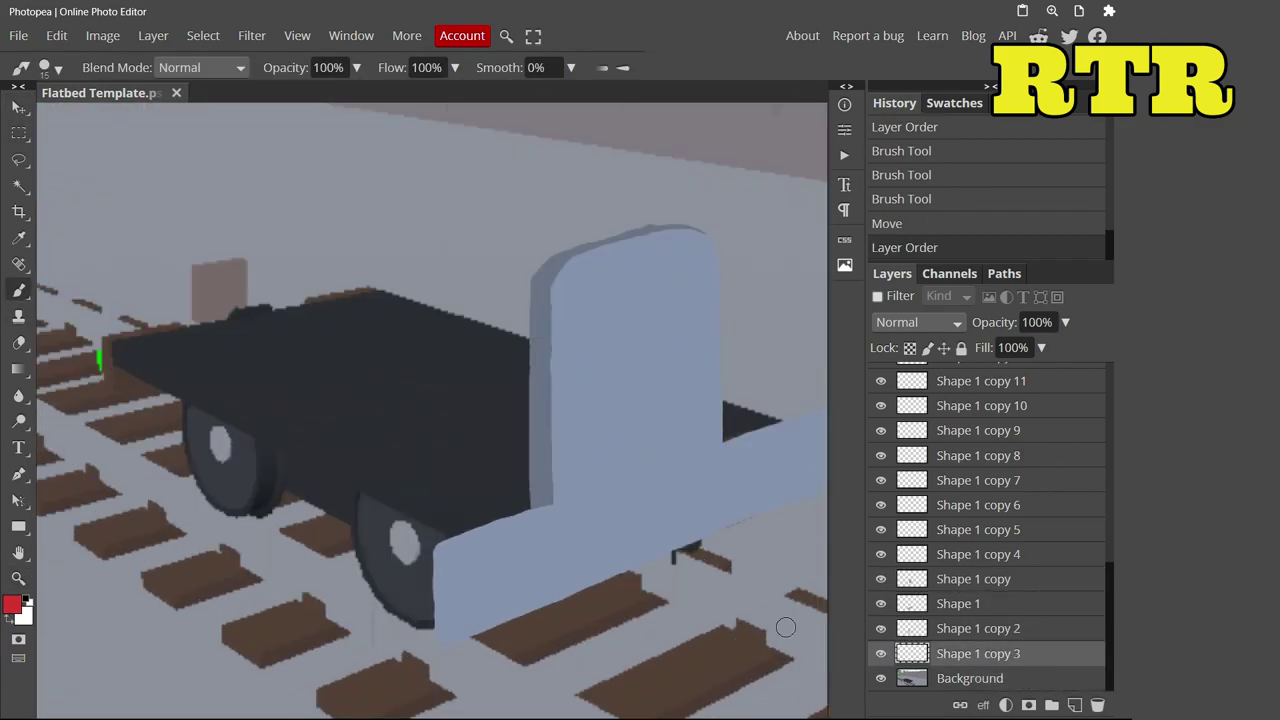
drag(326, 444, 541, 496)
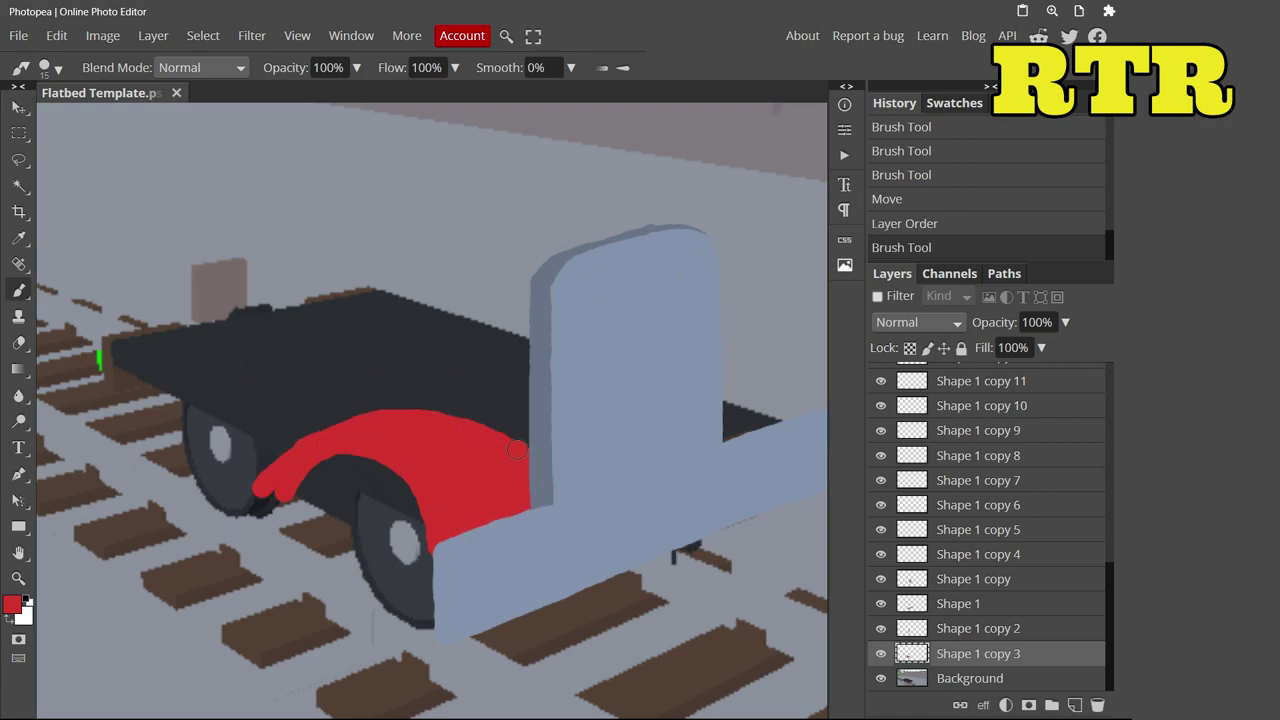
Trim the mudguard's rear end, paint its red leg down behind the wheel, and erase the leg's rough edges
key(e)
drag(265, 482, 320, 440)
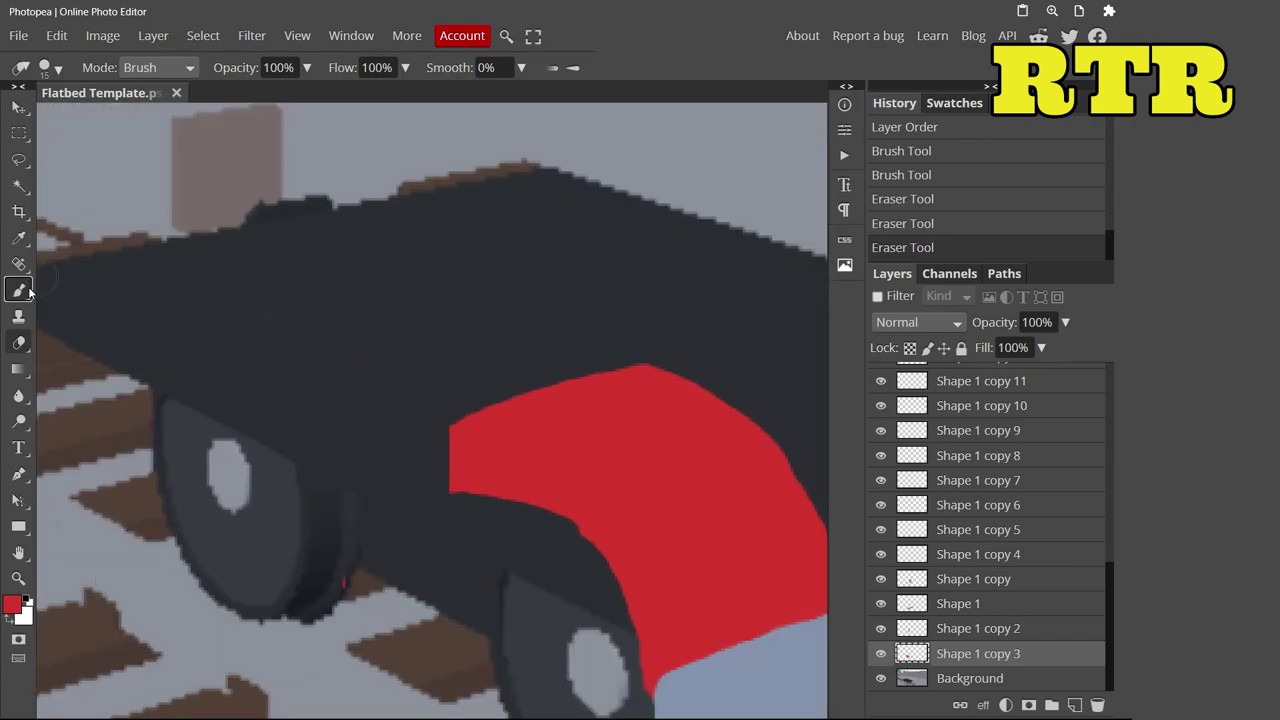
click(19, 290)
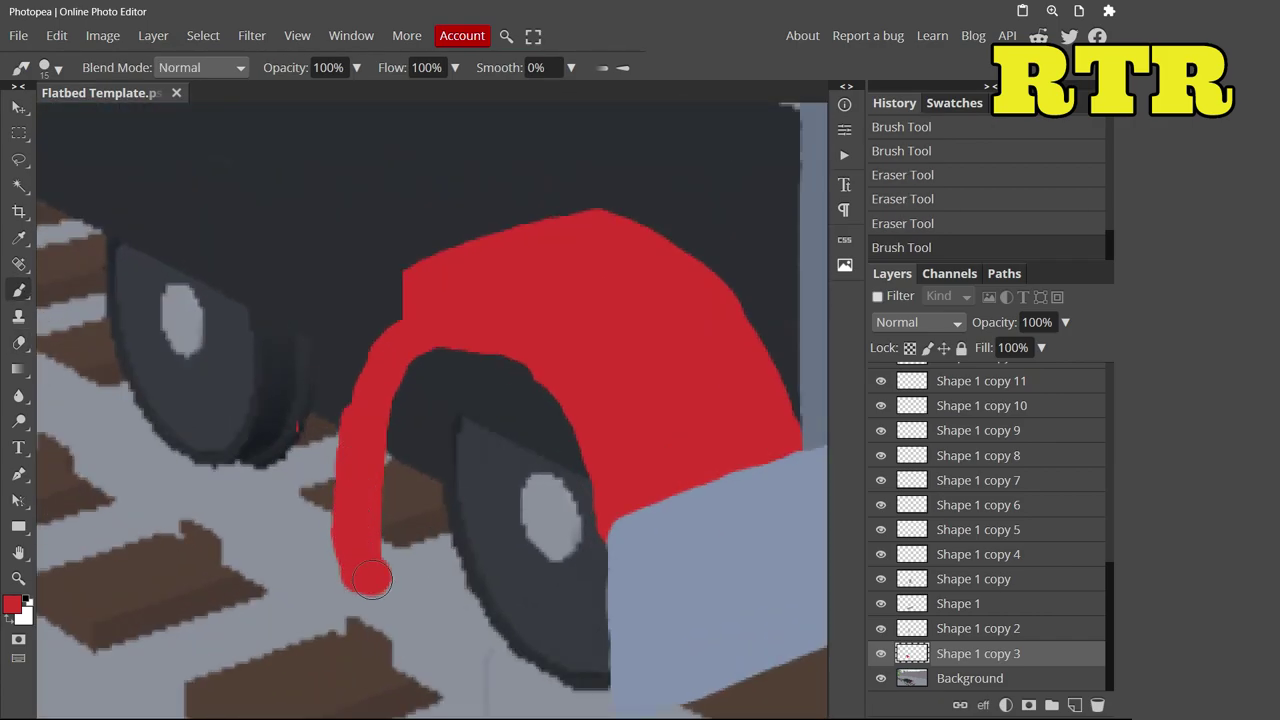
mouse_move(371, 580)
mouse_down()
mouse_move(329, 555)
mouse_move(352, 333)
mouse_move(368, 391)
mouse_move(329, 365)
mouse_move(310, 410)
mouse_up()
key(e)
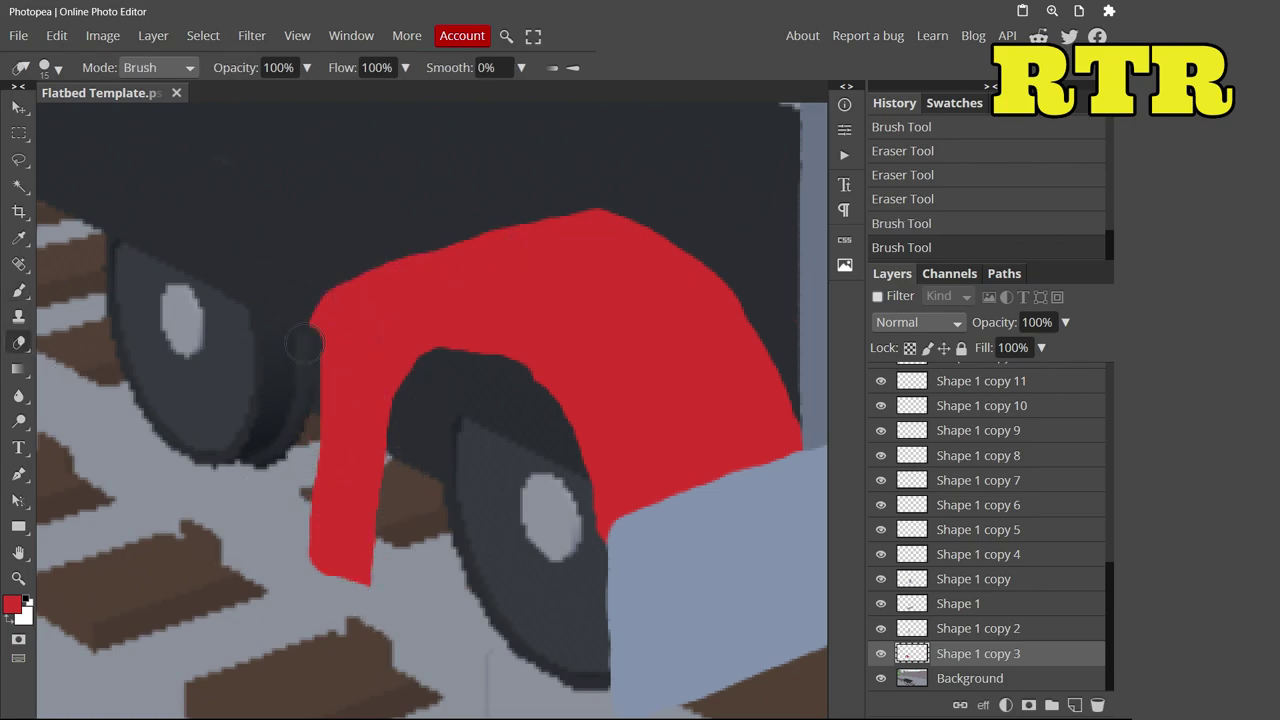
drag(315, 562, 325, 553)
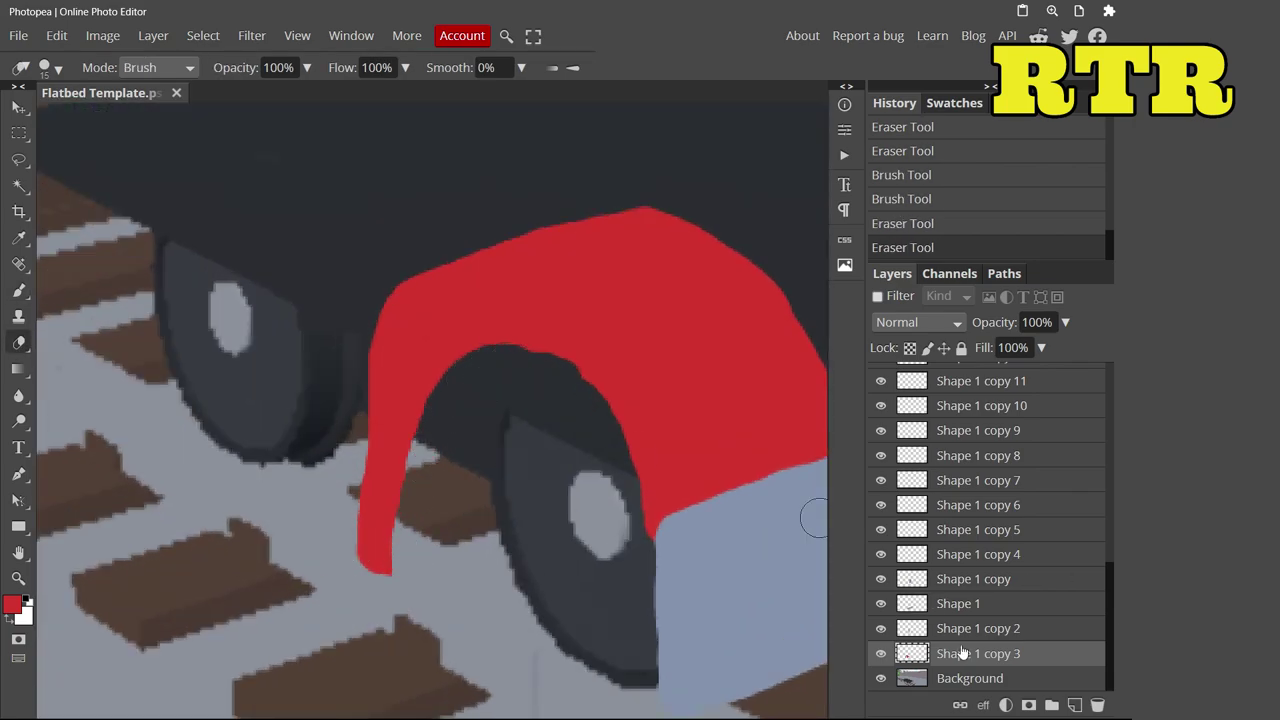
Select the Shape 1 copy 4 layer and set the brush to yellow at size 7
click(960, 554)
key(b)
click(12, 604)
key(Return)
click(45, 67)
mouse_move(390, 548)
mouse_down()
mouse_move(394, 462)
mouse_move(487, 337)
mouse_move(666, 432)
mouse_move(660, 500)
mouse_up()
key(ctrl+z)
drag(655, 540, 656, 466)
key(ctrl+z)
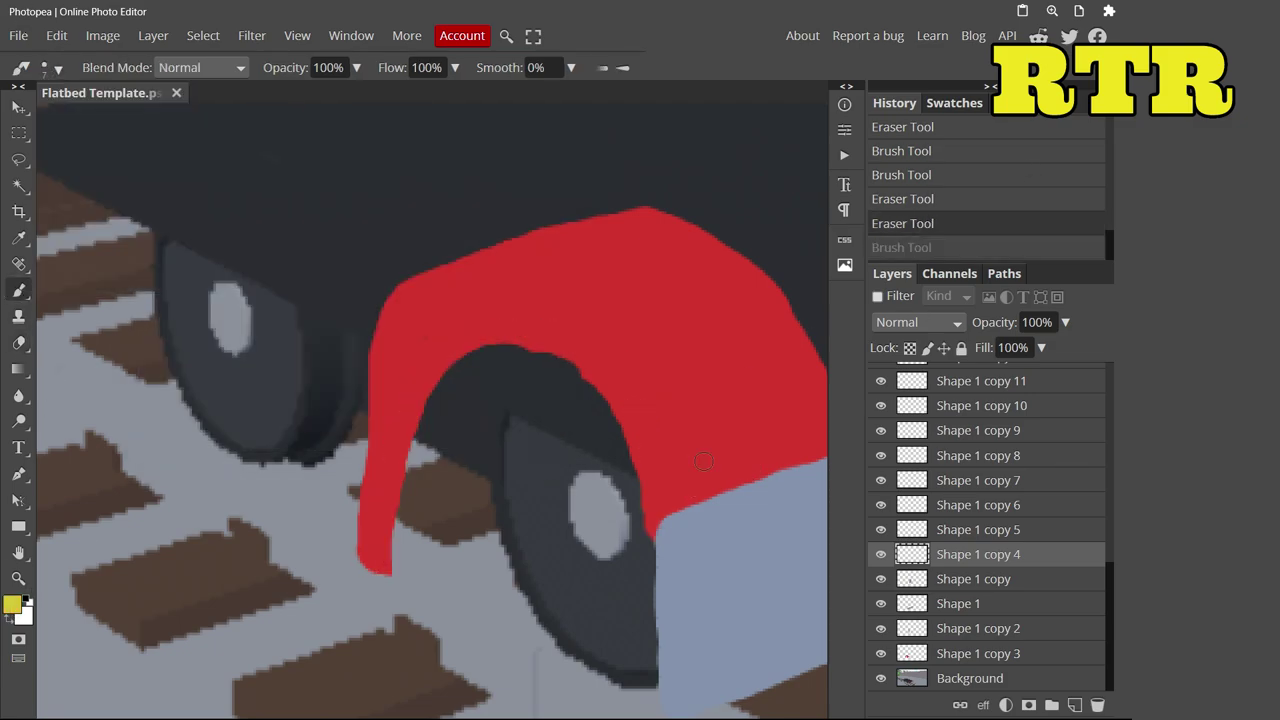
Paint a yellow trim line along the wheel arch on Shape 1 copy 4 and erase the red mudguard's outer rear edge
drag(652, 532, 643, 456)
drag(388, 514, 390, 575)
scroll(390, 575, down, 5)
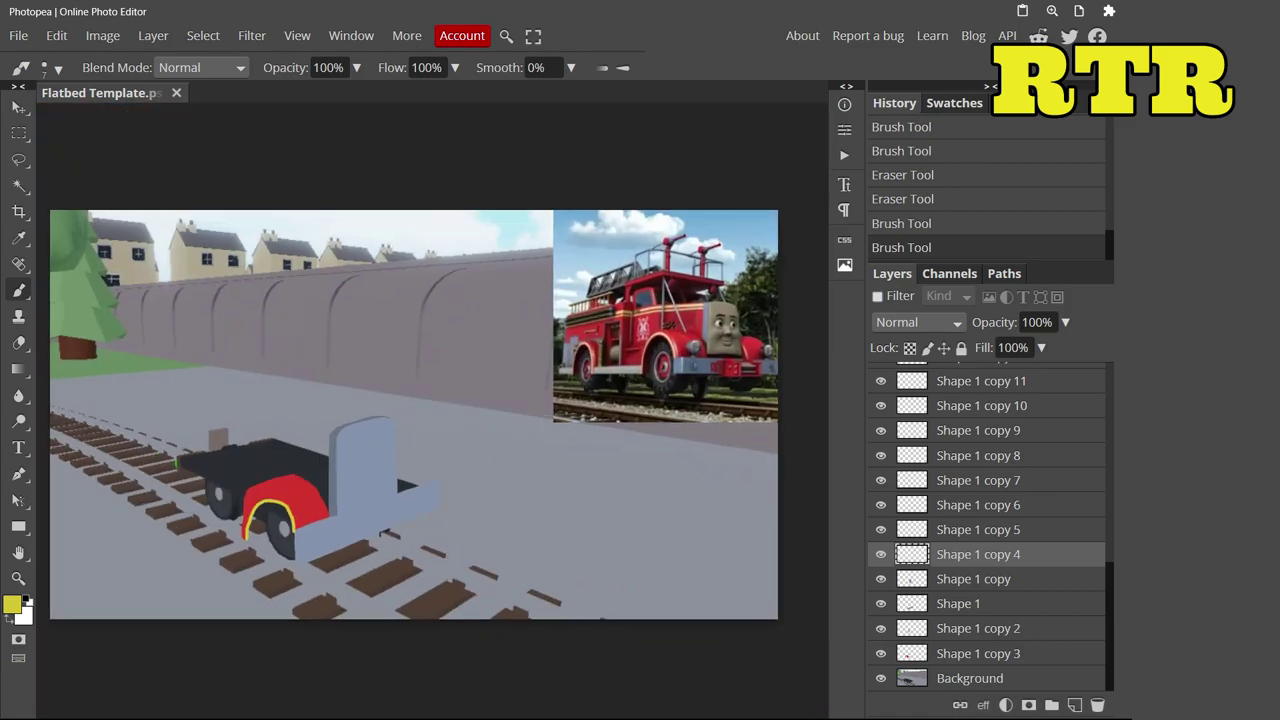
scroll(390, 575, up, 5)
key(ctrl+z)
drag(388, 630, 388, 600)
drag(506, 405, 655, 592)
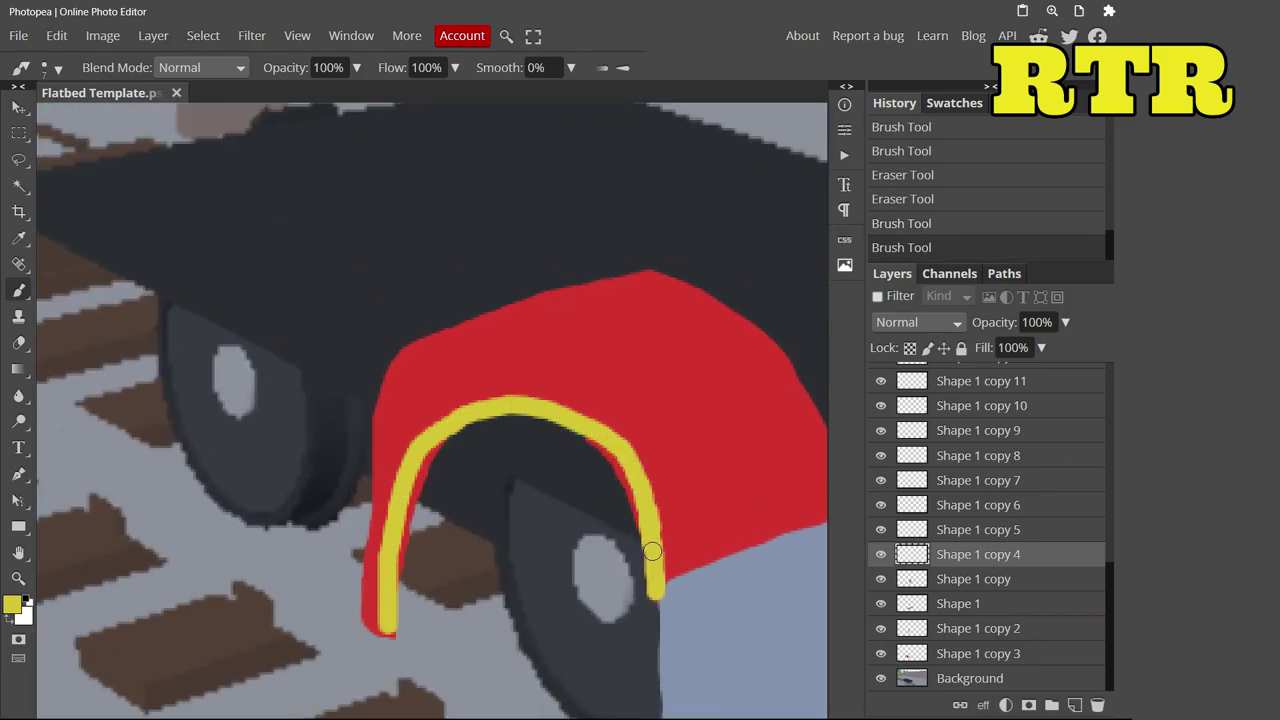
ctrl+click(134, 349)
key(e)
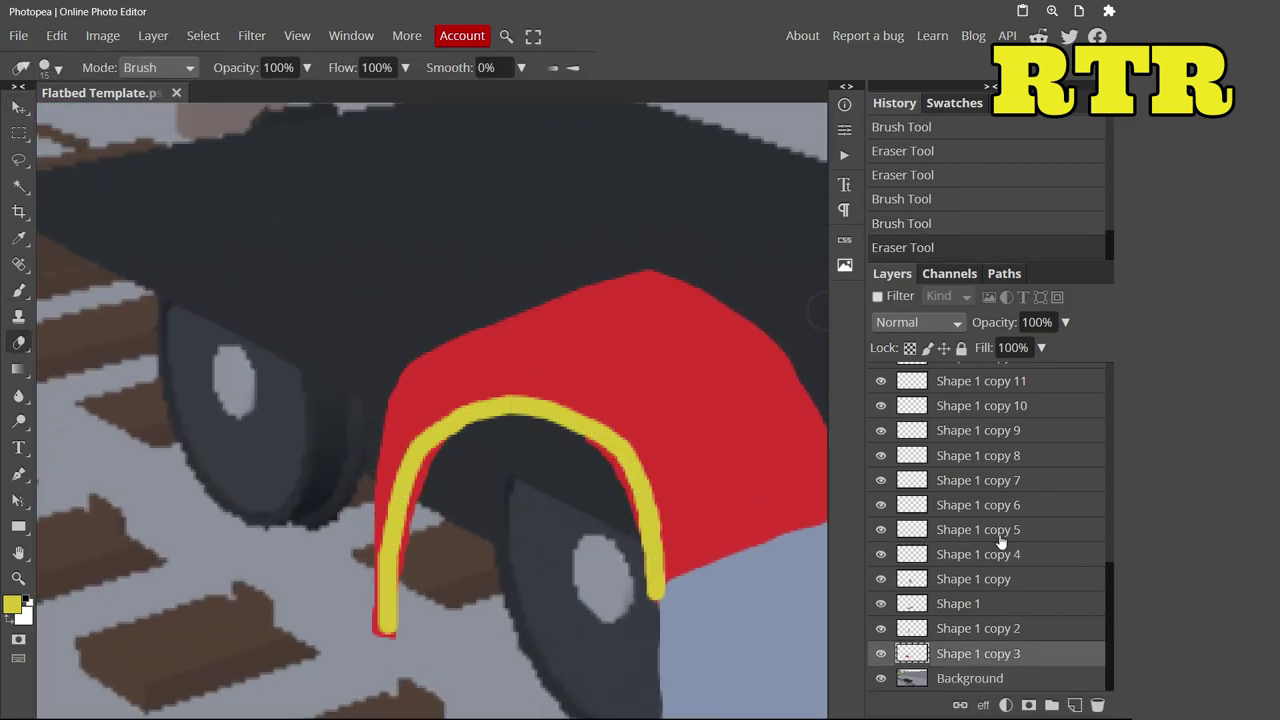
On Shape 1 copy 5, fill the front part of the mudguard with a darker red, leaving a bright strip along the top
click(999, 536)
key(b)
click(12, 604)
click(318, 258)
click(480, 426)
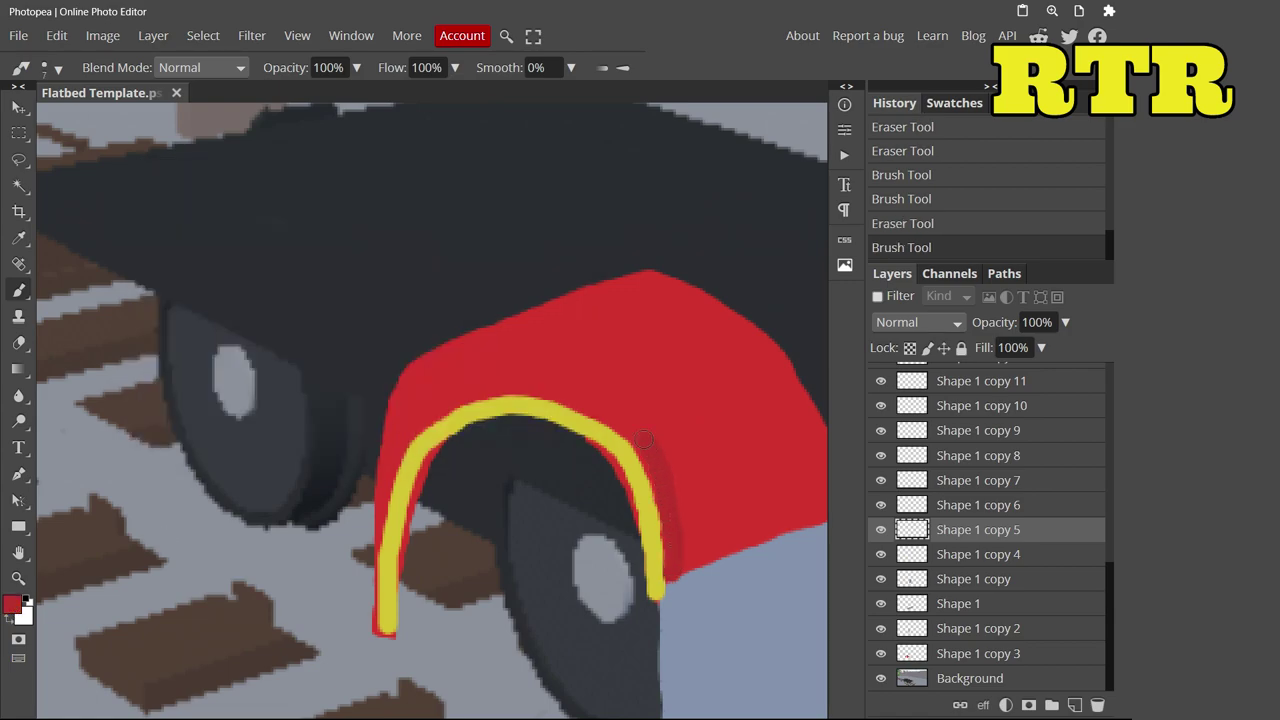
scroll(481, 388, down, 4)
scroll(478, 622, up, 5)
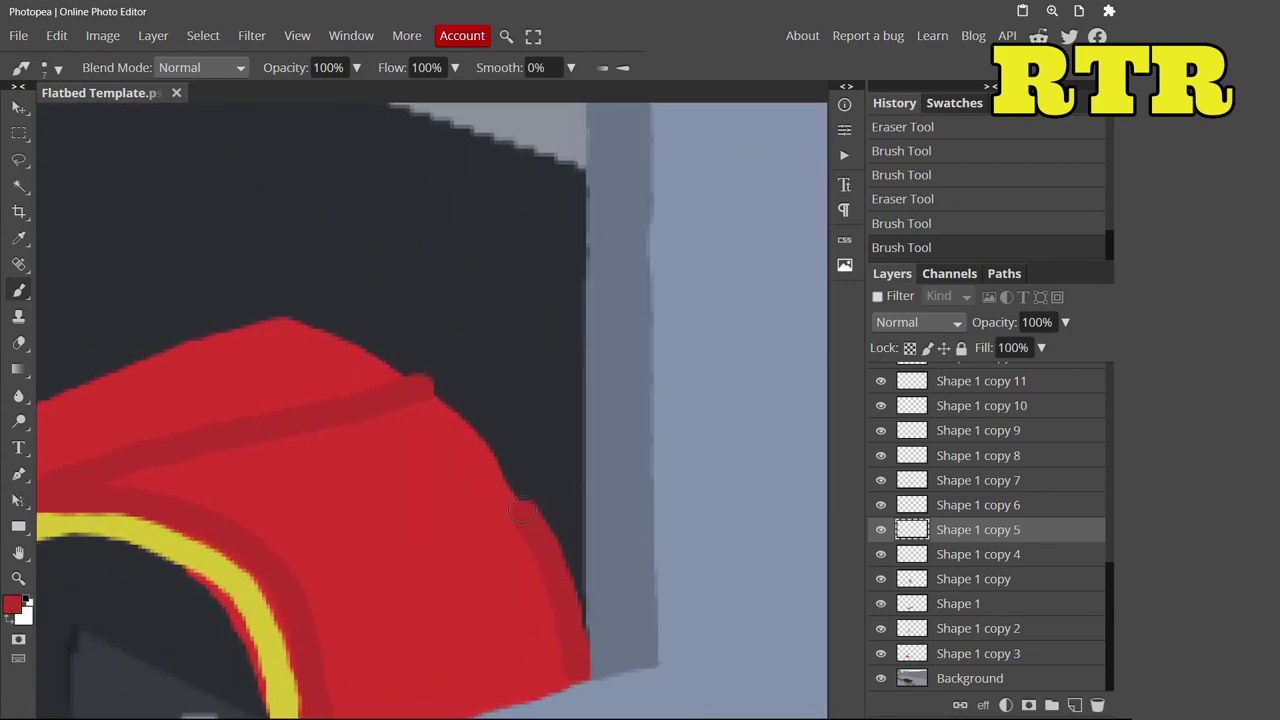
scroll(405, 373, down, 4)
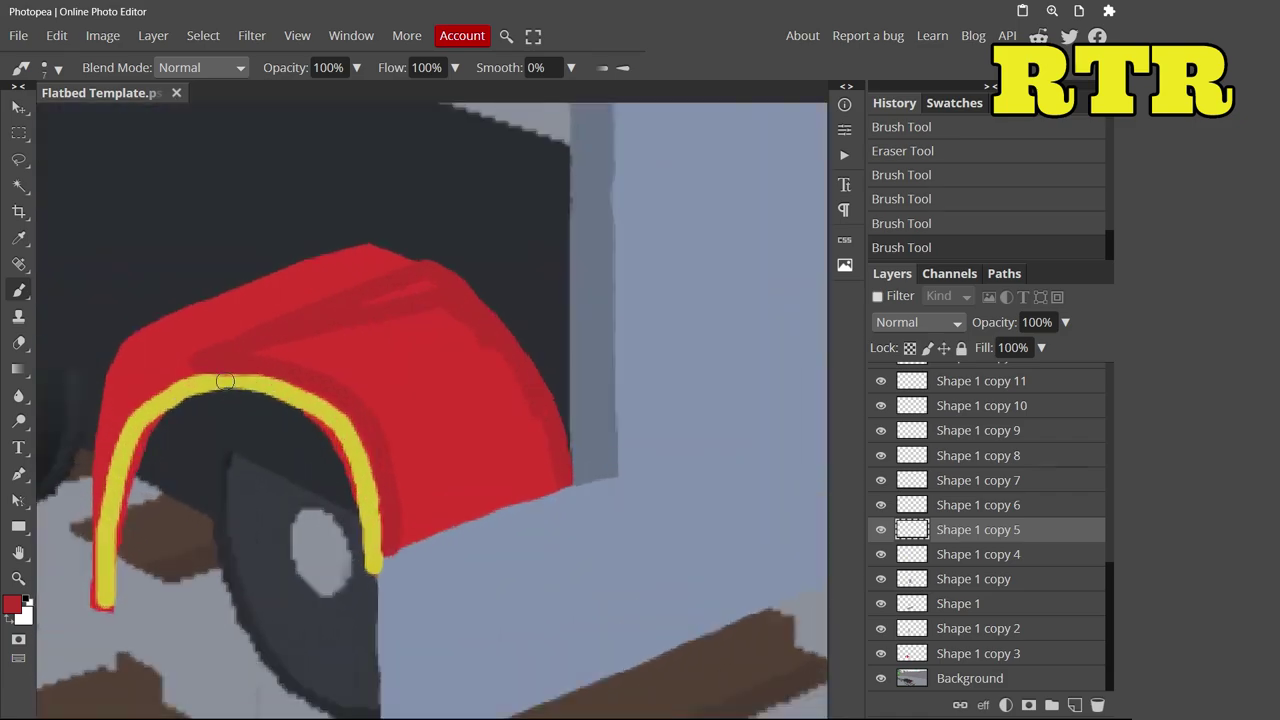
scroll(522, 624, up, 5)
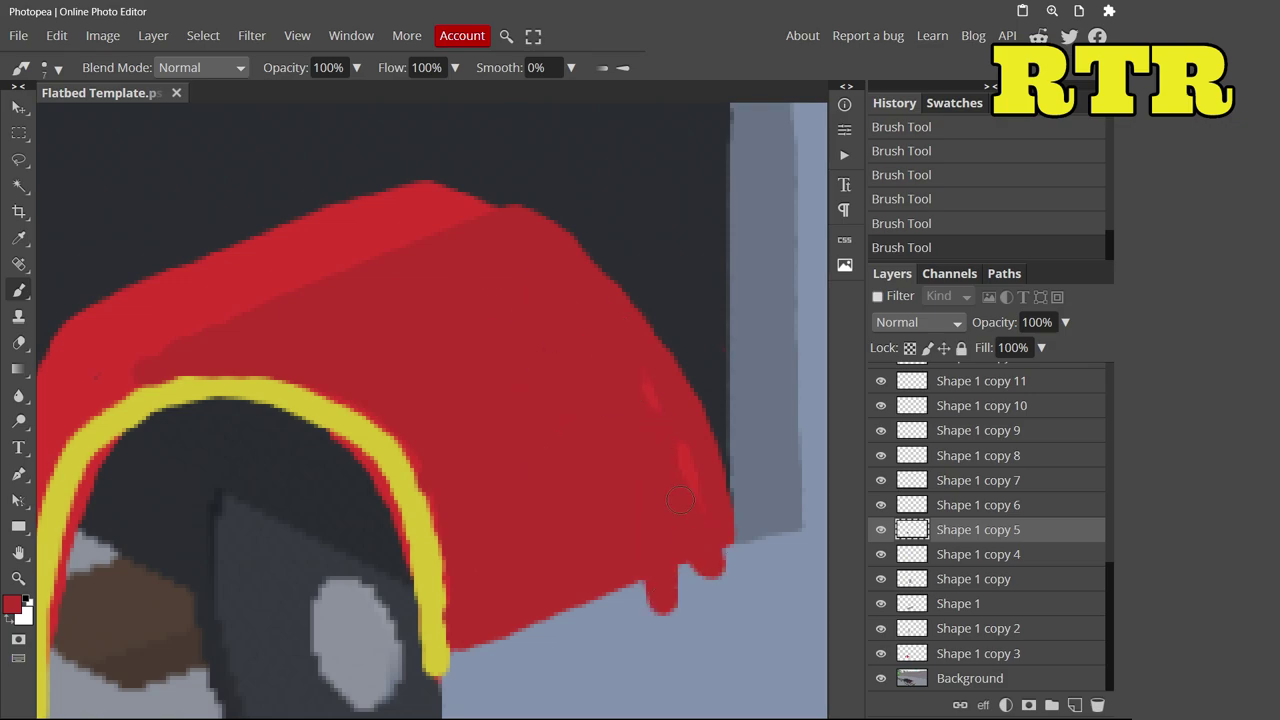
Erase the darker red that spills over the bumper below the mudguard
key(e)
mouse_move(660, 600)
mouse_down()
mouse_move(708, 586)
mouse_move(725, 562)
mouse_up()
scroll(725, 562, down, 4)
scroll(130, 465, up, 5)
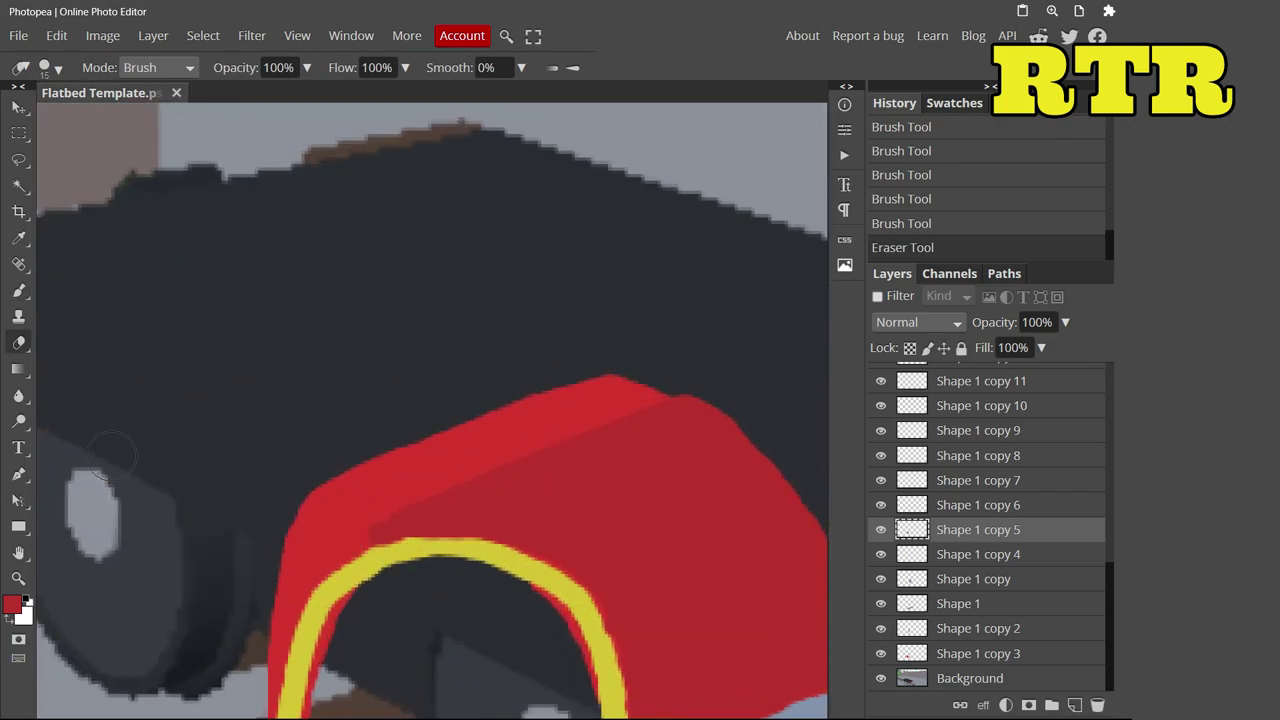
Erase the excess bright red along the mudguard's rear edge on Shape 1 copy 3
scroll(514, 476, down, 6)
scroll(300, 520, up, 4)
ctrl+click(350, 620)
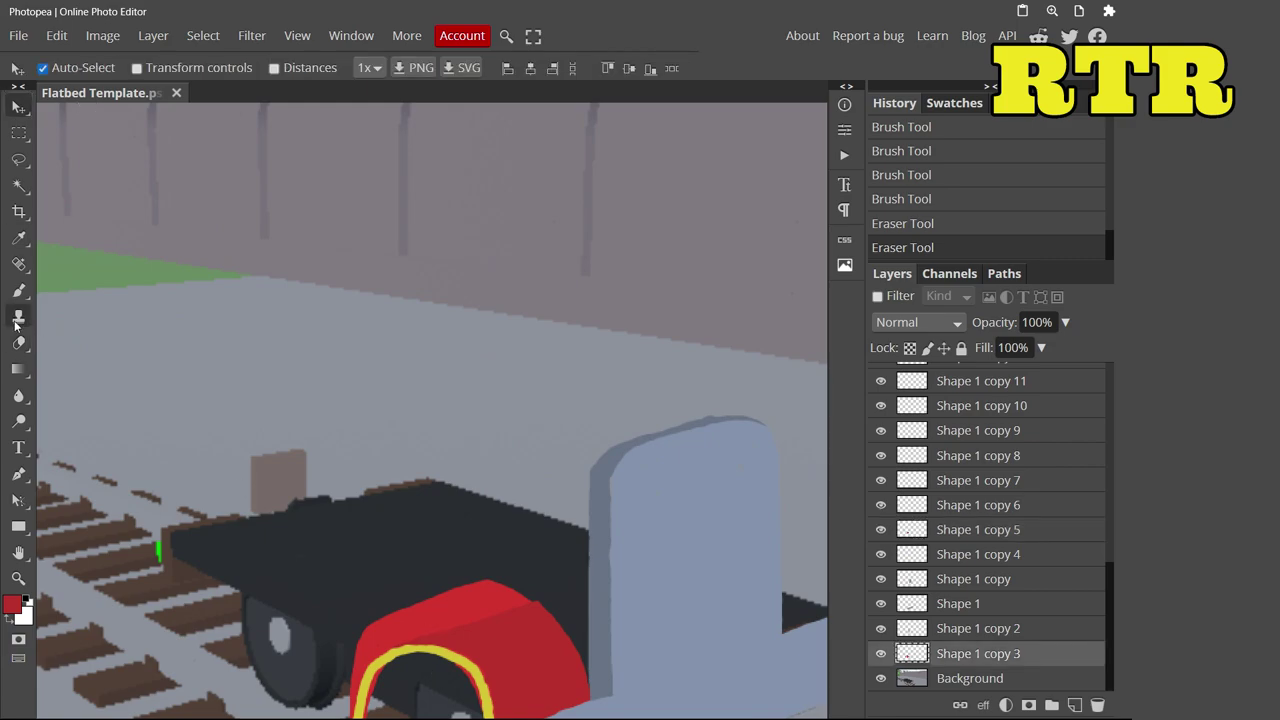
scroll(335, 610, down, 2)
drag(362, 470, 358, 560)
scroll(348, 526, down, 5)
scroll(385, 540, up, 5)
Try to enlarge the bright red mudguard shape to 136.09% with Free Transform
key(v)
click(52, 41)
click(100, 462)
drag(456, 464, 552, 405)
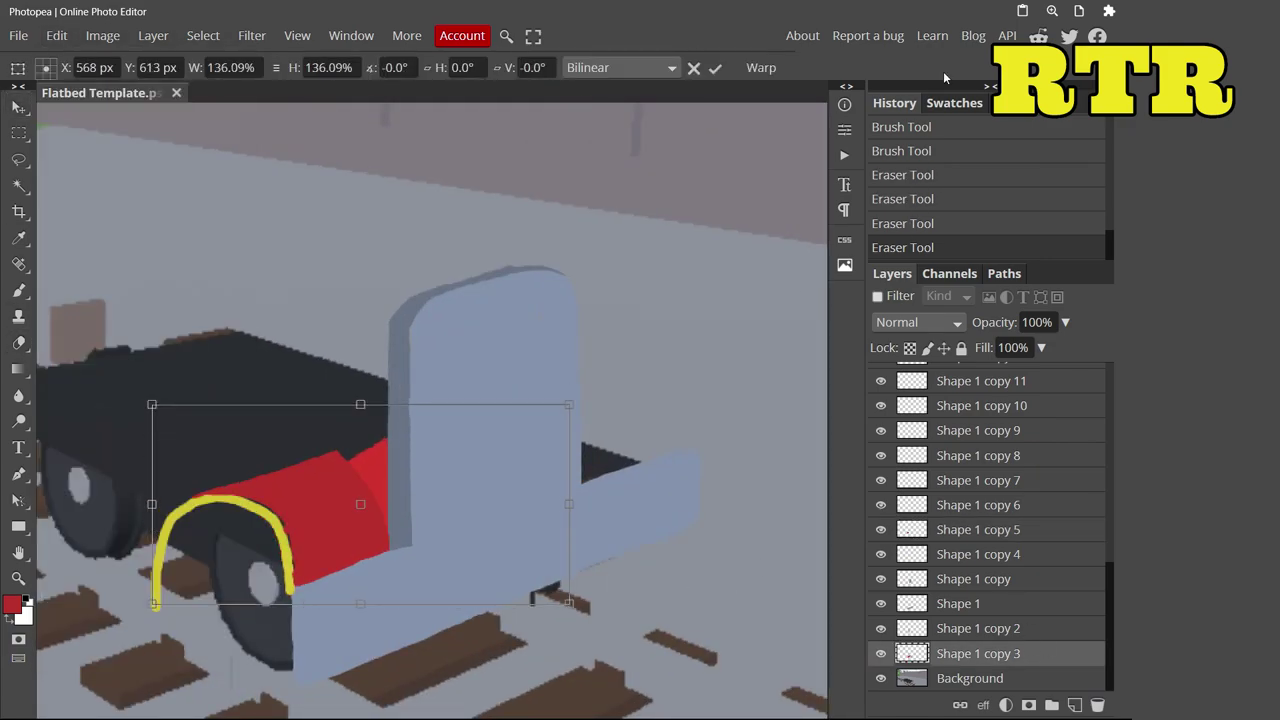
click(903, 223)
Adjust the darker red mudguard shape on Shape 1 copy 5 with Free Transform
click(978, 529)
key(ctrl+t)
mouse_move(390, 437)
mouse_down()
mouse_move(438, 397)
mouse_move(368, 542)
mouse_up()
key(Return)
key(e)
Duplicate the mudguard, move one to the far side of the face panel and send it behind the bumper and panel
key(ctrl+j)
key(ctrl+shift+bracketleft)
key(v)
drag(327, 513, 636, 408)
click(993, 512)
key(ctrl+shift+bracketleft)
key(ctrl+bracketright)
scroll(520, 540, down, 2)
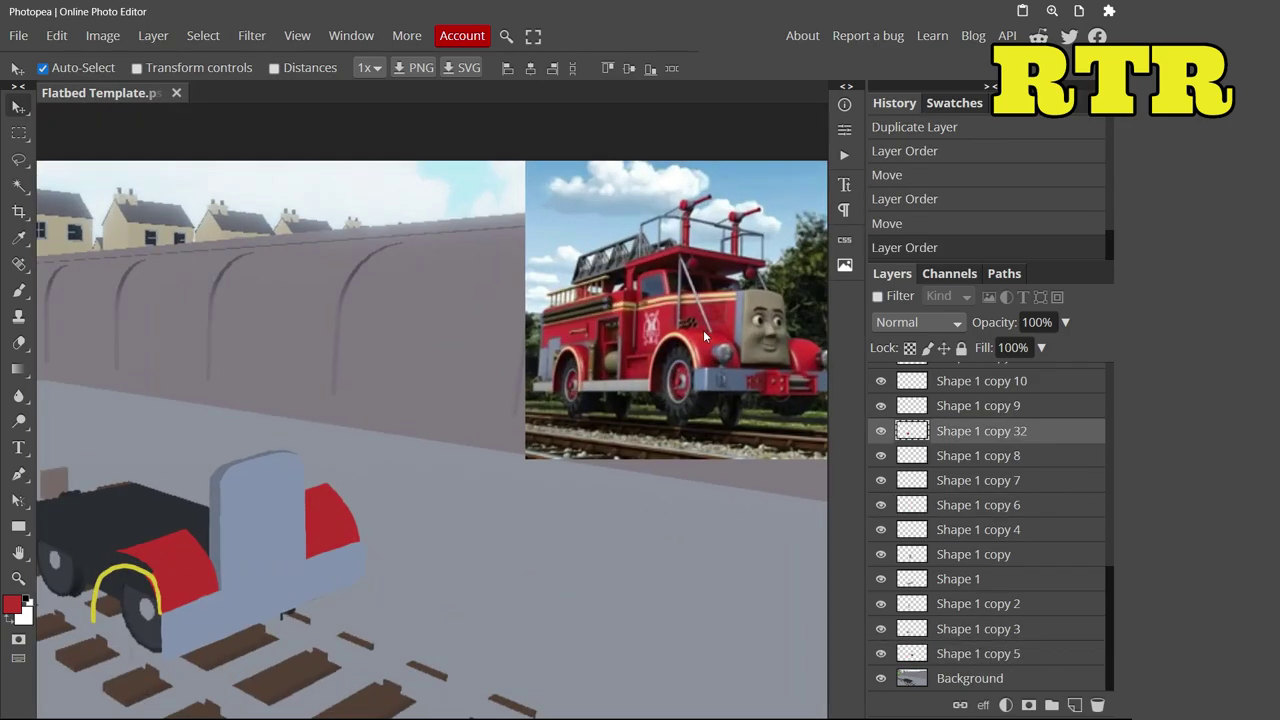
Erase the old yellow wheel arch trim on Shape 1 copy 4
scroll(346, 388, up, 4)
click(340, 500)
key(e)
drag(300, 630, 500, 620)
Repaint the yellow trim around the near wheel arch on Shape 1 copy 4 with a 7 px brush
key(b)
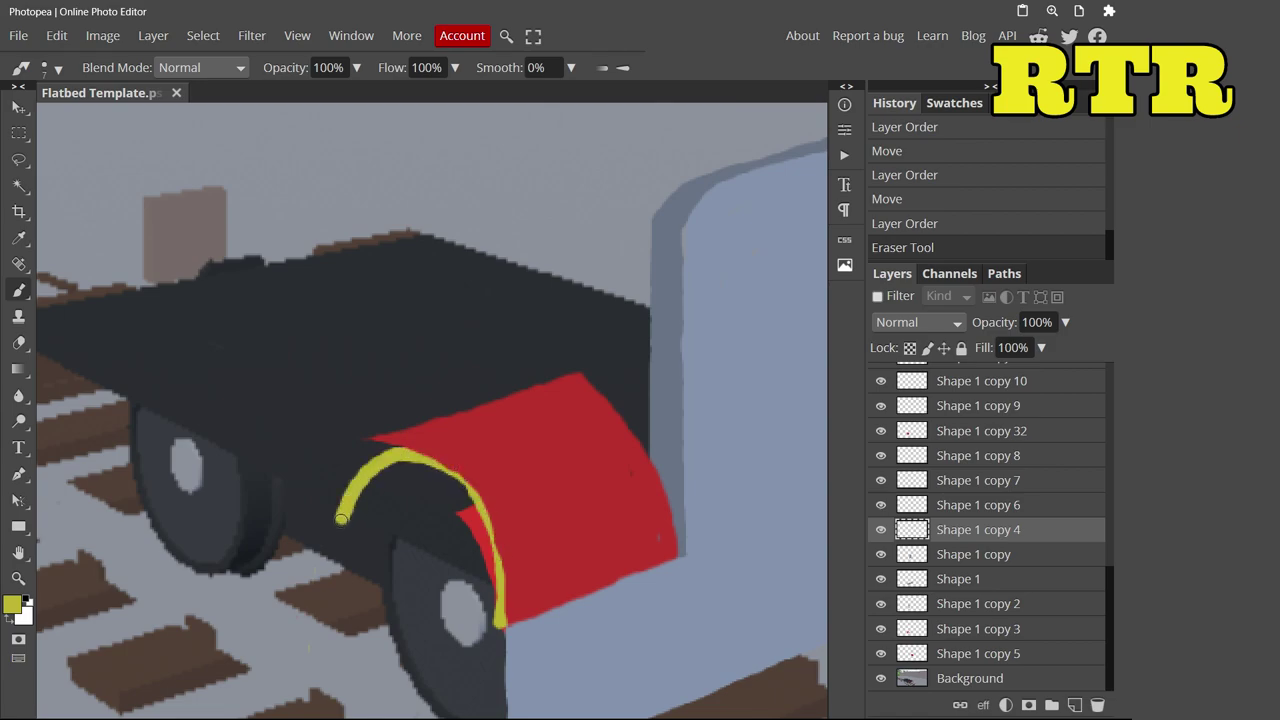
drag(342, 516, 340, 514)
scroll(340, 514, down, 4)
scroll(500, 400, up, 4)
key(ctrl+z)
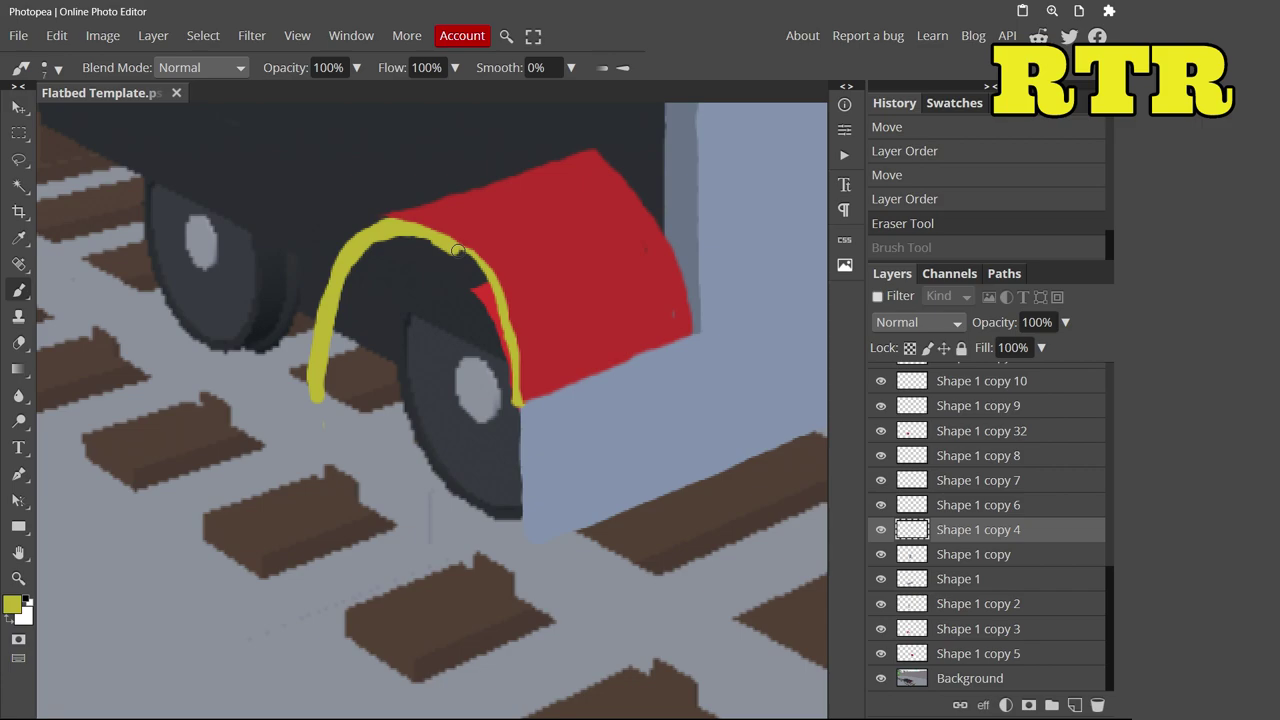
drag(447, 244, 450, 248)
scroll(450, 300, down, 4)
scroll(808, 385, up, 4)
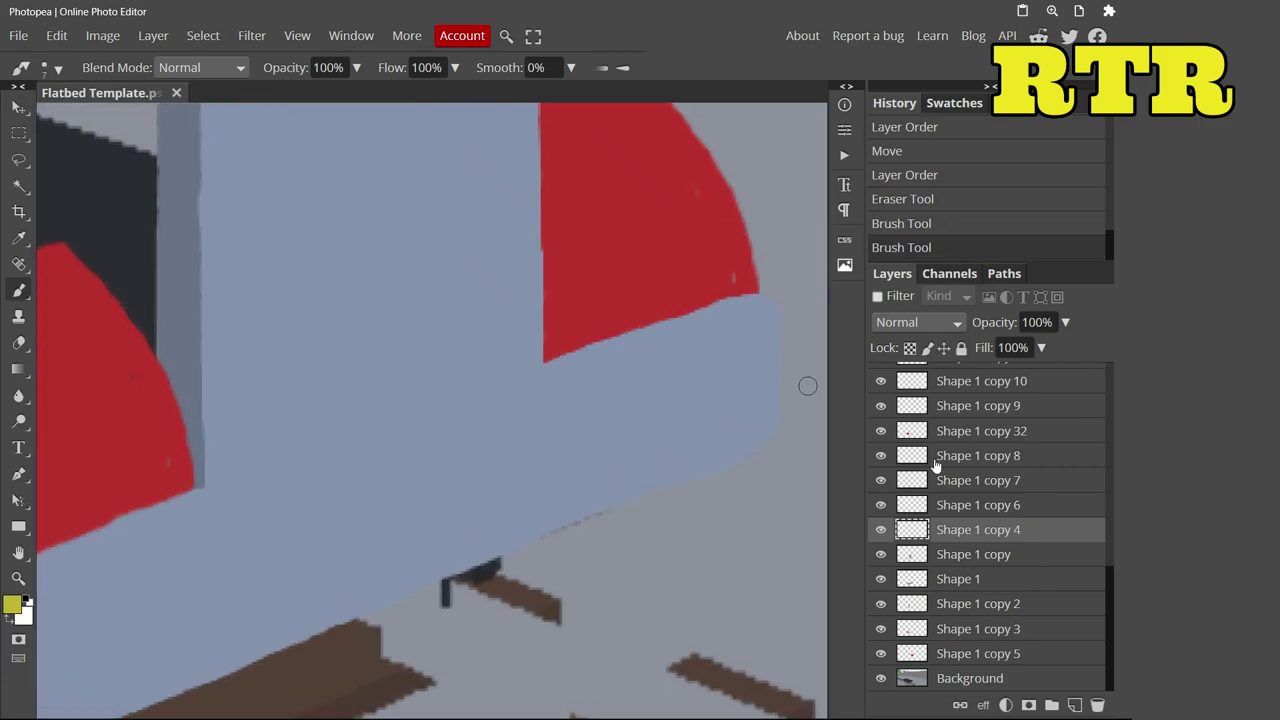
Paint a solid bright red block on the middle of the bumper on Shape 1 copy 6
click(978, 505)
click(12, 604)
click(60, 414)
click(480, 428)
drag(350, 565, 350, 492)
drag(487, 484, 487, 512)
click(12, 604)
click(514, 429)
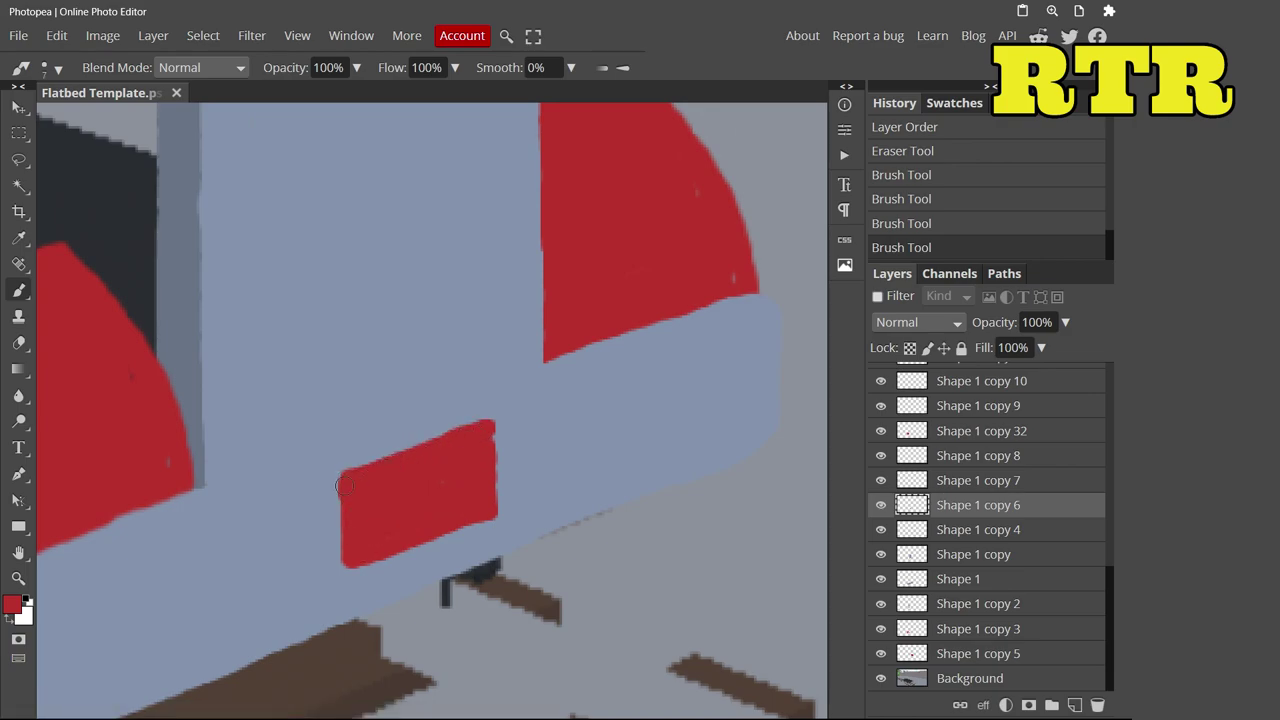
drag(343, 485, 343, 486)
Duplicate the red bumper block and offset the copy slightly forward to form the front face of a box
scroll(343, 485, down, 4)
scroll(760, 510, up, 4)
scroll(756, 590, down, 3)
right_click(978, 505)
click(886, 257)
key(v)
drag(474, 587, 509, 577)
Pick a darker red brush colour and try shading the side of the bumper box
key(b)
click(12, 604)
click(480, 423)
click(433, 606)
drag(978, 554, 978, 529)
click(915, 223)
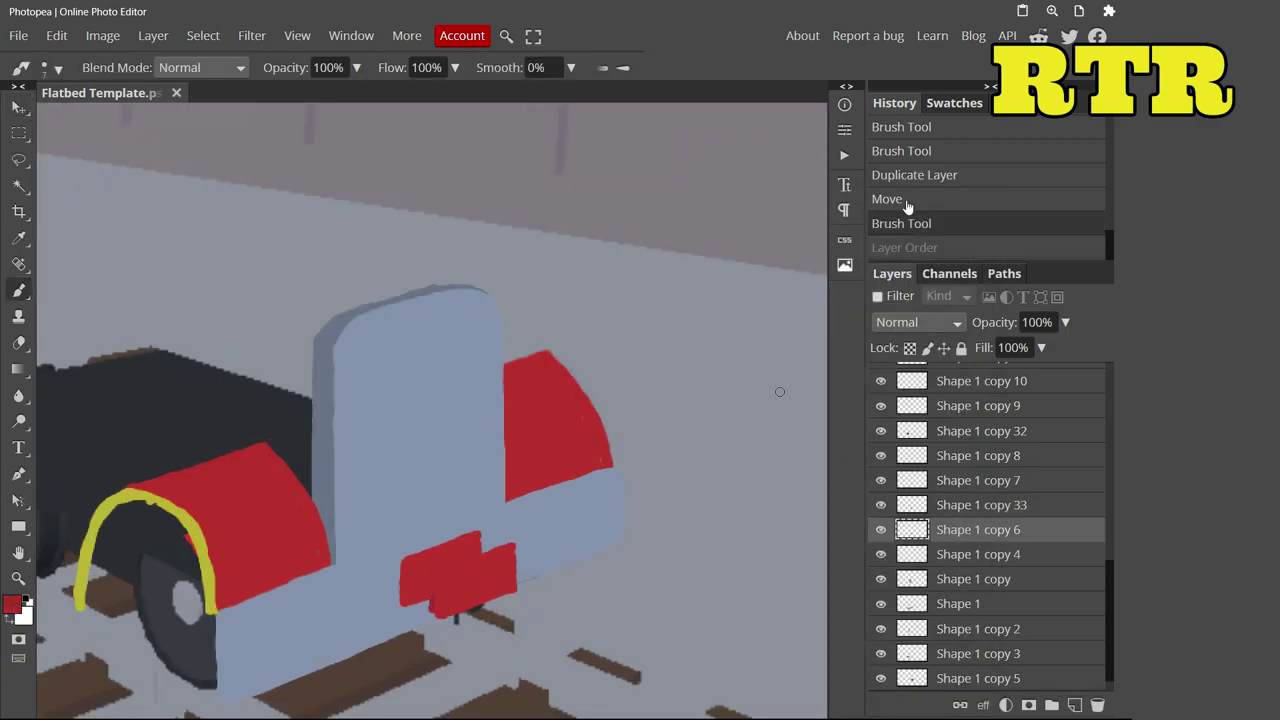
click(915, 198)
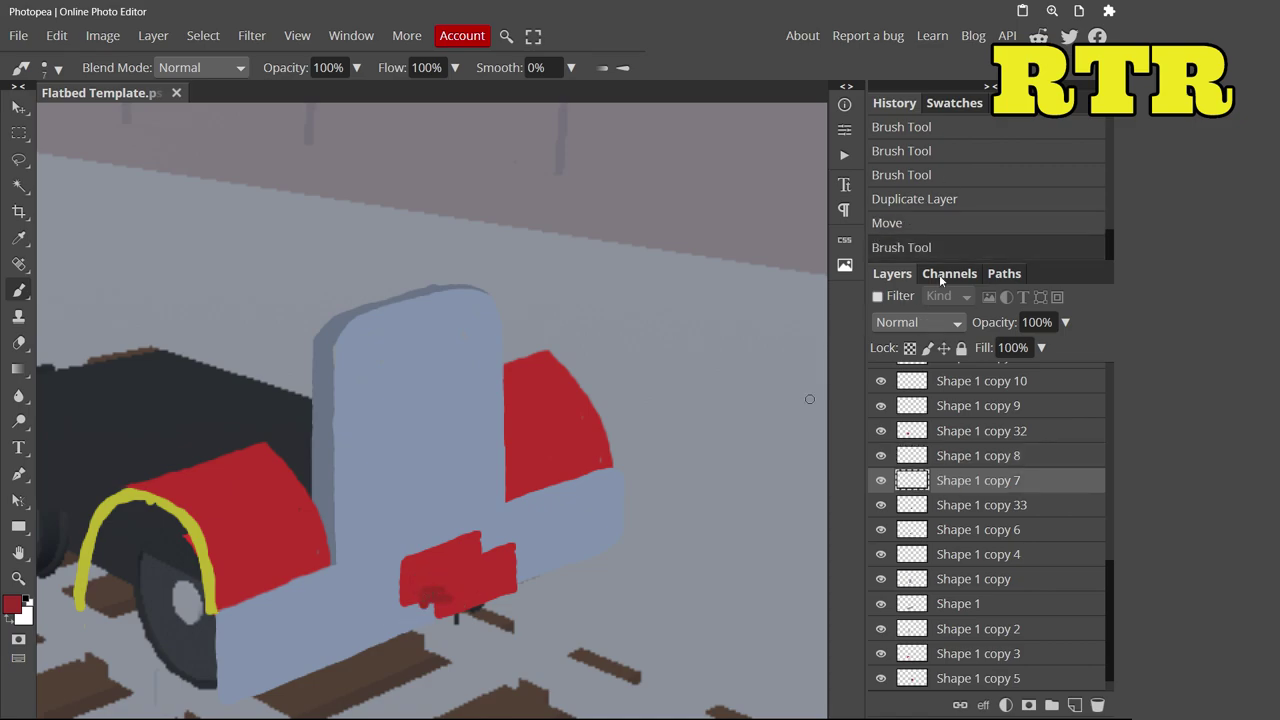
key(ctrl+z)
Paint the side face of the bumper box in darker red on Shape 1 copy 6, erasing the overhang
click(412, 563)
key(e)
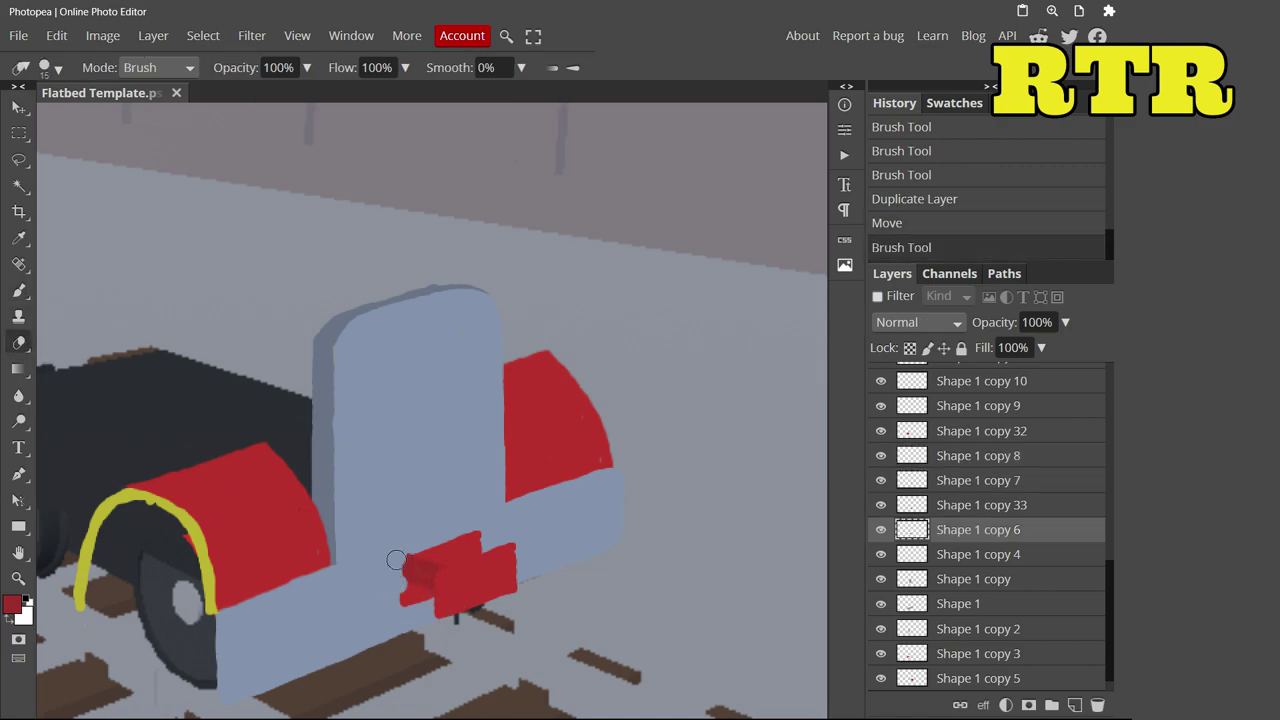
drag(394, 540, 395, 612)
scroll(400, 580, up, 5)
key(b)
mouse_move(540, 510)
mouse_down()
mouse_move(500, 430)
mouse_move(430, 470)
mouse_up()
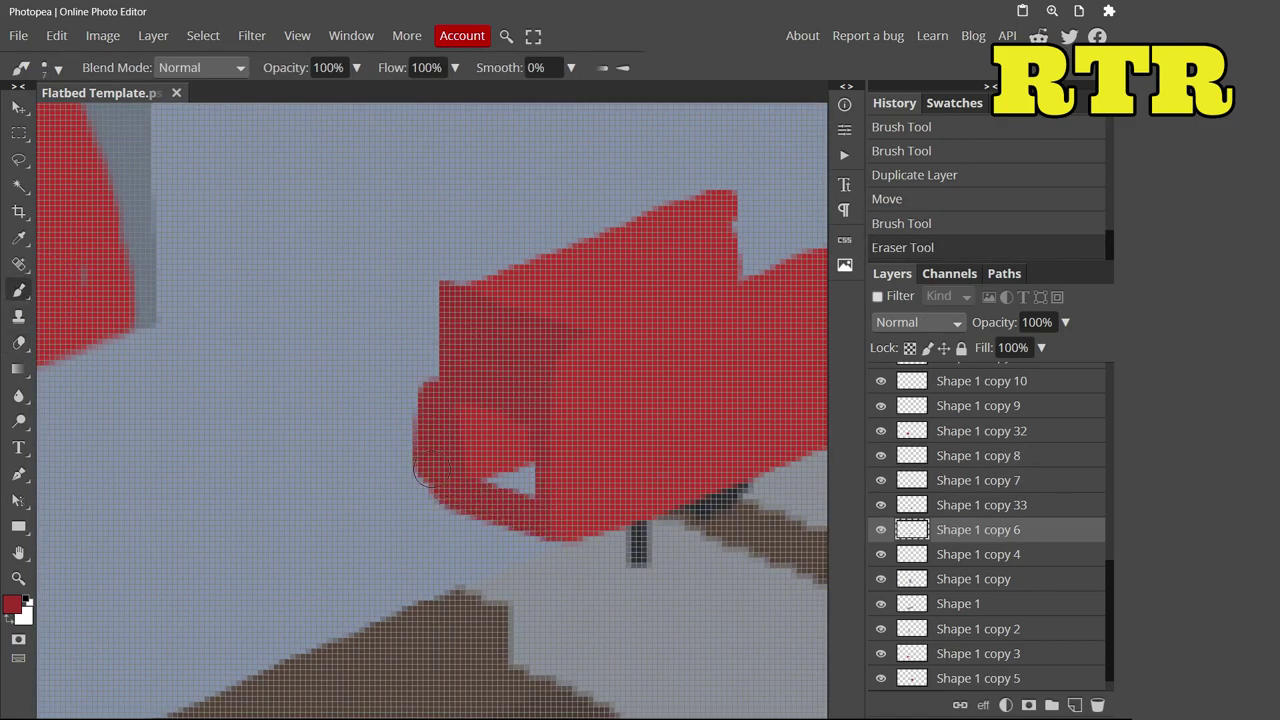
drag(478, 403, 336, 520)
Paint the top face of the bumper box in medium red on Shape 1 copy 33 and erase the ragged far edge
click(12, 604)
click(480, 423)
click(980, 505)
drag(738, 368, 604, 342)
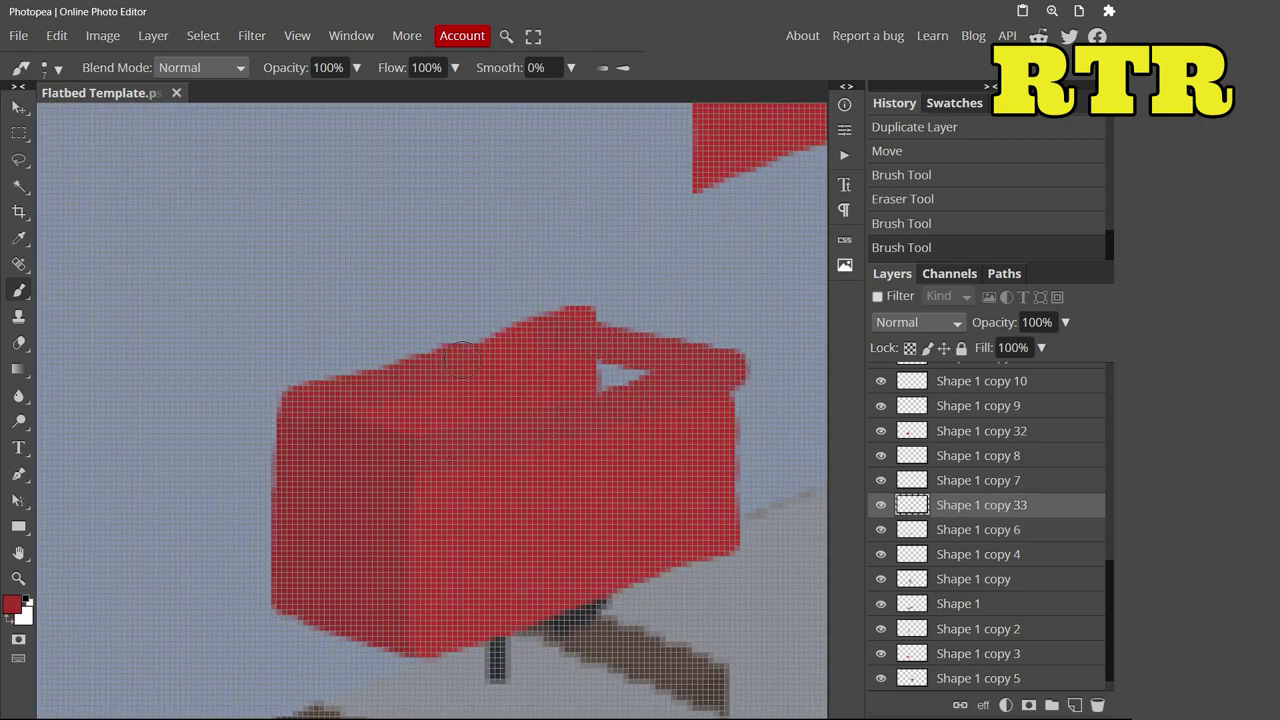
click(500, 423)
scroll(86, 329, down, 1)
key(e)
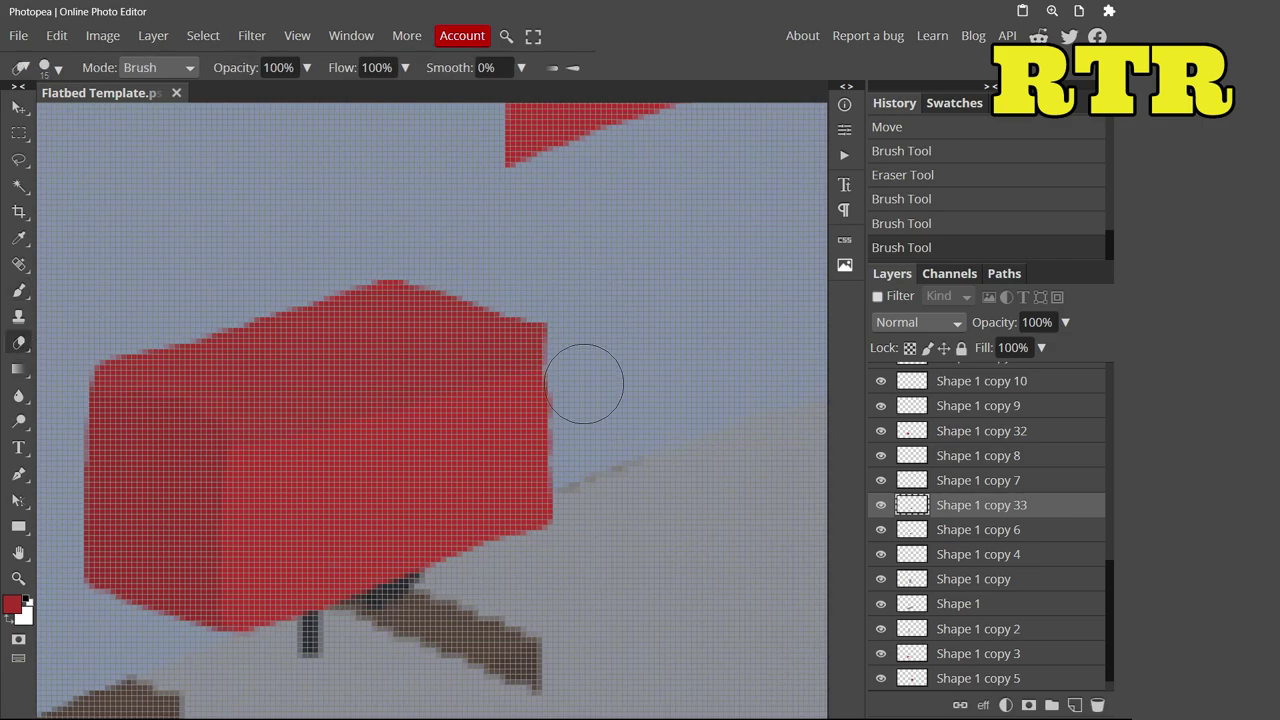
drag(580, 380, 586, 608)
scroll(586, 608, down, 5)
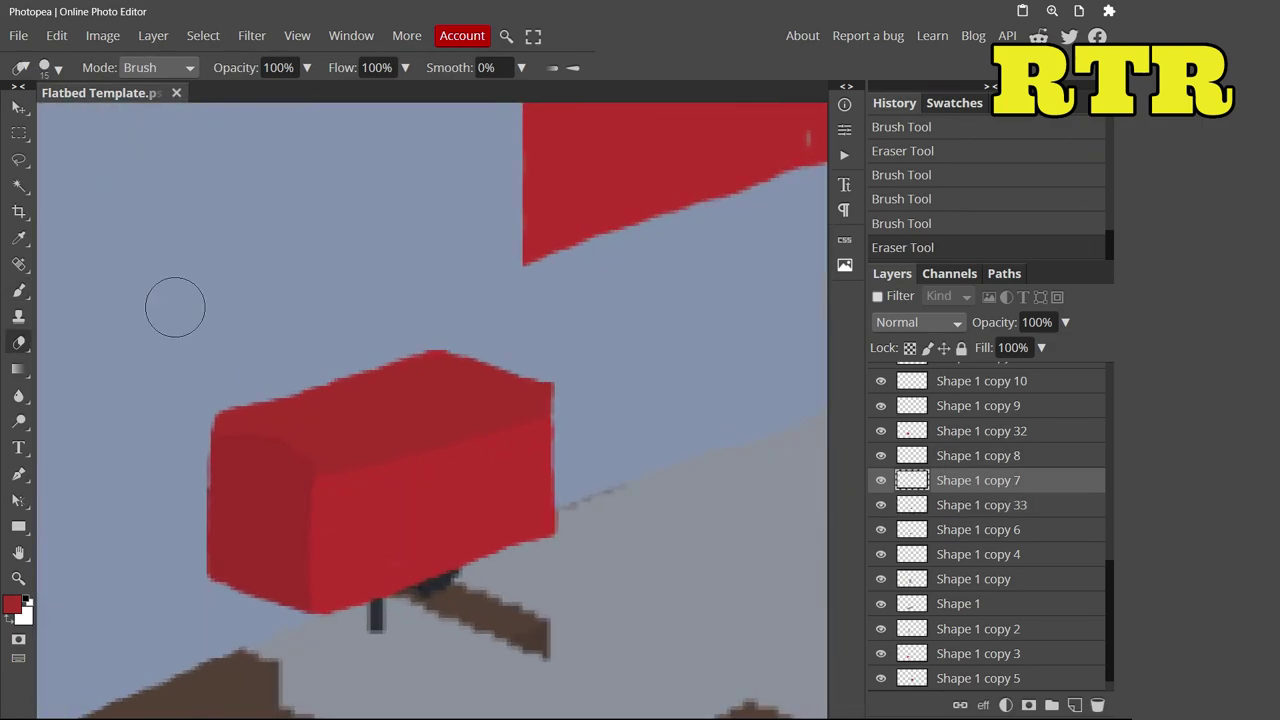
Paint a dark grey grille panel on the front face of the bumper box on Shape 1 copy 7
key(b)
click(12, 604)
click(157, 366)
click(480, 425)
Shade the far edge of the bumper box's front face beside the grille in darker red with a 2 px brush
click(12, 604)
click(264, 501)
click(480, 425)
click(50, 67)
click(147, 117)
scroll(548, 437, up, 4)
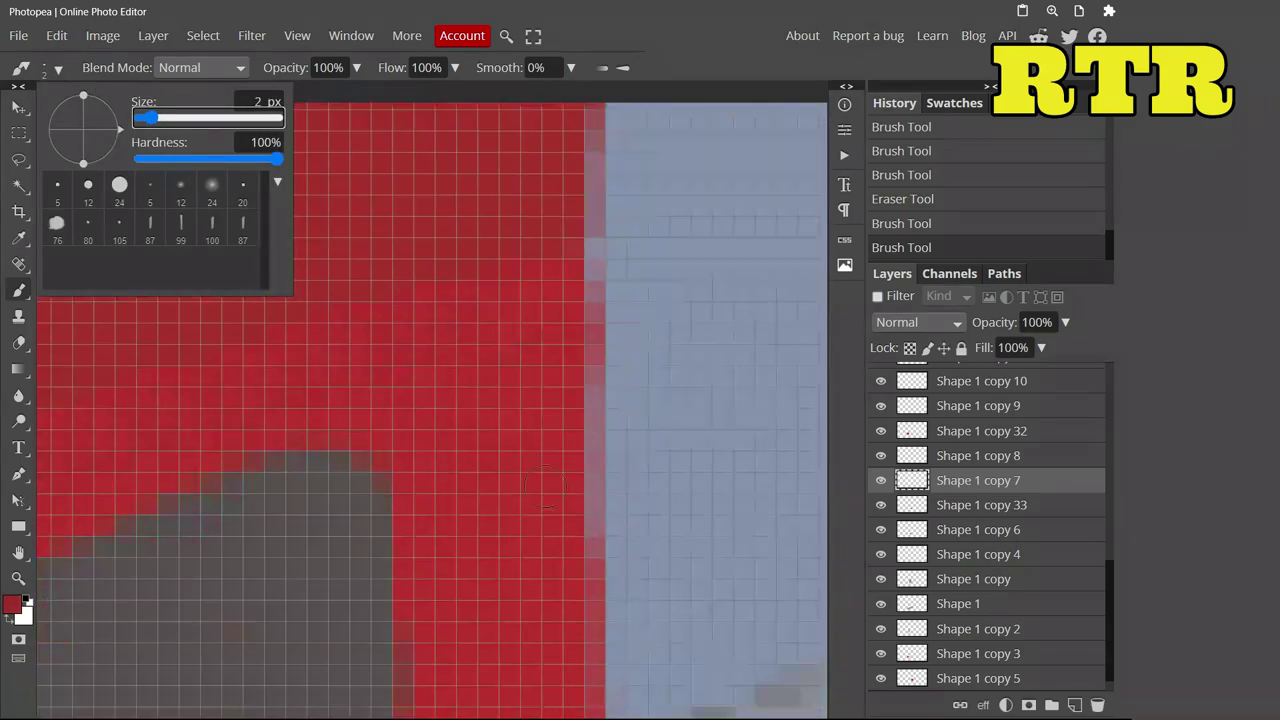
scroll(548, 437, down, 5)
mouse_move(393, 300)
mouse_down()
mouse_move(390, 540)
mouse_move(474, 273)
mouse_up()
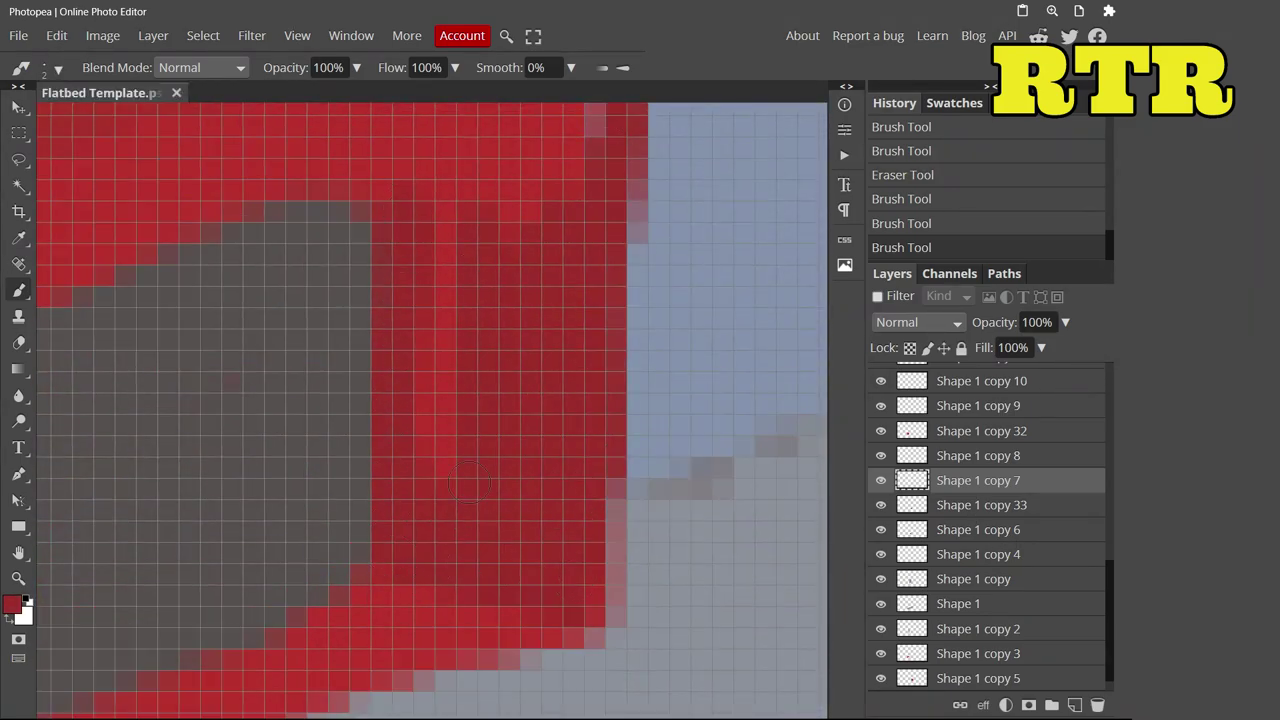
scroll(472, 273, up, 3)
drag(290, 450, 460, 520)
drag(520, 420, 590, 290)
Erase the stray paint around the edges of the bumper box on Shape 1 copy 7
scroll(300, 400, down, 3)
scroll(93, 376, up, 2)
click(93, 376)
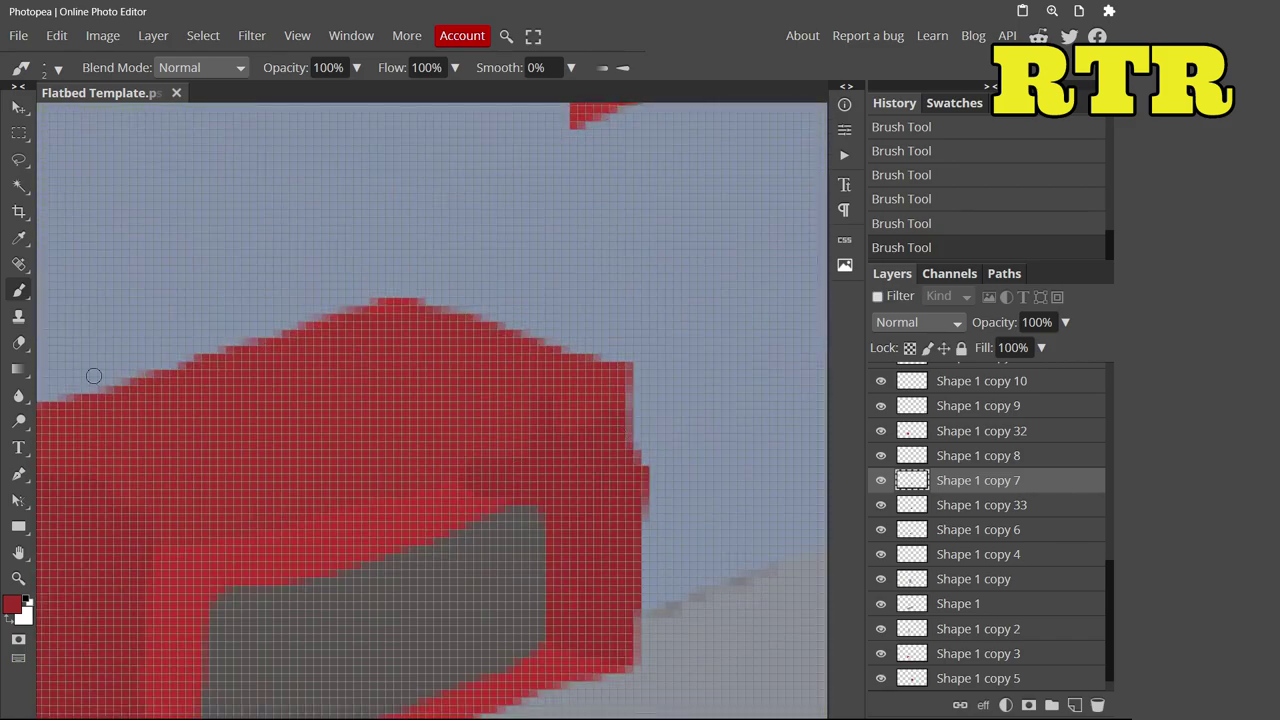
key(e)
scroll(93, 376, down, 3)
click(529, 371)
scroll(506, 340, down, 1)
Paint a thin black slat across the grey grille panel with a 2 px brush
key(b)
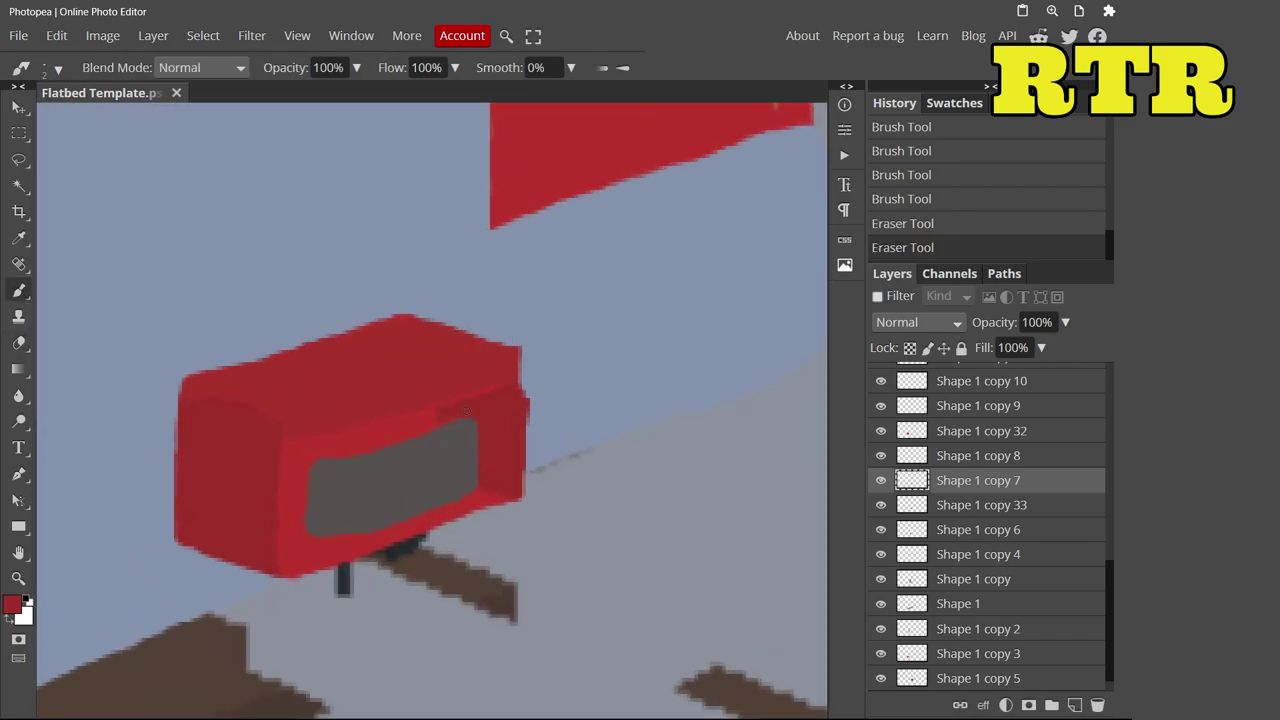
ctrl+click(382, 496)
click(12, 604)
key(Return)
scroll(390, 480, up, 4)
mouse_move(173, 444)
mouse_down()
mouse_move(393, 412)
mouse_move(615, 316)
mouse_up()
Duplicate the black slat, space the copies down the grille panel and touch them up in black
key(v)
key(ctrl+j)
mouse_move(353, 440)
mouse_down()
mouse_move(365, 545)
mouse_move(391, 546)
mouse_move(391, 581)
mouse_up()
key(ctrl+j)
key(ctrl+j)
key(ctrl+j)
key(b)
drag(560, 470, 550, 588)
scroll(609, 566, down, 5)
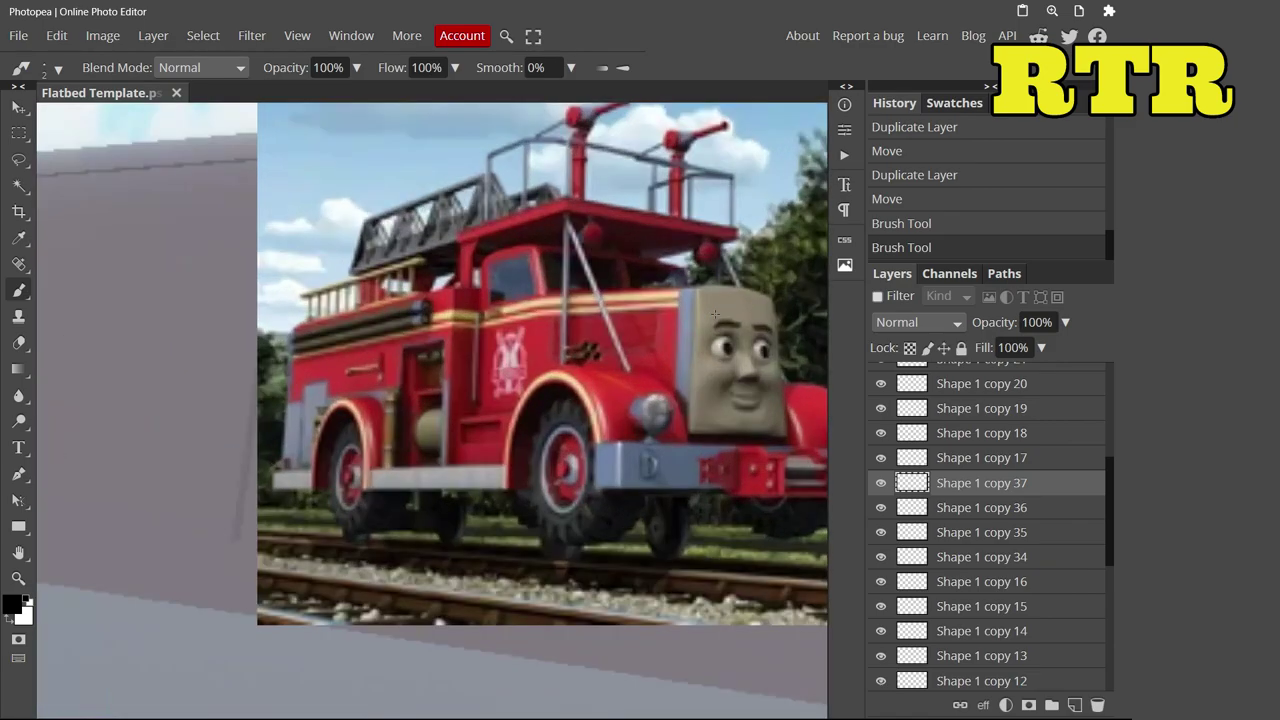
Select the near mudguard on Shape 1 copy 32 and trim its edge with the eraser
key(v)
click(444, 336)
key(e)
drag(590, 370, 576, 376)
scroll(444, 400, down, 5)
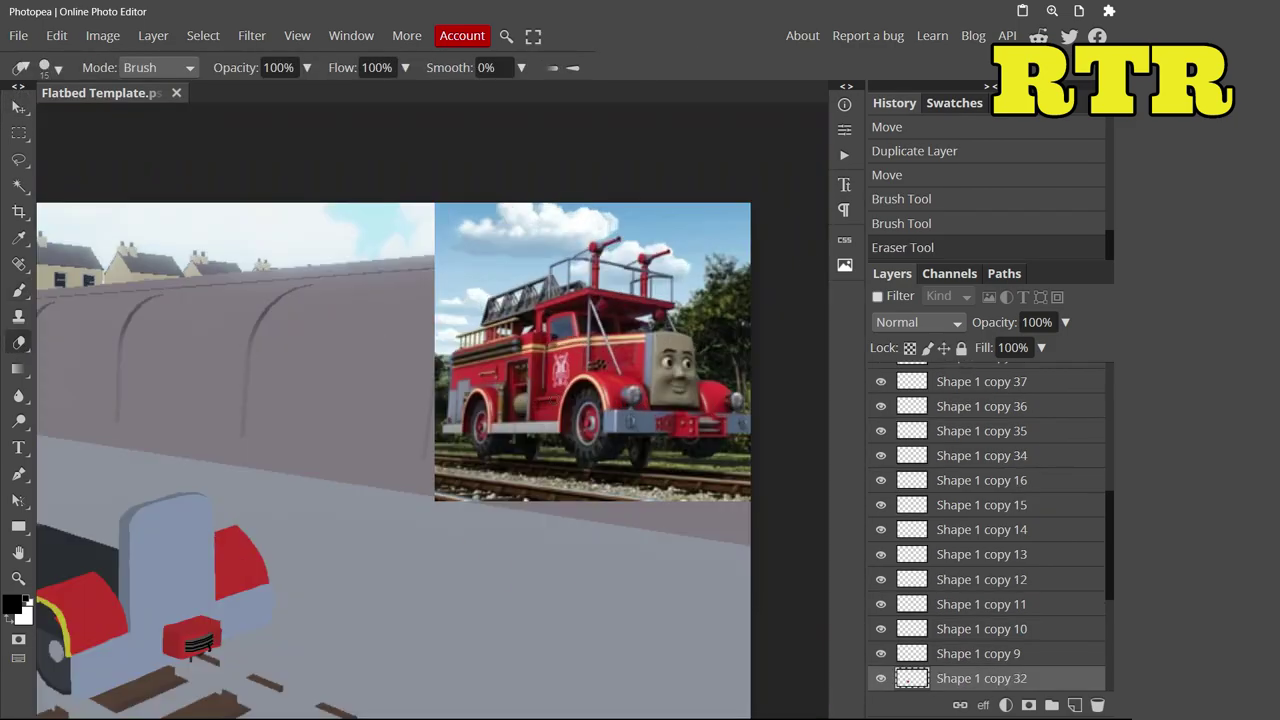
Send Shape 1 copy 37 to just above Background and paint the dark red bonnet side behind the face panel
scroll(400, 450, up, 5)
scroll(953, 590, down, 3)
key(ctrl+shift+bracketleft)
key(b)
alt+click(500, 490)
mouse_move(515, 470)
mouse_down()
mouse_move(515, 502)
mouse_move(360, 470)
mouse_move(530, 330)
mouse_move(440, 420)
mouse_up()
click(45, 67)
Clean up the edges of the dark red bonnet side with the eraser and brush
key(e)
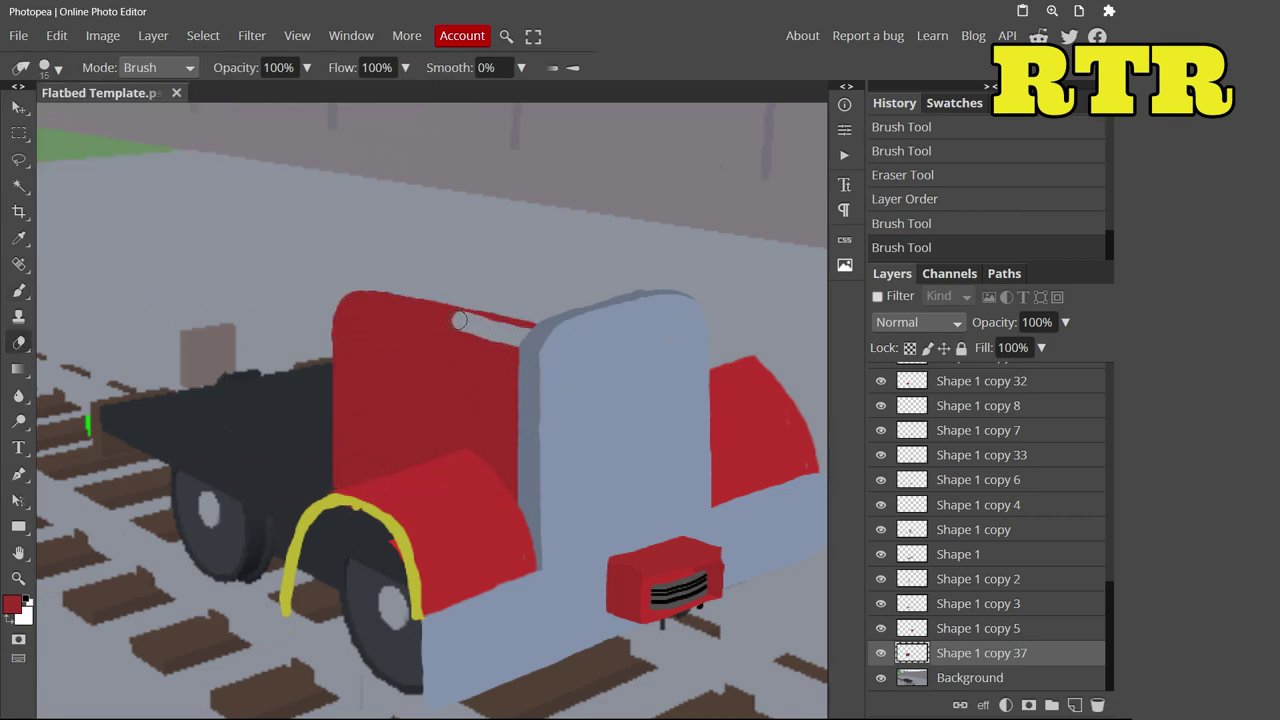
drag(474, 304, 390, 294)
key(b)
scroll(410, 388, down, 5)
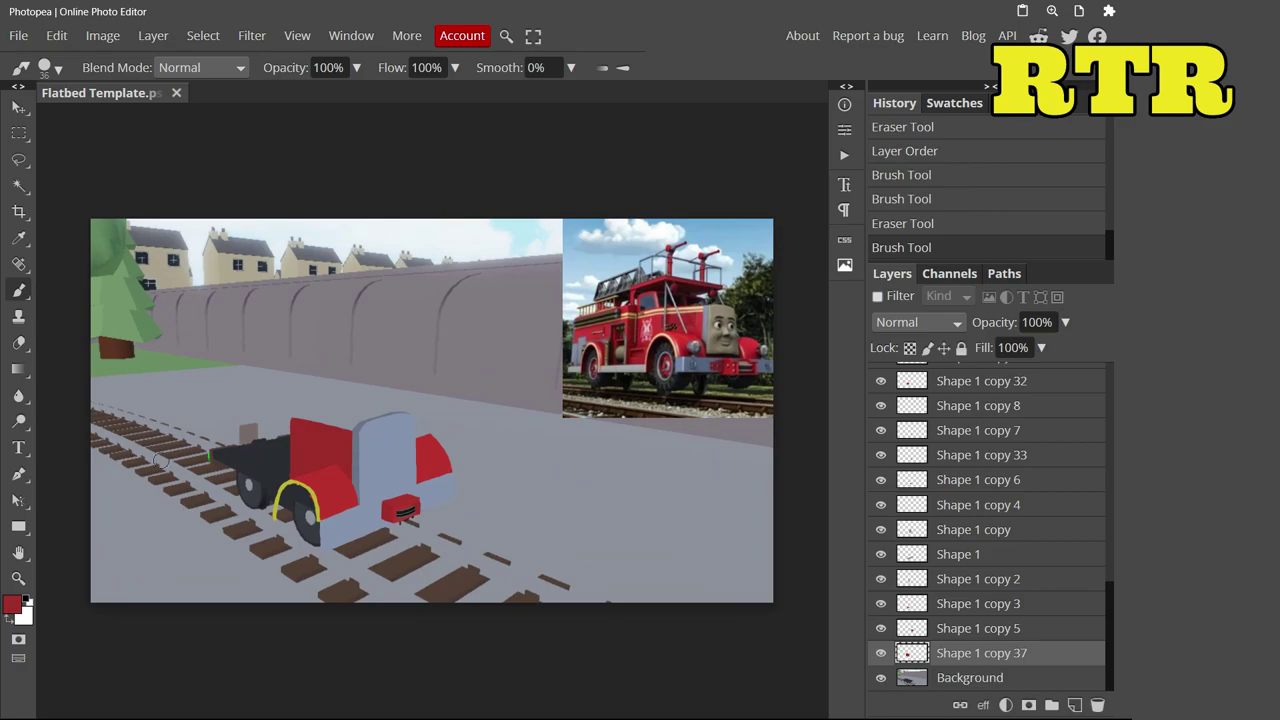
scroll(430, 400, up, 6)
drag(480, 340, 440, 380)
scroll(42, 295, right, 5)
key(e)
click(42, 295)
scroll(420, 400, down, 5)
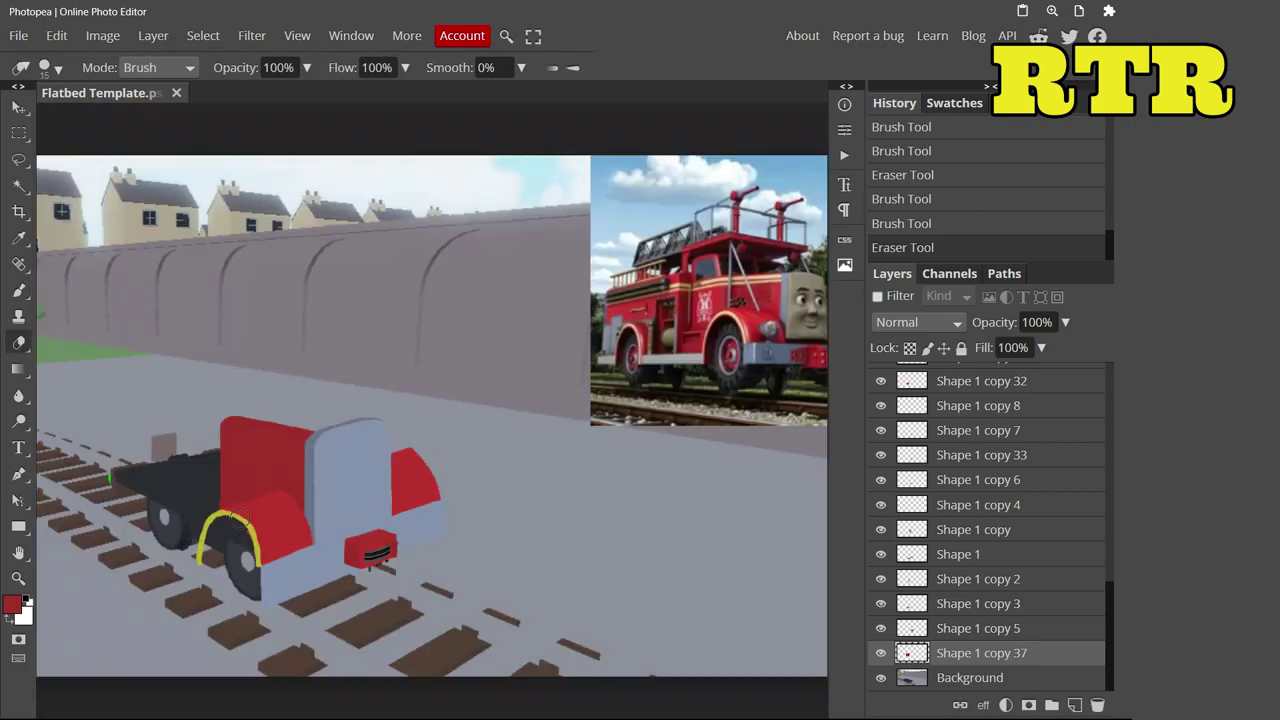
Place Shape 1 copy 16 just above Background and paint the bonnet top on it in a lighter red
scroll(420, 400, up, 6)
mouse_move(960, 653)
mouse_down()
mouse_move(997, 663)
mouse_move(997, 690)
mouse_move(990, 665)
mouse_up()
key(b)
scroll(420, 400, down, 4)
click(12, 604)
click(520, 426)
scroll(600, 380, up, 4)
mouse_move(700, 305)
mouse_down()
mouse_move(693, 328)
mouse_move(300, 305)
mouse_move(737, 337)
mouse_move(270, 300)
mouse_up()
Erase the bonnet top's excess paint along its outer edges and back corner
scroll(200, 350, down, 4)
scroll(125, 399, up, 4)
key(e)
drag(495, 568, 516, 560)
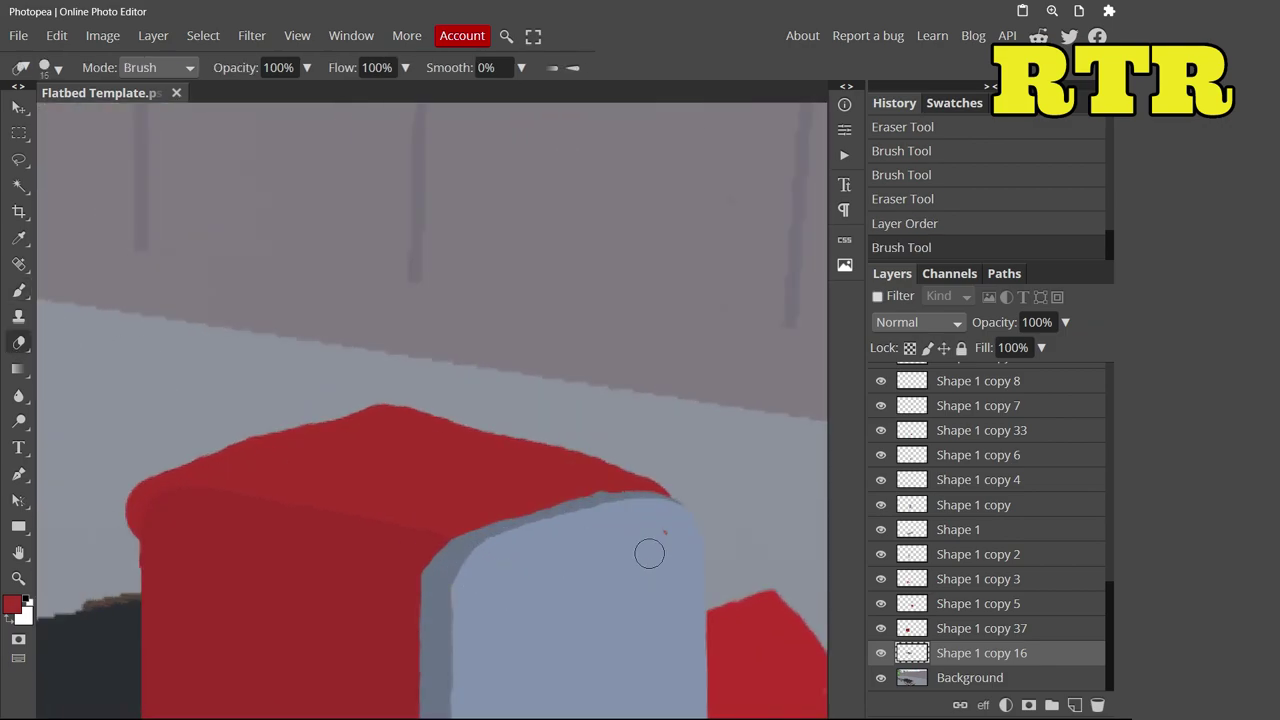
drag(140, 454, 128, 520)
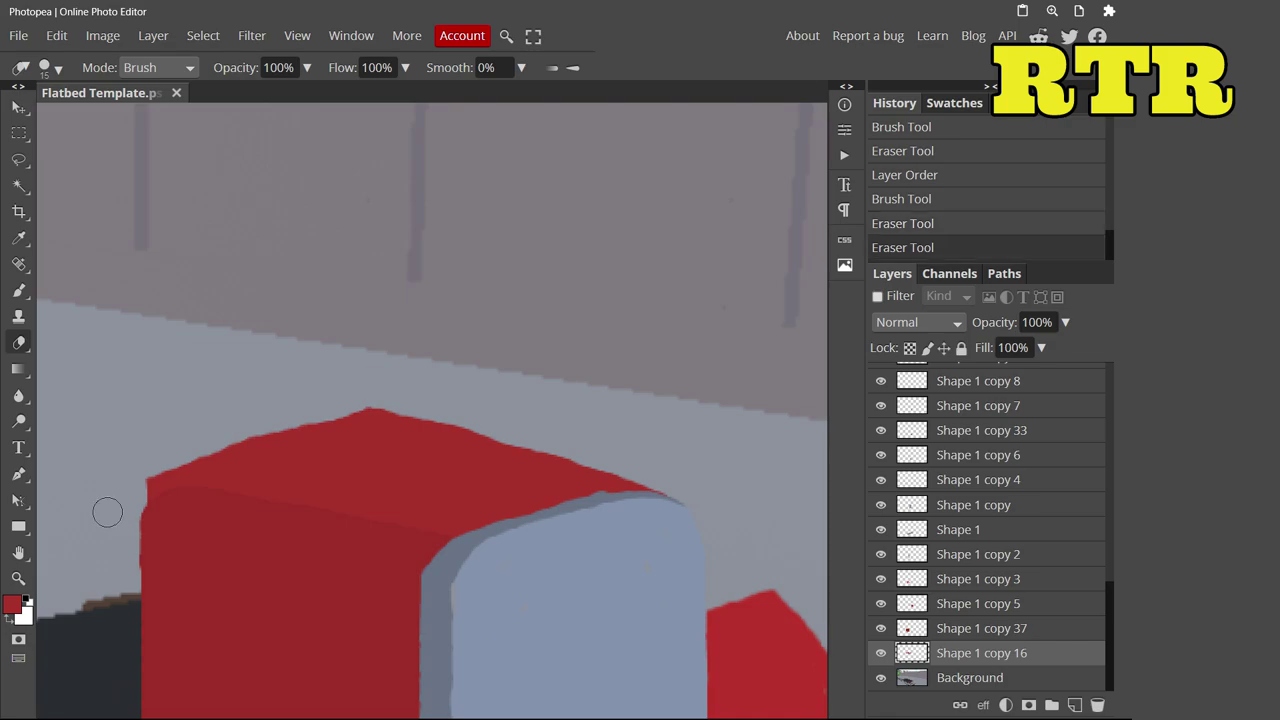
scroll(414, 424, down, 4)
Sample the yellow of the wheel arch trim and paint a thick stripe along the bonnet side on Shape 1 copy 37
scroll(414, 424, down, 2)
scroll(200, 300, up, 6)
key(b)
key(alt+bracketright)
scroll(400, 400, down, 2)
alt+click(150, 660)
click(44, 67)
mouse_move(466, 405)
mouse_down()
mouse_move(334, 374)
mouse_move(172, 360)
mouse_move(186, 371)
mouse_move(160, 350)
mouse_up()
Erase the thick yellow stripe's overhang and touch up the stripe in yellow
key(e)
scroll(186, 371, down, 3)
scroll(120, 535, up, 3)
key(b)
click(226, 568)
scroll(226, 568, down, 3)
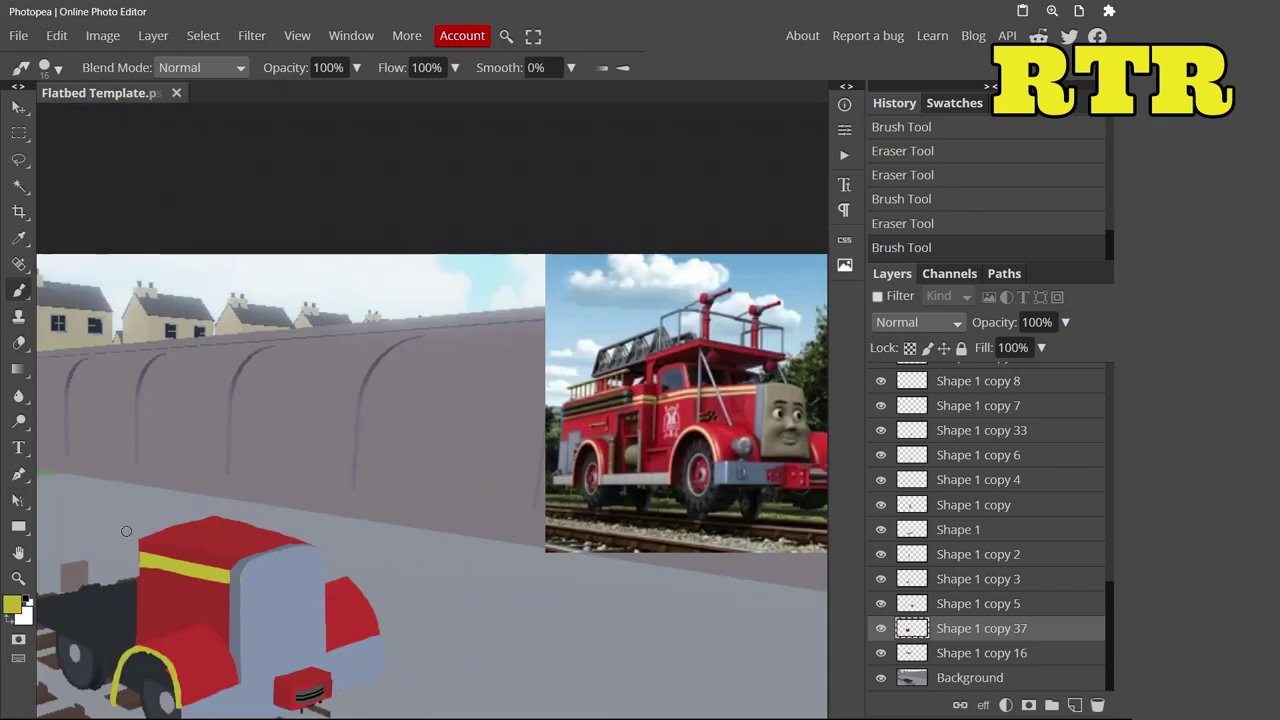
Paint a thinner yellow stripe below the first one with an 8 px brush and erase its overhang
scroll(300, 450, up, 3)
click(44, 67)
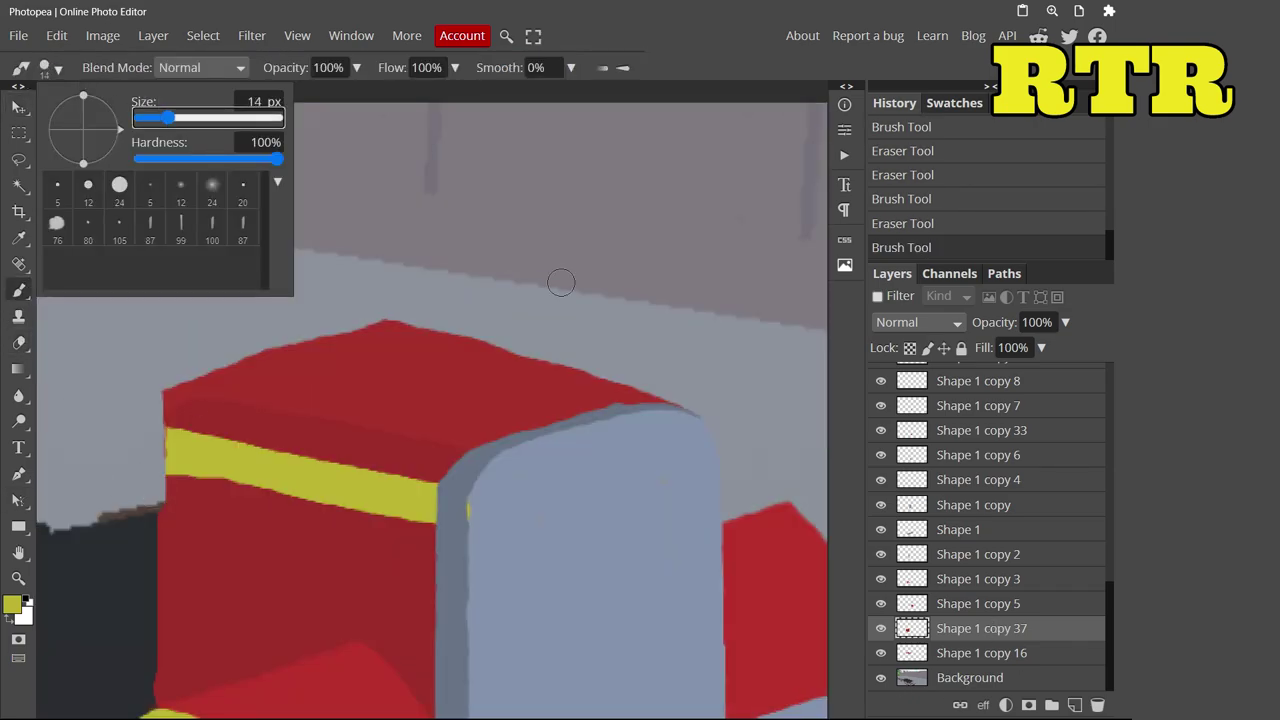
scroll(560, 277, down, 3)
scroll(330, 470, up, 3)
key(bracketleft)
key(bracketleft)
drag(678, 418, 234, 323)
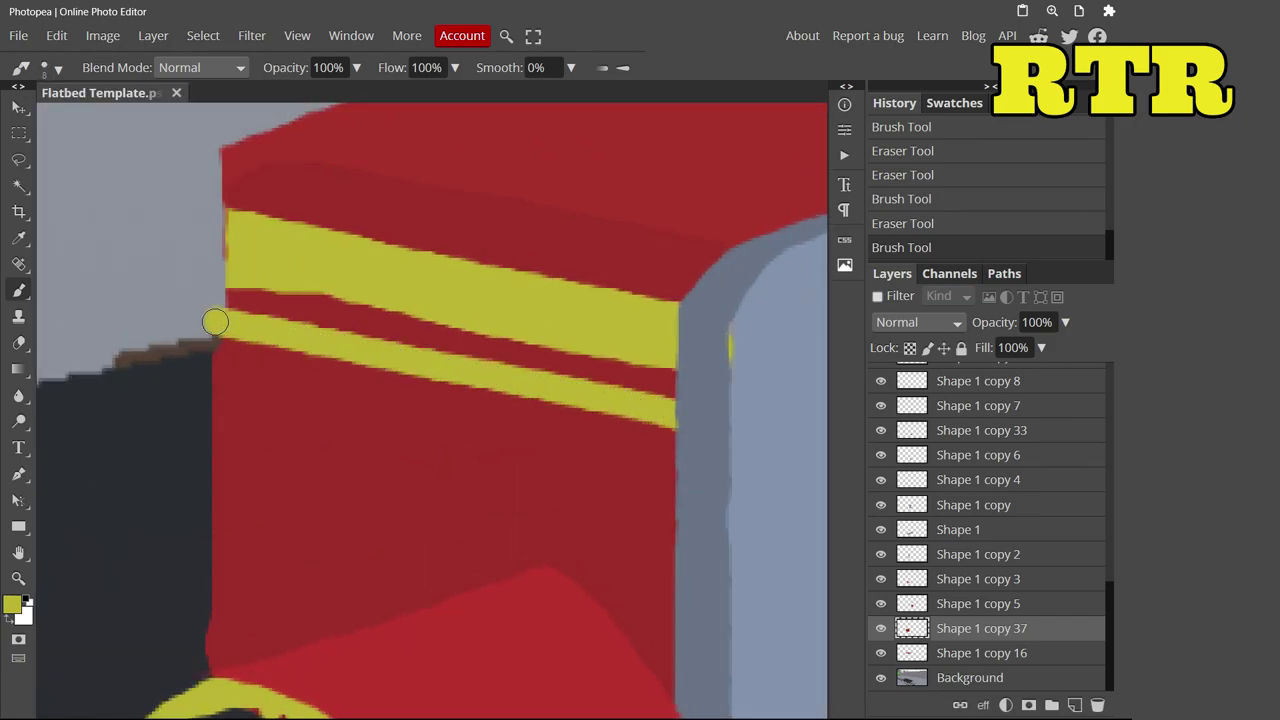
key(e)
scroll(234, 323, down, 3)
click(205, 321)
scroll(205, 321, down, 2)
Paint the front wheel arch's interior near-black on Shape 1 copy 25, placed just above Background, and erase the overhang
scroll(301, 385, up, 4)
key(b)
click(12, 604)
click(171, 363)
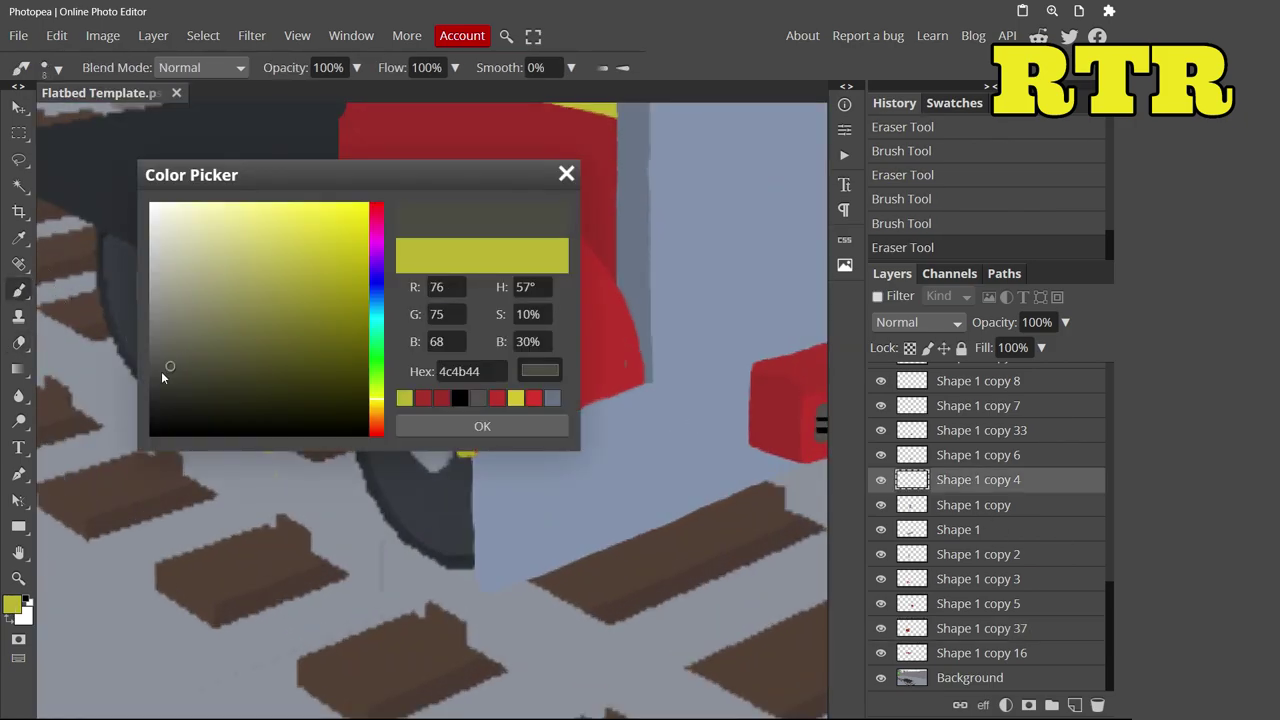
click(540, 426)
scroll(950, 500, up, 5)
drag(950, 500, 1006, 677)
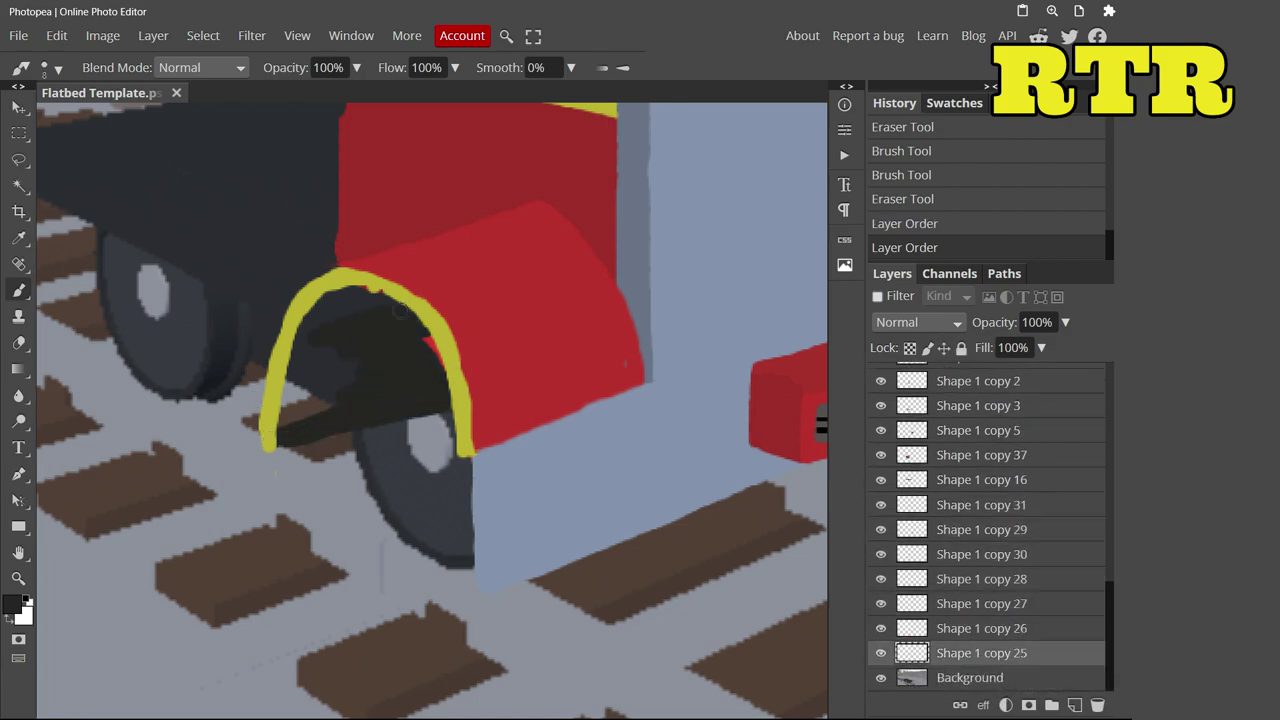
click(453, 363)
key(e)
click(268, 447)
scroll(466, 432, down, 5)
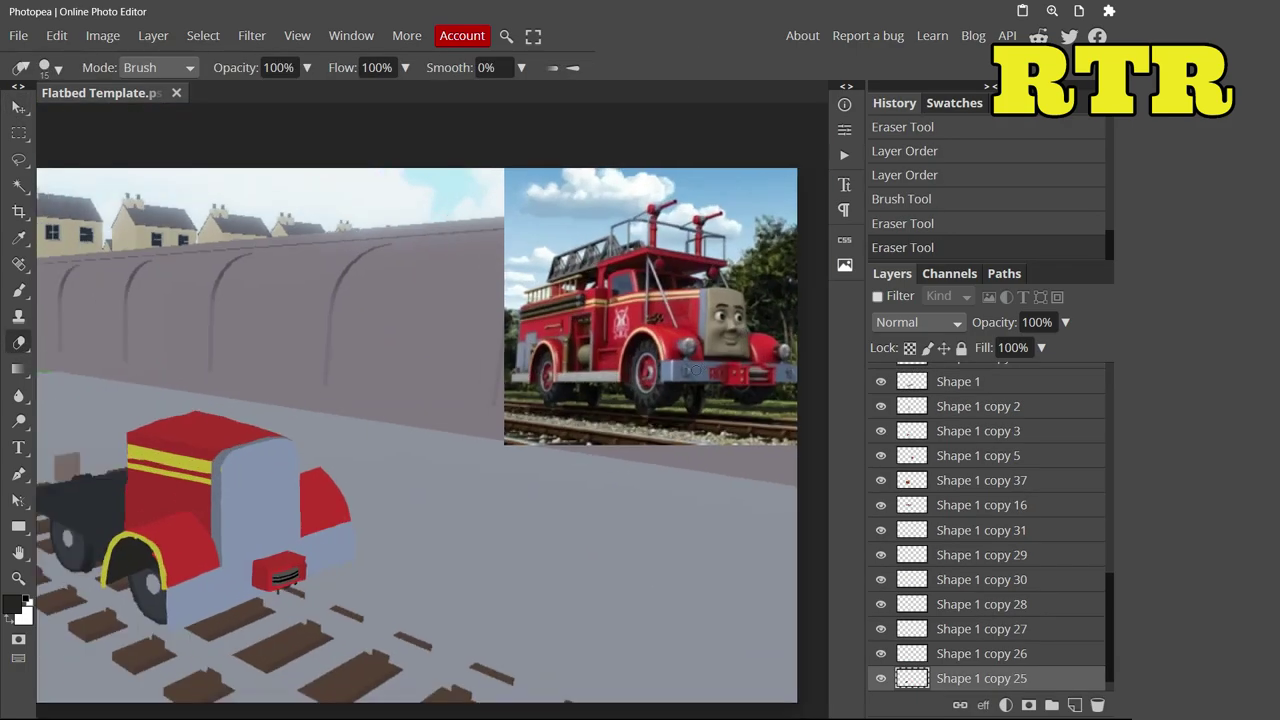
Repaint the front wheel arch's trim as a yellow curve on Shape 1 copy 4
scroll(371, 486, up, 5)
ctrl+click(614, 553)
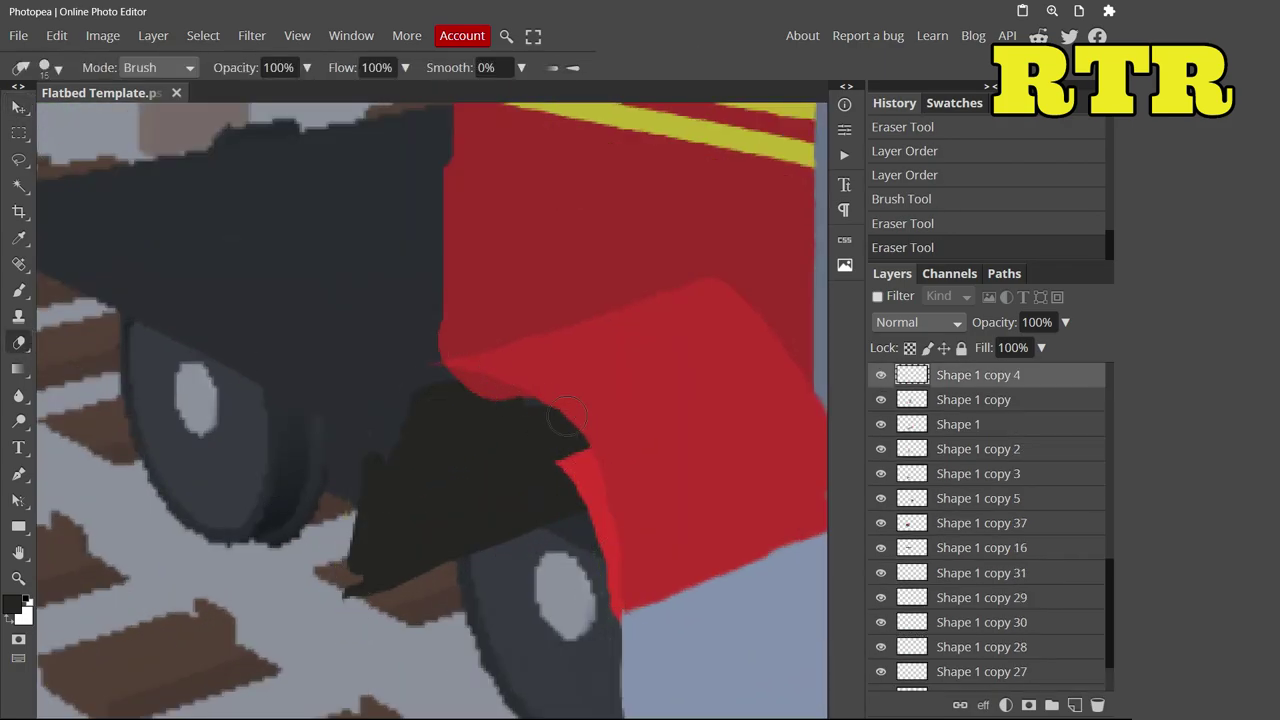
key(b)
click(12, 604)
click(317, 329)
click(480, 423)
drag(613, 606, 618, 590)
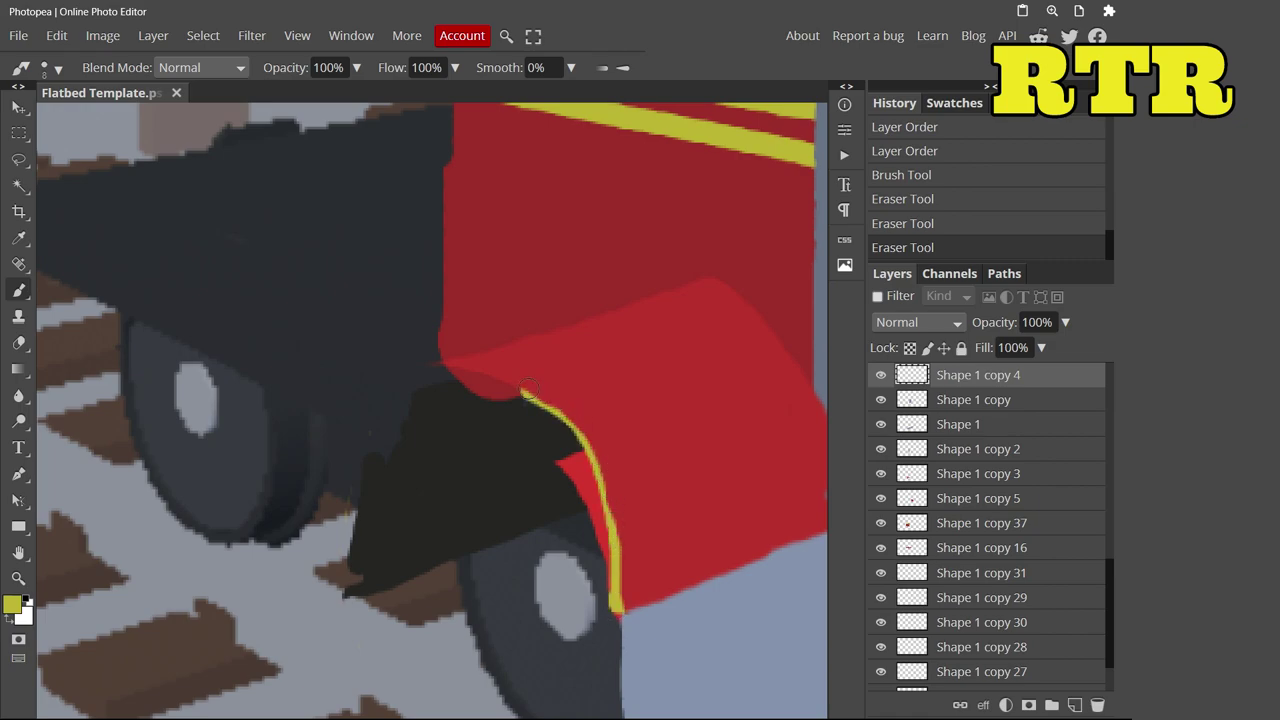
drag(362, 410, 314, 578)
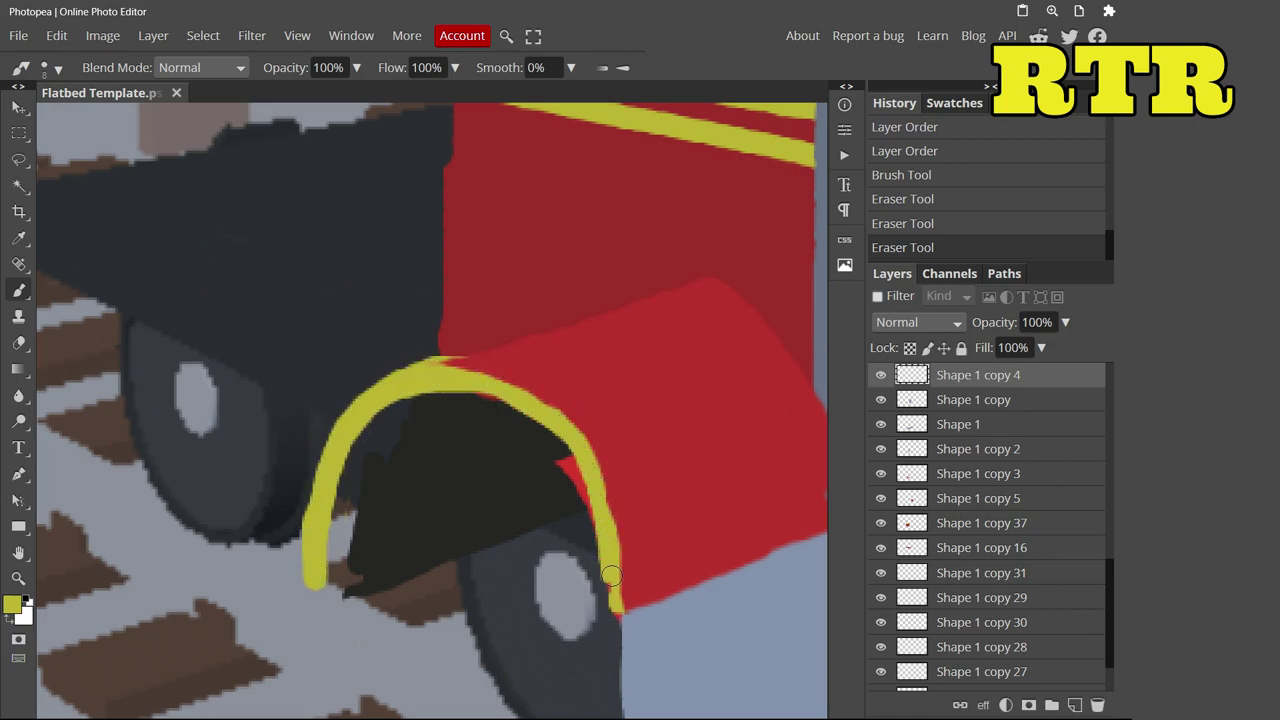
drag(612, 570, 614, 622)
Narrow the yellow wheel arch trim to 84% width with Free Transform
scroll(614, 622, down, 5)
scroll(614, 560, up, 5)
key(v)
key(ctrl+t)
mouse_move(477, 540)
mouse_down()
mouse_move(486, 530)
mouse_move(533, 563)
mouse_up()
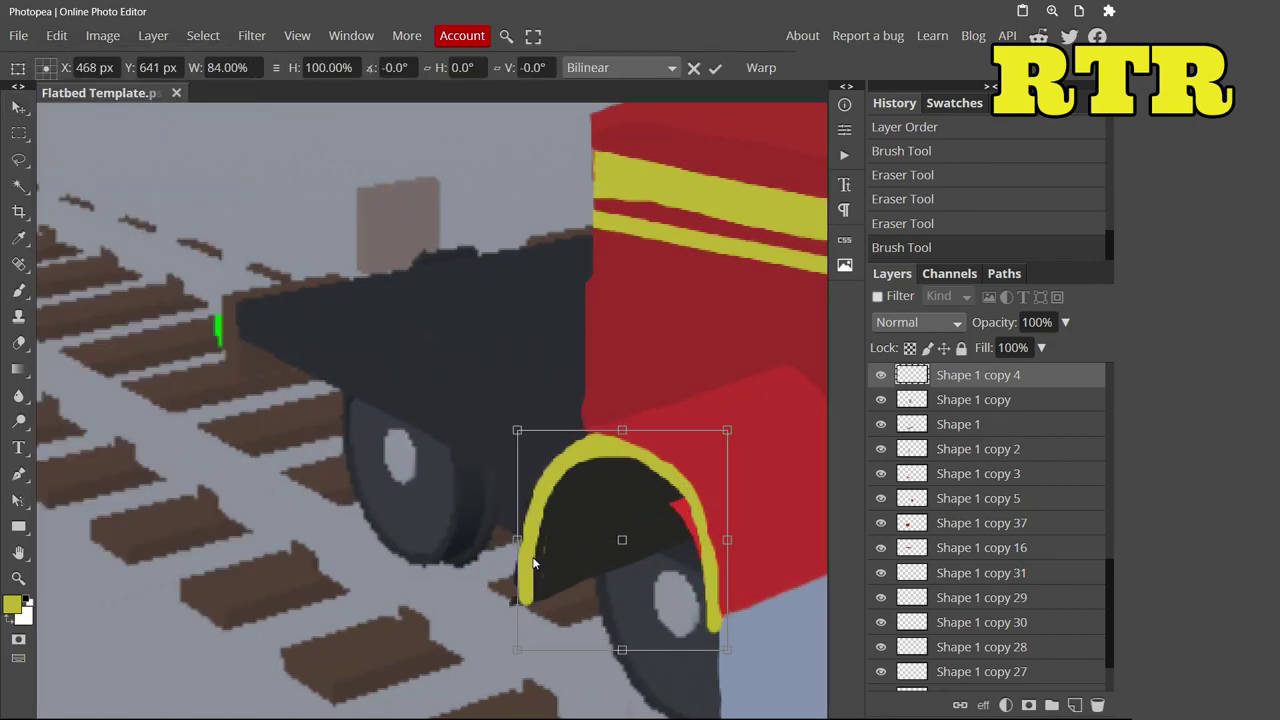
key(Return)
Erase the leftover red patch inside the front wheel arch
click(680, 509)
key(e)
drag(680, 509, 700, 550)
Round off the pointed top of the far fender by erasing its edge and touching it up in the fender's red
scroll(120, 147, up, 5)
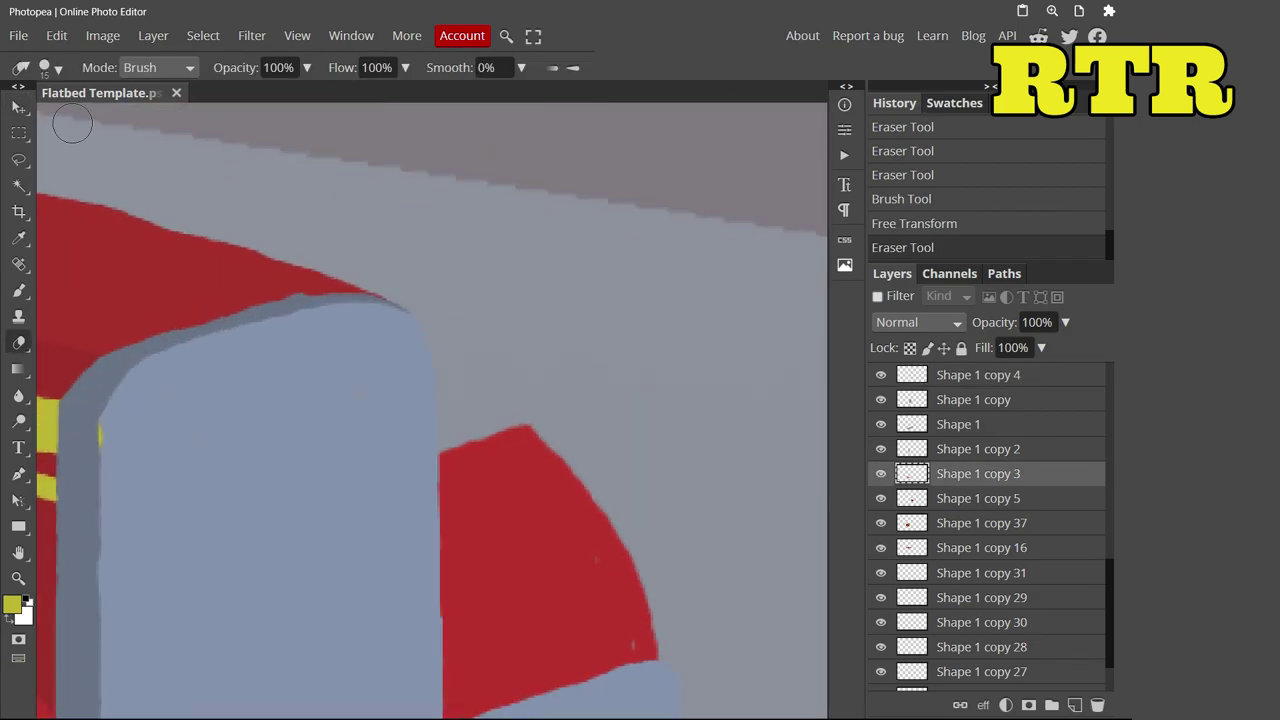
ctrl+click(608, 411)
mouse_move(608, 411)
mouse_down()
mouse_move(486, 406)
mouse_move(440, 452)
mouse_up()
key(b)
alt+click(640, 650)
scroll(434, 480, down, 3)
scroll(481, 253, down, 5)
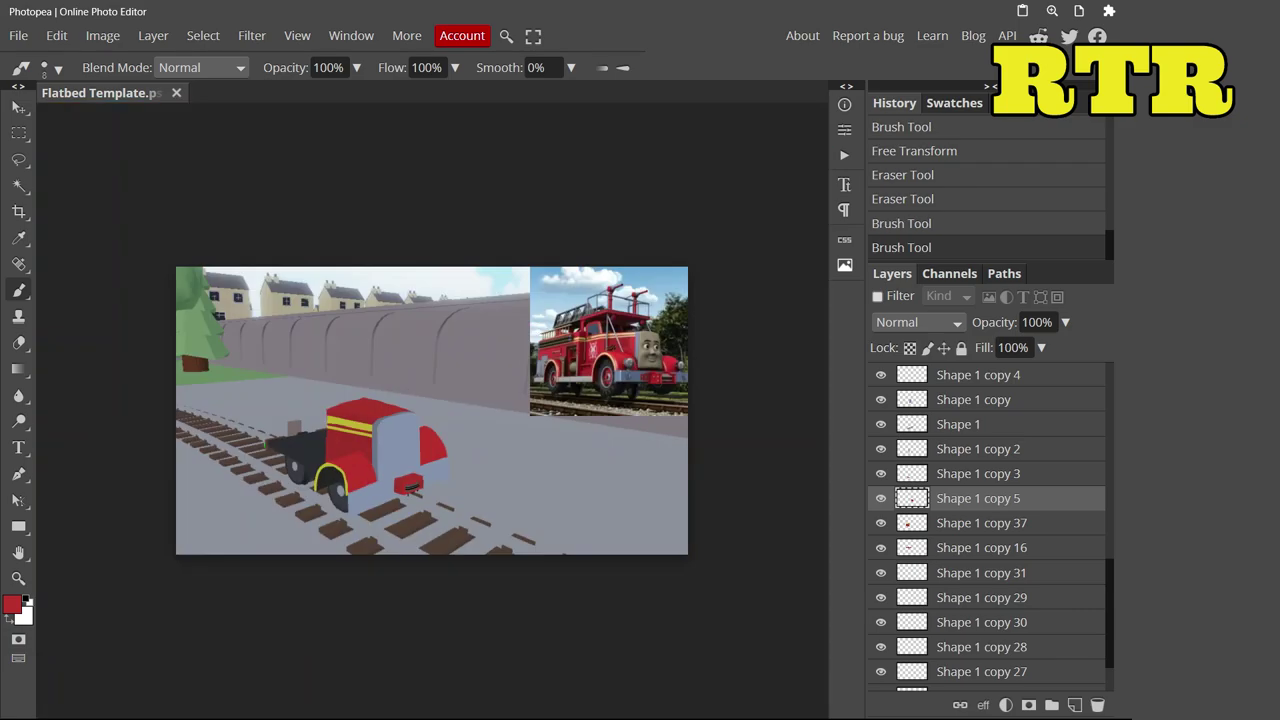
Paint a blue-grey headlight housing on the near fender on Shape 1 copy 17 and add a light grey lens
scroll(791, 489, up, 4)
drag(980, 578, 985, 627)
click(14, 606)
click(486, 423)
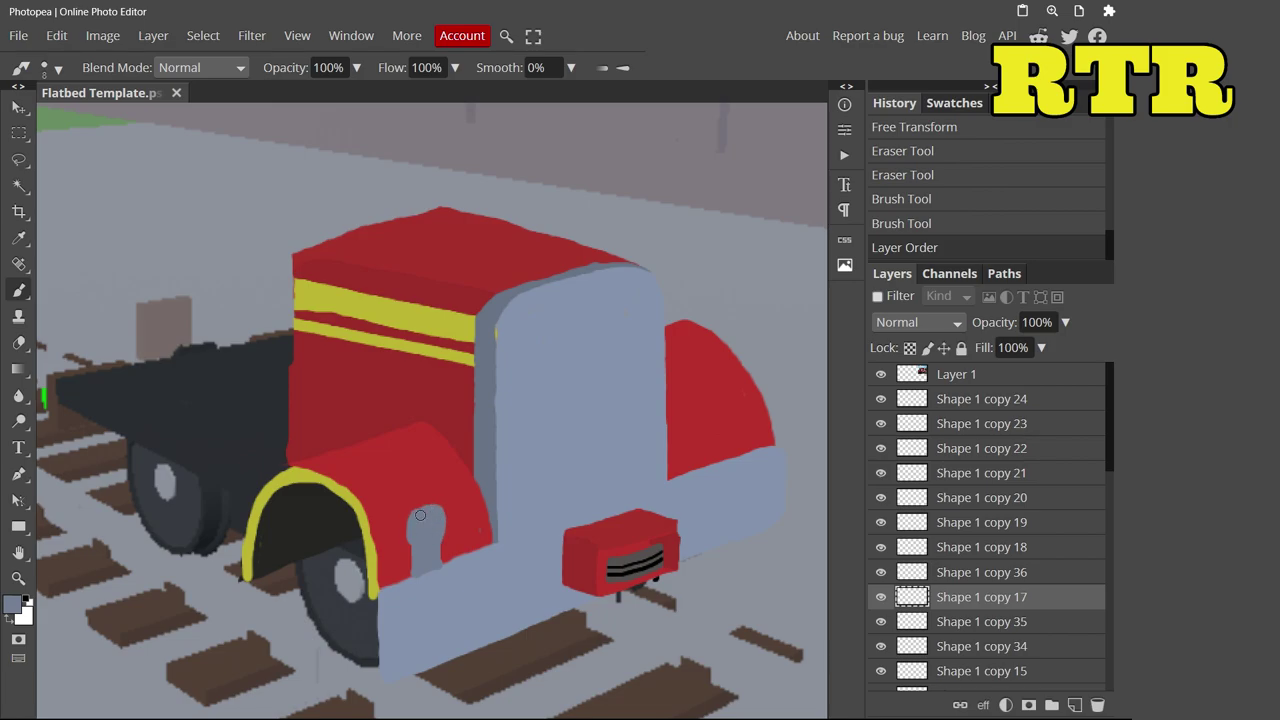
scroll(436, 517, up, 5)
click(14, 606)
click(157, 246)
click(496, 436)
mouse_move(400, 440)
mouse_down()
mouse_move(434, 430)
mouse_move(401, 436)
mouse_move(460, 359)
mouse_move(364, 393)
mouse_move(443, 423)
mouse_up()
Shade the side of the headlight's stand in a darker blue-grey and erase its excess paint
click(980, 621)
click(14, 606)
click(197, 326)
click(496, 436)
drag(336, 578, 370, 514)
key(e)
drag(330, 465, 300, 650)
click(923, 223)
Touch up the headlight in blue-grey on Shape 1 copy 17 with a 3 px brush
key(b)
click(980, 597)
click(14, 606)
click(496, 436)
click(44, 67)
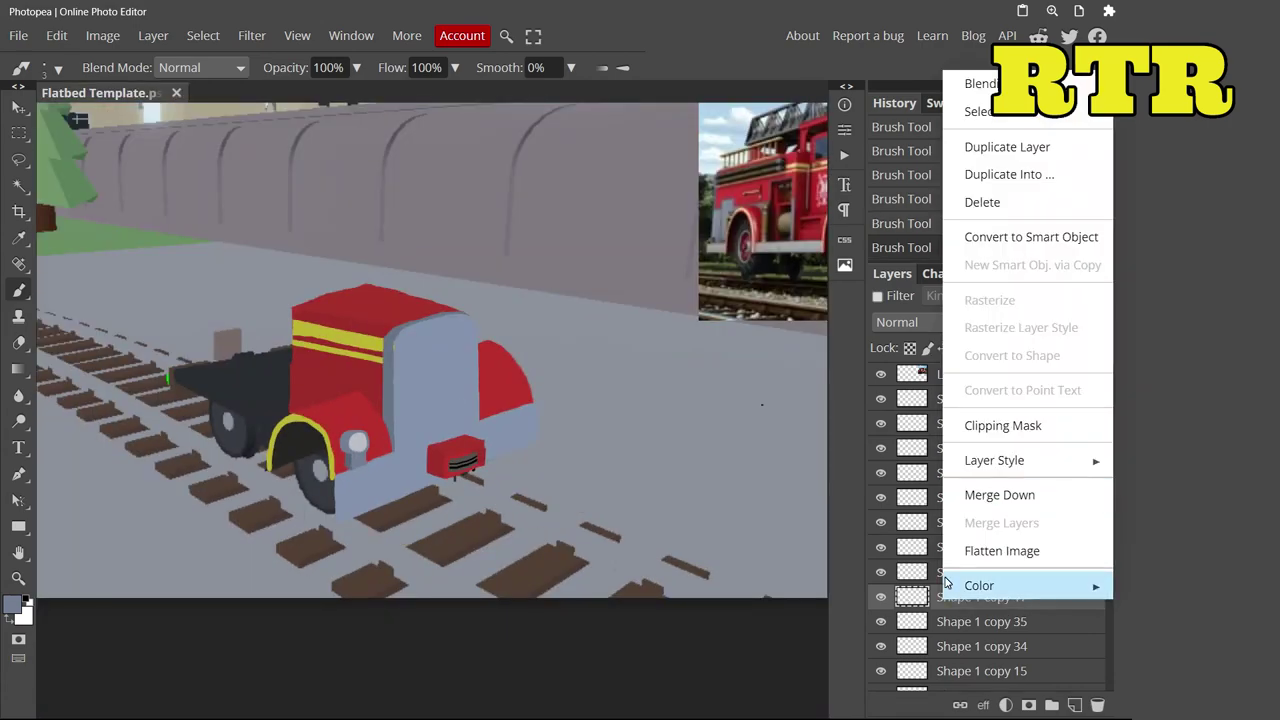
Duplicate the two headlight layers and move the copies onto the far fender
ctrl+click(912, 597)
right_click(960, 597)
click(1006, 154)
key(v)
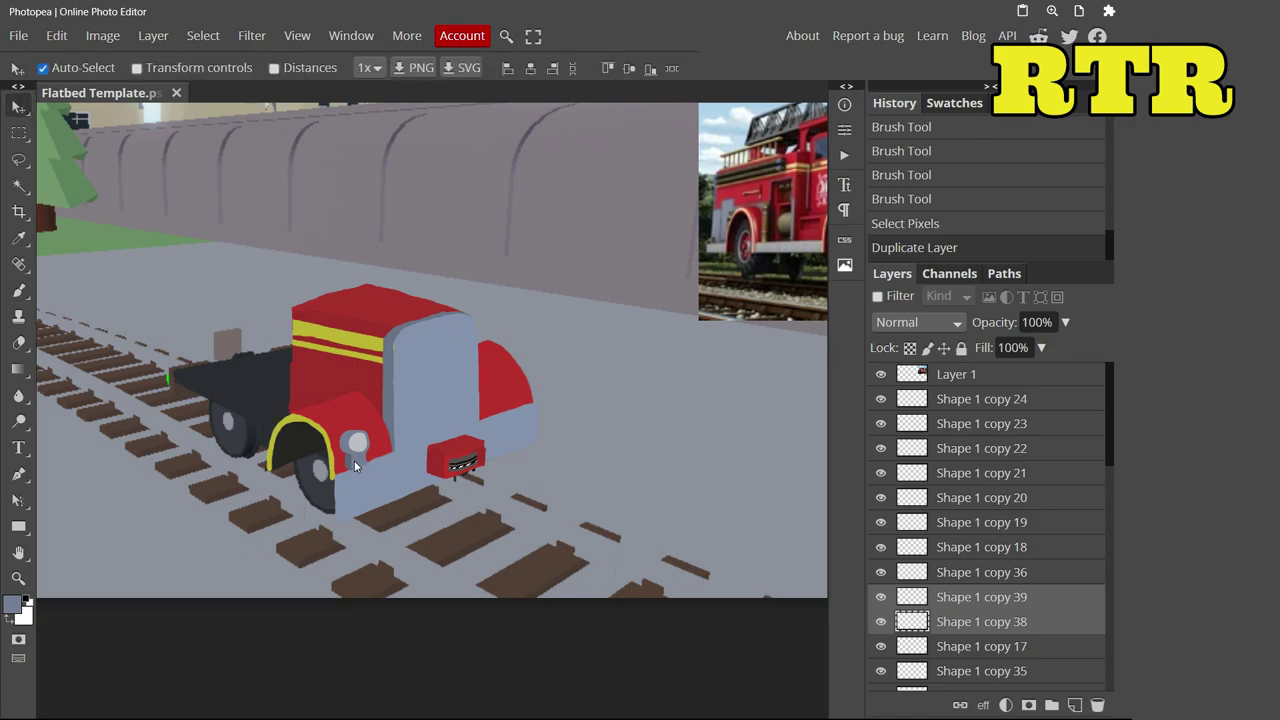
Try to erase the stray black line that was copied along with the far headlight
key(e)
click(610, 411)
ctrl+click(980, 597)
click(612, 411)
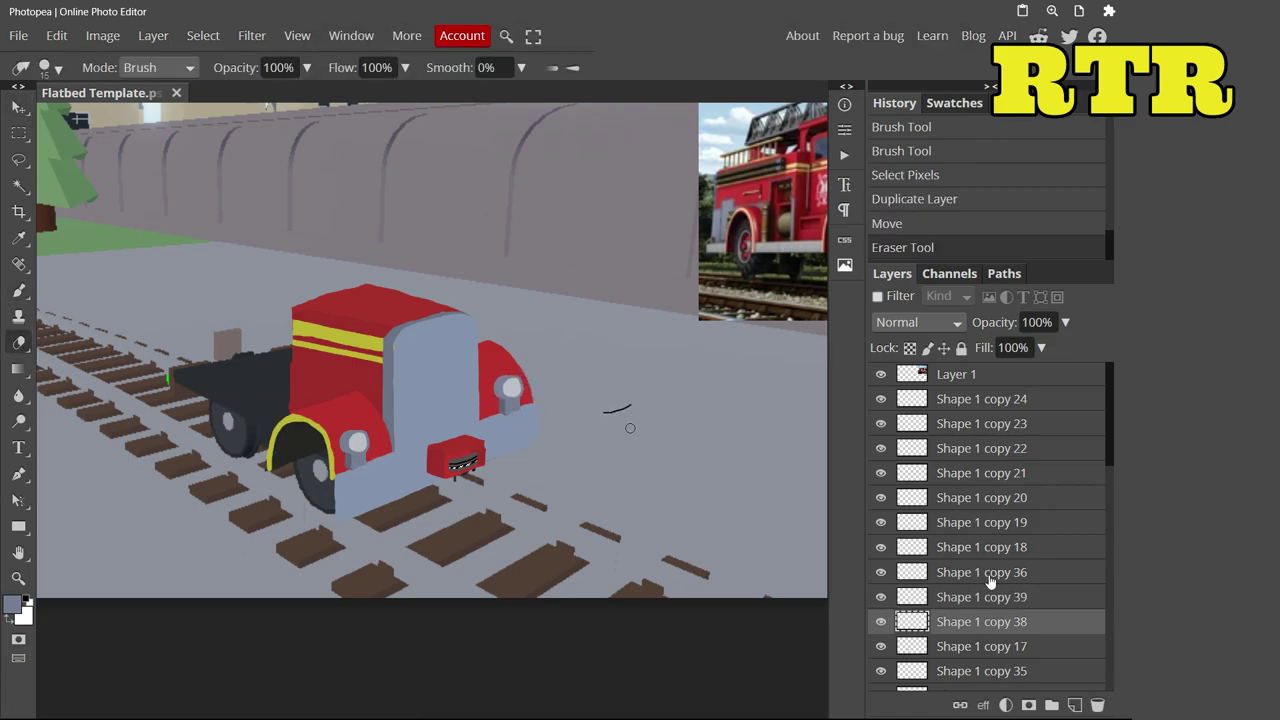
click(612, 411)
key(v)
click(624, 411)
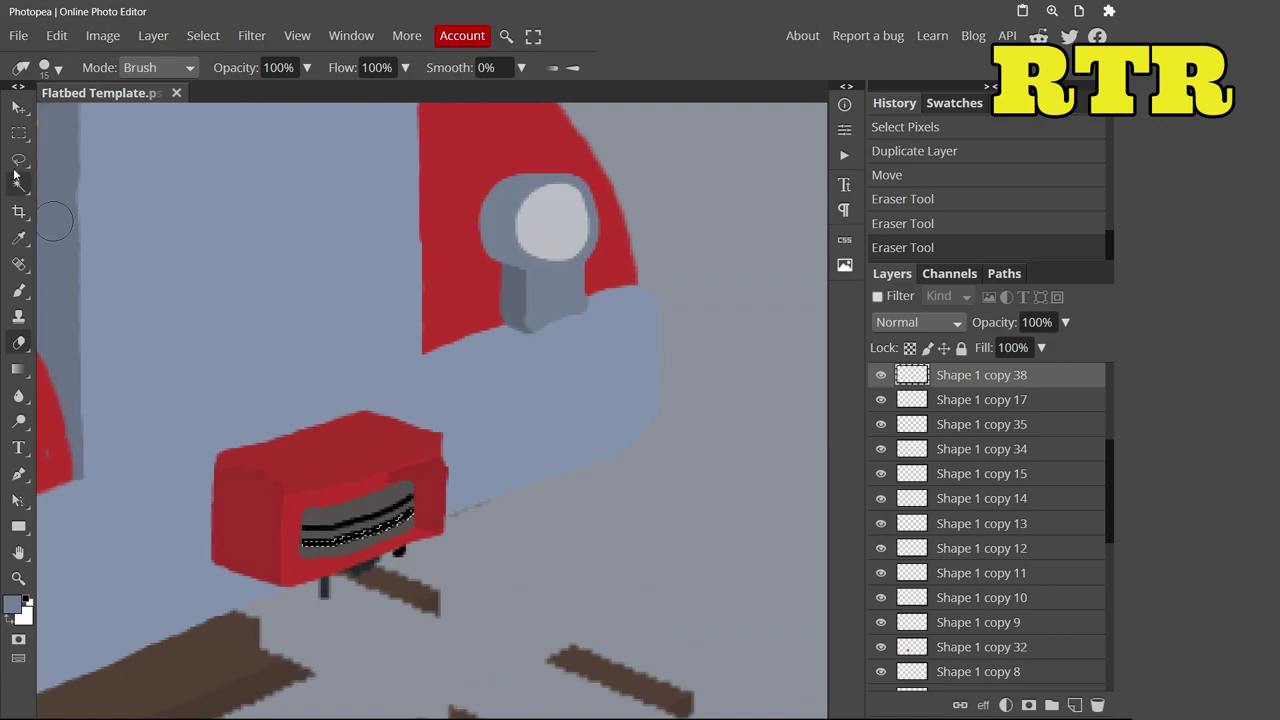
Clear the selection and move Shape 1 copy 38 back so its black line sits on the bumper grille
key(ctrl+d)
scroll(652, 400, down, 4)
key(v)
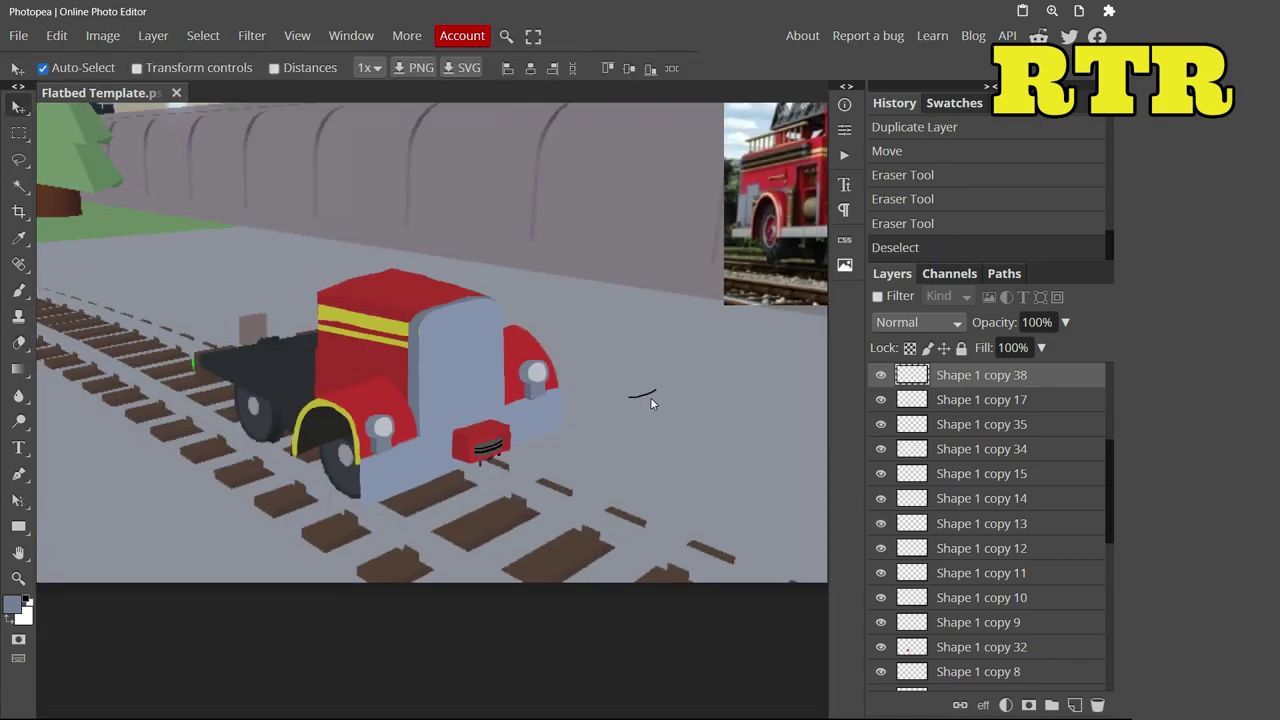
scroll(435, 437, up, 5)
click(435, 437)
scroll(212, 418, down, 3)
scroll(160, 334, up, 2)
Copy the dark stand shading from the near headlight onto the far headlight as a separate layer and remove the surplus
key(m)
drag(122, 347, 198, 543)
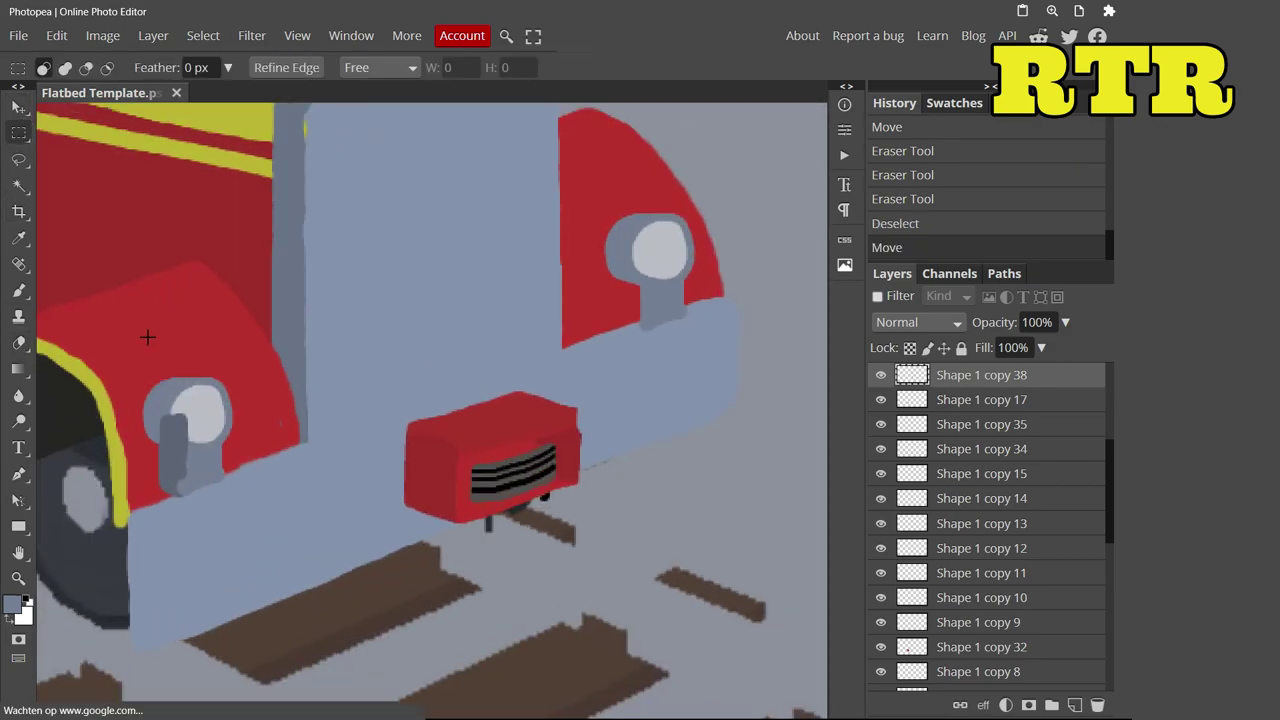
key(ctrl+c)
key(ctrl+v)
key(ctrl+v)
key(ctrl+v)
key(Delete)
key(v)
click(487, 469)
key(e)
click(19, 105)
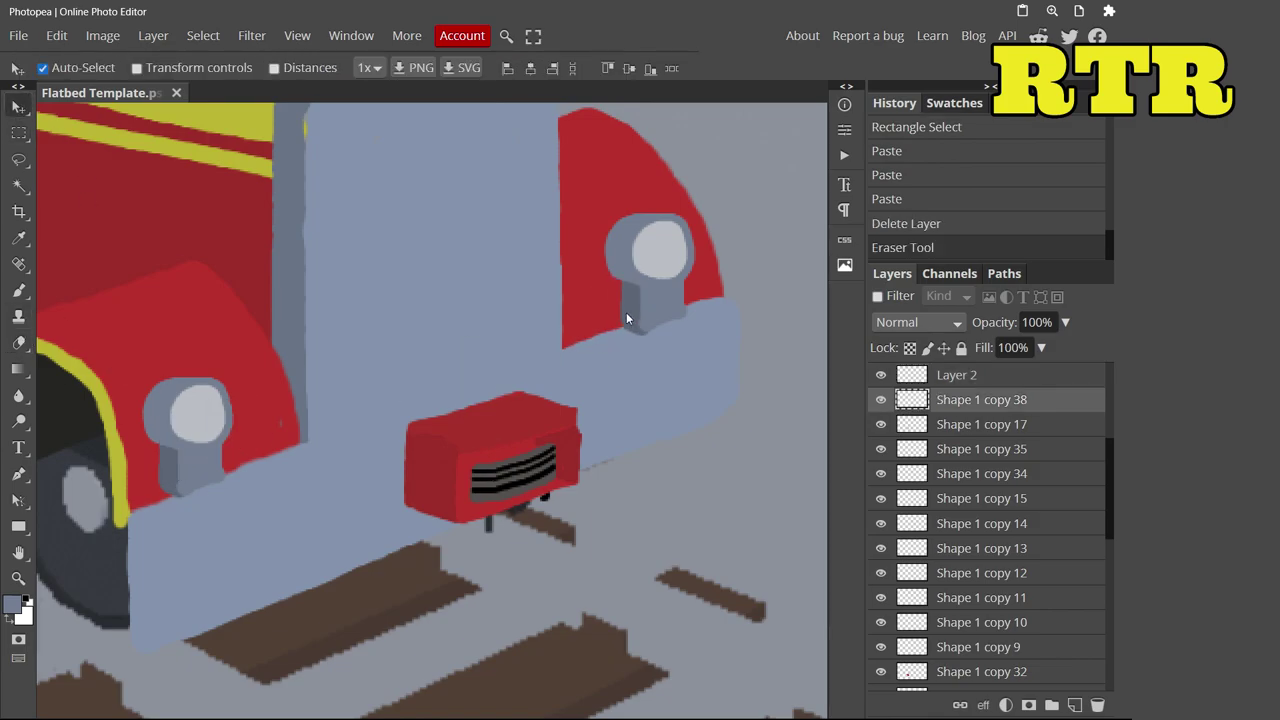
click(628, 312)
Set the brush colour to a greyish beige matching the face in the reference picture
scroll(592, 363, down, 5)
scroll(373, 486, up, 1)
scroll(688, 345, down, 1)
scroll(437, 462, up, 4)
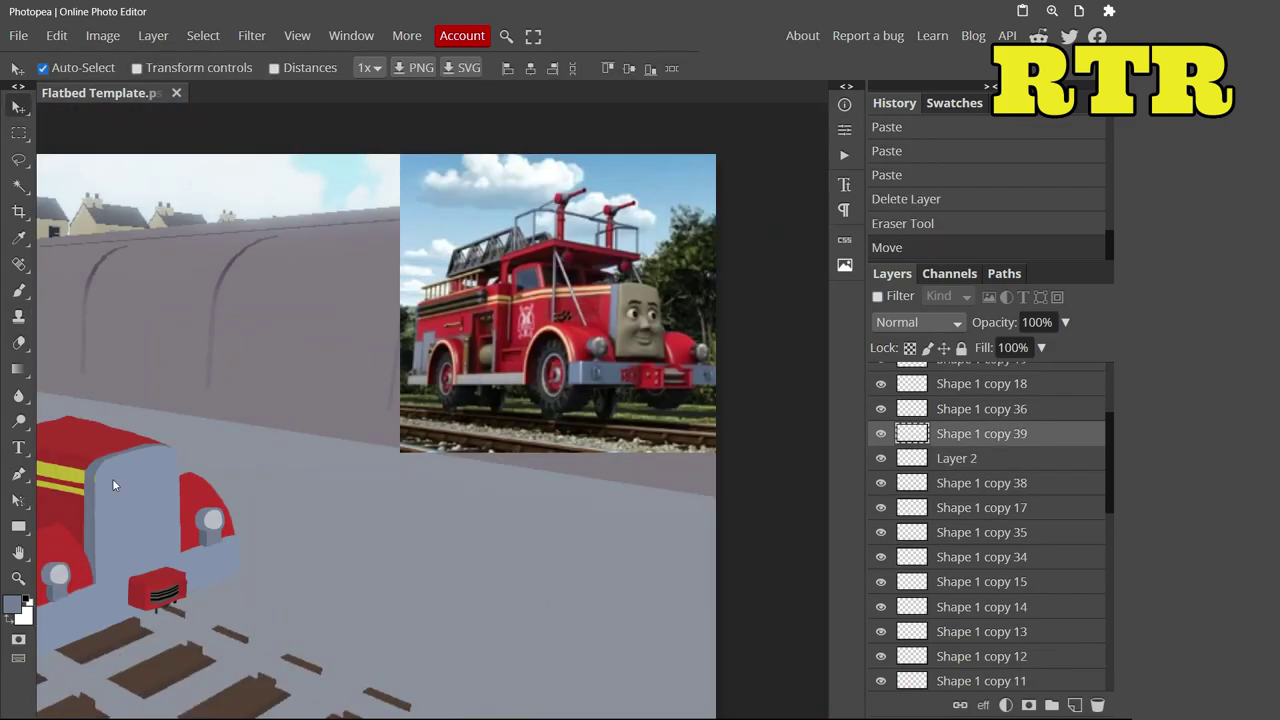
key(b)
click(12, 604)
click(164, 338)
click(170, 326)
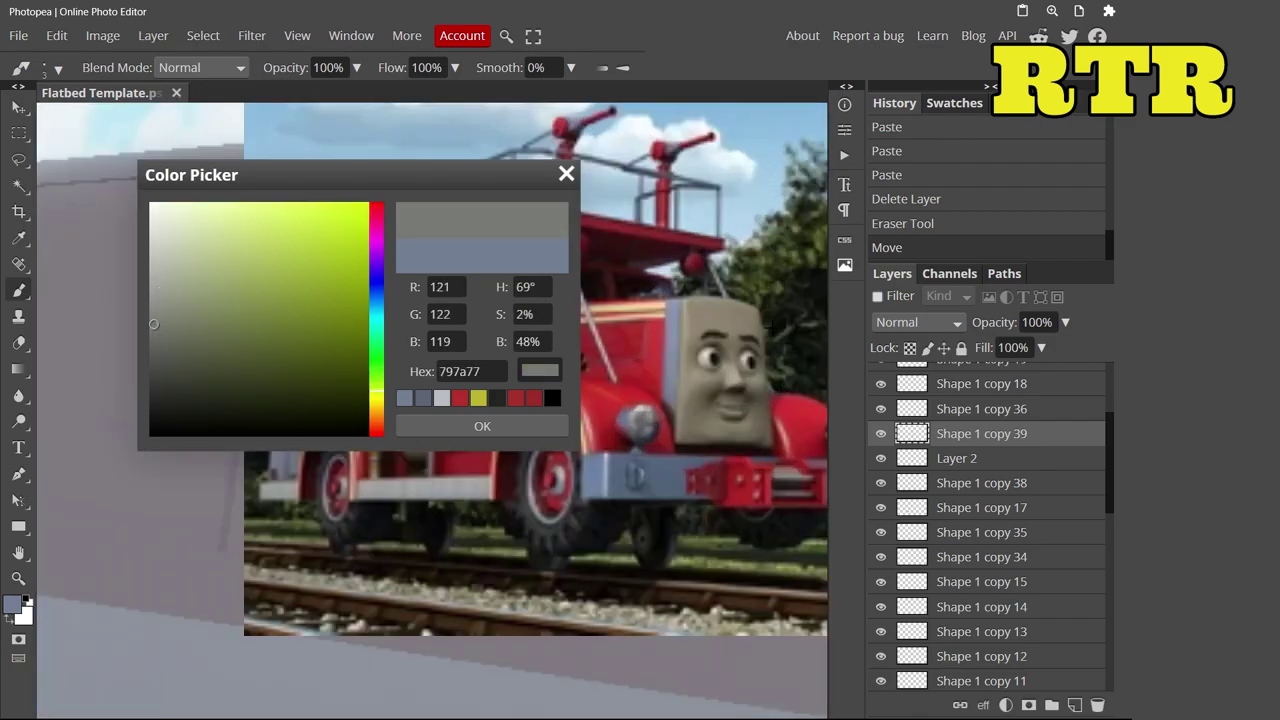
click(376, 406)
click(177, 306)
click(482, 426)
Outline the face panel on the radiator front in greyish beige with a 12 px brush and fill it in
scroll(372, 537, down, 2)
scroll(372, 537, up, 2)
click(50, 67)
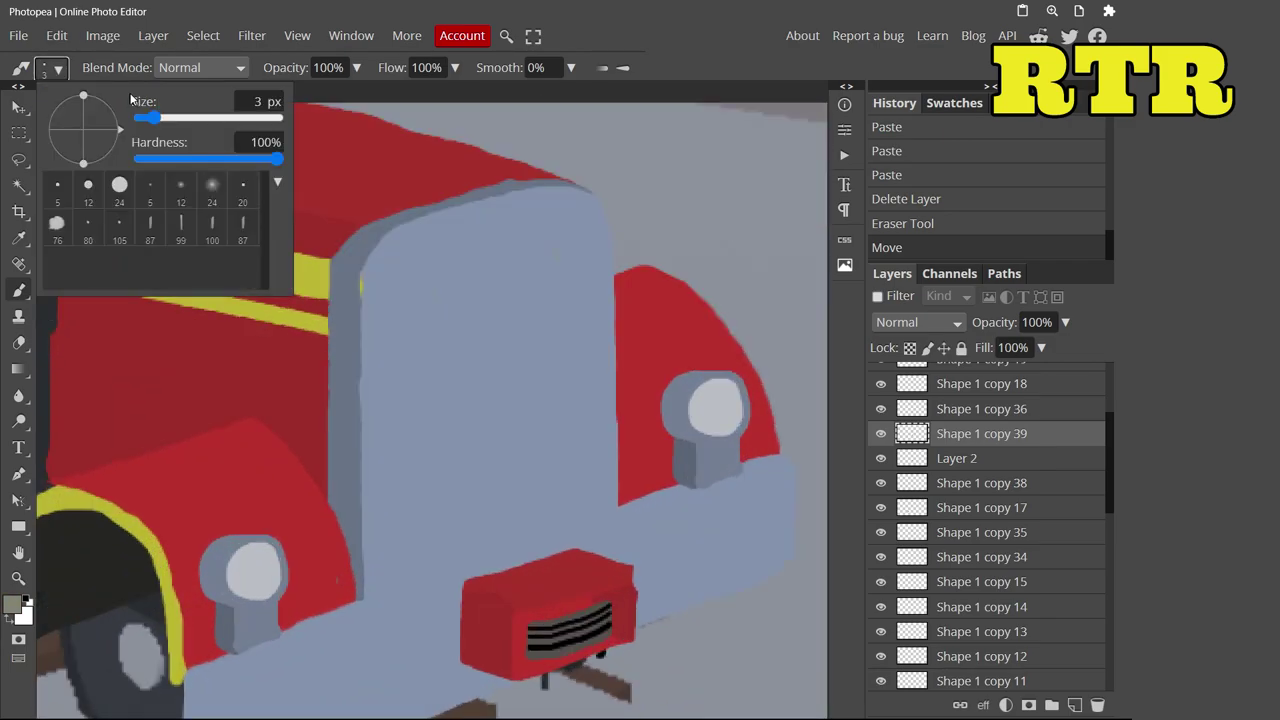
drag(376, 587, 589, 509)
mouse_move(598, 410)
mouse_down()
mouse_move(592, 242)
mouse_move(523, 201)
mouse_up()
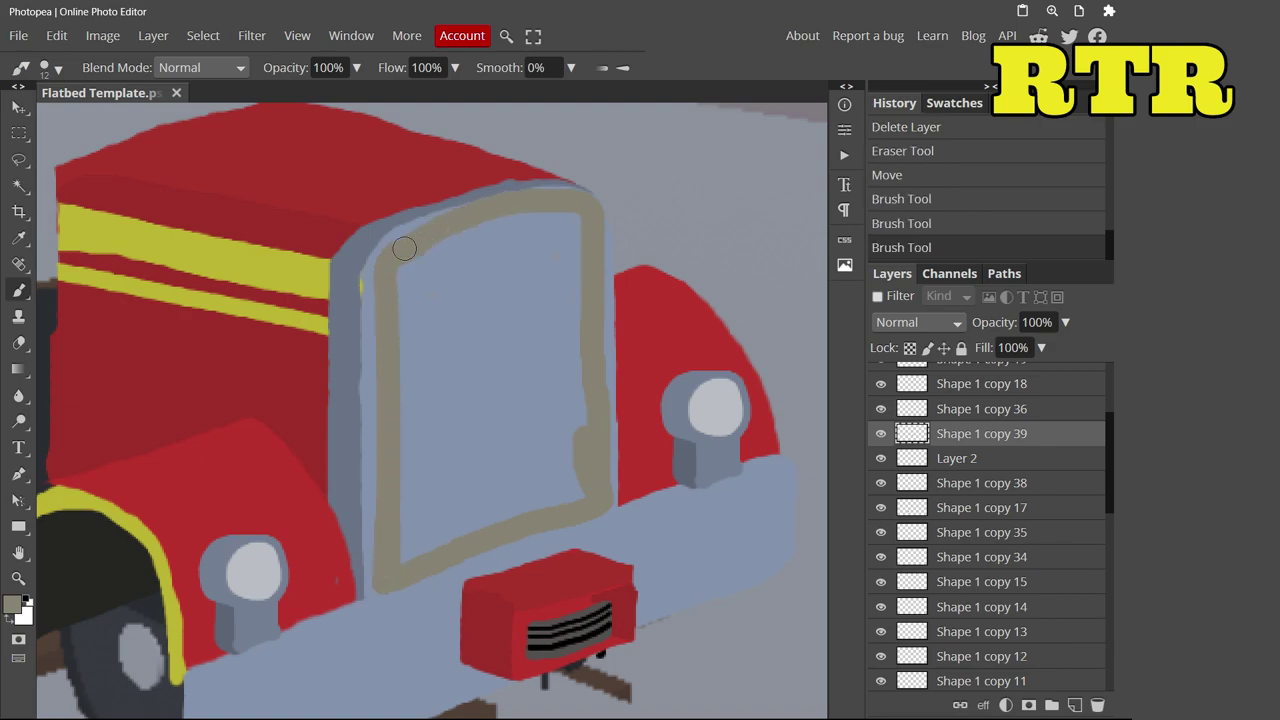
drag(415, 270, 549, 318)
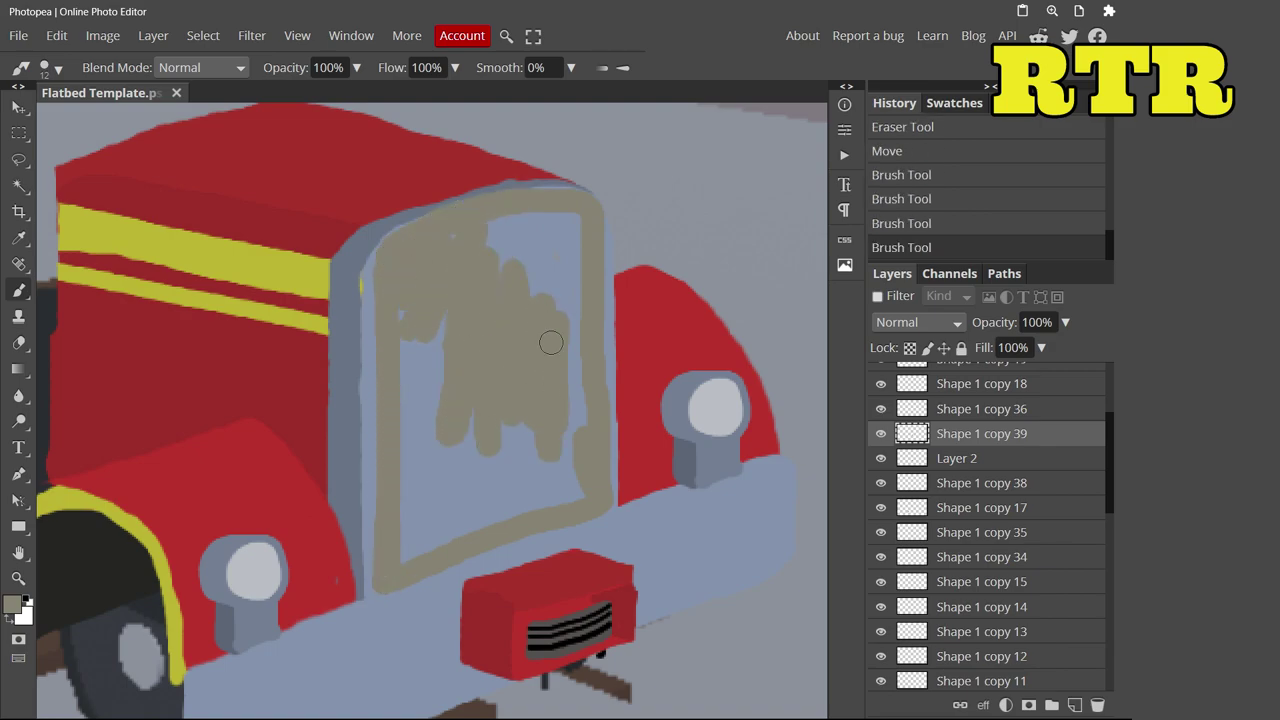
drag(407, 464, 463, 533)
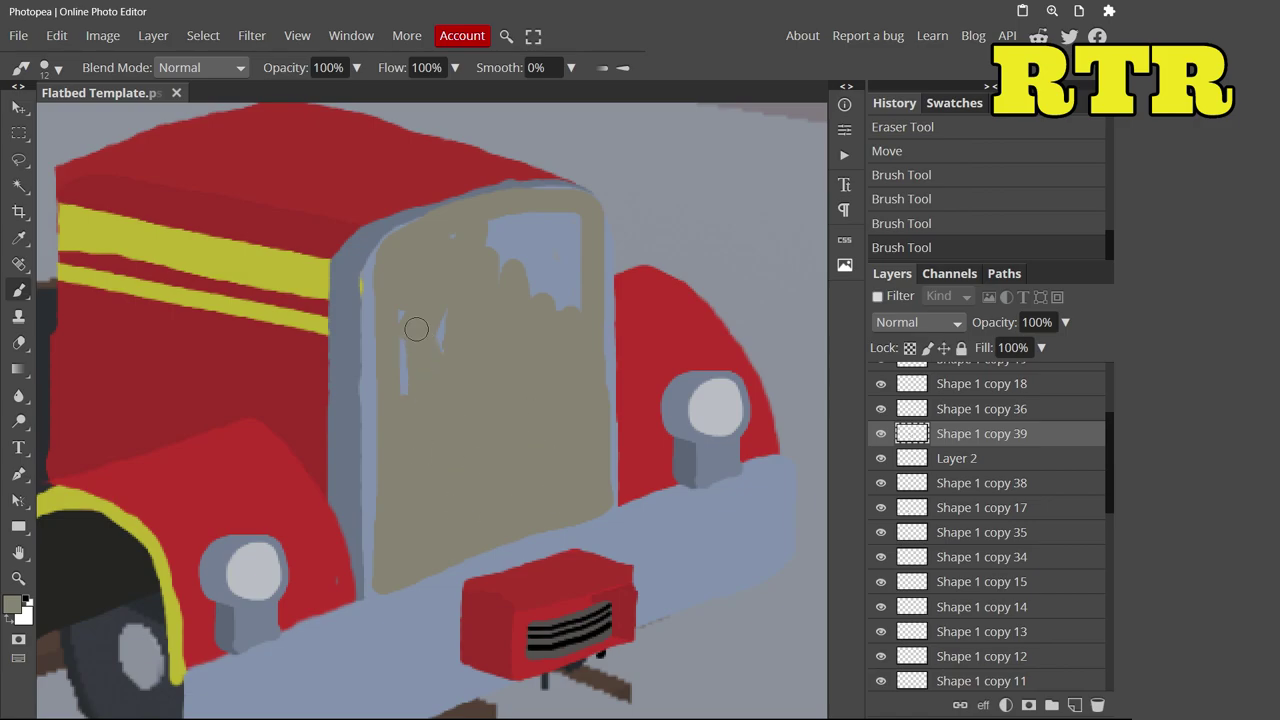
Erase a thin strip along the bonnet's back edge on Shape 1 copy 37 and Shape 1 copy 16
scroll(478, 263, down, 5)
scroll(292, 386, up, 8)
key(v)
scroll(466, 400, down, 5)
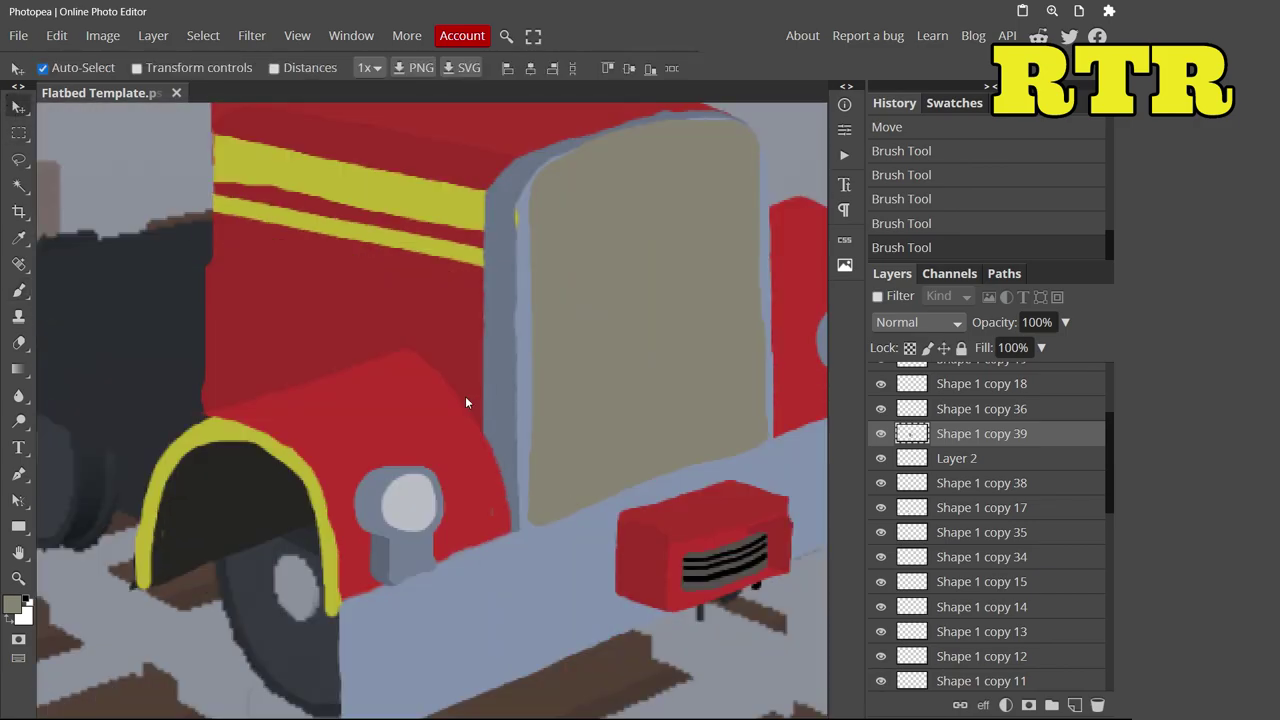
scroll(405, 485, up, 6)
key(e)
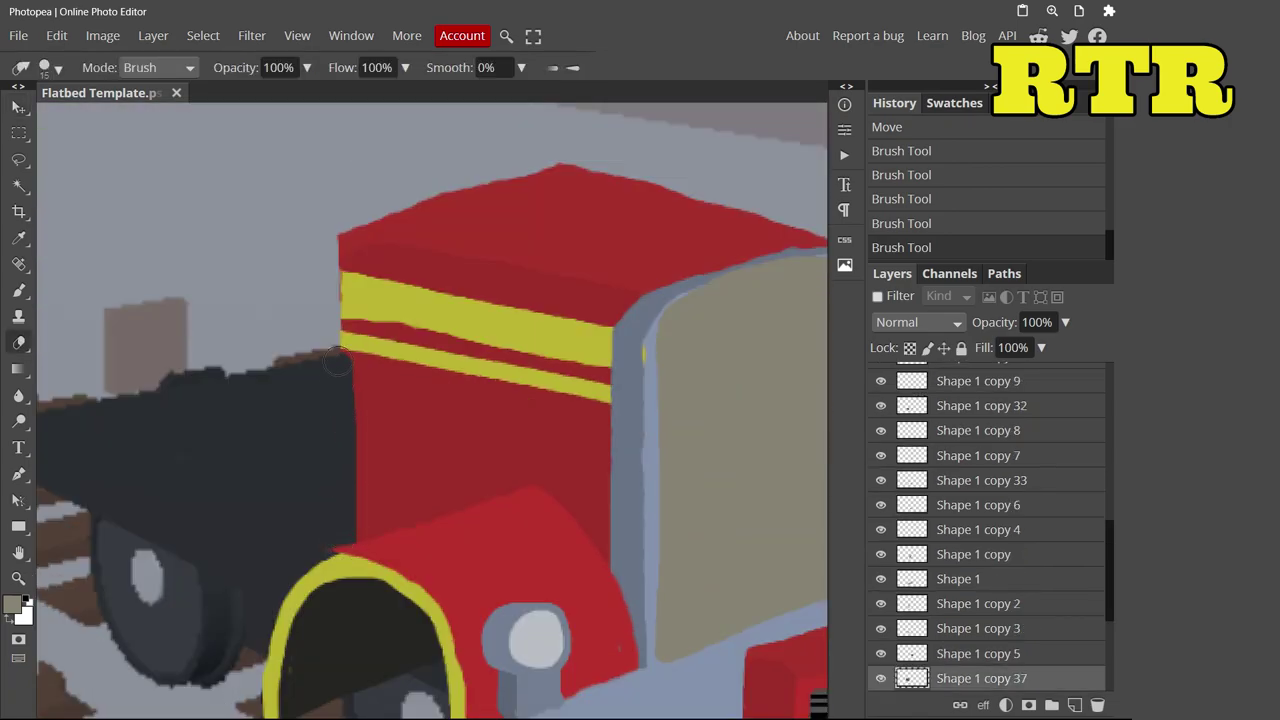
key(alt+bracketleft)
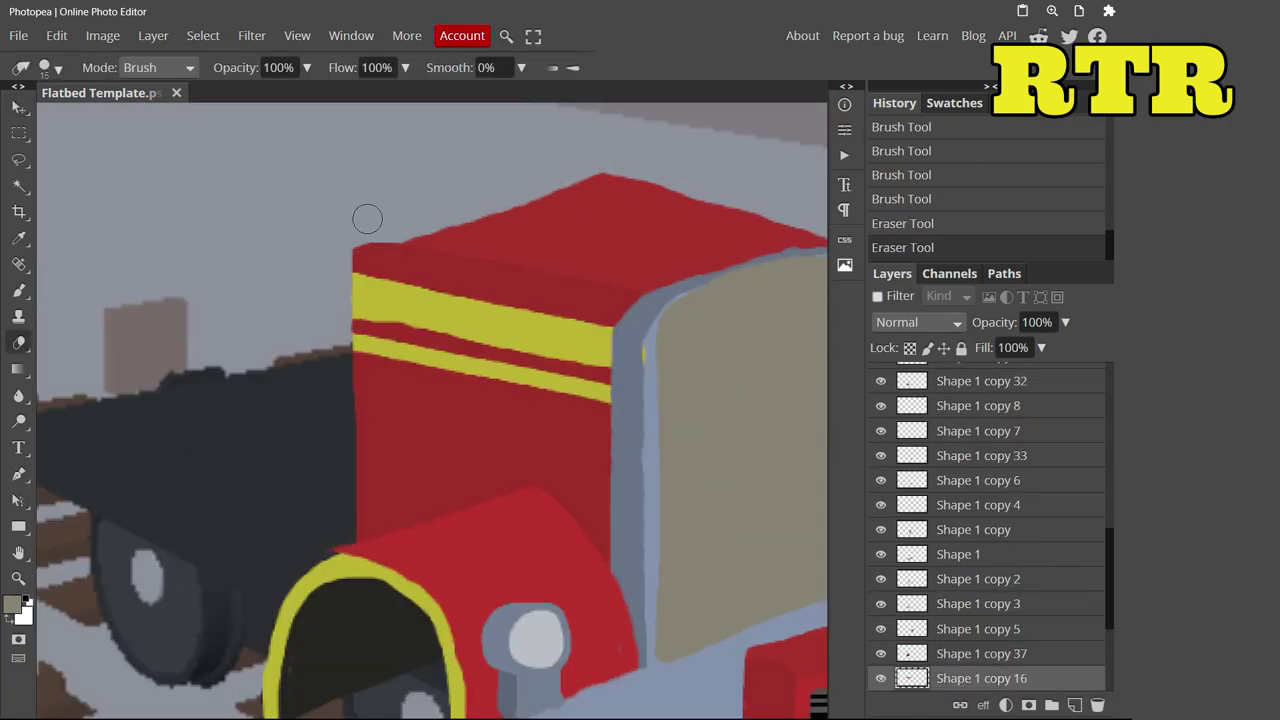
scroll(651, 309, up, 3)
scroll(651, 309, down, 5)
scroll(807, 424, up, 5)
scroll(986, 475, up, 3)
Select Shape 1 copy 27, set the brush colour to red and undo the first stroke
click(986, 475)
key(b)
scroll(400, 400, down, 5)
click(12, 604)
scroll(286, 500, up, 5)
key(ctrl+z)
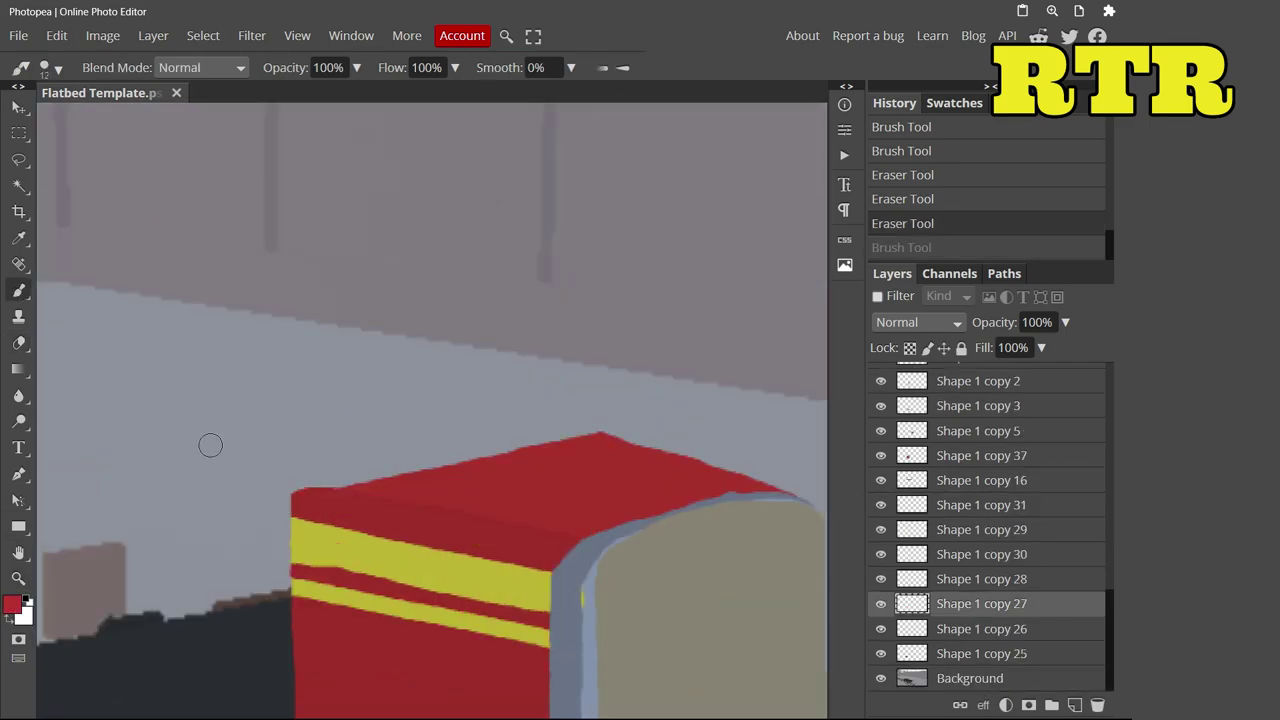
drag(592, 432, 586, 346)
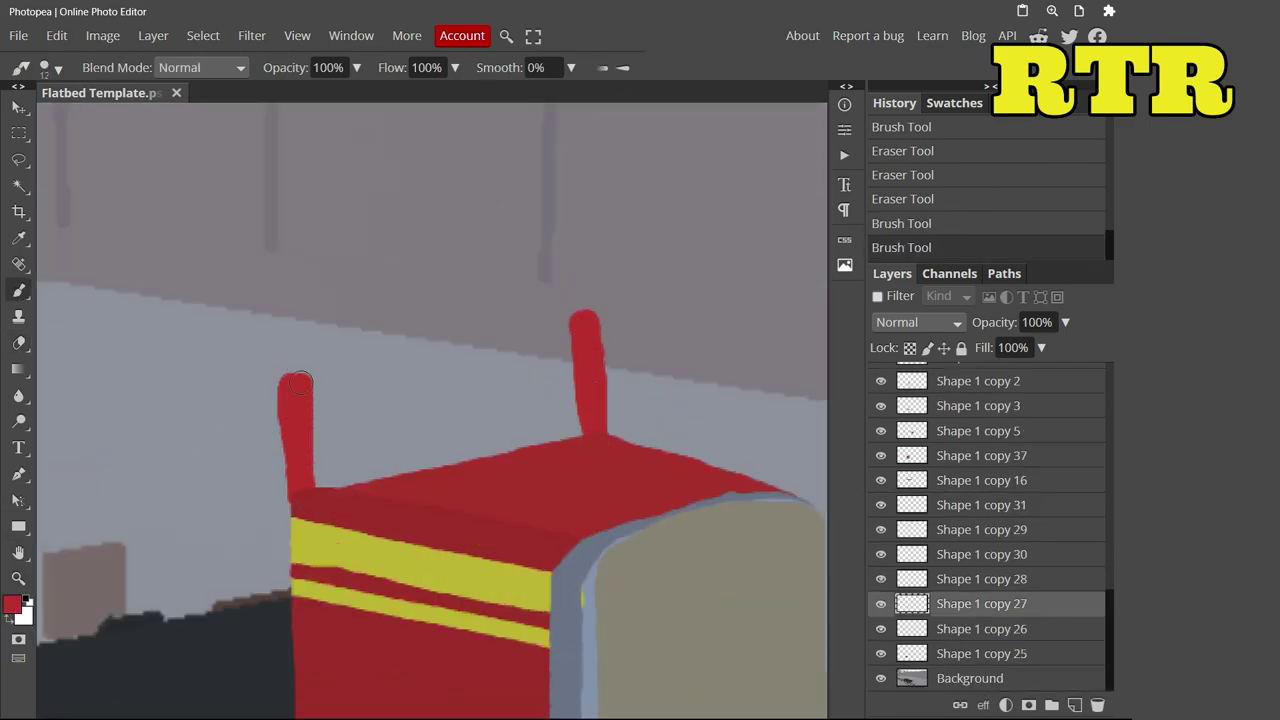
scroll(587, 318, down, 5)
scroll(560, 330, up, 6)
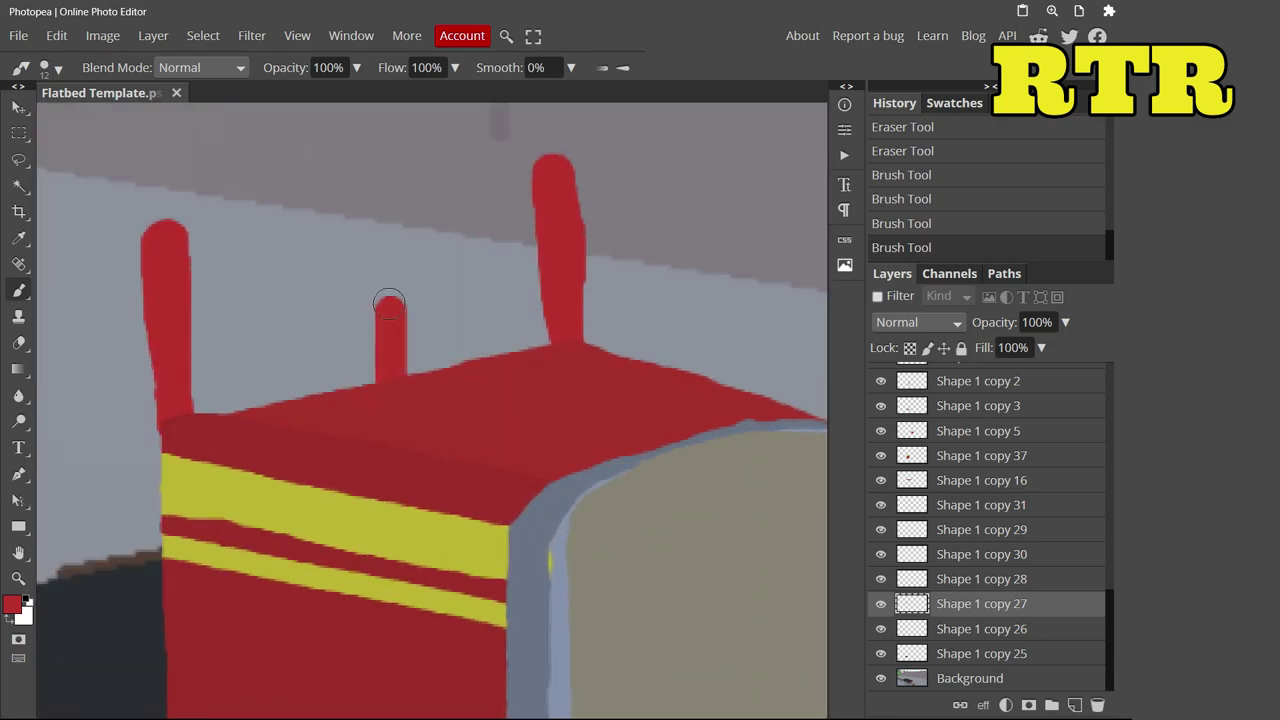
click(934, 186)
click(903, 127)
Paint a red windscreen frame with side posts, a centre post and a top bar behind the bonnet on Shape 1 copy 27
drag(572, 342, 538, 205)
scroll(430, 400, up, 2)
drag(188, 578, 167, 418)
mouse_move(388, 542)
mouse_down()
mouse_move(363, 378)
mouse_move(710, 285)
mouse_move(568, 325)
mouse_up()
scroll(448, 489, down, 5)
scroll(364, 548, up, 5)
key(ctrl+z)
drag(429, 354, 560, 338)
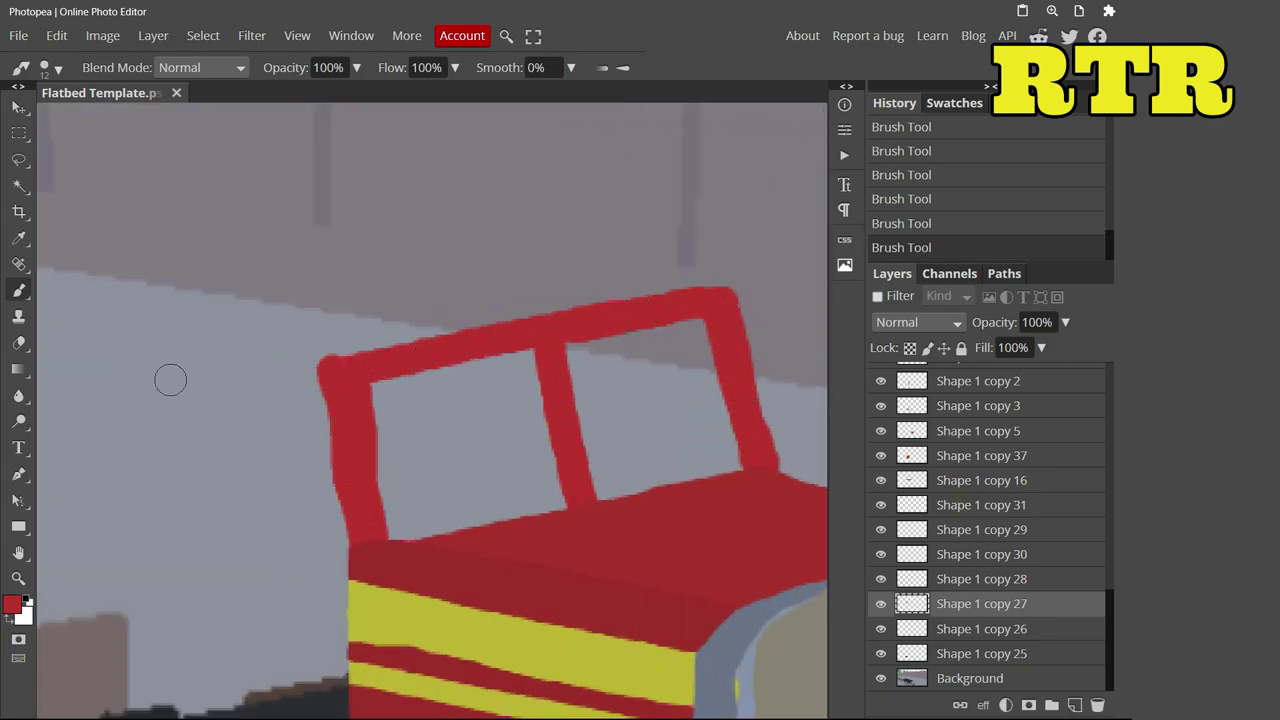
Adjust the red windscreen frame with the eraser and Free Transform, then erase the whole frame
key(e)
scroll(341, 337, down, 2)
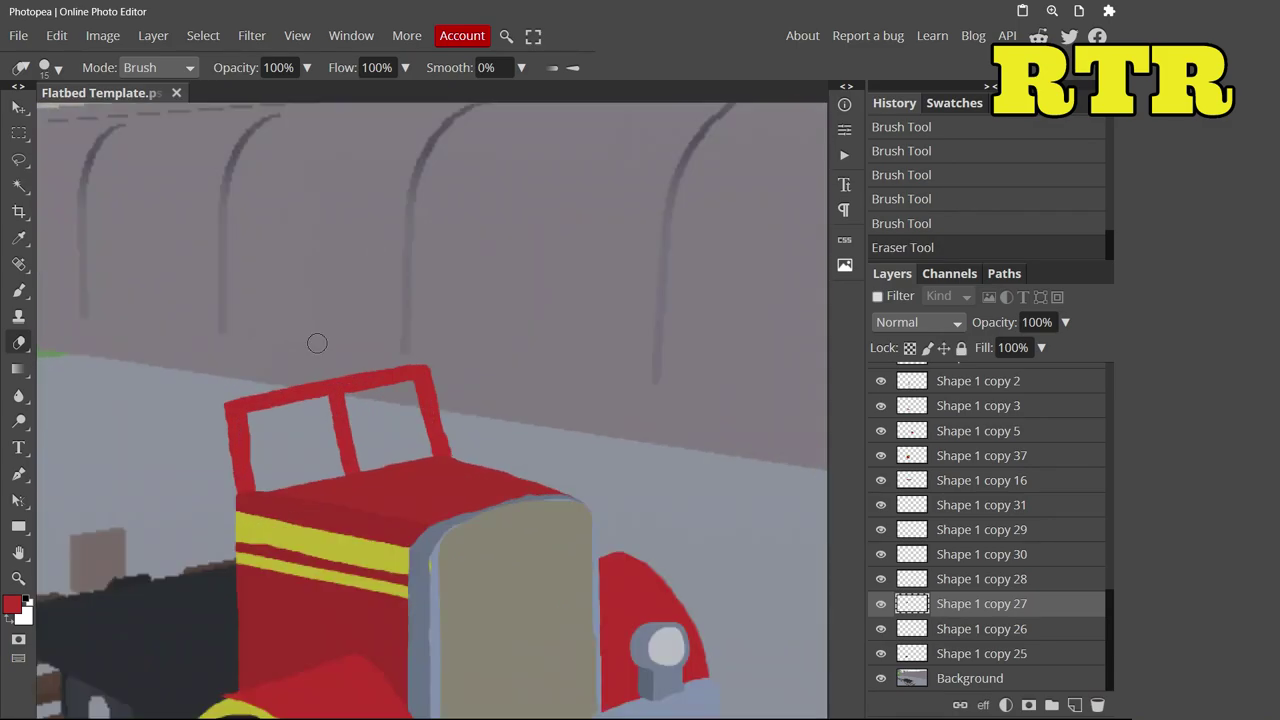
click(56, 35)
click(143, 449)
drag(349, 332, 350, 408)
mouse_move(176, 499)
mouse_down()
mouse_move(258, 467)
mouse_move(186, 470)
mouse_up()
key(Return)
mouse_move(390, 500)
mouse_down()
mouse_move(266, 234)
mouse_move(433, 429)
mouse_up()
Repaint the red windscreen frame with side posts, a top bar and a centre post using the 12 px brush
key(b)
click(502, 509)
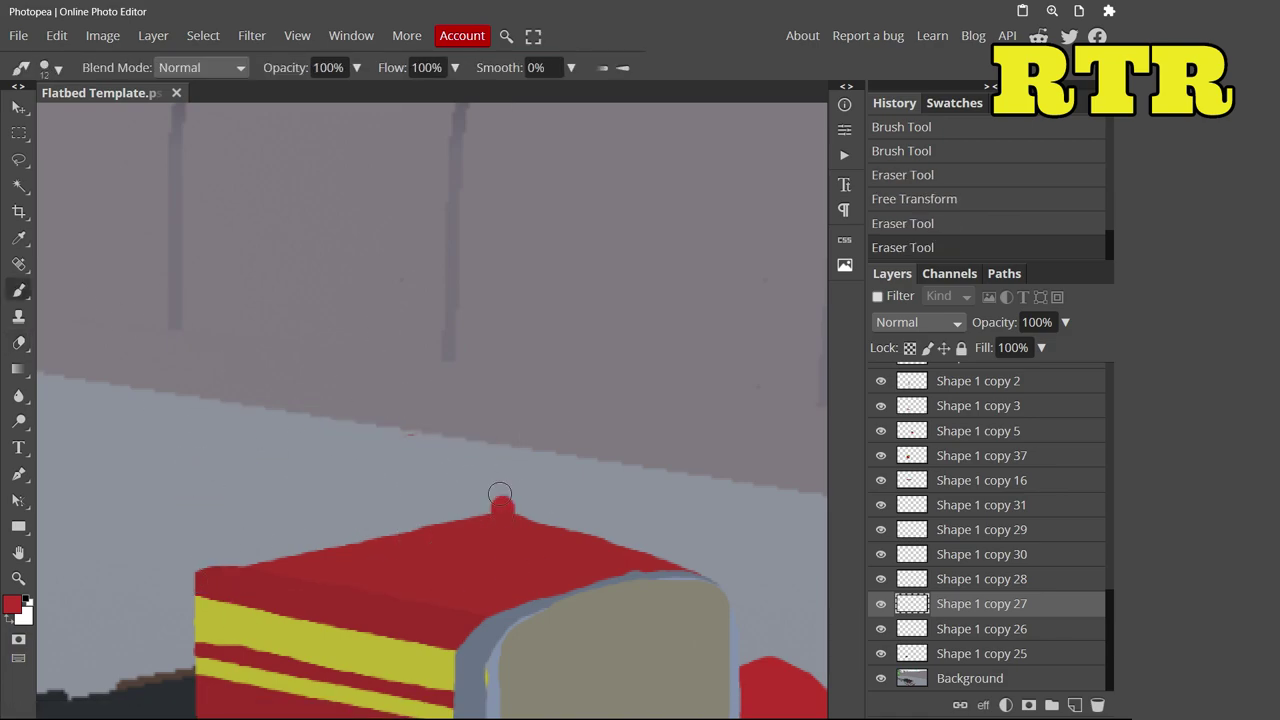
drag(212, 568, 195, 463)
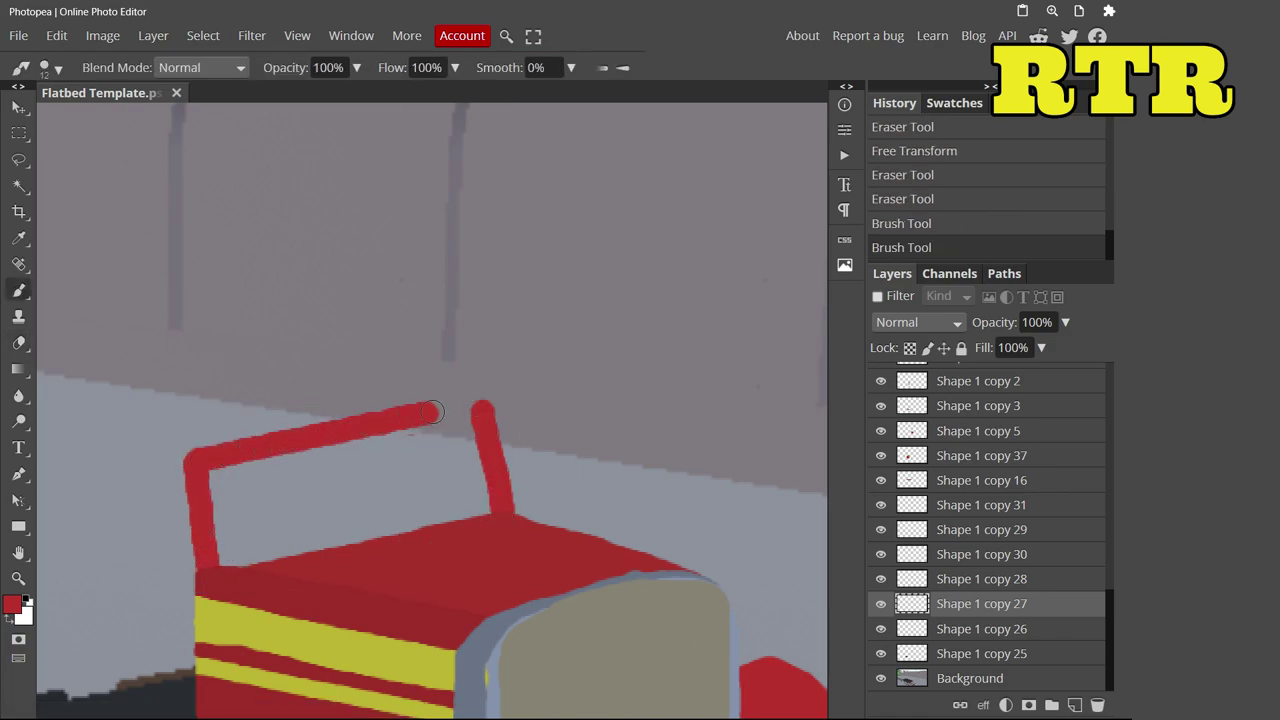
Paint both windscreen panes dark grey on the Shape 1 copy 26 layer
click(955, 628)
scroll(43, 520, down, 1)
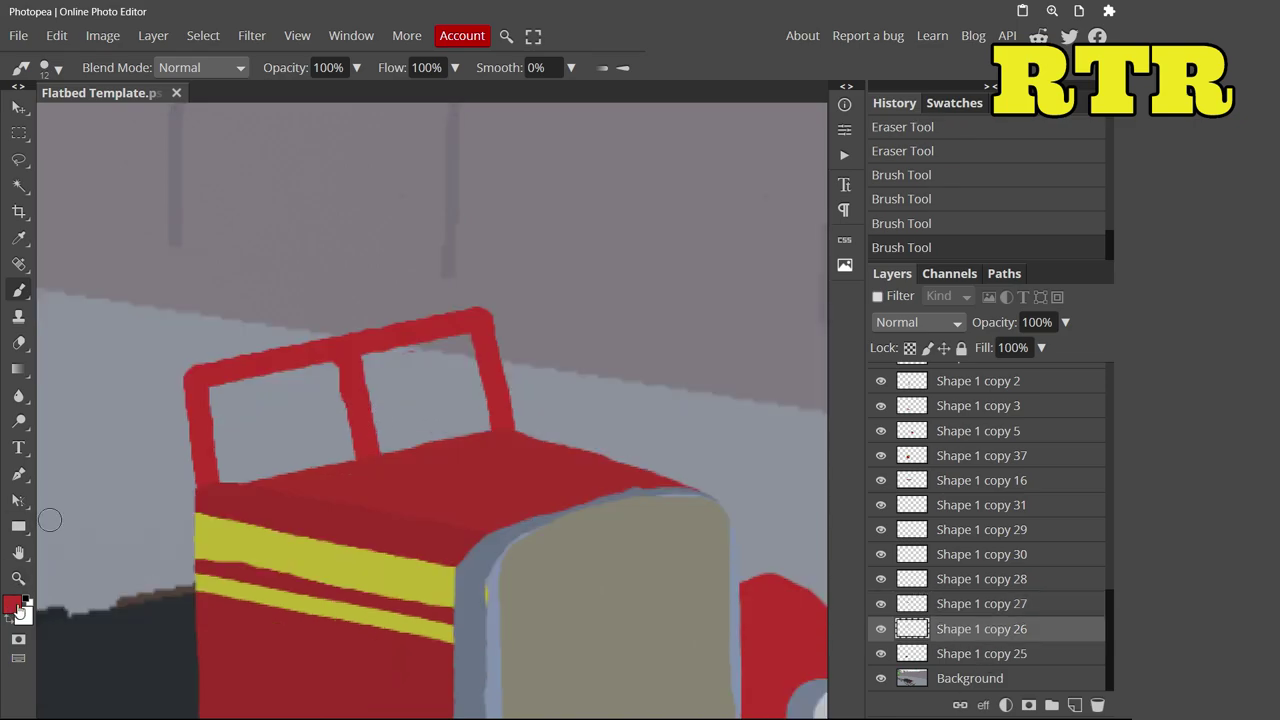
key(d)
drag(375, 438, 298, 470)
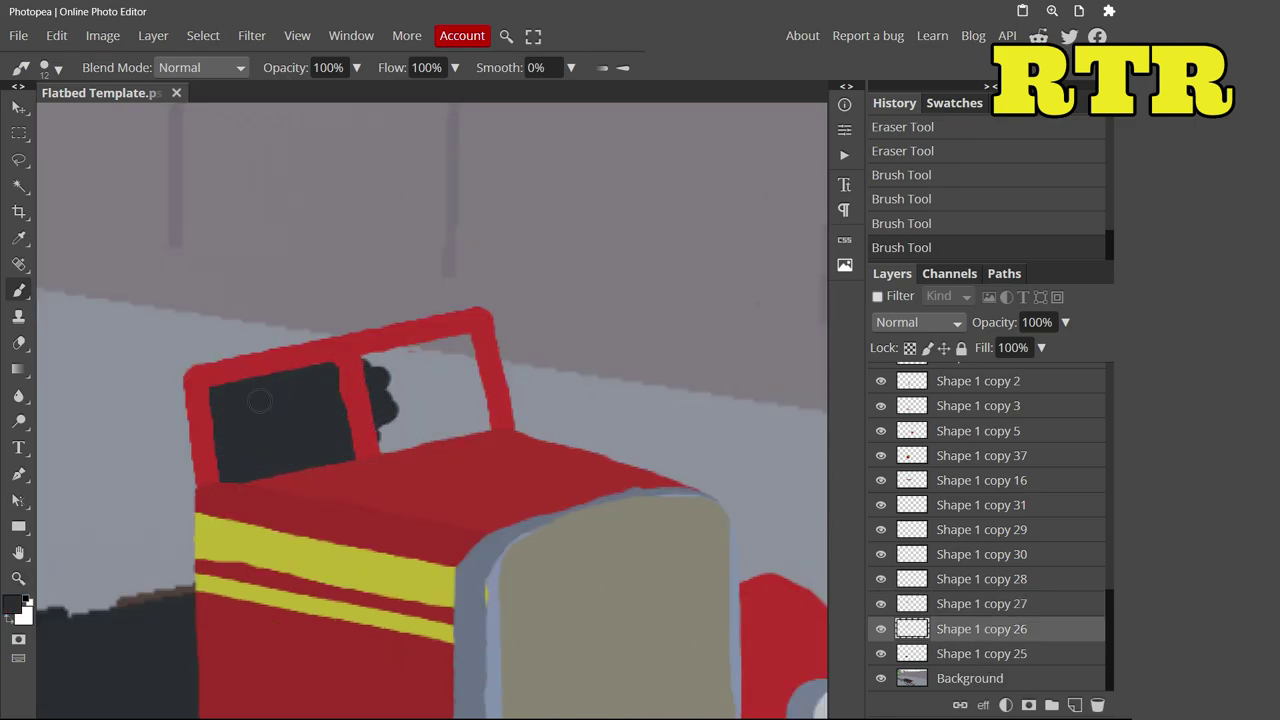
drag(405, 432, 444, 349)
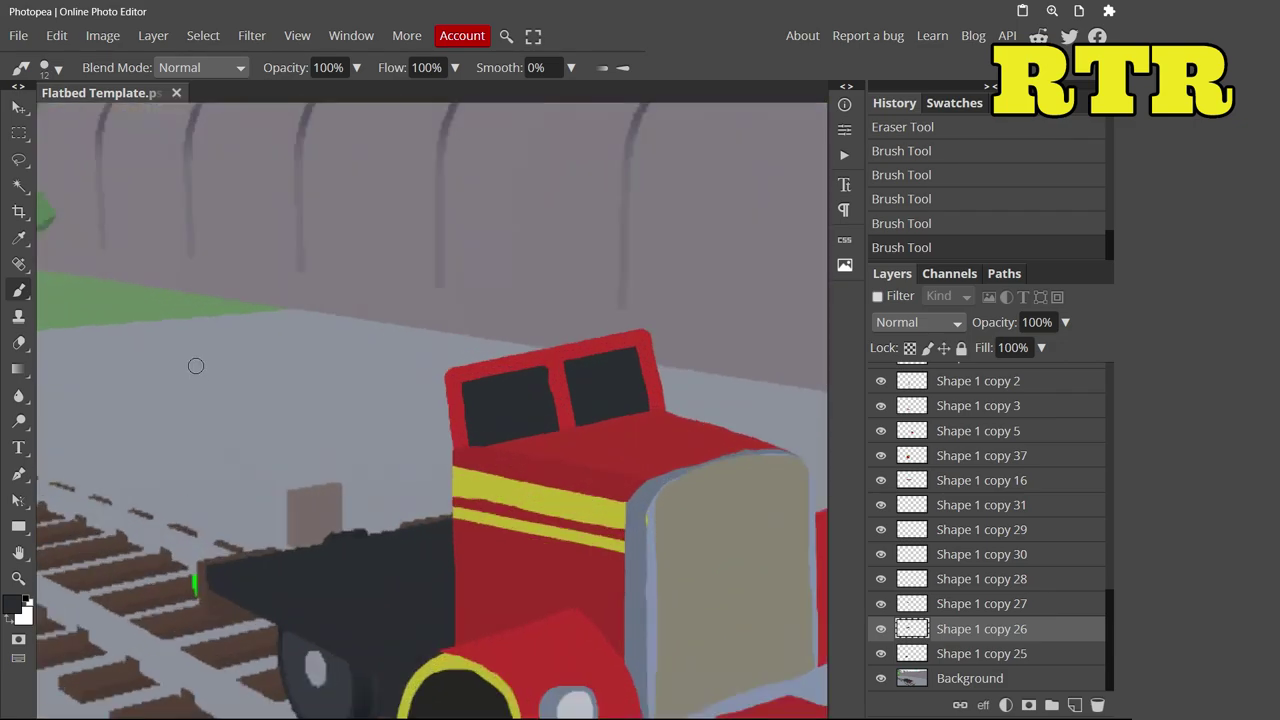
Resize and reposition the red windscreen frame and its dark panes with Free Transform
key(v)
key(ctrl+t)
key(Return)
ctrl+click(461, 354)
key(ctrl+t)
drag(453, 260, 418, 230)
mouse_move(554, 332)
mouse_down()
mouse_move(566, 336)
mouse_move(537, 337)
mouse_up()
key(Return)
ctrl+click(537, 337)
Fill the gaps in the dark windscreen panes with the brush and erase the overflow beside the frame
key(b)
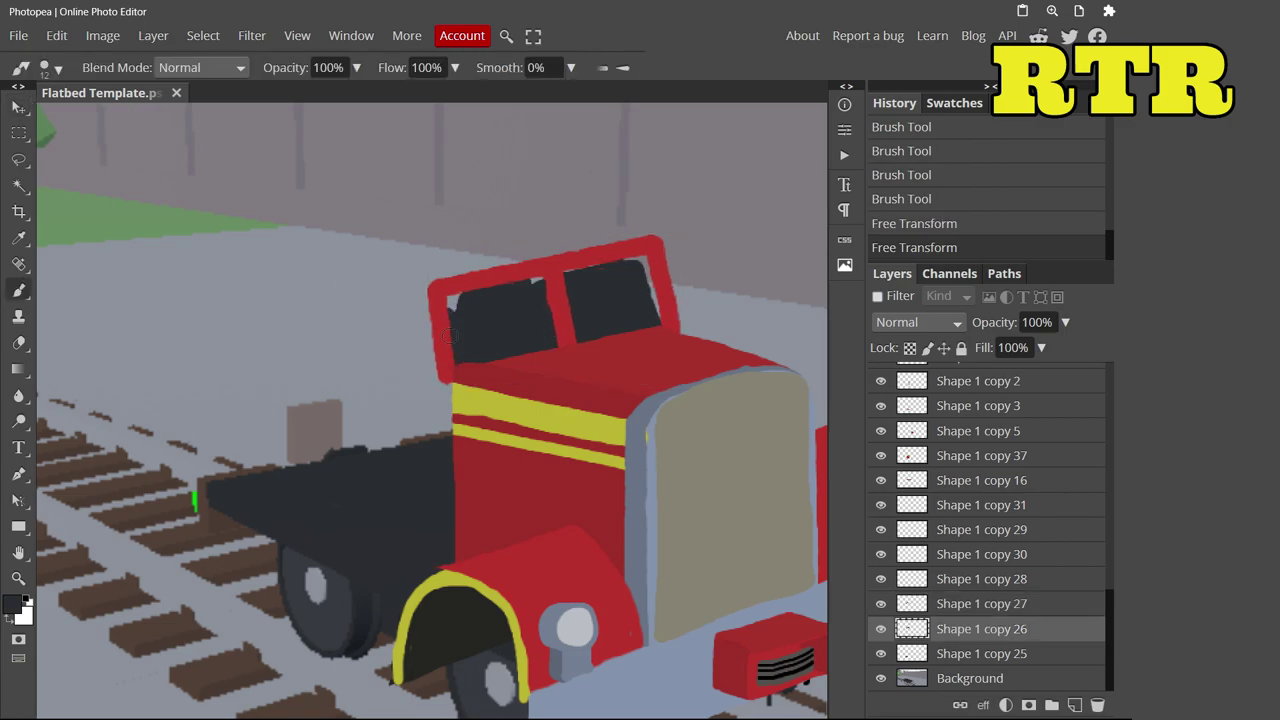
key(e)
click(679, 321)
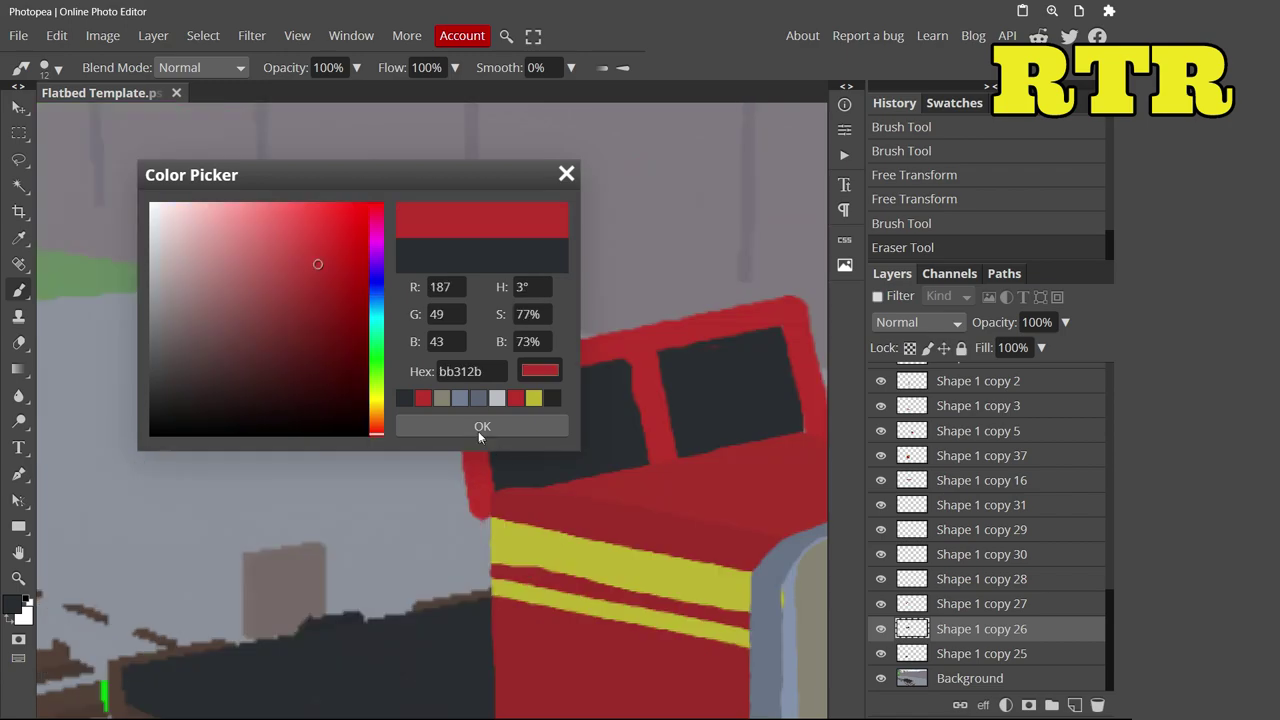
Set the brush colour to bb312b and paint a red post from the windscreen frame down to the front wheel arch
click(482, 427)
scroll(480, 430, down, 1)
drag(472, 415, 481, 700)
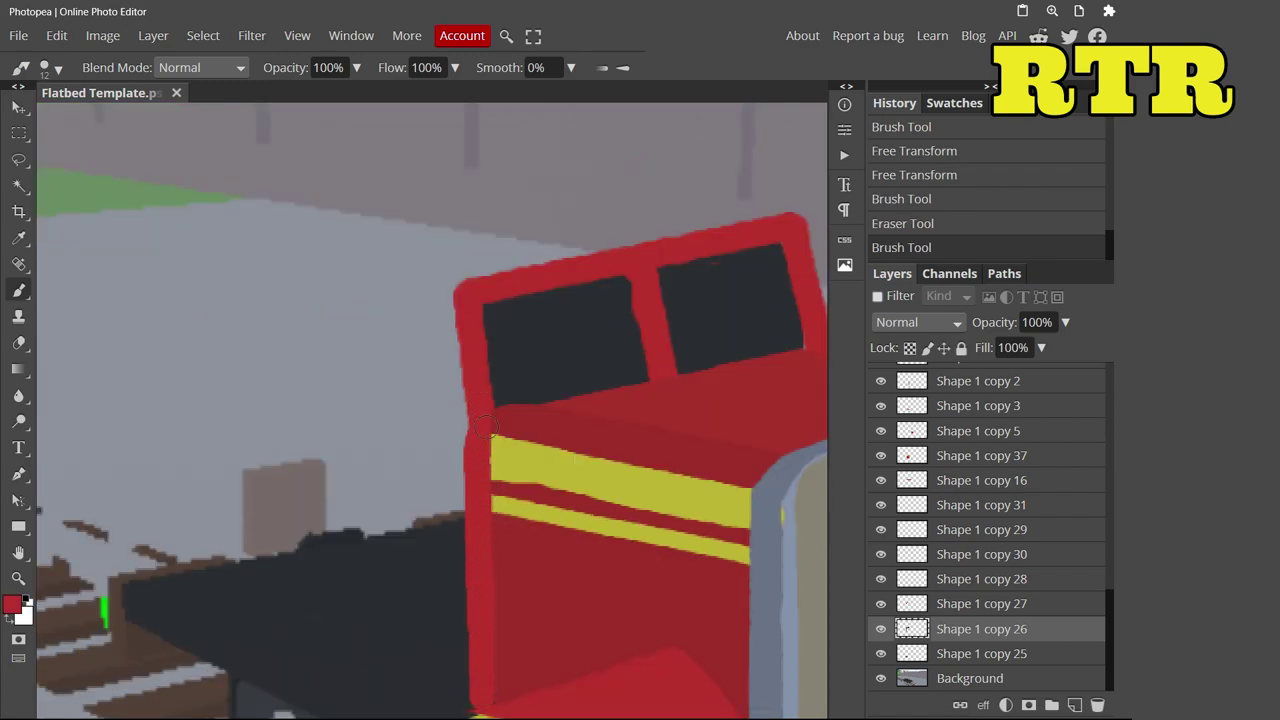
Set the brush to yellow at 5 px and extend both bonnet stripes across the red post
scroll(480, 403, down, 1)
click(12, 604)
click(646, 449)
click(482, 427)
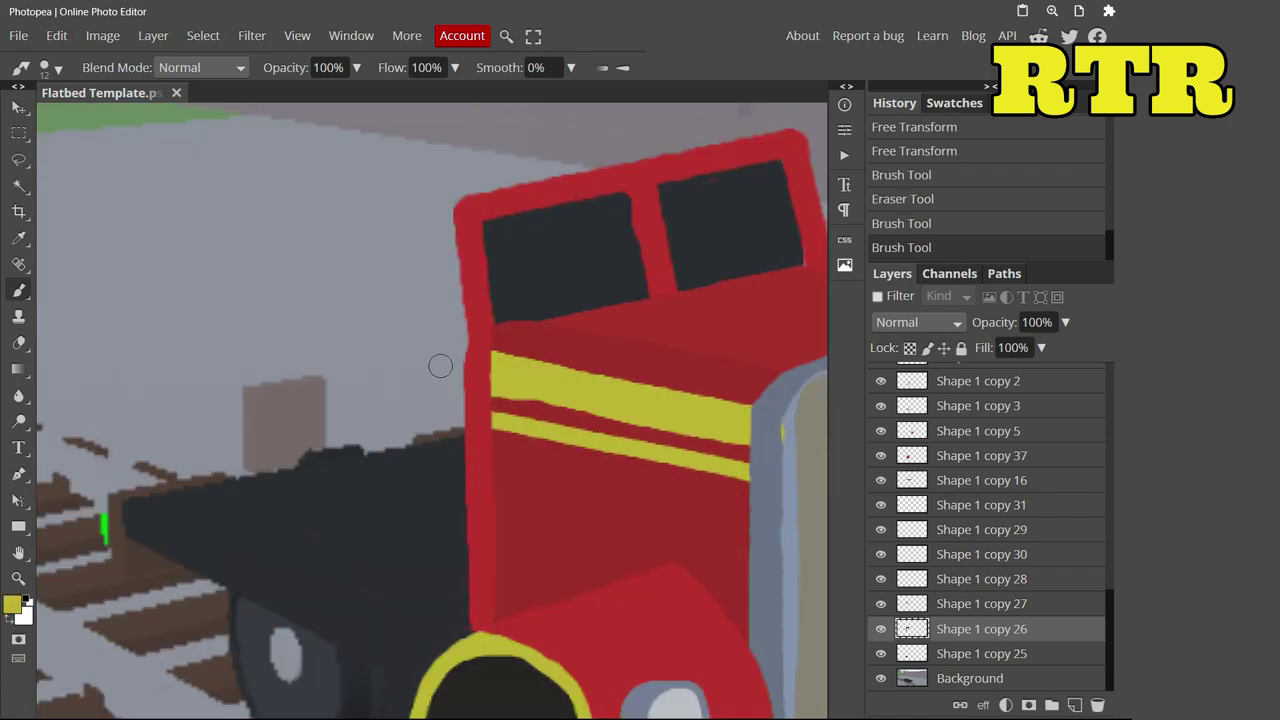
scroll(483, 363, up, 3)
key([)
key([)
key([)
key([)
key([)
key([)
key([)
mouse_move(520, 400)
mouse_down()
mouse_move(370, 440)
mouse_move(424, 443)
mouse_up()
Erase the yellow overflow at the rear edge of the red post with the 15 px eraser
click(18, 342)
drag(286, 271, 375, 470)
scroll(432, 410, down, 5)
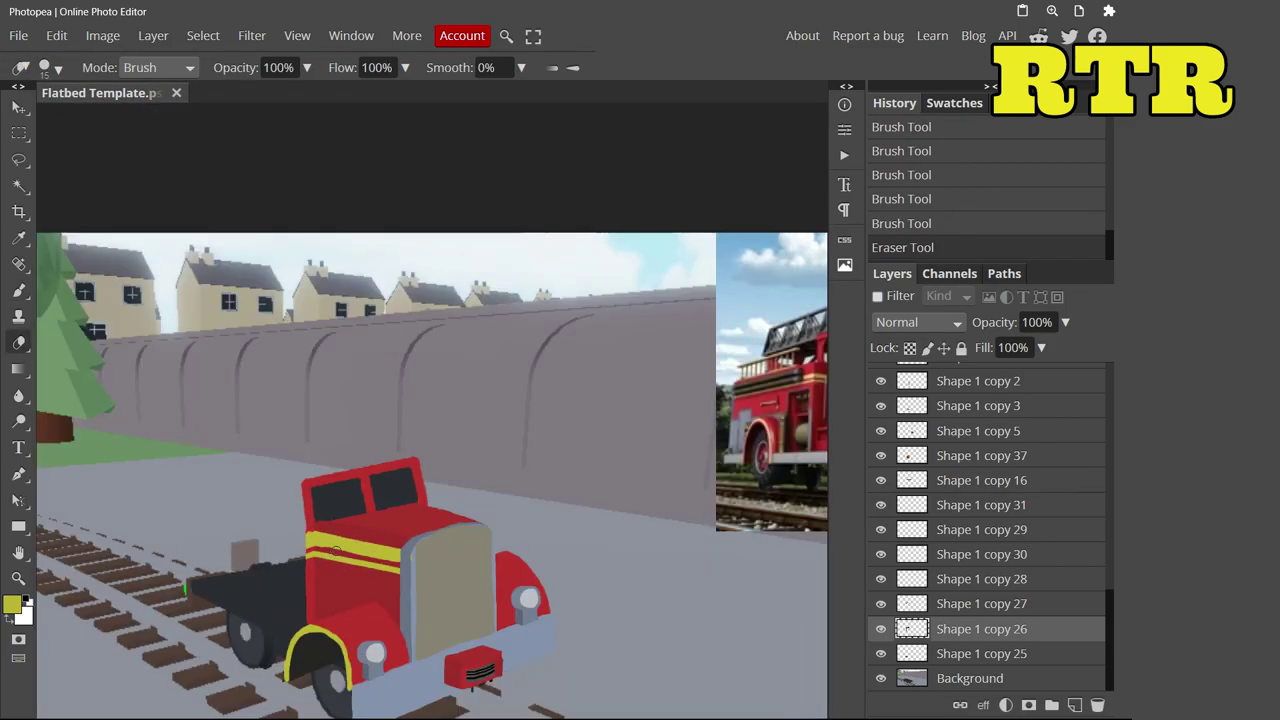
scroll(150, 330, up, 3)
scroll(150, 330, down, 3)
key(b)
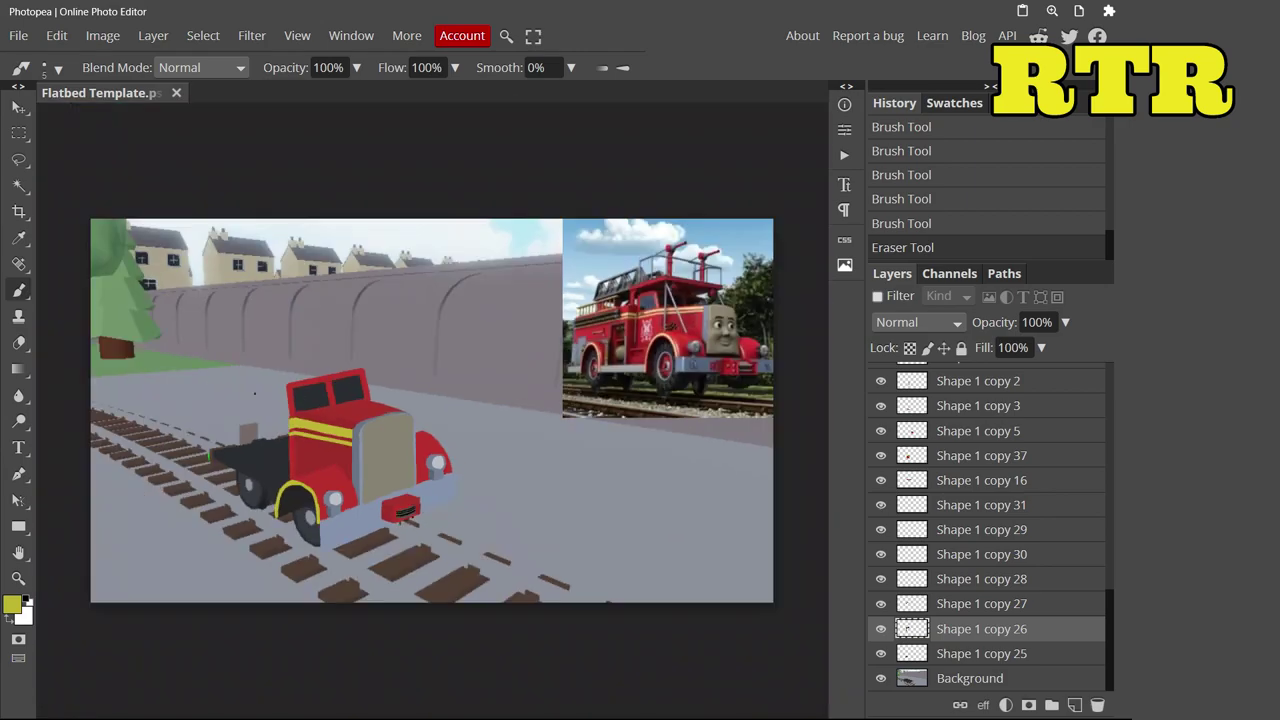
Set the brush colour to dark red and move layers Shape 1 copy 18 to 22 directly above Background
scroll(224, 475, up, 4)
click(12, 604)
click(309, 289)
key(Return)
click(981, 653)
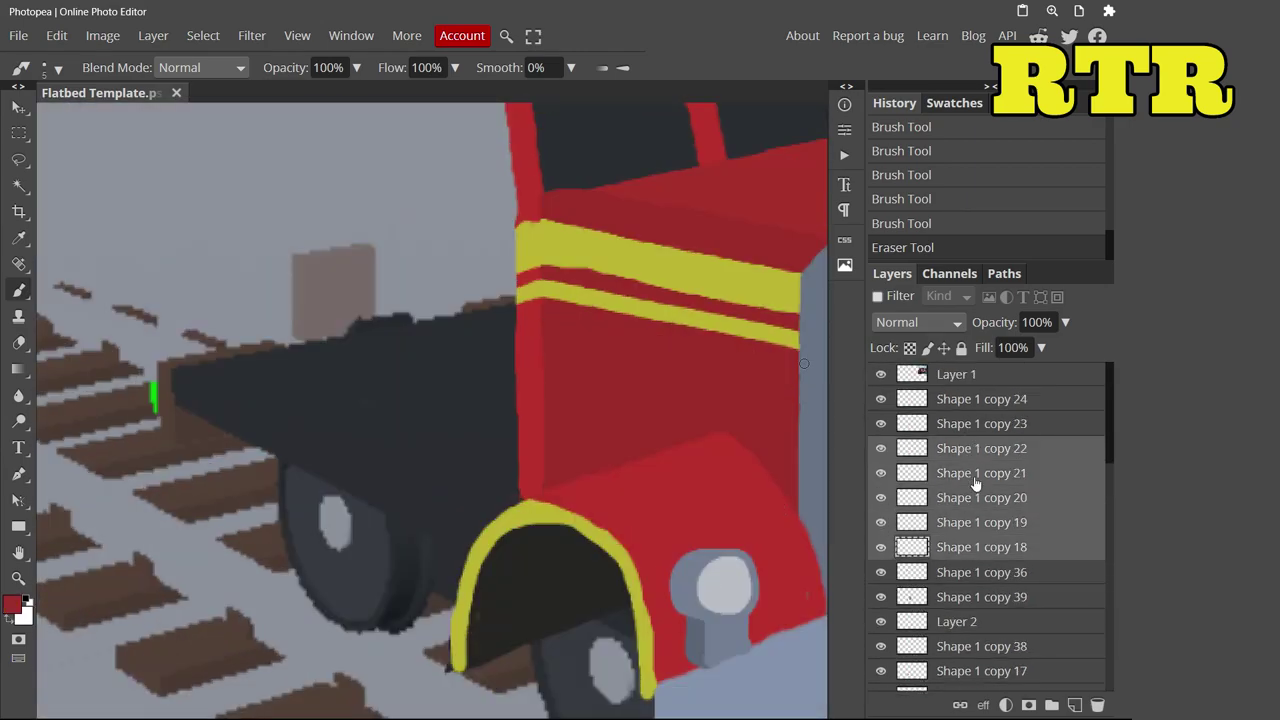
key(ctrl+shift+[)
scroll(548, 490, down, 5)
scroll(373, 577, up, 6)
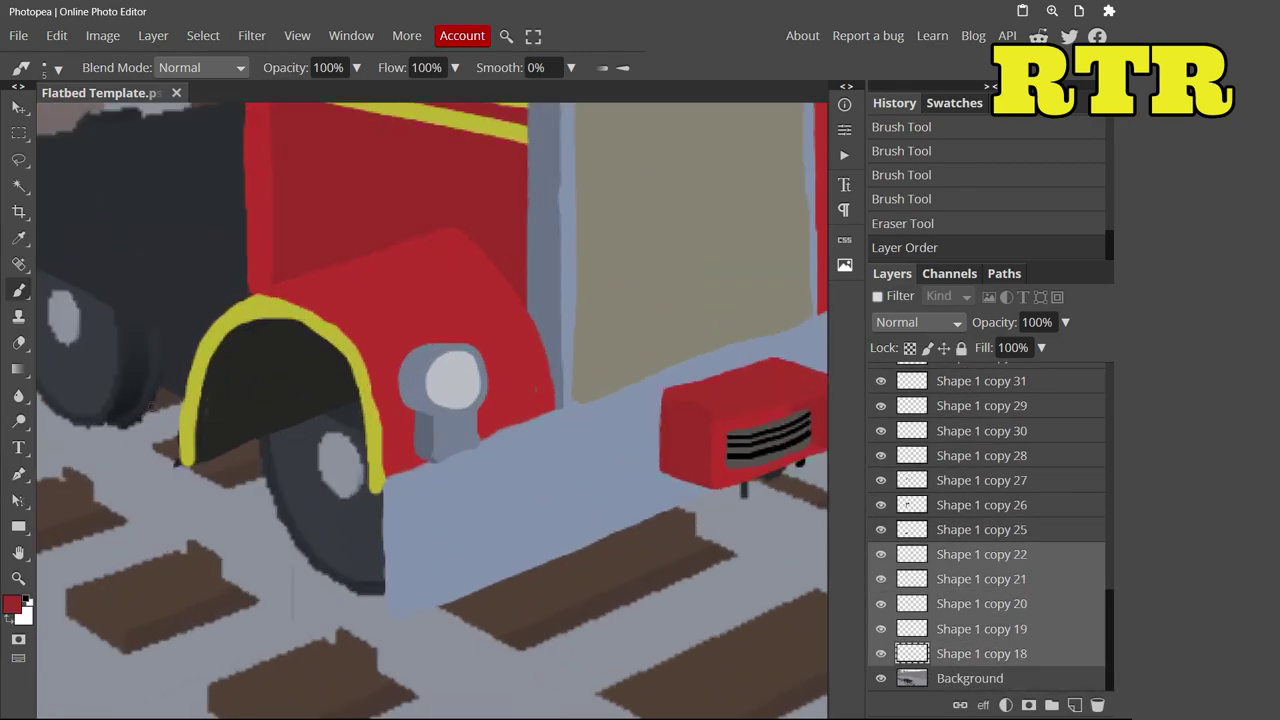
Paint the front part of a dark red cab side behind the post on Shape 1 copy 18 with the 29 px brush
click(333, 584)
click(50, 67)
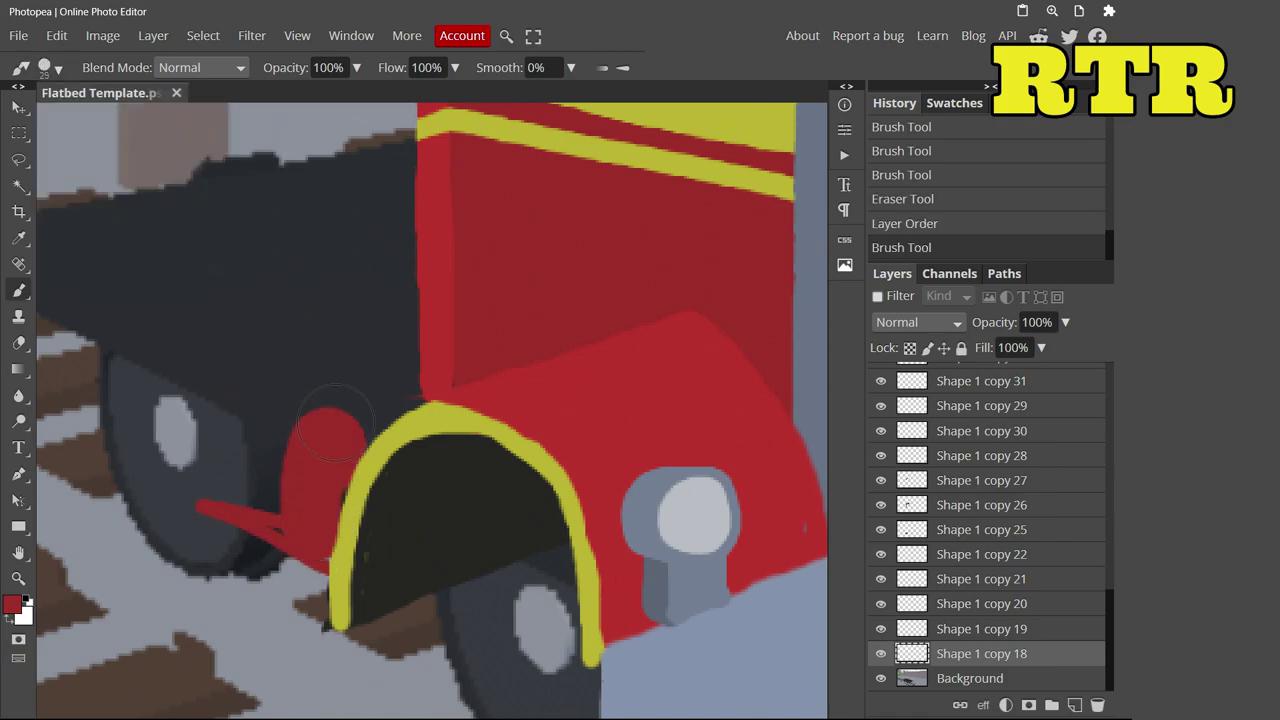
drag(410, 345, 300, 440)
mouse_move(210, 480)
mouse_down()
mouse_move(322, 485)
mouse_move(350, 360)
mouse_up()
scroll(350, 360, down, 3)
mouse_move(300, 300)
mouse_down()
mouse_move(390, 235)
mouse_move(370, 500)
mouse_move(320, 480)
mouse_up()
scroll(391, 545, down, 2)
scroll(390, 550, up, 2)
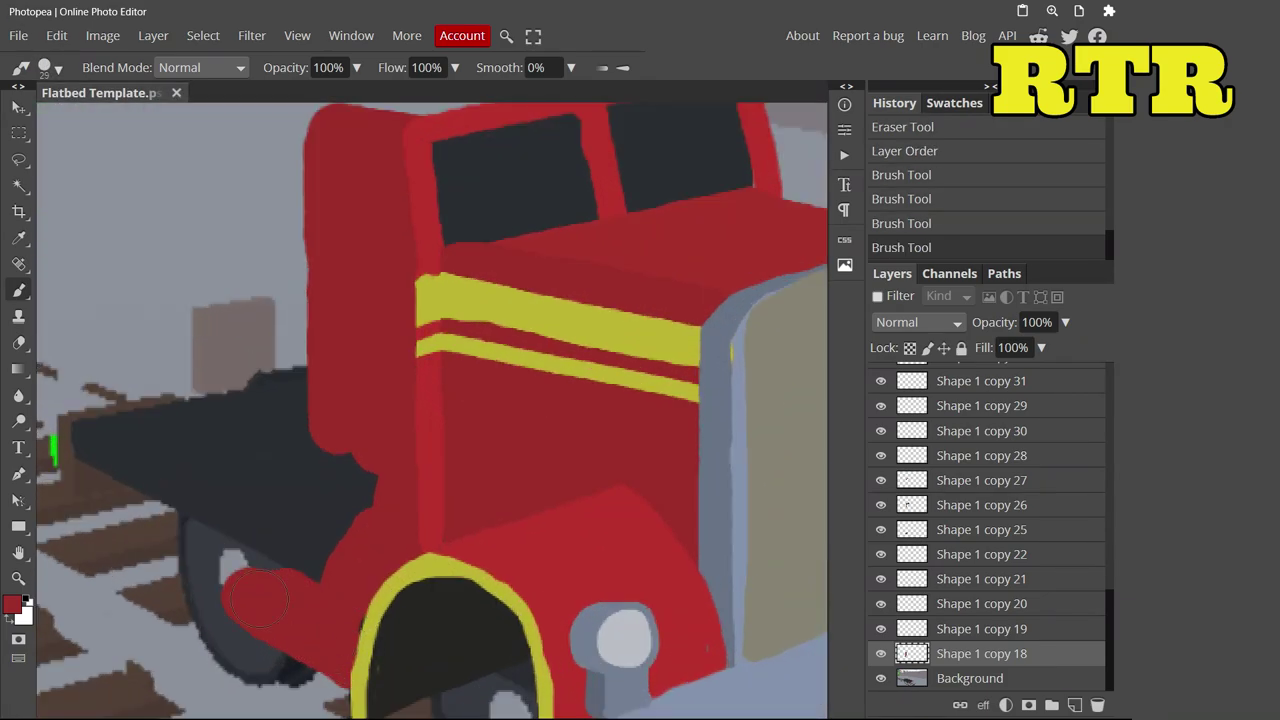
Extend the dark red cab side rearwards over the flatbed and fill its interior completely
mouse_move(264, 597)
mouse_down()
mouse_move(248, 558)
mouse_move(253, 280)
mouse_up()
scroll(248, 287, down, 2)
mouse_move(300, 366)
mouse_down()
mouse_move(249, 365)
mouse_move(220, 450)
mouse_up()
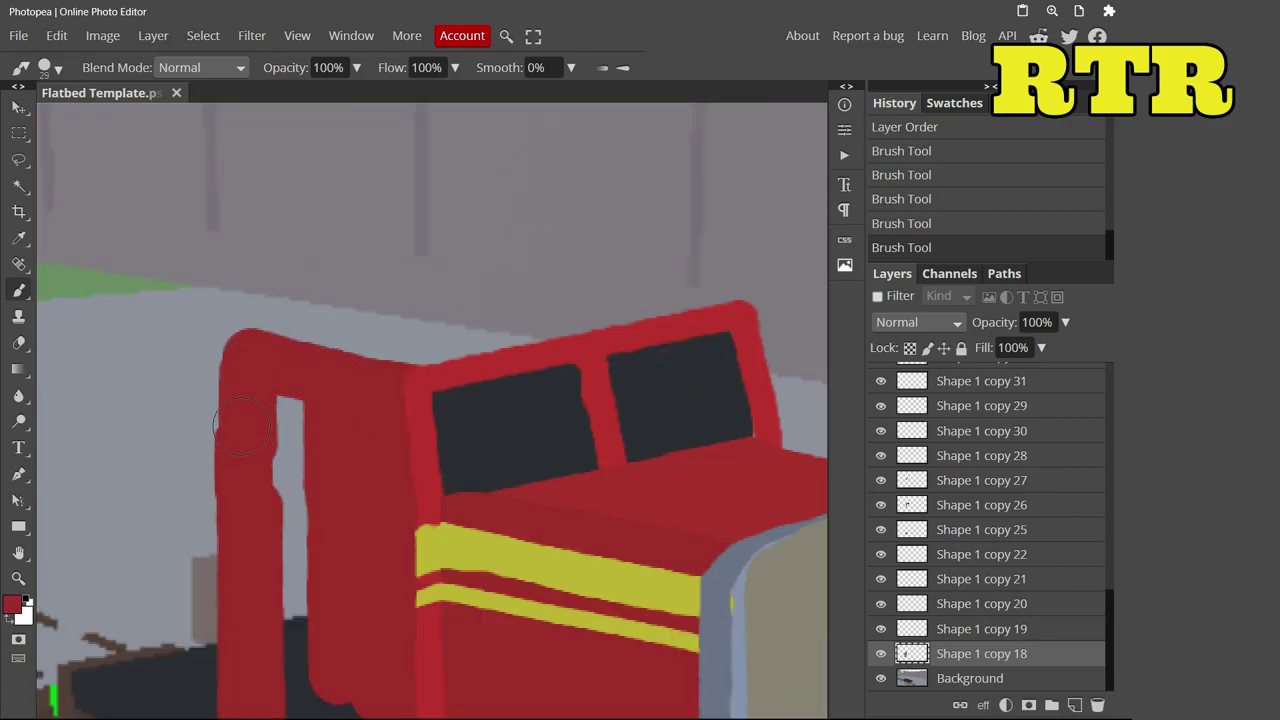
drag(290, 400, 290, 640)
scroll(298, 567, up, 2)
scroll(297, 566, down, 2)
scroll(186, 394, up, 2)
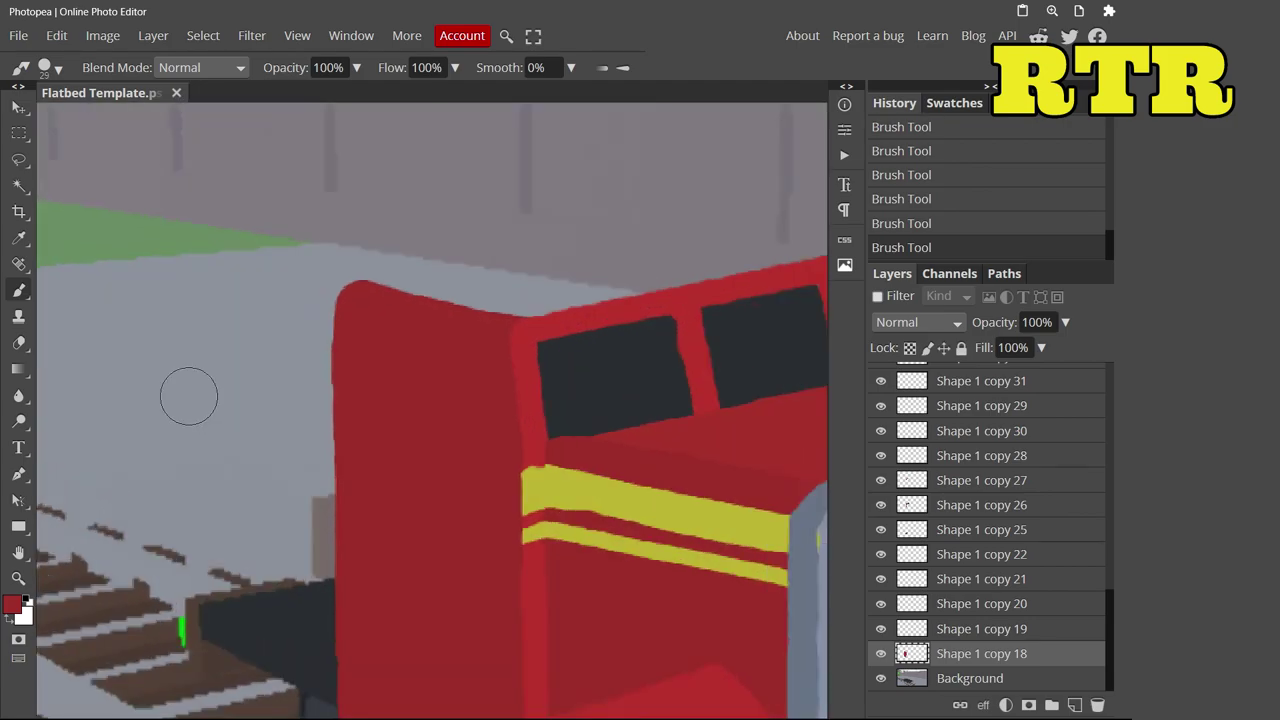
Erase the cab side's lower edge to a clean slope above the flatbed and trim its upper rear corner
key(e)
scroll(186, 394, down, 2)
drag(490, 620, 350, 450)
drag(548, 503, 312, 369)
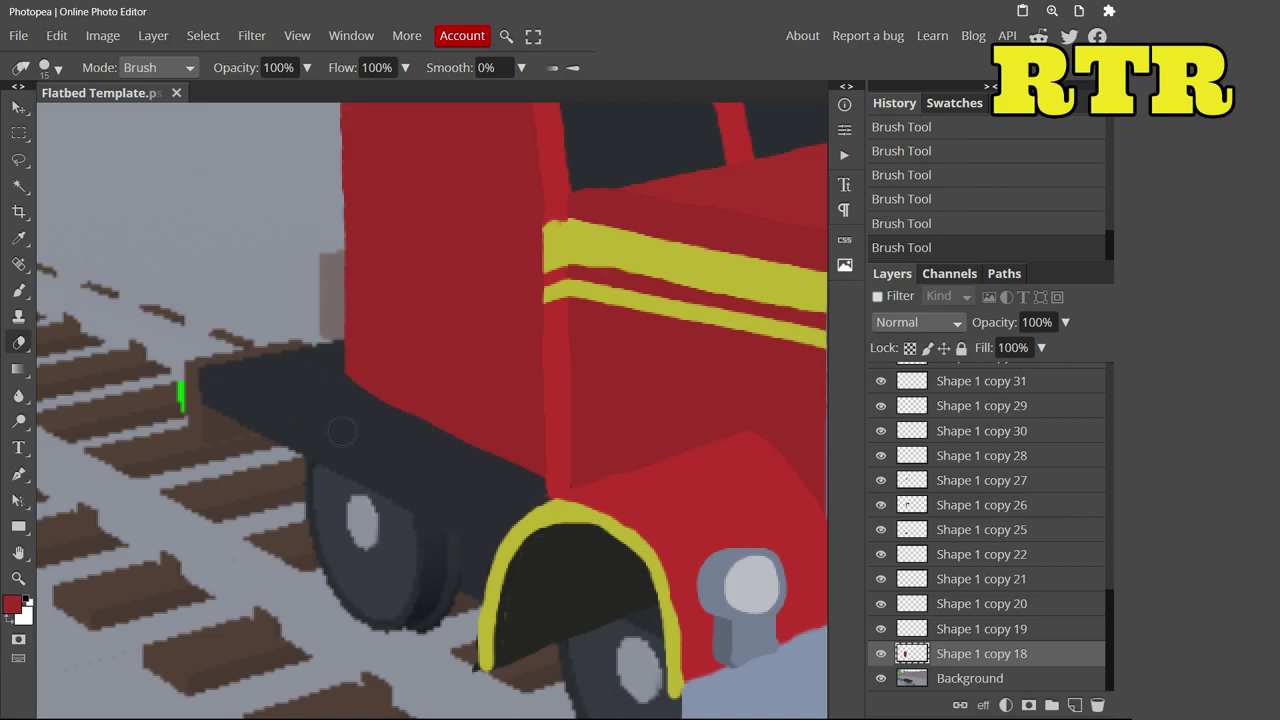
scroll(341, 431, down, 3)
scroll(302, 550, up, 3)
key(ctrl+z)
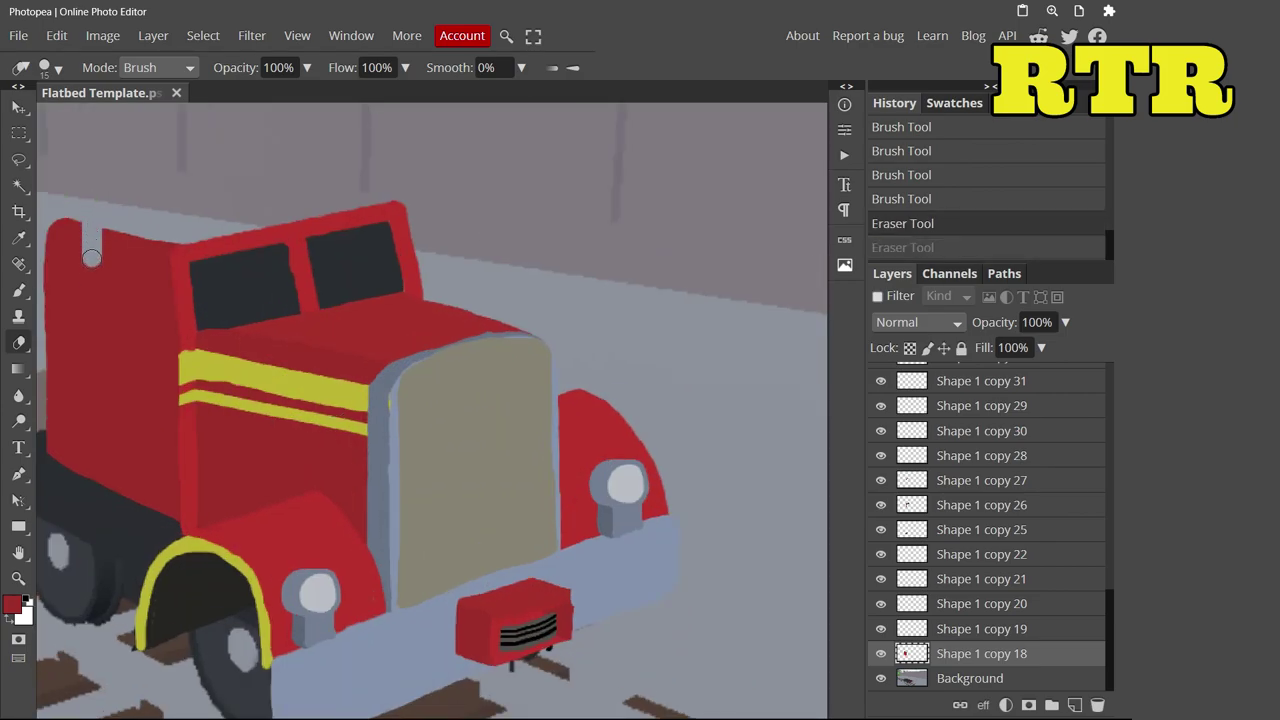
scroll(63, 226, down, 3)
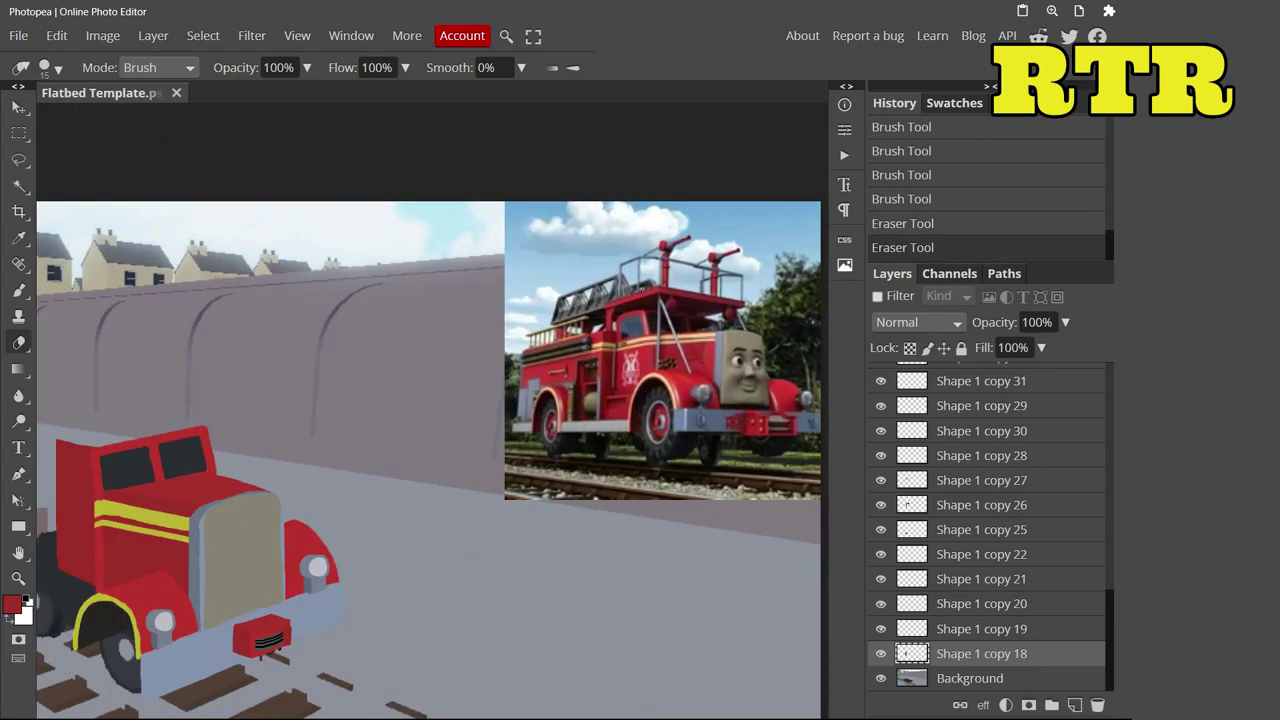
Set the brush colour to yellow and undo the stray eraser stroke beside the stripes
scroll(237, 414, up, 3)
click(12, 604)
click(482, 452)
click(482, 427)
scroll(475, 480, up, 5)
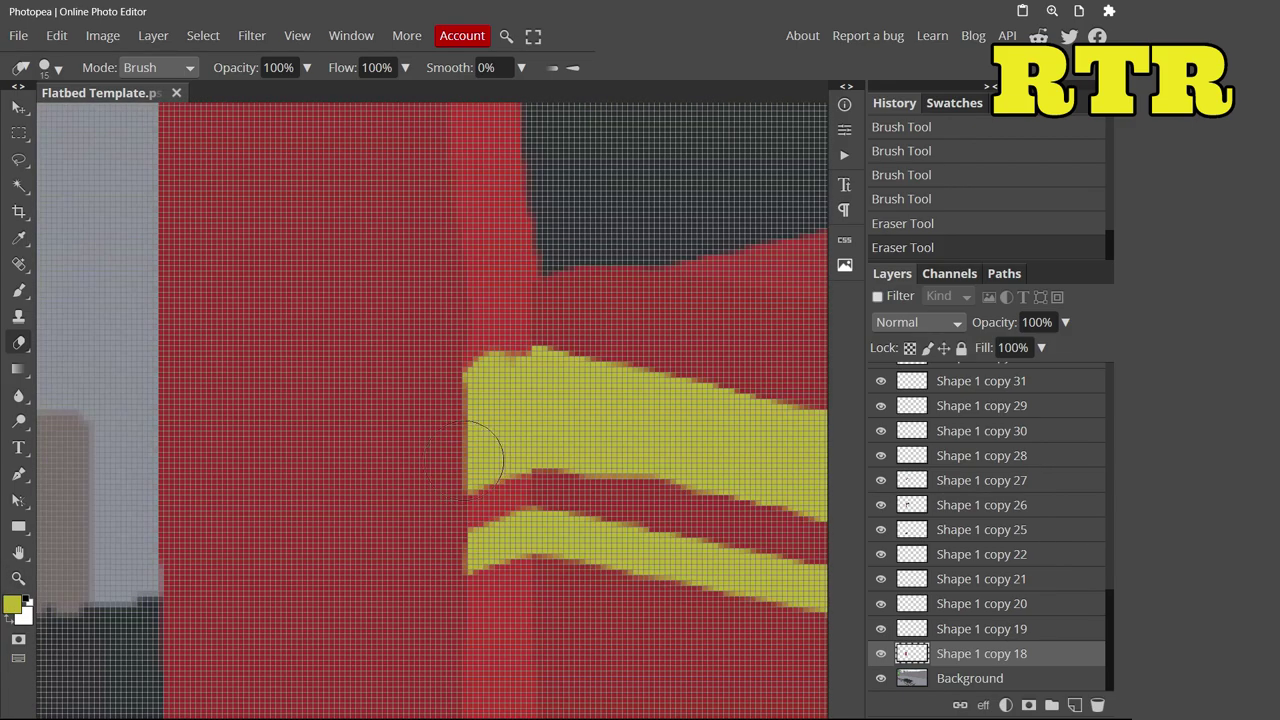
click(46, 67)
click(445, 548)
key(ctrl+z)
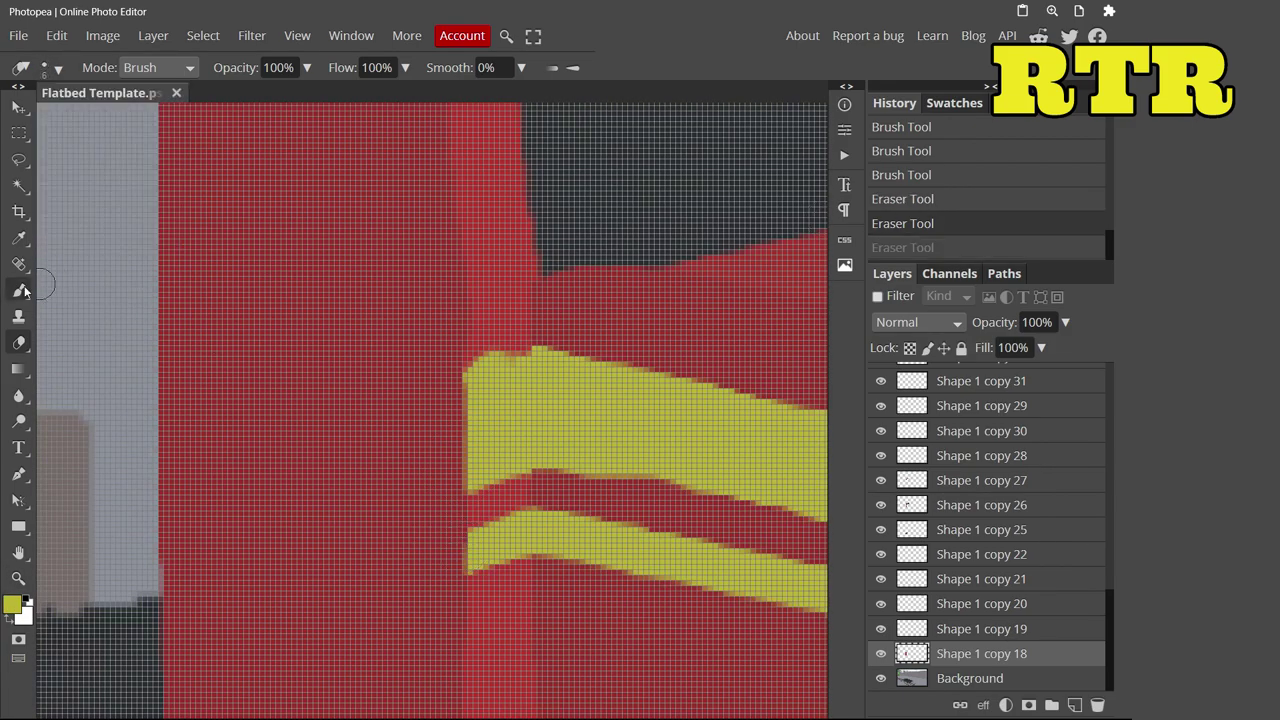
Extend both yellow stripes across the cab side to its rear edge with the 7 px brush
key(b)
right_click(180, 127)
drag(476, 552, 160, 462)
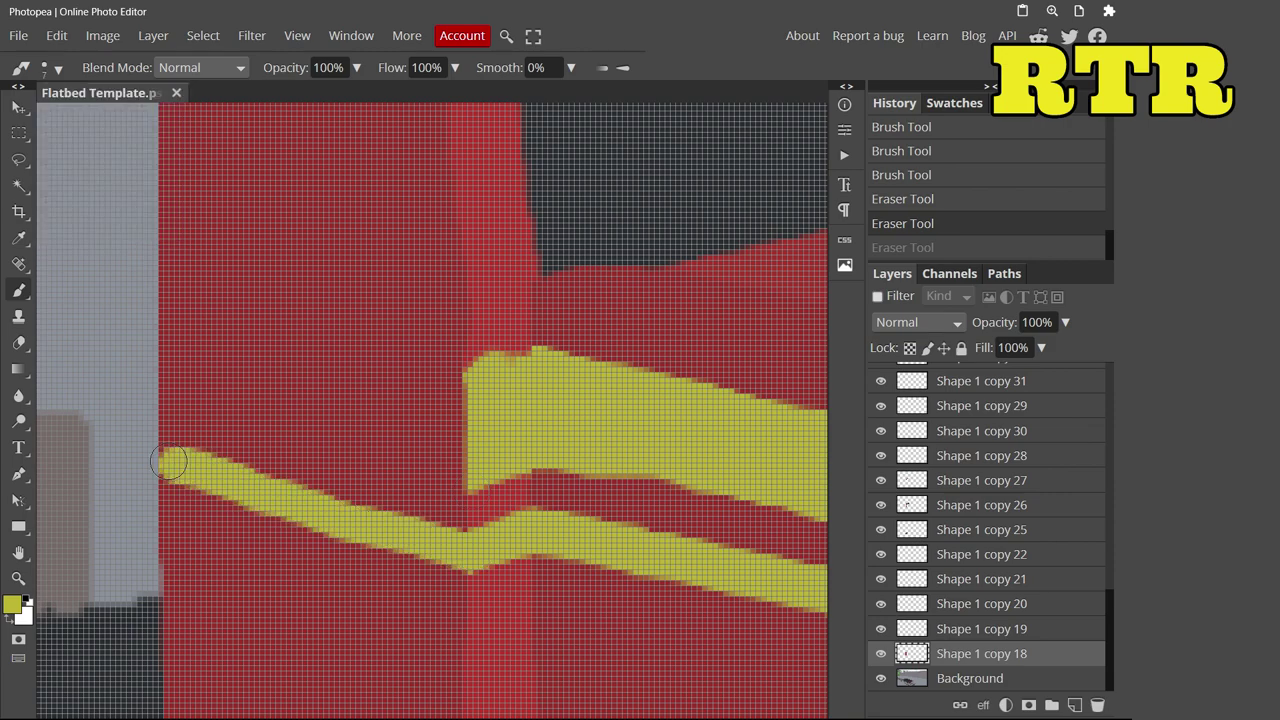
scroll(160, 462, down, 2)
scroll(480, 450, up, 2)
mouse_move(490, 445)
mouse_down()
mouse_move(315, 445)
mouse_move(467, 462)
mouse_move(365, 382)
mouse_move(235, 392)
mouse_up()
drag(178, 478, 125, 470)
Erase the yellow stripe ends that overhang the cab side's rear edge
key(e)
drag(165, 305, 150, 500)
click(929, 223)
scroll(113, 521, down, 3)
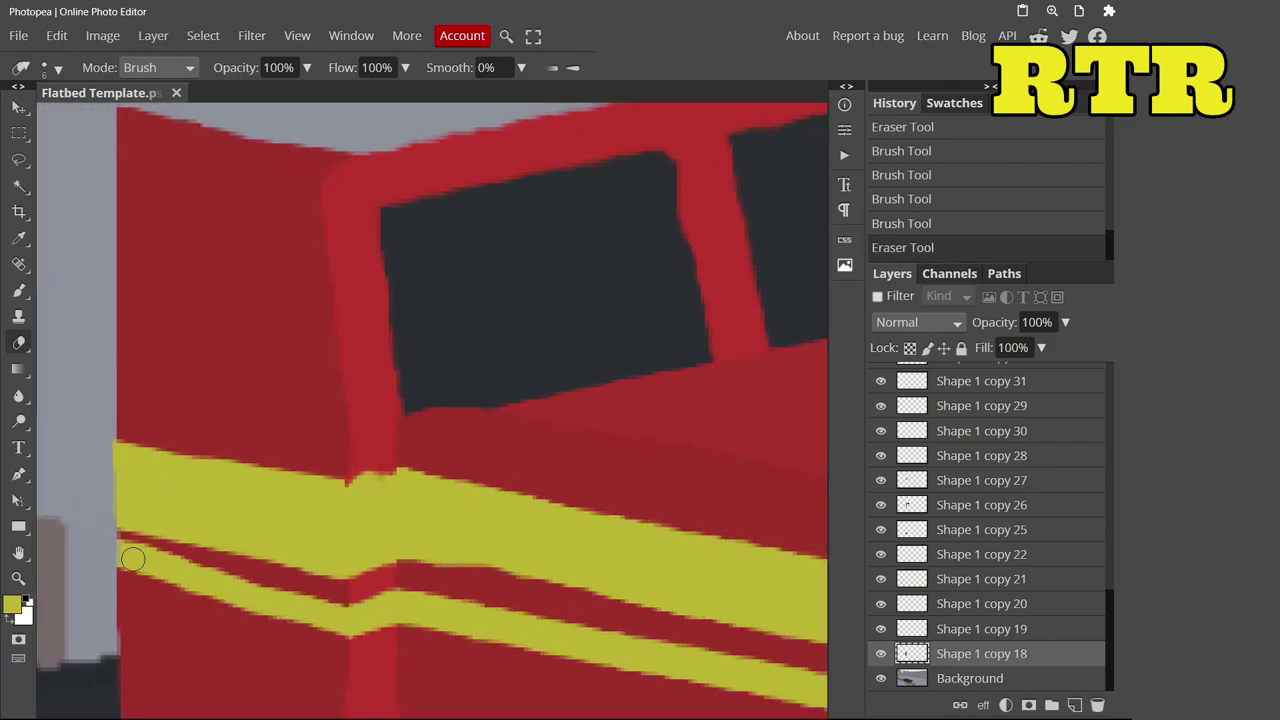
drag(155, 538, 120, 528)
Touch up the gap between the cab side's yellow stripes in dark red and clean the rear edge with the eraser
key(b)
click(12, 604)
click(471, 423)
mouse_move(290, 575)
mouse_down()
mouse_move(124, 540)
mouse_move(272, 572)
mouse_up()
key(ctrl+z)
key(e)
mouse_move(130, 462)
mouse_down()
mouse_move(110, 515)
mouse_move(120, 615)
mouse_up()
scroll(120, 615, down, 5)
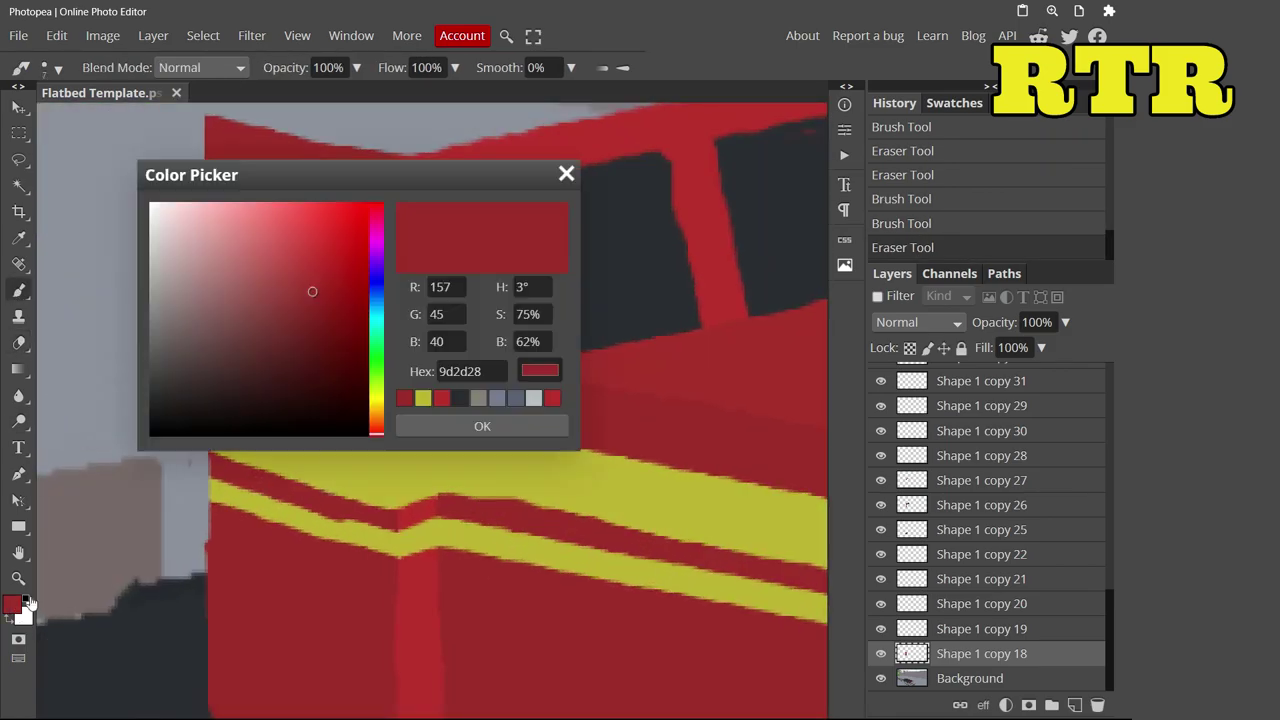
Paint a grey door handle over the stripes and a dark side window in the cab on Shape 1 copy 19
click(471, 423)
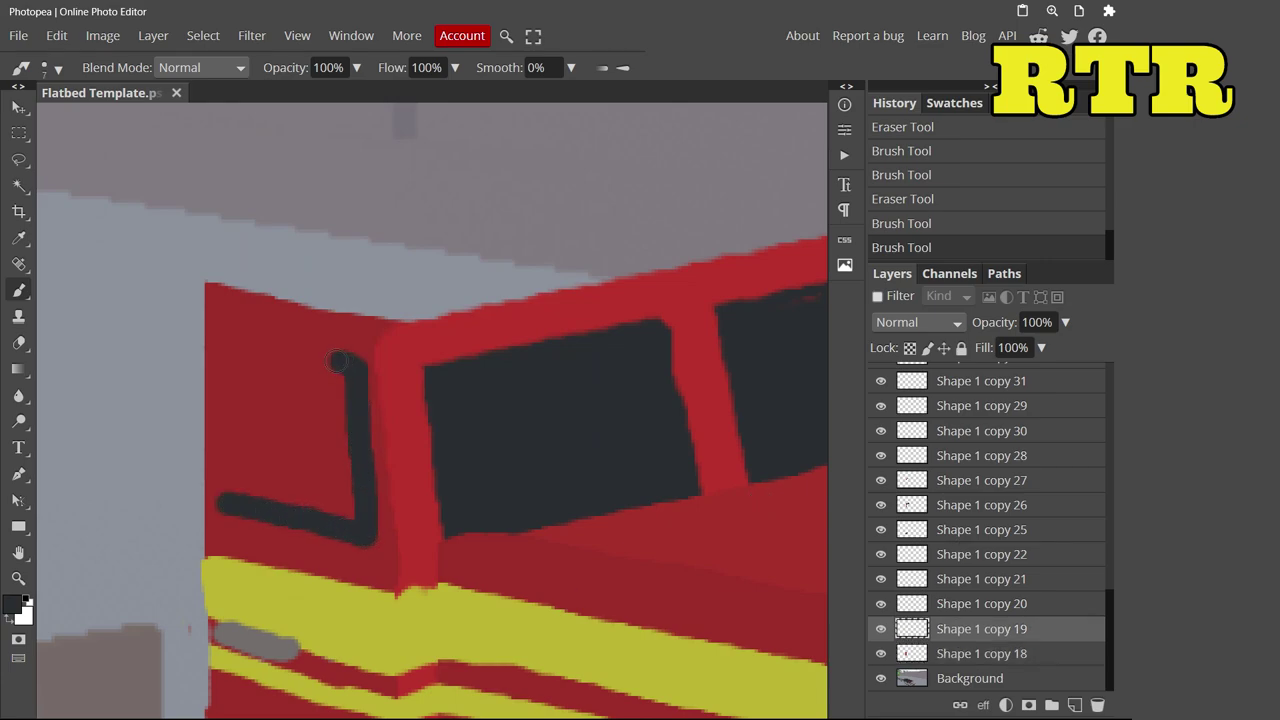
drag(226, 437, 220, 340)
click(774, 134)
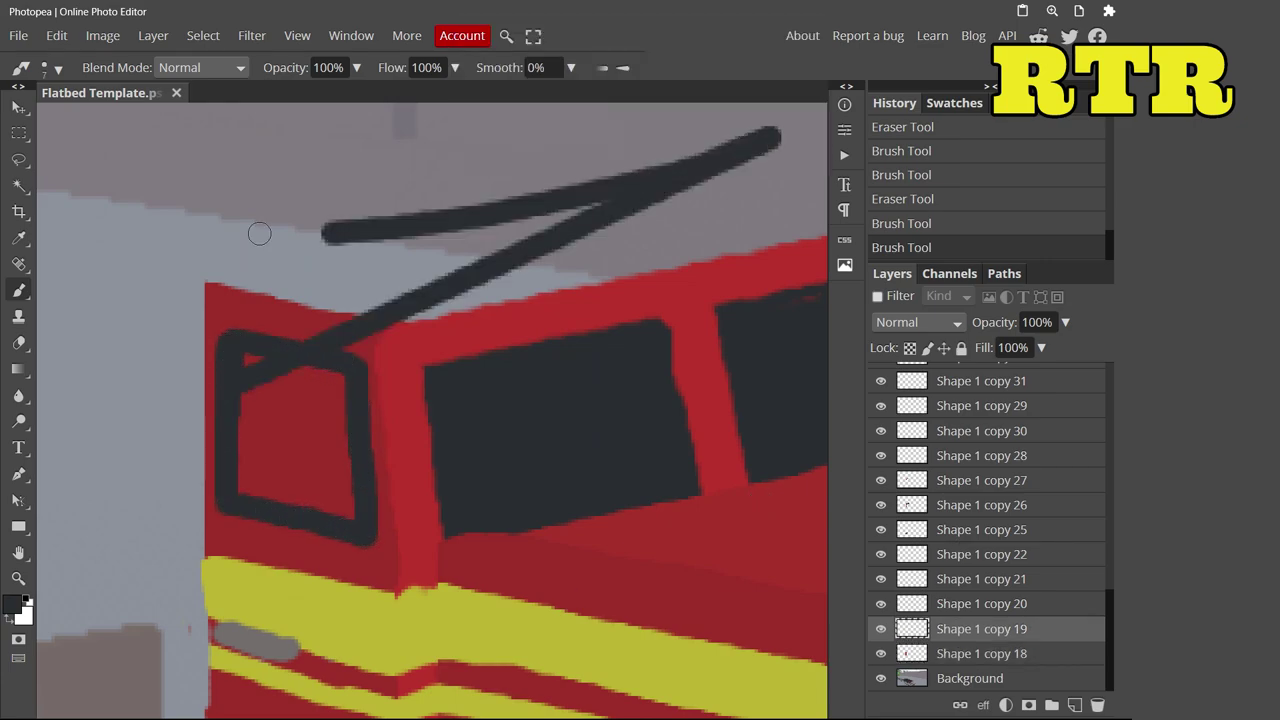
key(ctrl+z)
drag(329, 362, 357, 378)
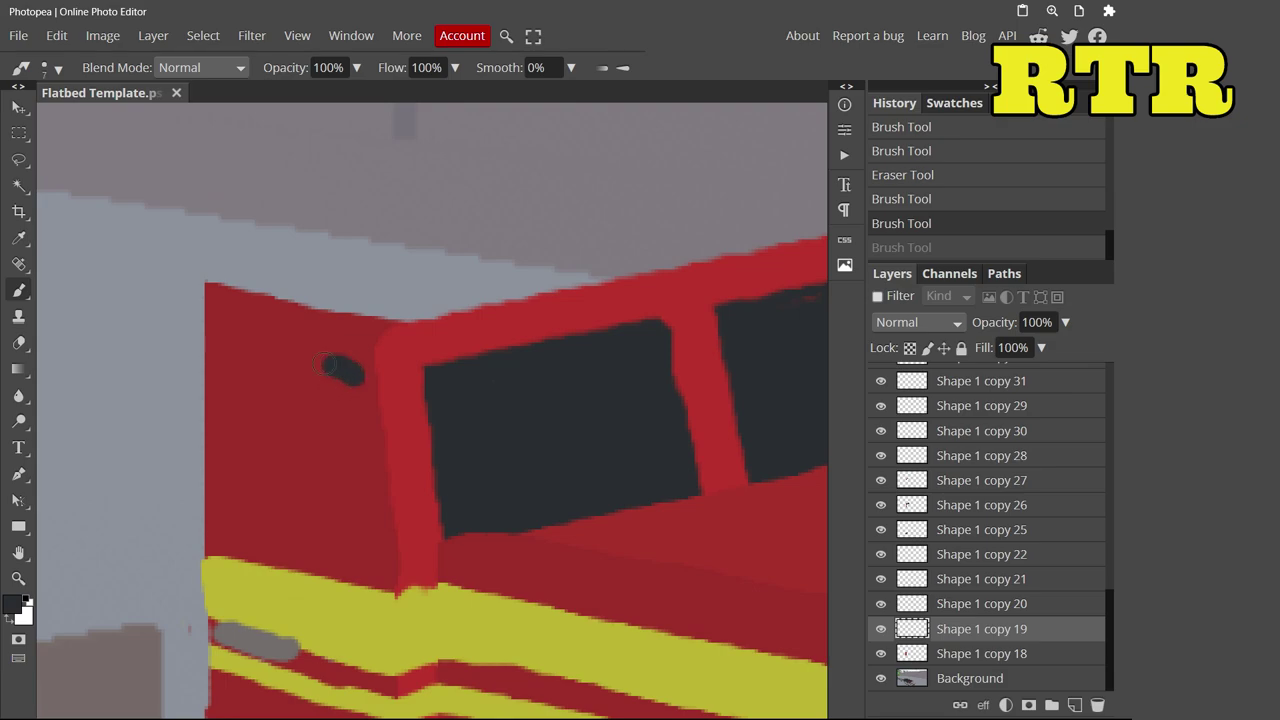
mouse_move(272, 545)
mouse_down()
mouse_move(371, 571)
mouse_move(367, 397)
mouse_up()
mouse_move(343, 540)
mouse_down()
mouse_move(250, 365)
mouse_move(200, 340)
mouse_up()
Erase the dark overflow around the cab's side window with a 23 px eraser to leave a red border
key(e)
click(47, 67)
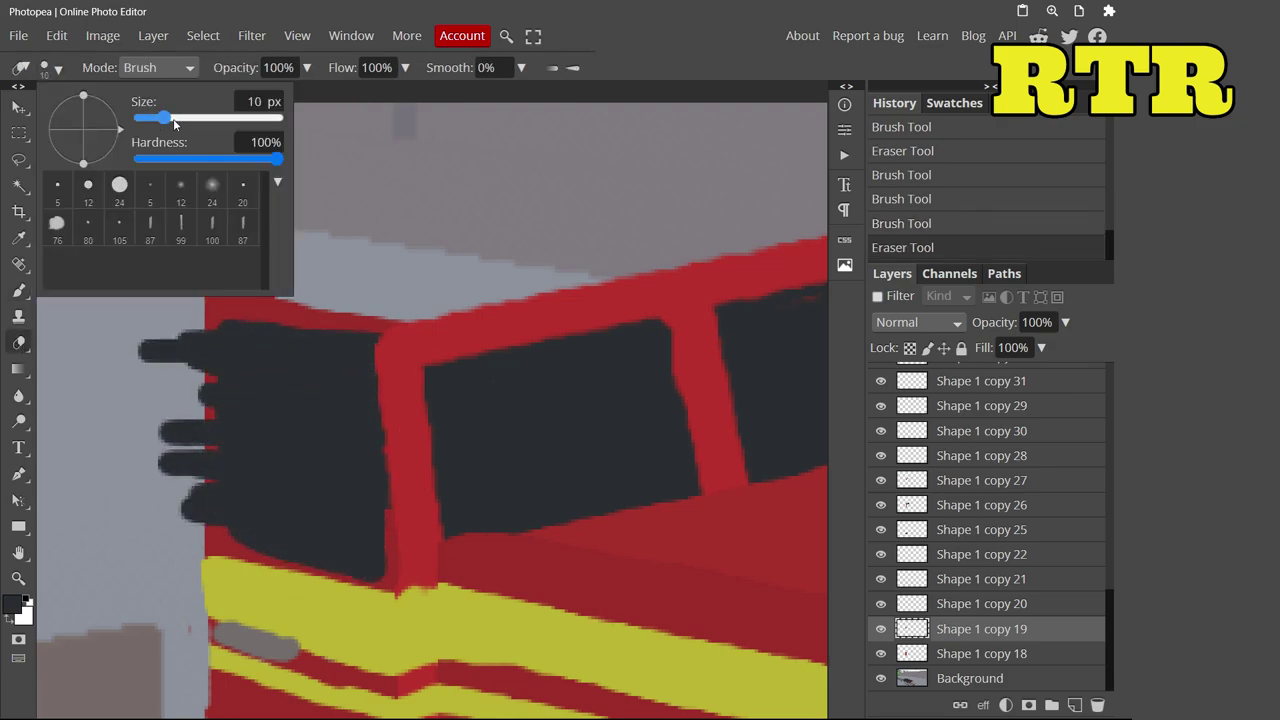
drag(175, 123, 186, 118)
drag(200, 510, 129, 294)
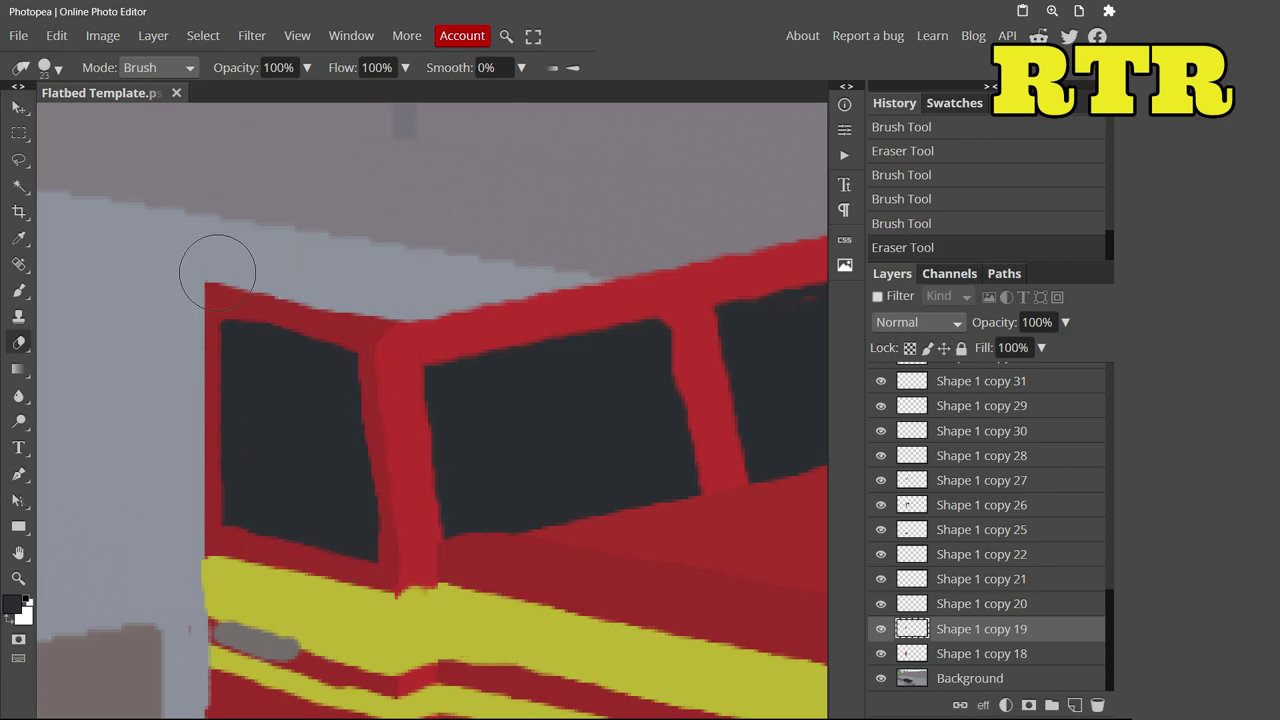
drag(352, 598, 163, 491)
Touch up the edges of the cab's side window with the dark 7 px brush
key(b)
key(ctrl+plus)
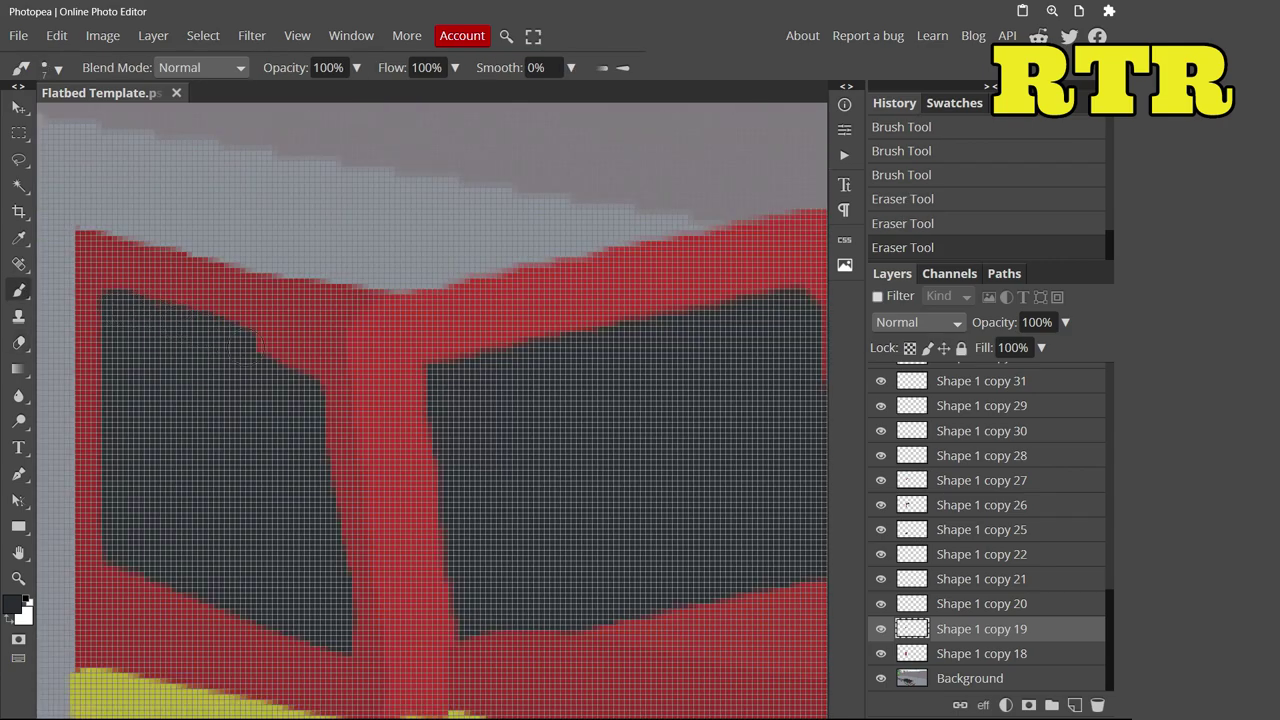
click(315, 565)
scroll(405, 327, down, 2)
scroll(277, 290, down, 5)
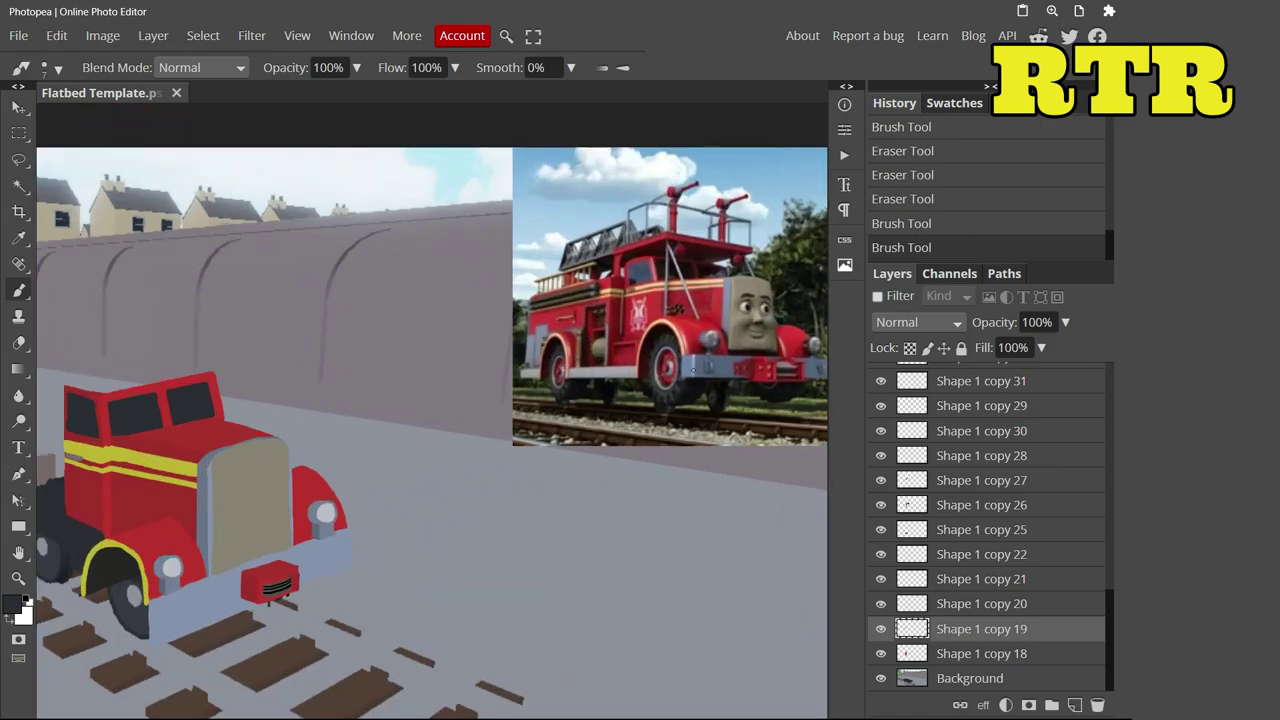
Set the brush colour to red and move Shape 1 copy 38, 17, 35, 34 and 15 directly above Background
scroll(302, 530, up, 4)
scroll(300, 530, up, 3)
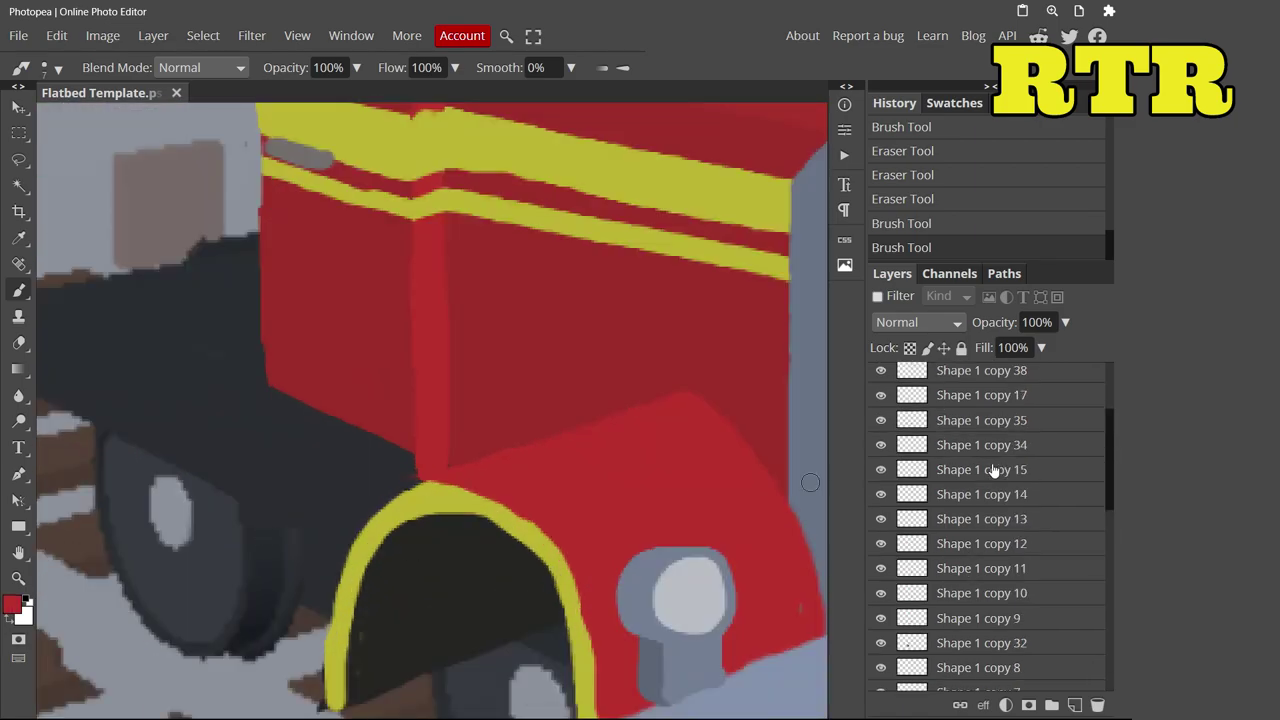
key(ctrl+shift+bracketleft)
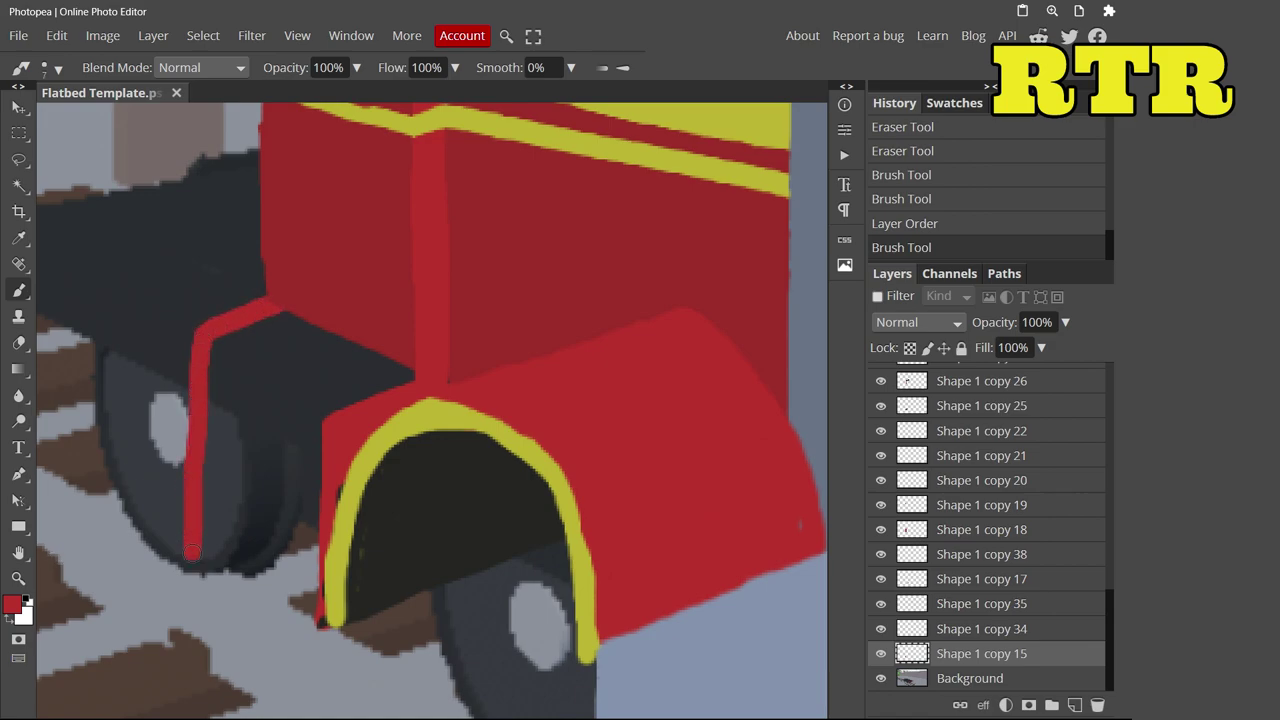
Fill a red lower panel behind the front wheel arch on Shape 1 copy 15 with the 32 px brush and trim its edges
click(52, 68)
drag(230, 340, 300, 500)
mouse_move(400, 370)
mouse_down()
mouse_move(200, 570)
mouse_move(215, 330)
mouse_move(300, 600)
mouse_up()
key(e)
scroll(400, 400, right, 5)
scroll(430, 410, left, 5)
Paint a filled dark red triangle on the red lower panel behind the front wheel arch with the 5 px brush
key(b)
click(12, 604)
click(480, 429)
scroll(433, 468, up, 3)
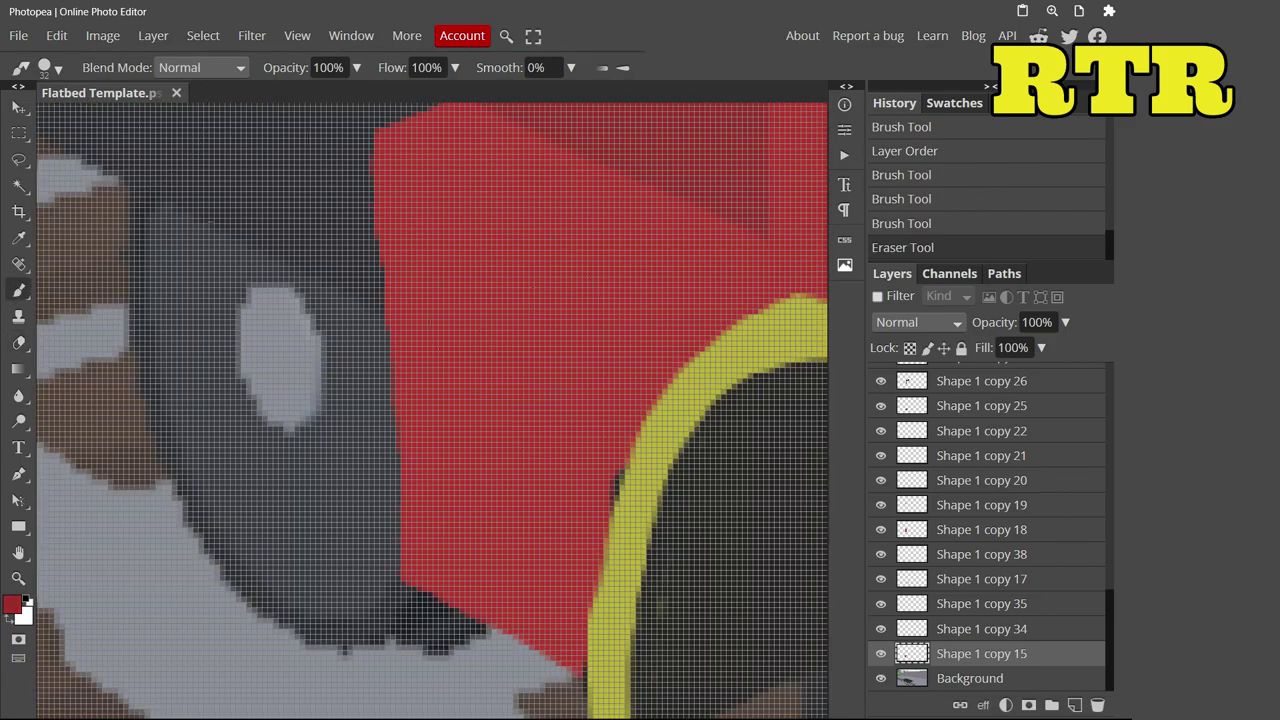
click(52, 68)
drag(433, 468, 438, 356)
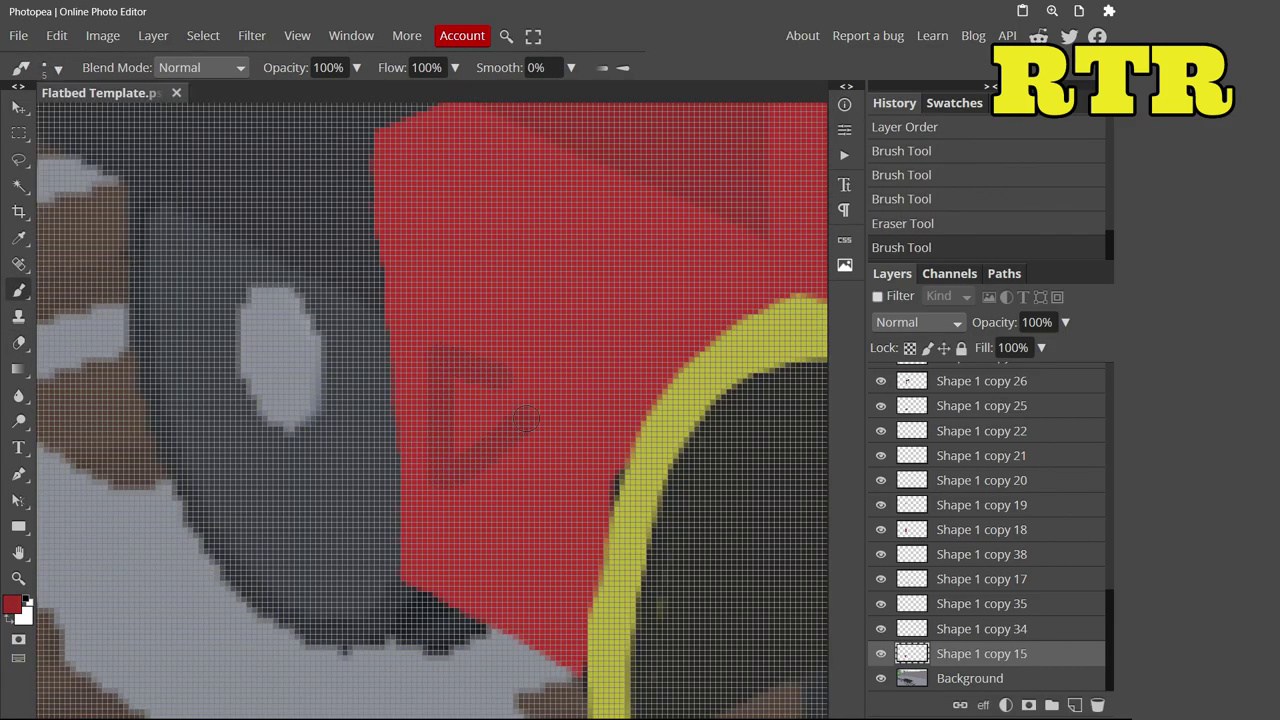
drag(512, 392, 512, 392)
scroll(480, 410, down, 5)
scroll(398, 443, up, 4)
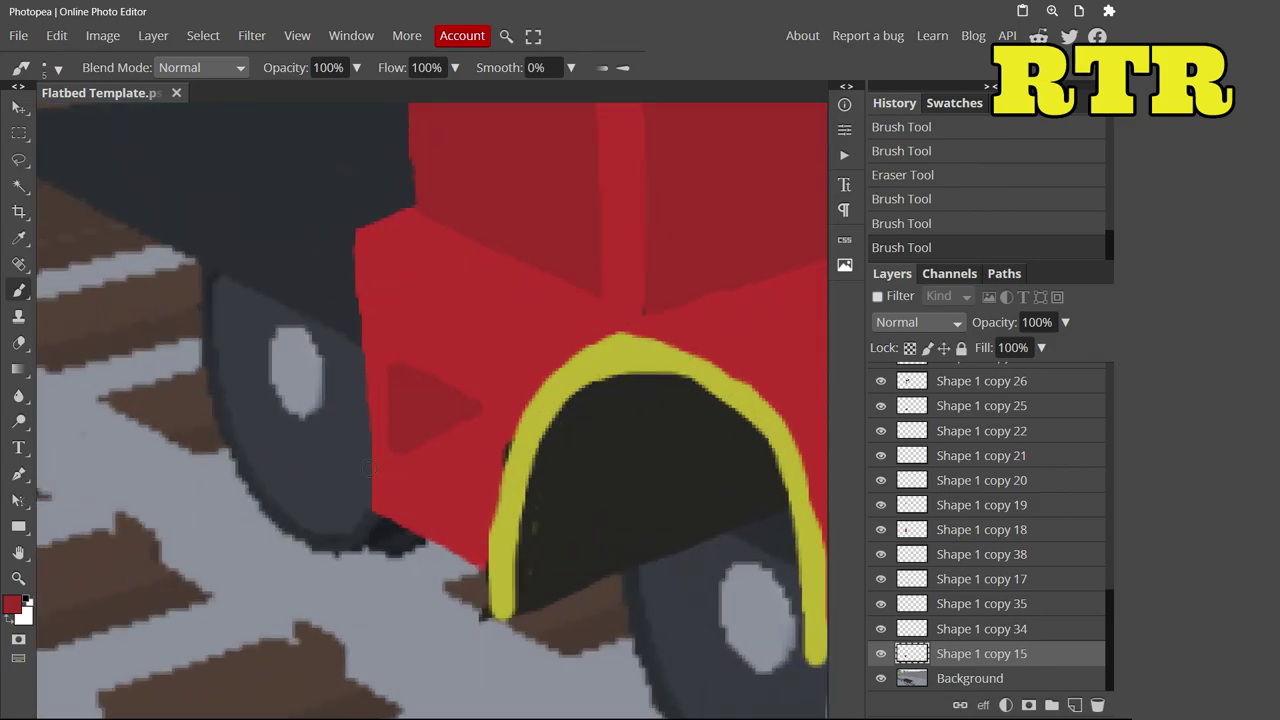
Shade the red lower panel below the triangle and along the ledge above it with darker red strokes, using the 5 px brush
click(12, 604)
scroll(550, 458, up, 6)
key(Return)
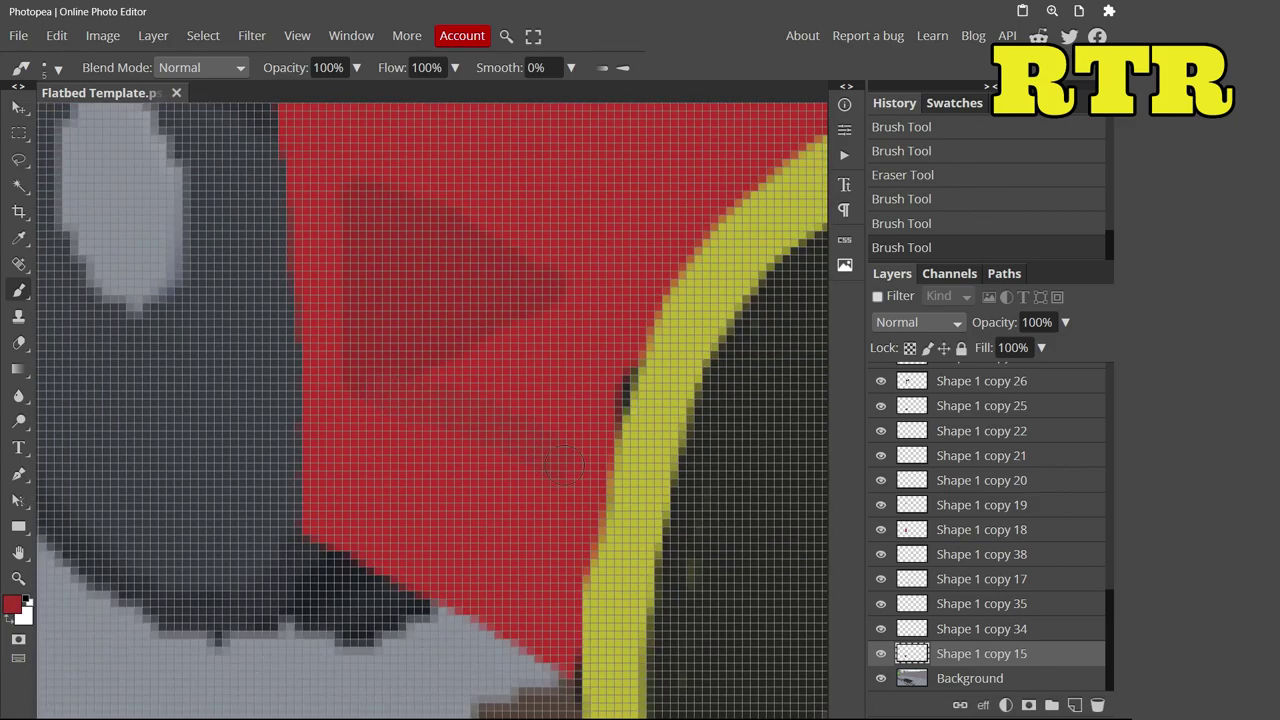
click(518, 400)
scroll(518, 400, down, 6)
scroll(410, 380, up, 4)
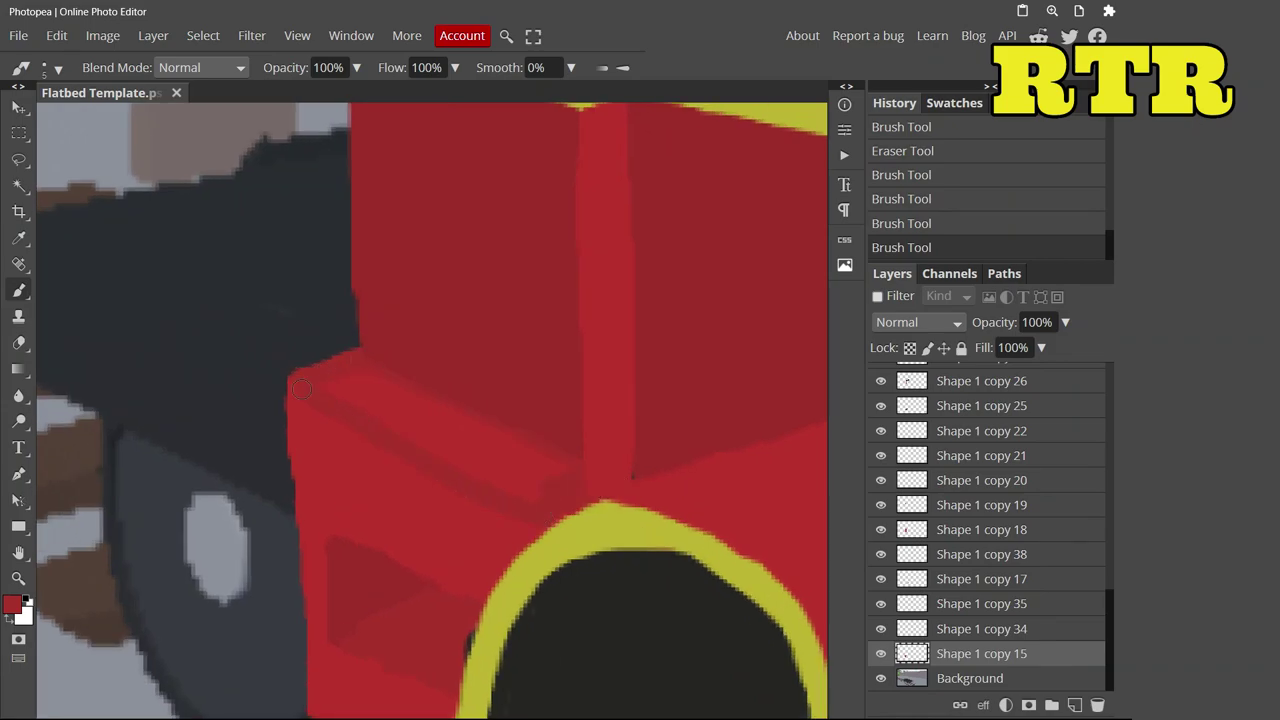
click(477, 402)
scroll(477, 402, down, 5)
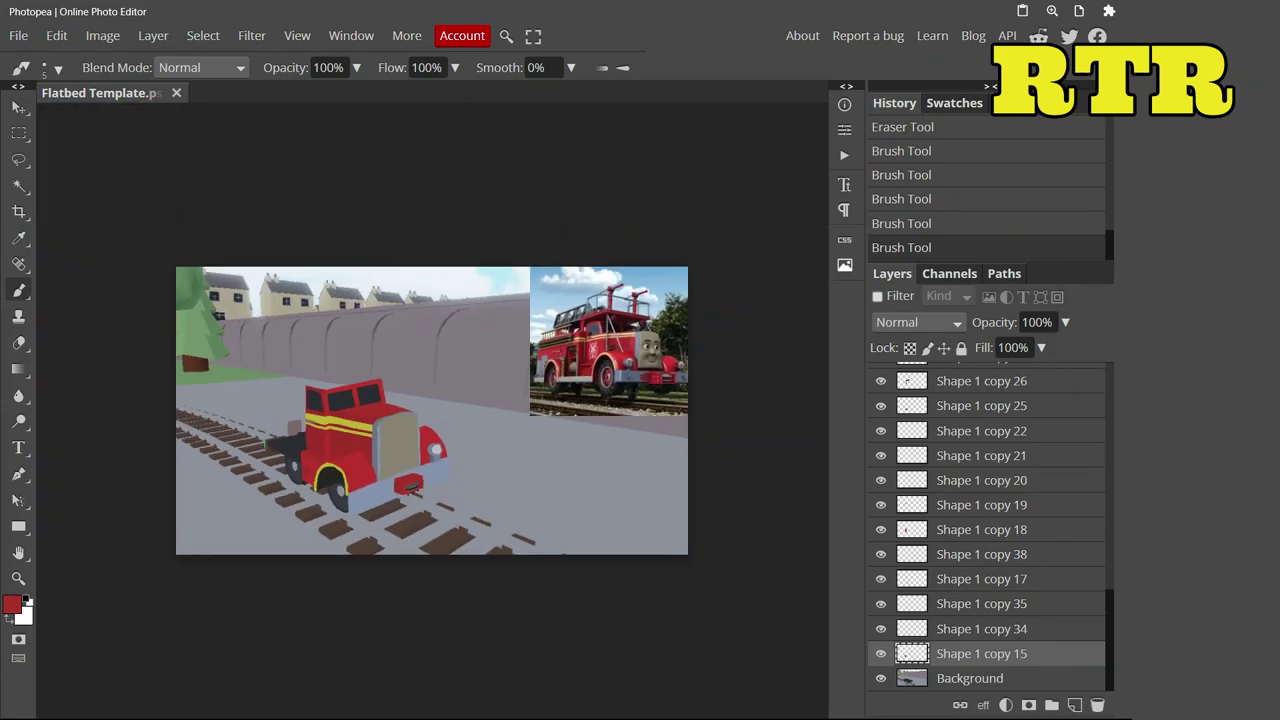
Move Shape 1 copy 34 below Shape 1 copy 15 and paint a bright red vertical strip behind the cab with the 19 px brush
scroll(300, 450, up, 3)
scroll(250, 460, down, 2)
scroll(193, 470, up, 2)
click(12, 604)
scroll(193, 470, up, 4)
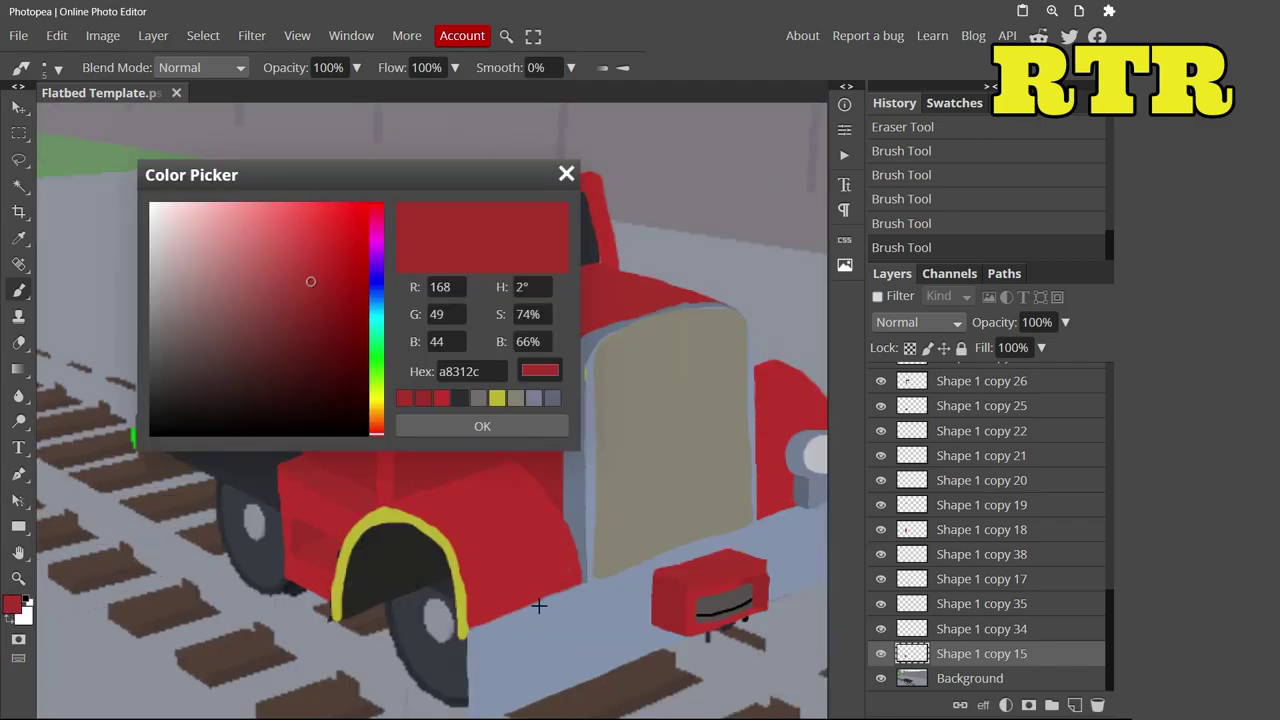
key(Return)
drag(981, 628, 981, 665)
click(50, 67)
click(278, 510)
right_click(285, 380)
drag(270, 220, 280, 450)
Trim the red strip behind the cab with the 23 px eraser and reshape its top just below the side window with the 19 px brush
key(e)
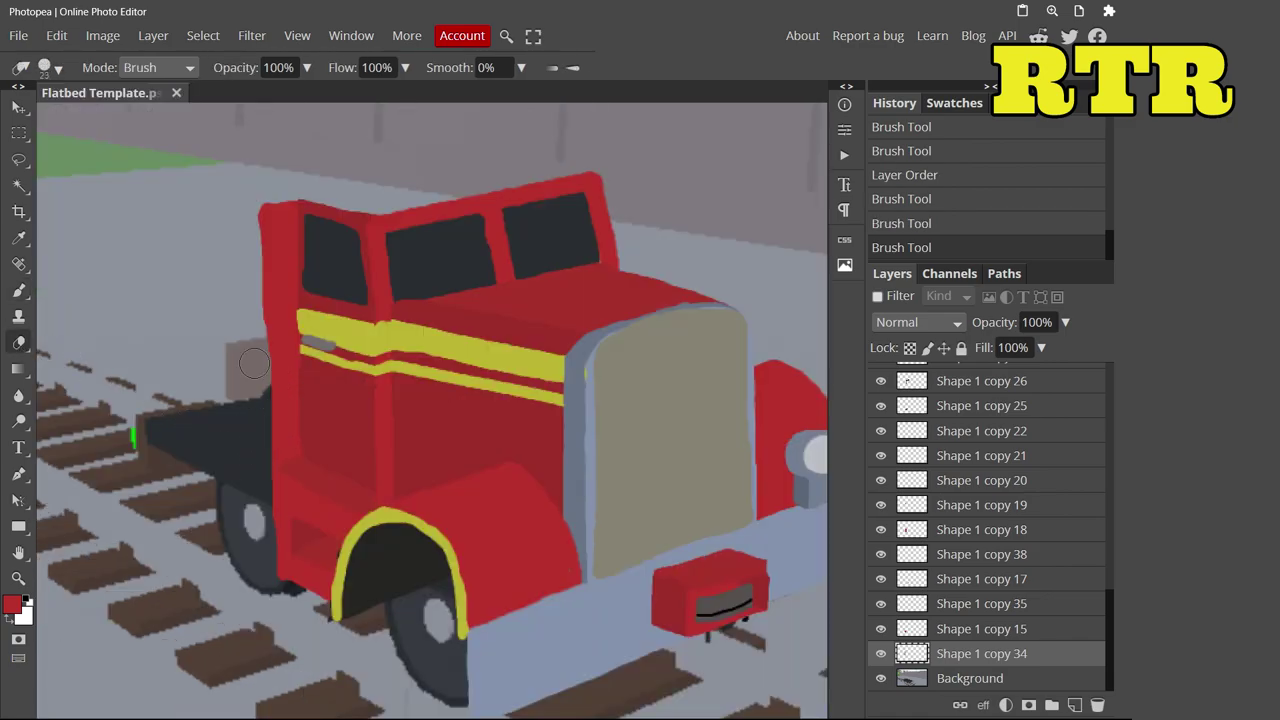
scroll(345, 380, down, 3)
scroll(57, 529, up, 3)
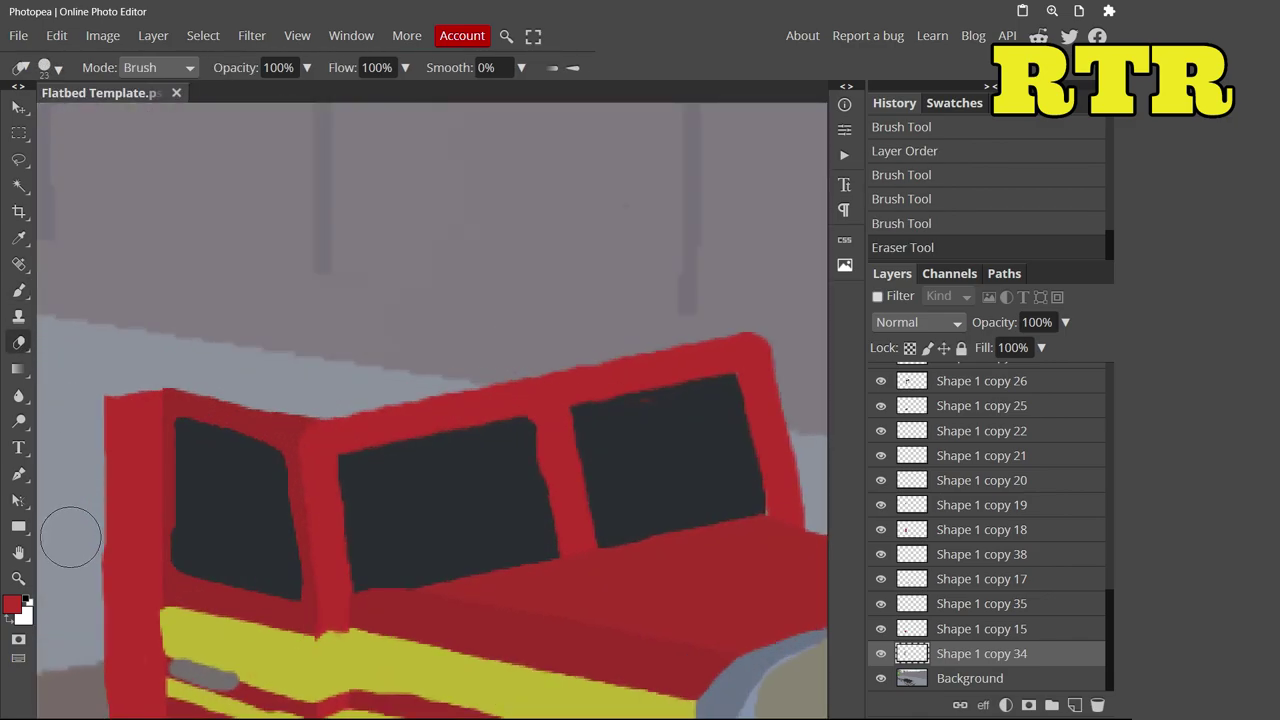
drag(60, 530, 130, 450)
scroll(130, 450, down, 3)
scroll(470, 400, up, 5)
key(b)
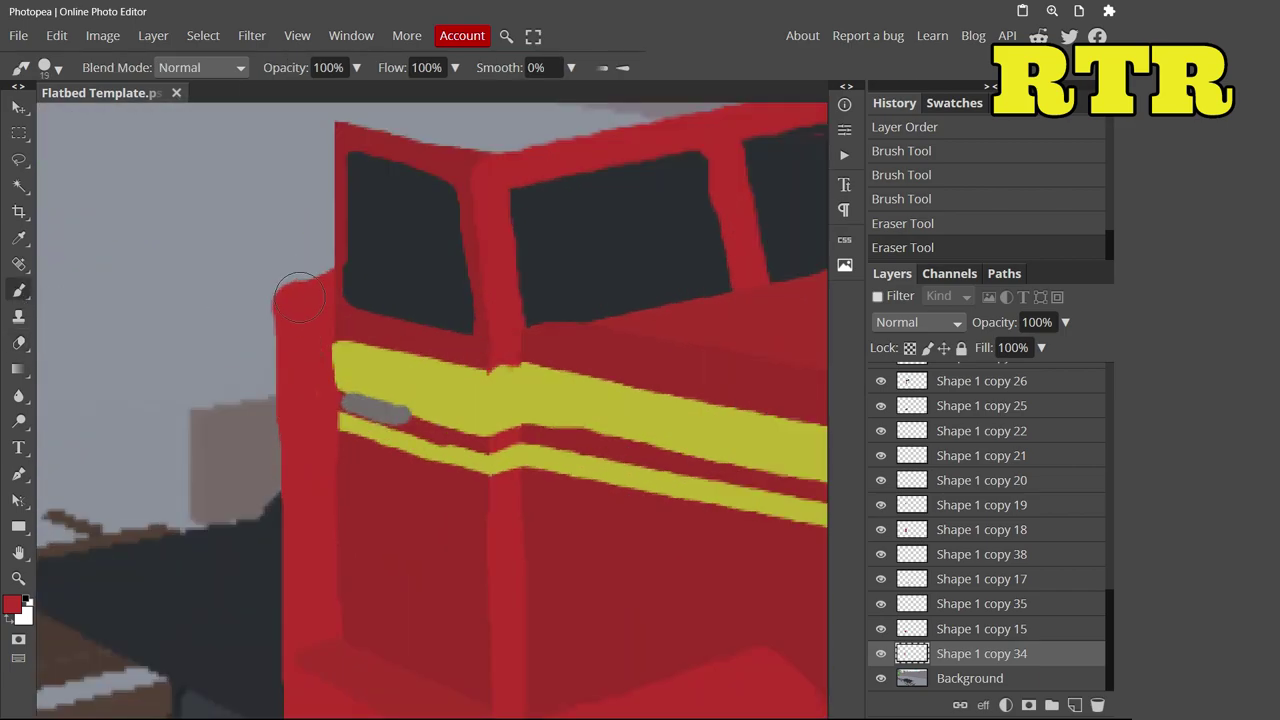
drag(280, 292, 330, 268)
right_click(18, 342)
click(100, 343)
scroll(410, 311, down, 5)
scroll(476, 452, up, 5)
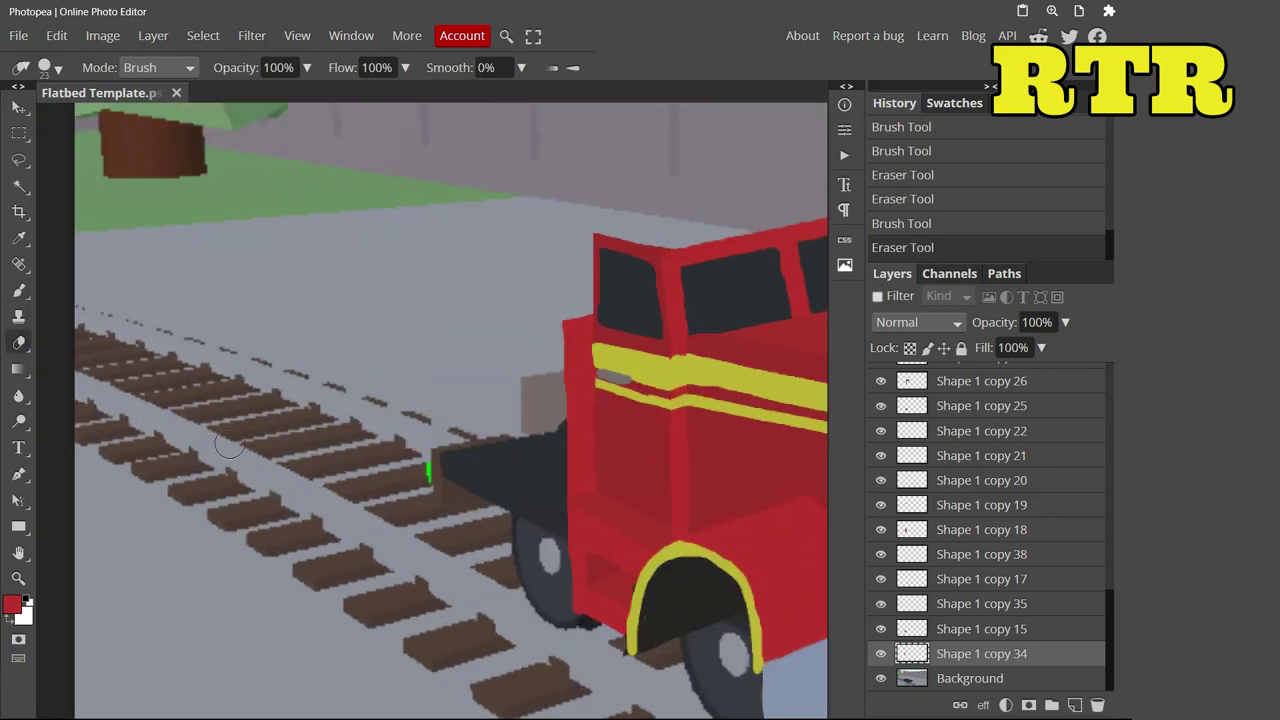
drag(527, 570, 566, 594)
Paint a dark red body panel behind the strip on Shape 1 copy 35, placed directly above Background, and trim its edges with the 23 px eraser
key(b)
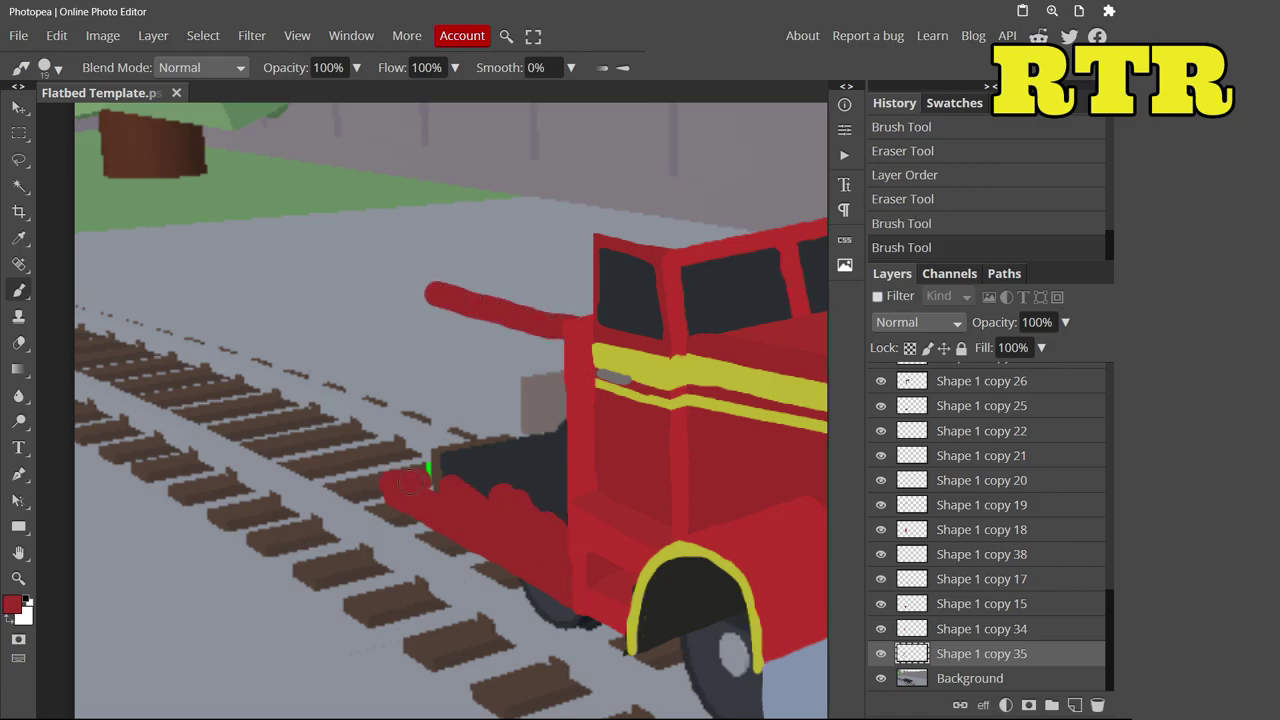
drag(546, 336, 500, 515)
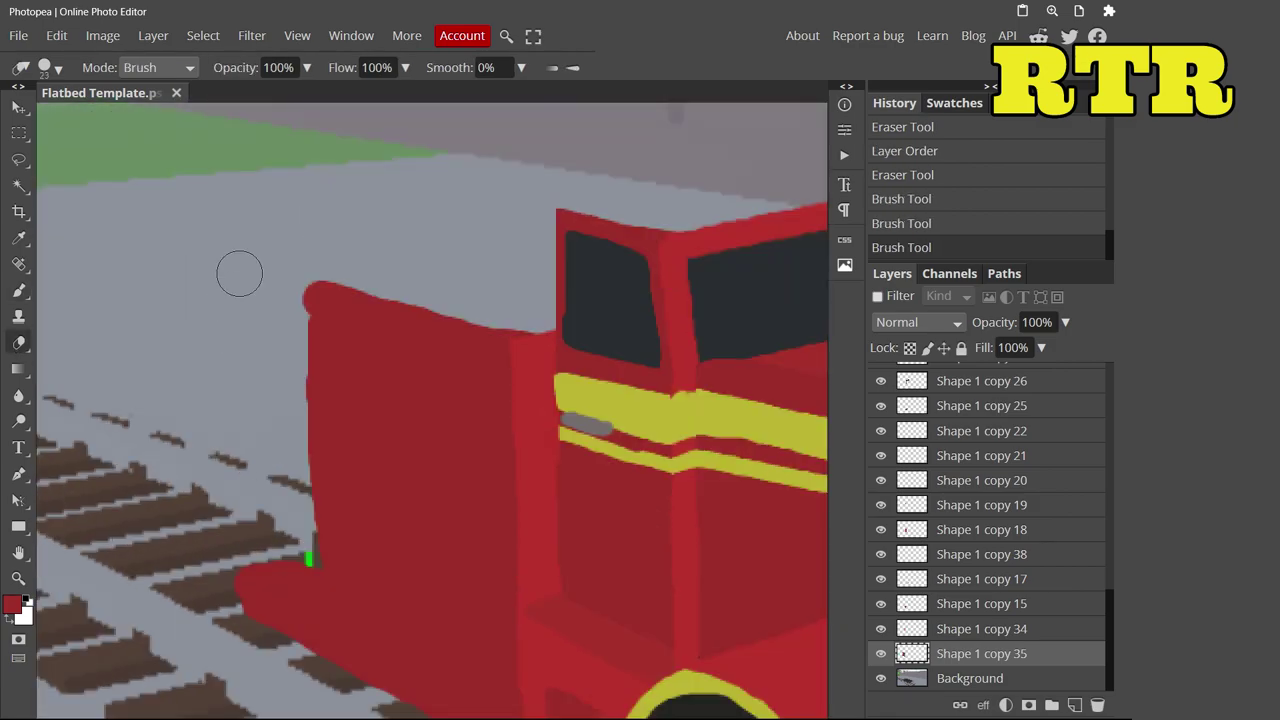
drag(322, 440, 330, 600)
scroll(338, 500, down, 3)
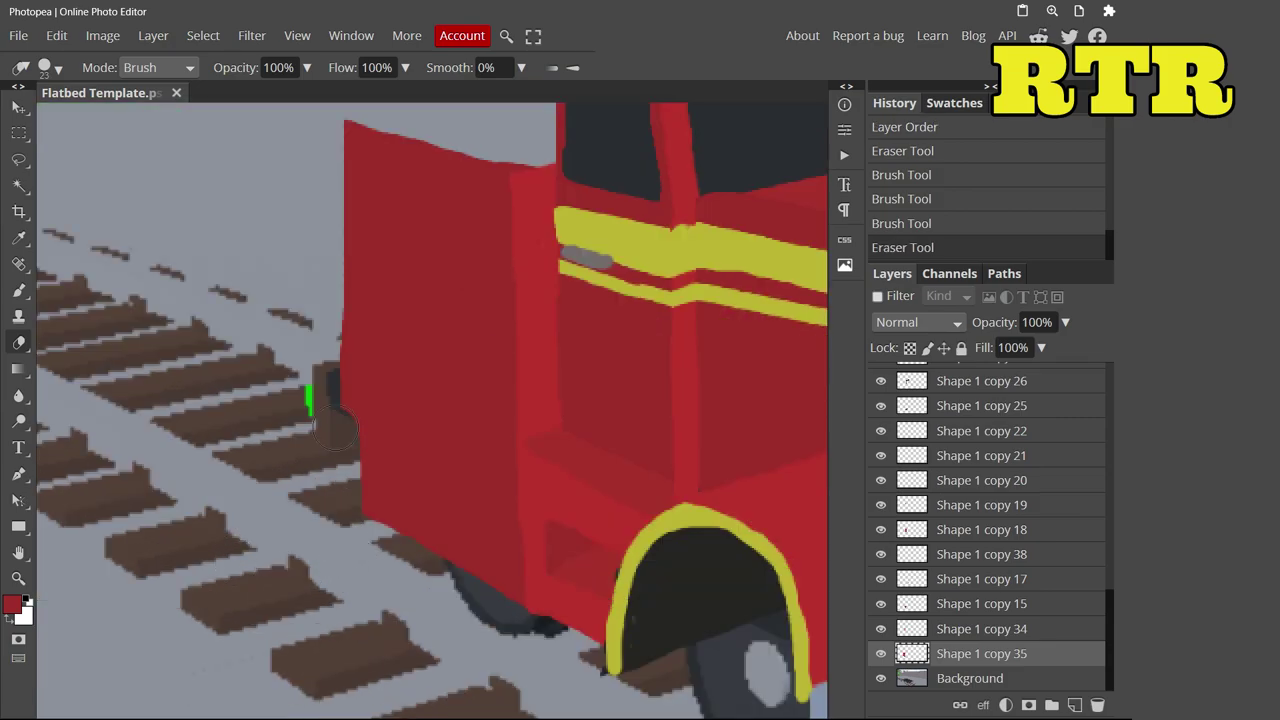
scroll(252, 260, down, 5)
scroll(330, 400, up, 6)
Extend the dark red body panel over the rear wheel opening to the vehicle's back end with the 19 px brush
key(b)
drag(440, 155, 323, 170)
scroll(212, 325, down, 5)
scroll(334, 520, up, 4)
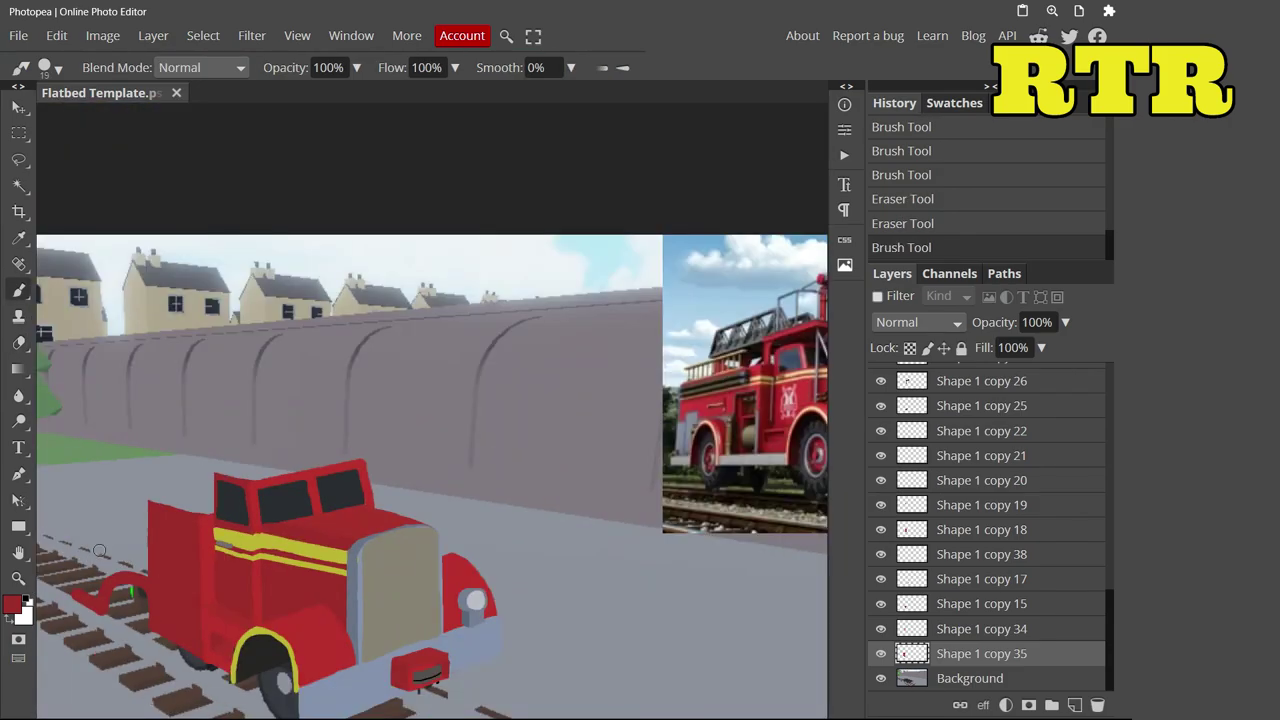
drag(410, 575, 334, 520)
mouse_move(390, 246)
mouse_down()
mouse_move(540, 468)
mouse_move(382, 522)
mouse_move(346, 418)
mouse_move(349, 271)
mouse_move(530, 304)
mouse_up()
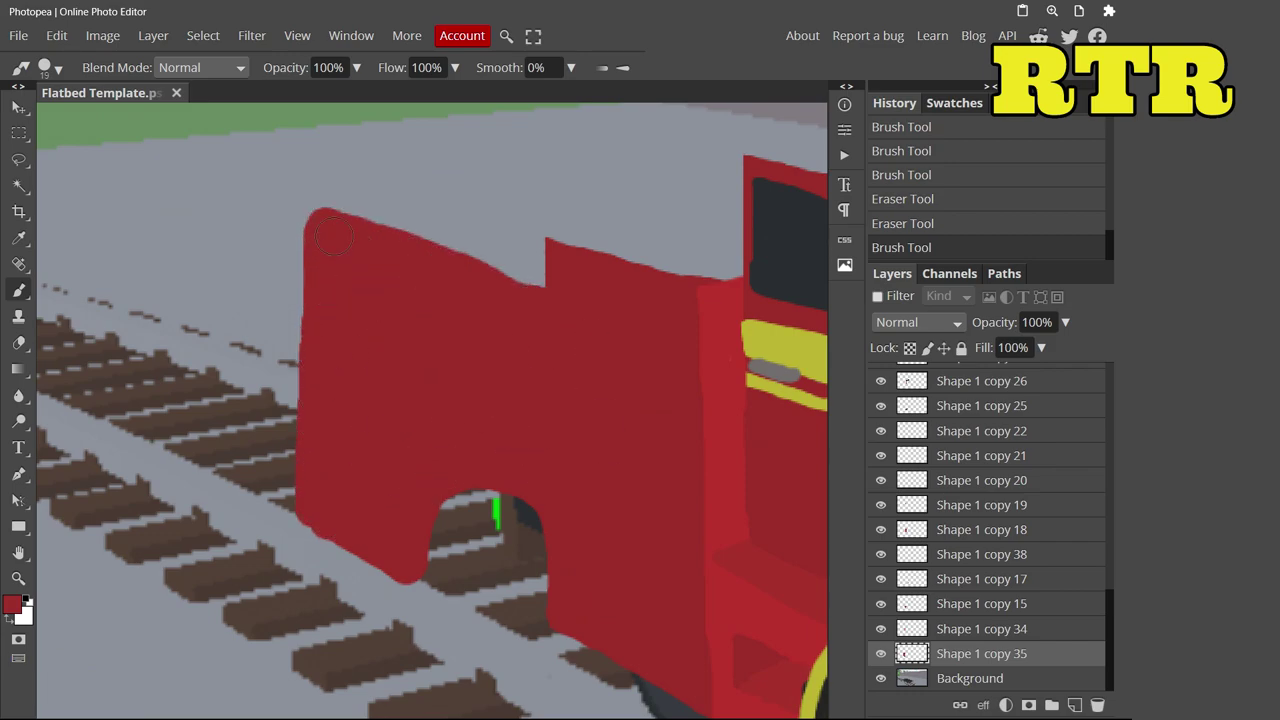
scroll(458, 520, down, 2)
Straighten the dark red panel's top, rear and lower edges and clean the wheel opening with the 23 px eraser, filling in with the brush
key(e)
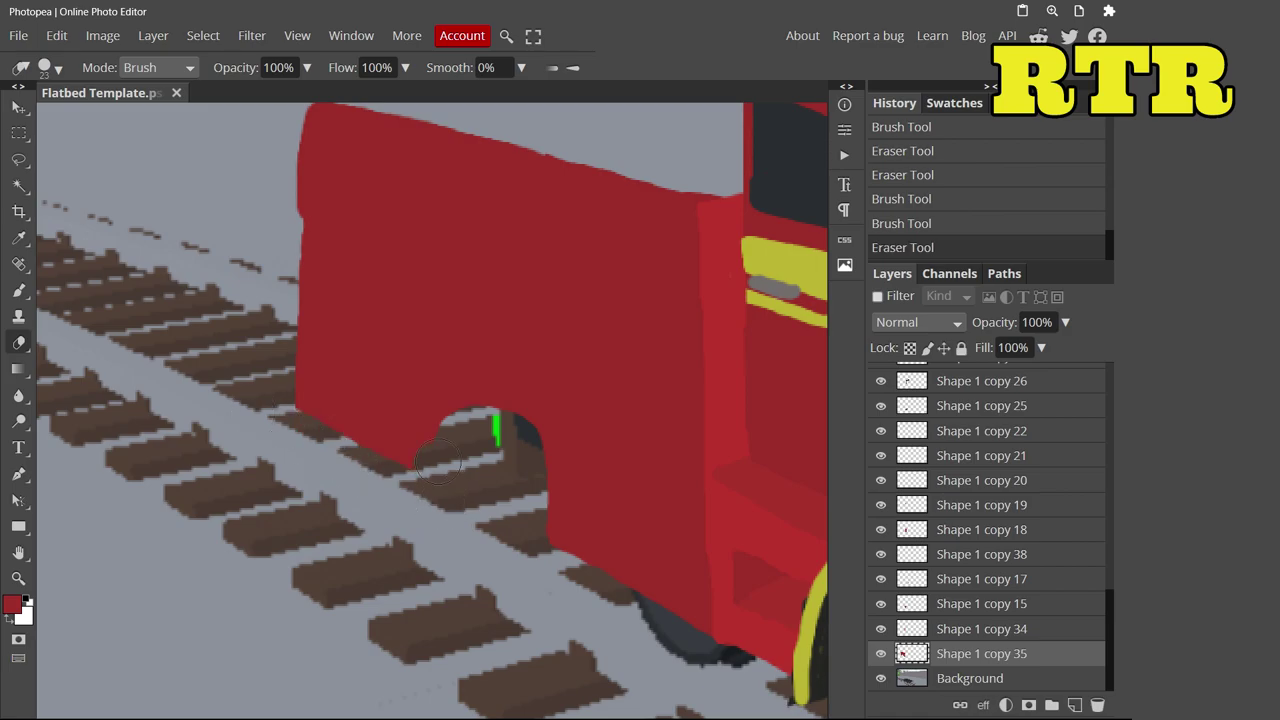
drag(551, 622, 580, 548)
key(b)
scroll(510, 341, down, 5)
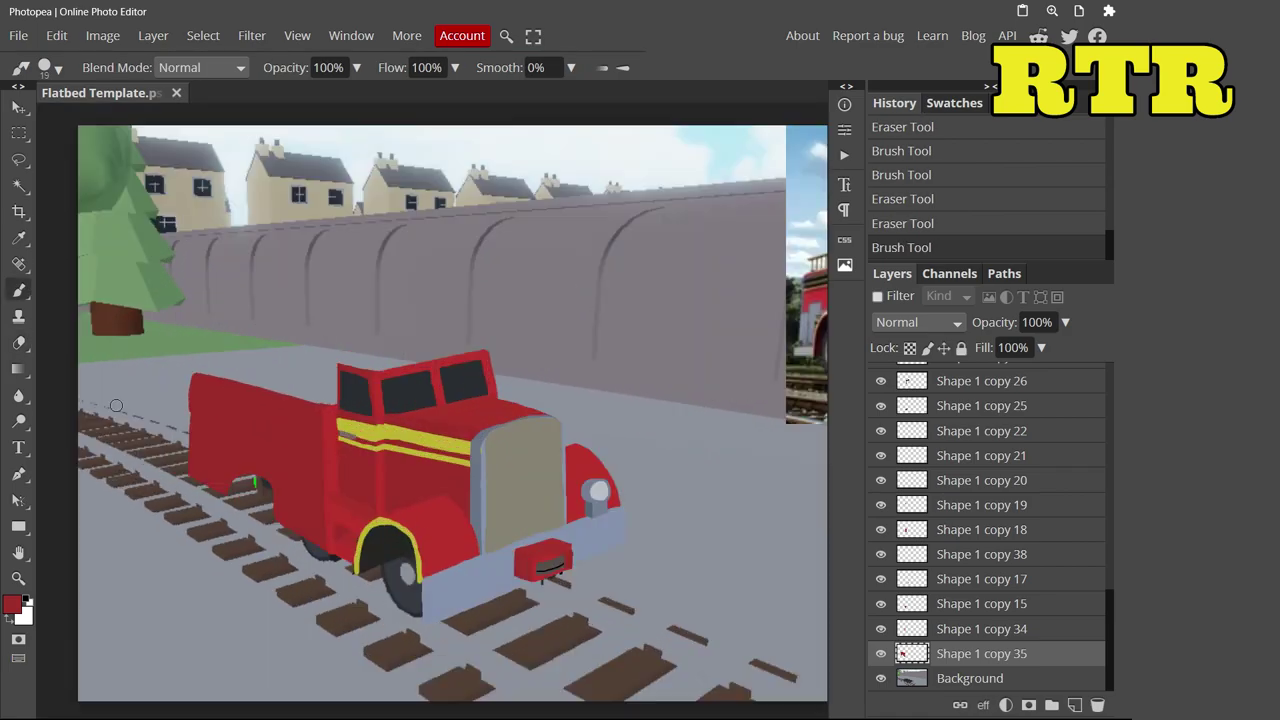
scroll(329, 286, up, 5)
key(e)
drag(329, 286, 335, 600)
scroll(335, 600, down, 5)
scroll(567, 357, up, 3)
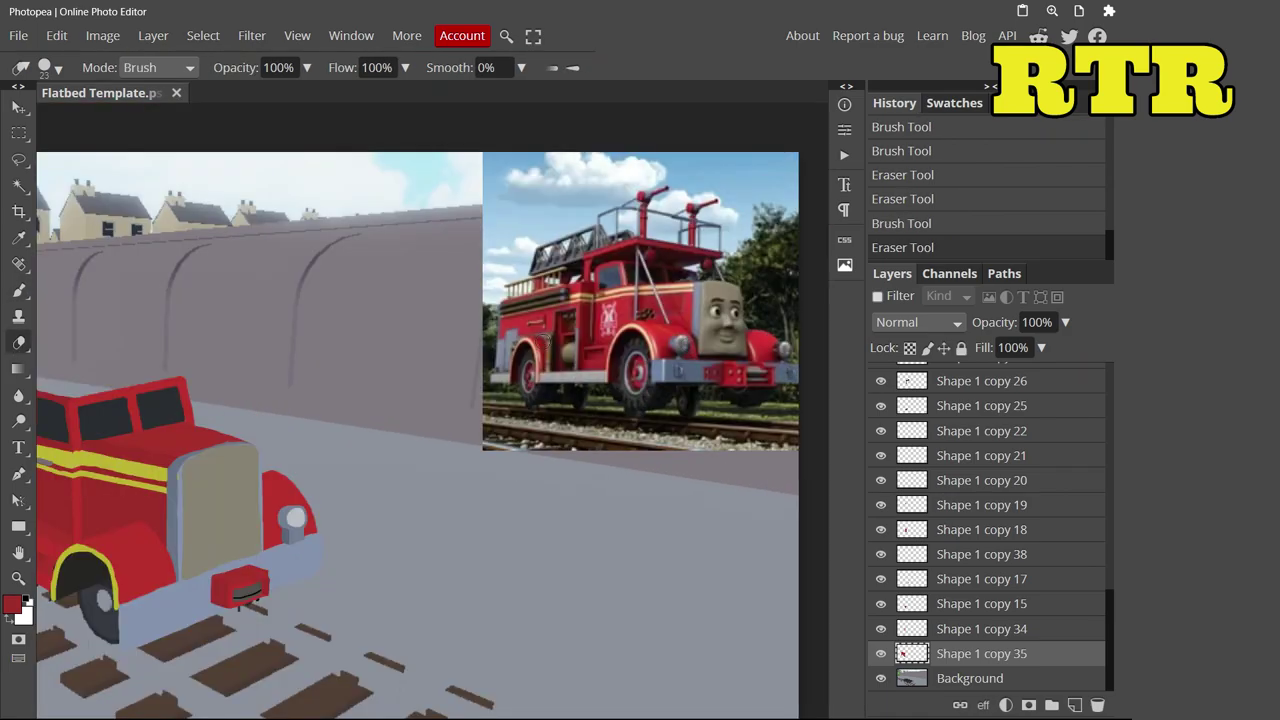
scroll(600, 350, up, 3)
scroll(108, 484, down, 3)
scroll(108, 484, up, 3)
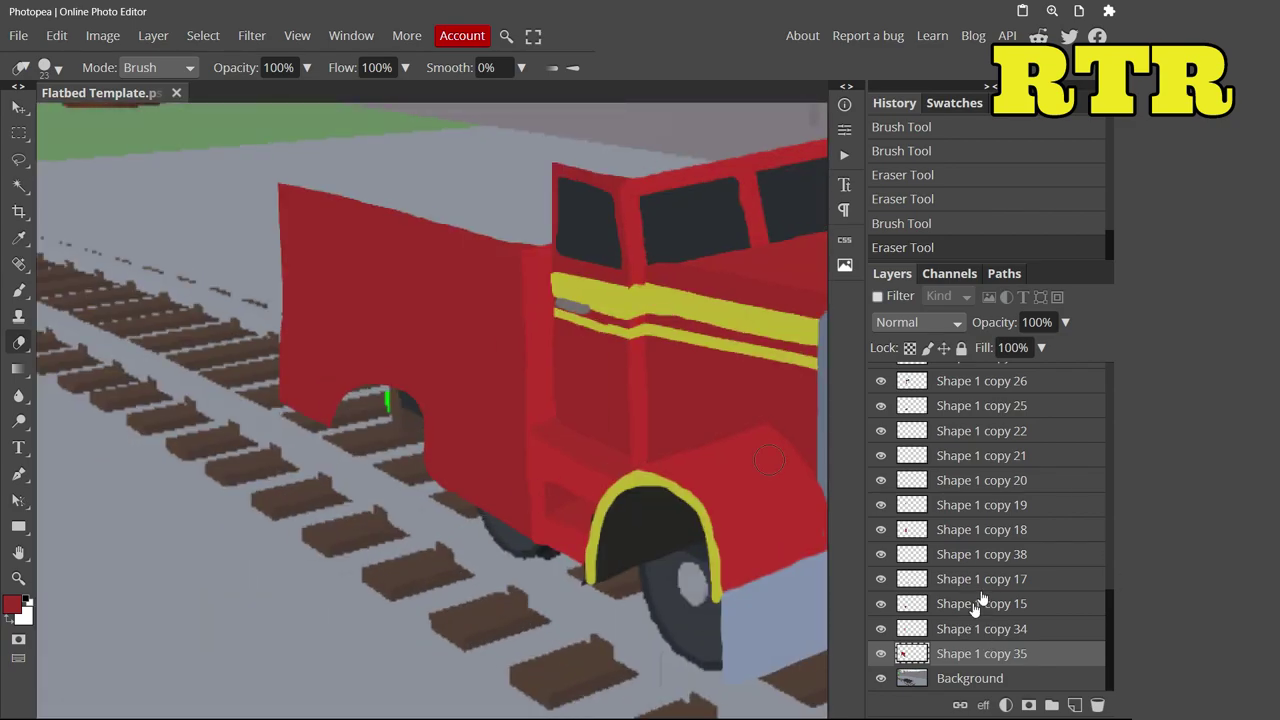
Paint the bumper's blue-grey along the body's lower edge on both sides of the rear wheel opening on Shape 1 copy 5 and trim the ends
scroll(980, 560, down, 5)
click(978, 516)
key(b)
alt+click(529, 549)
mouse_move(529, 549)
mouse_down()
mouse_move(437, 512)
mouse_move(450, 482)
mouse_up()
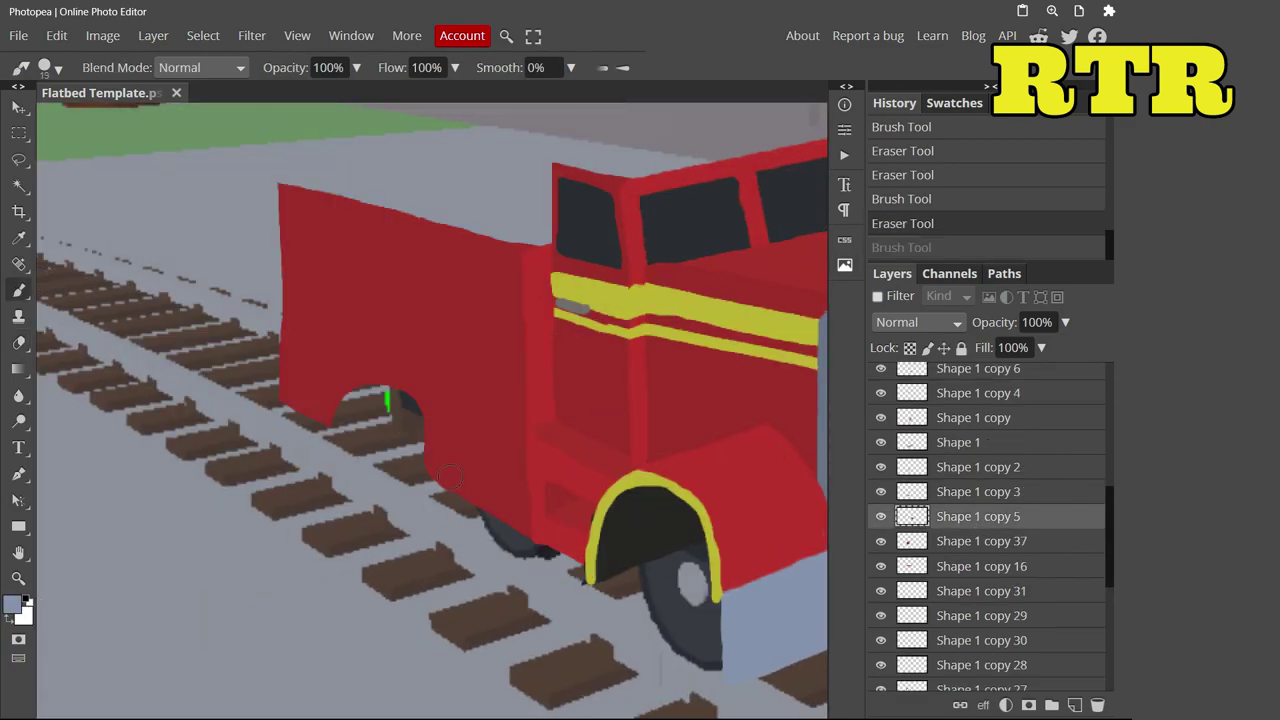
drag(546, 554, 425, 481)
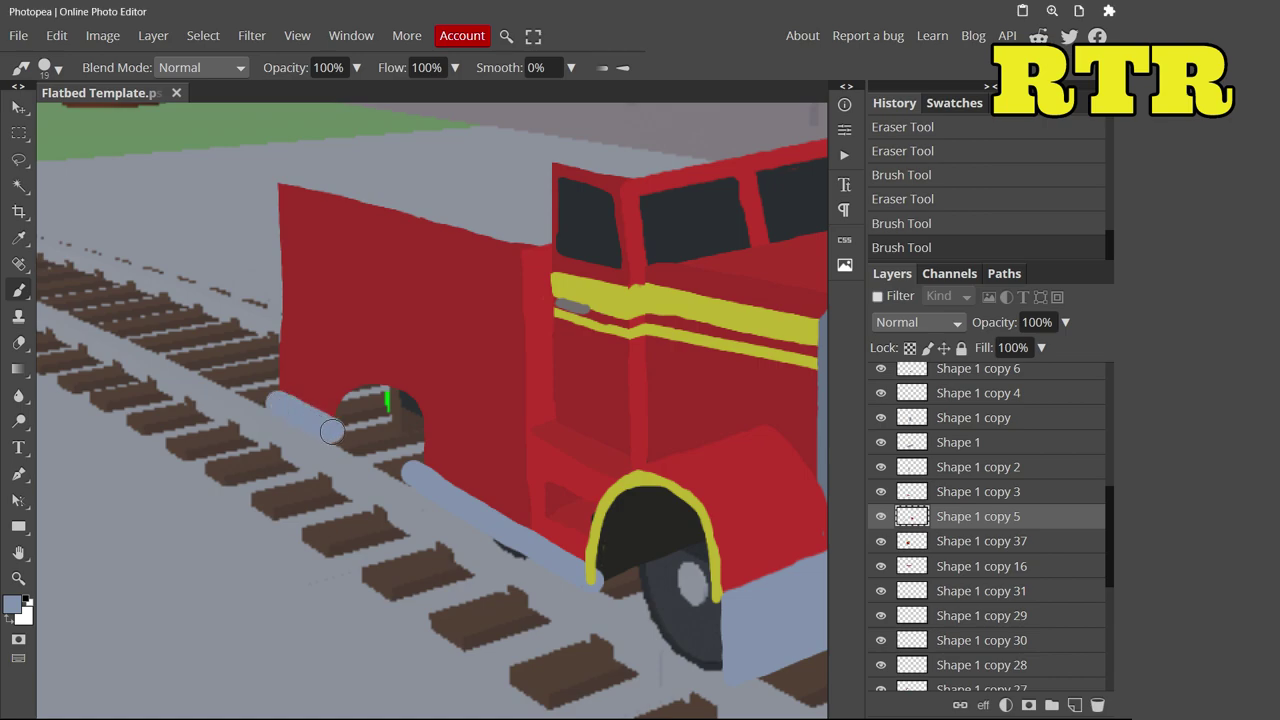
click(332, 431)
key(e)
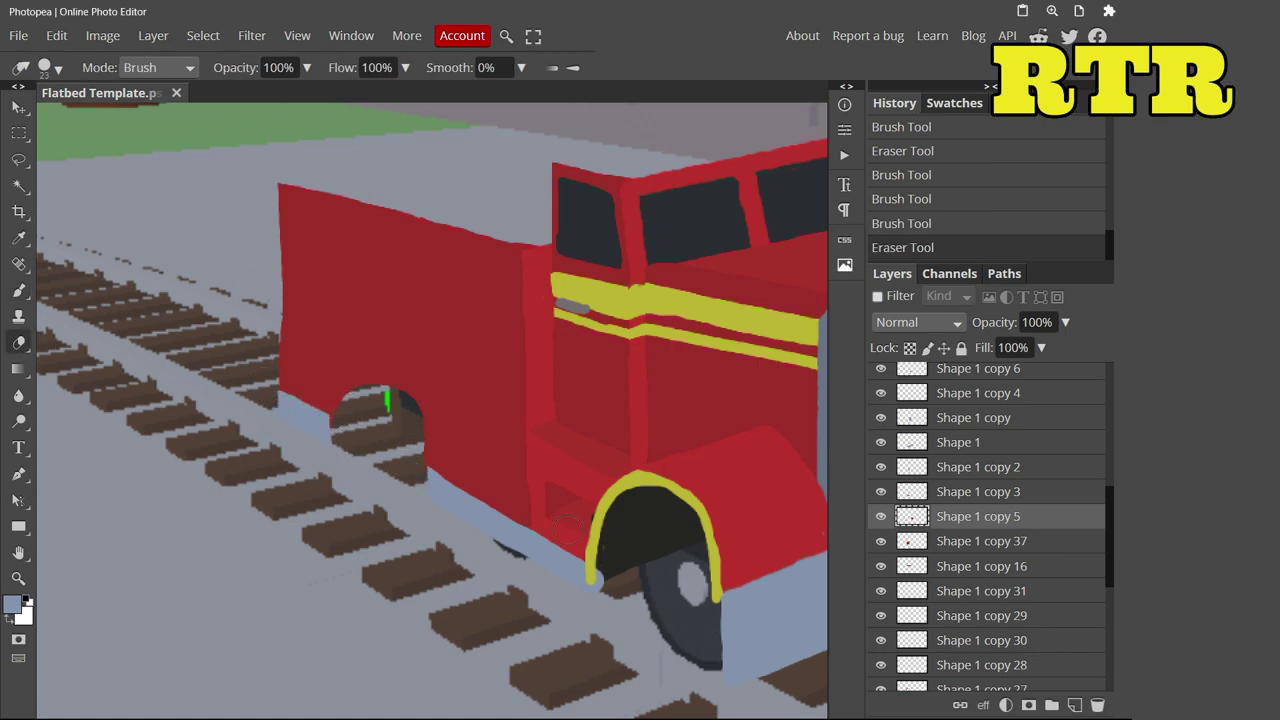
Touch up the dark red rear body panel on Shape 1 copy 35 with its own colour and the 19 px brush
ctrl+click(457, 432)
key(b)
alt+click(457, 432)
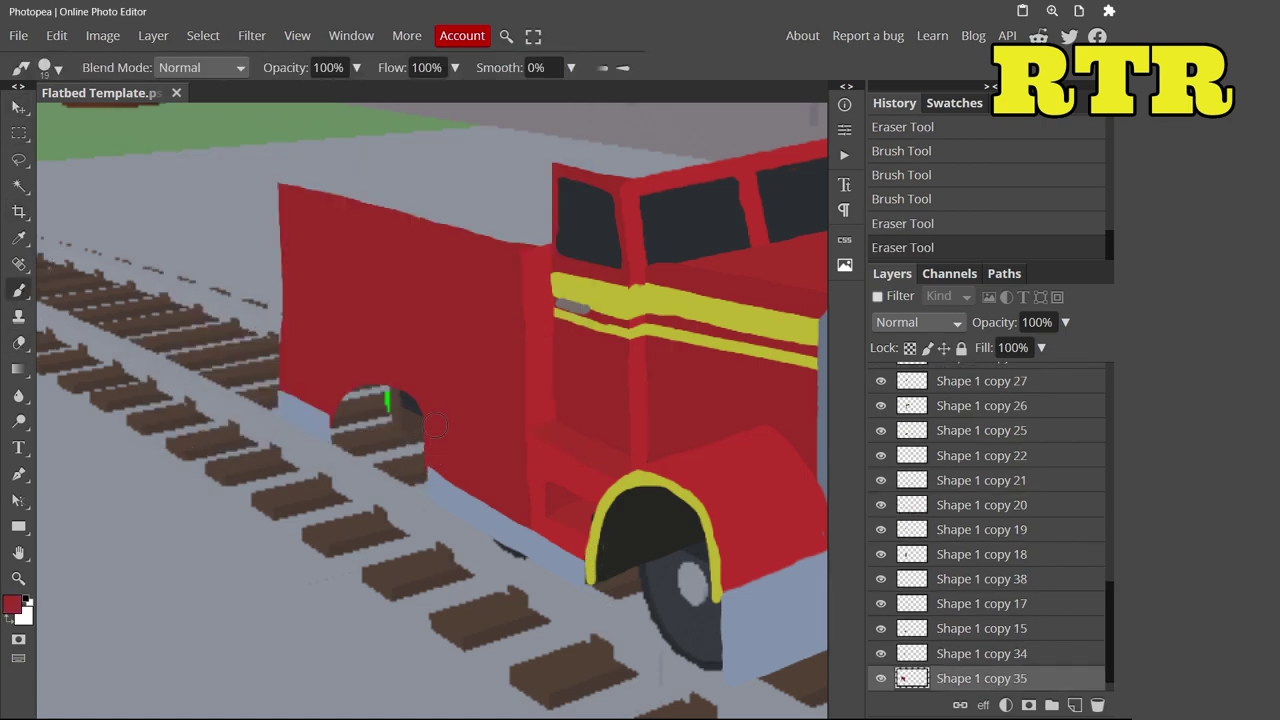
scroll(413, 395, down, 5)
scroll(206, 509, up, 5)
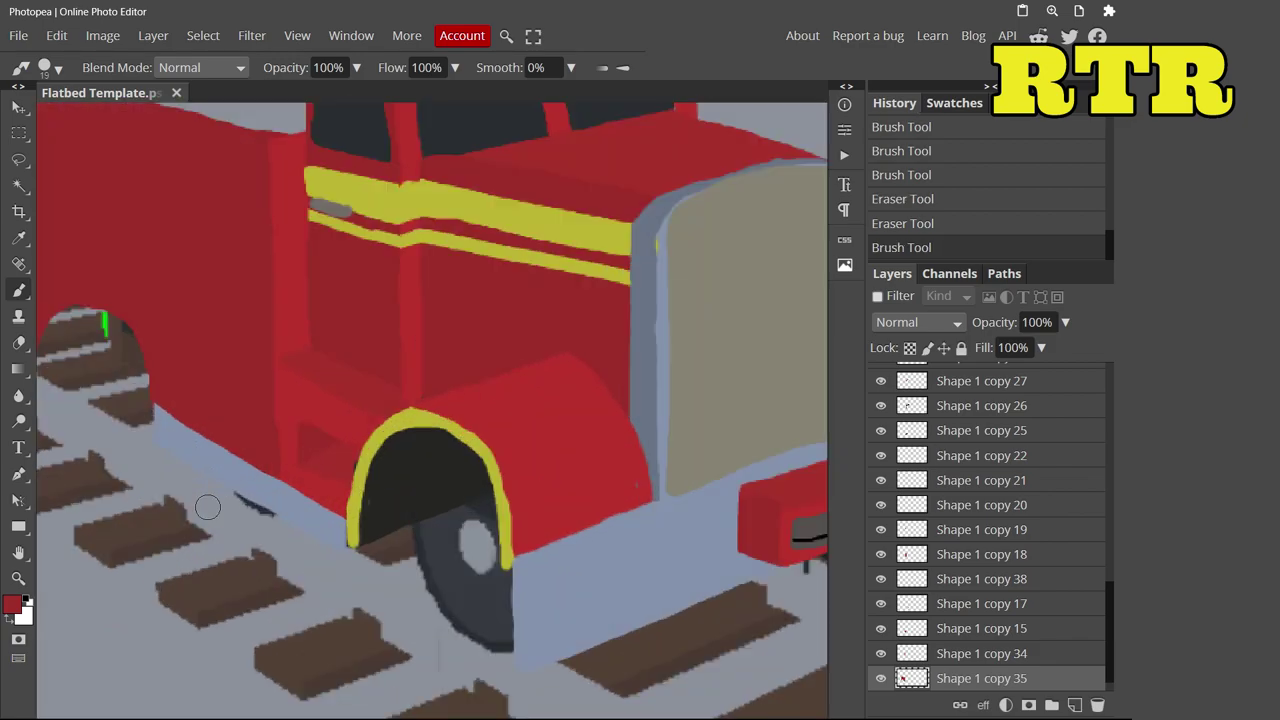
Paint a filled dark grey oval tyre in the front wheel arch on Shape 1 copy 9 with the 19 px brush and trim its edge
ctrl+click(206, 509)
click(12, 604)
click(155, 385)
click(482, 426)
mouse_move(610, 320)
mouse_down()
mouse_move(480, 340)
mouse_move(660, 460)
mouse_move(670, 500)
mouse_move(570, 410)
mouse_up()
scroll(570, 413, down, 1)
ctrl+click(570, 413)
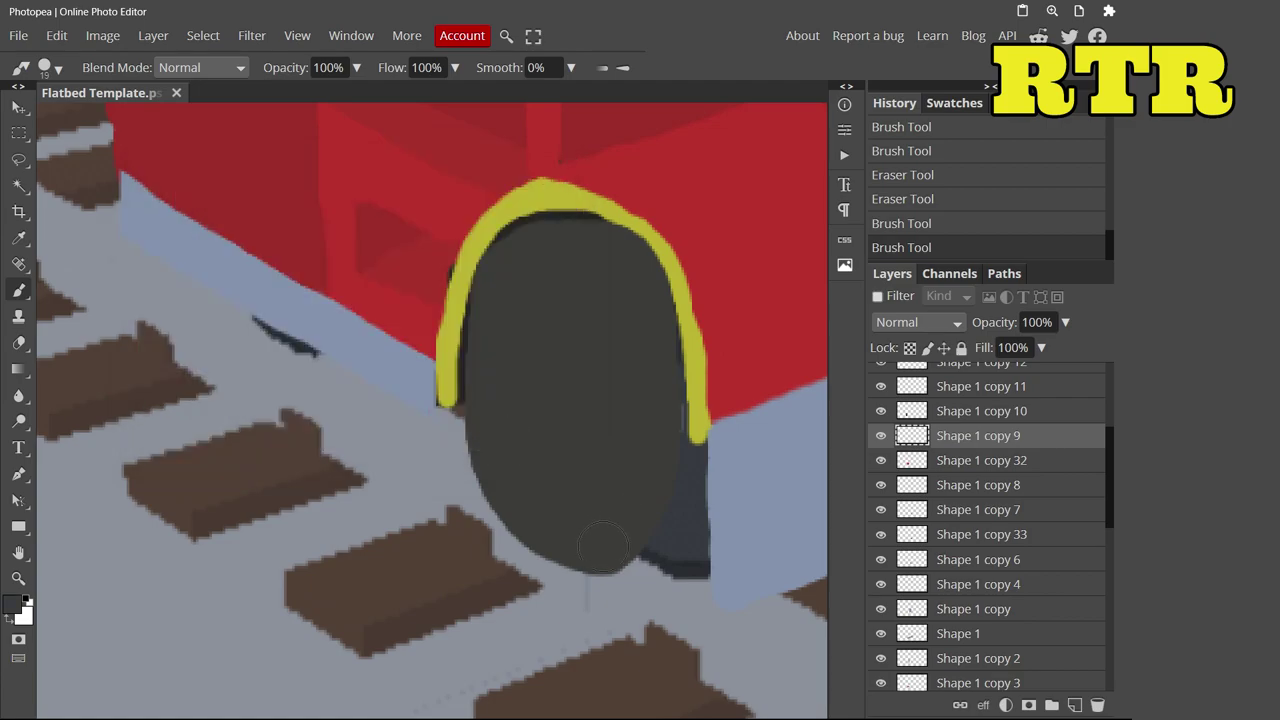
key(e)
mouse_move(712, 405)
mouse_down()
mouse_move(715, 470)
mouse_move(705, 420)
mouse_up()
Paint a filled dark red oval wheel centre inside the front tyre on Shape 1 copy 10
key(b)
click(12, 604)
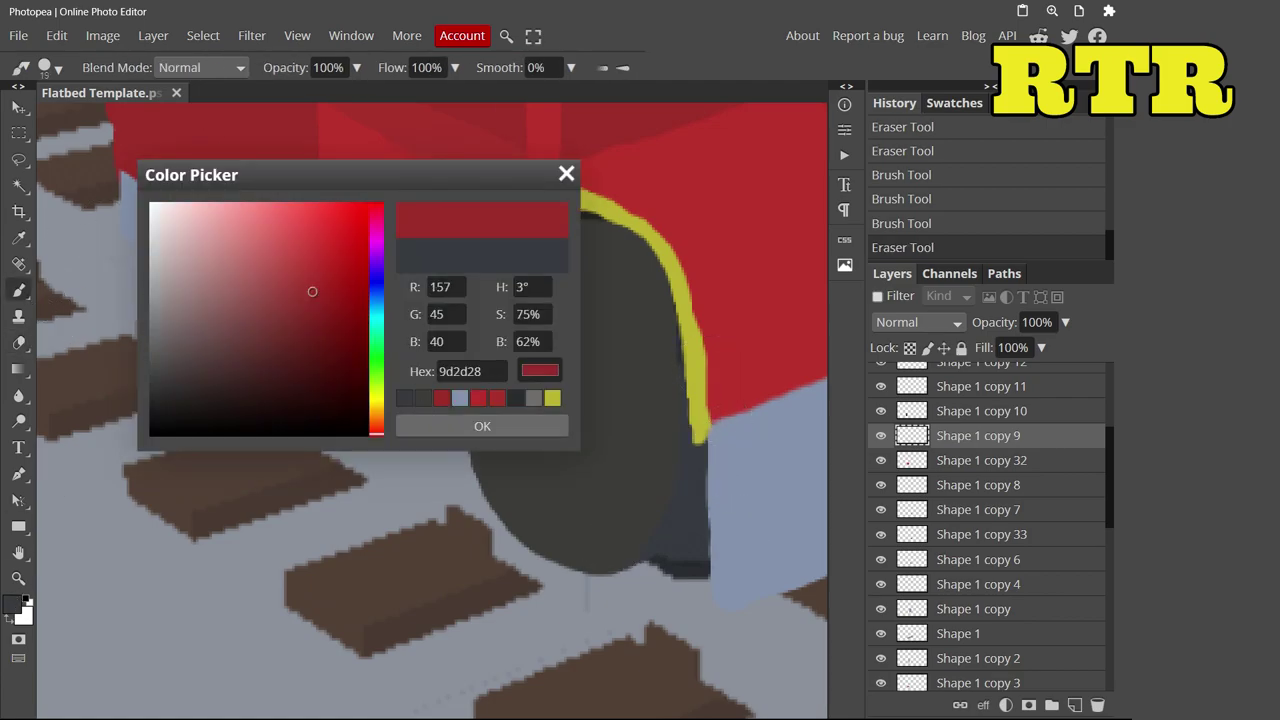
click(480, 423)
ctrl+click(565, 380)
drag(560, 340, 578, 405)
scroll(578, 405, down, 5)
scroll(271, 528, up, 4)
drag(271, 200, 314, 430)
scroll(300, 350, up, 1)
mouse_move(300, 300)
mouse_down()
mouse_move(375, 320)
mouse_move(340, 545)
mouse_up()
Shade the rear-side edge and the middle of the red wheel centre with a darker red, using the 3 px brush
click(12, 604)
click(480, 423)
click(50, 67)
drag(158, 117, 146, 117)
click(242, 366)
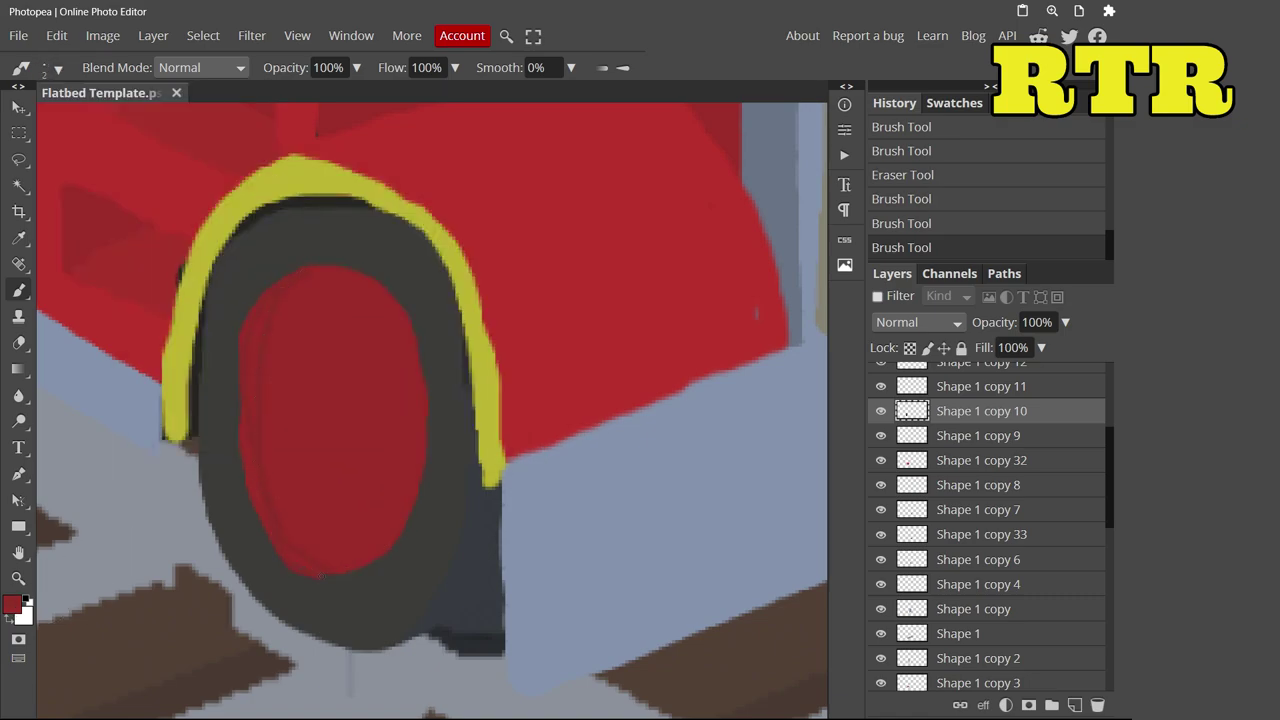
click(50, 67)
click(183, 266)
click(283, 538)
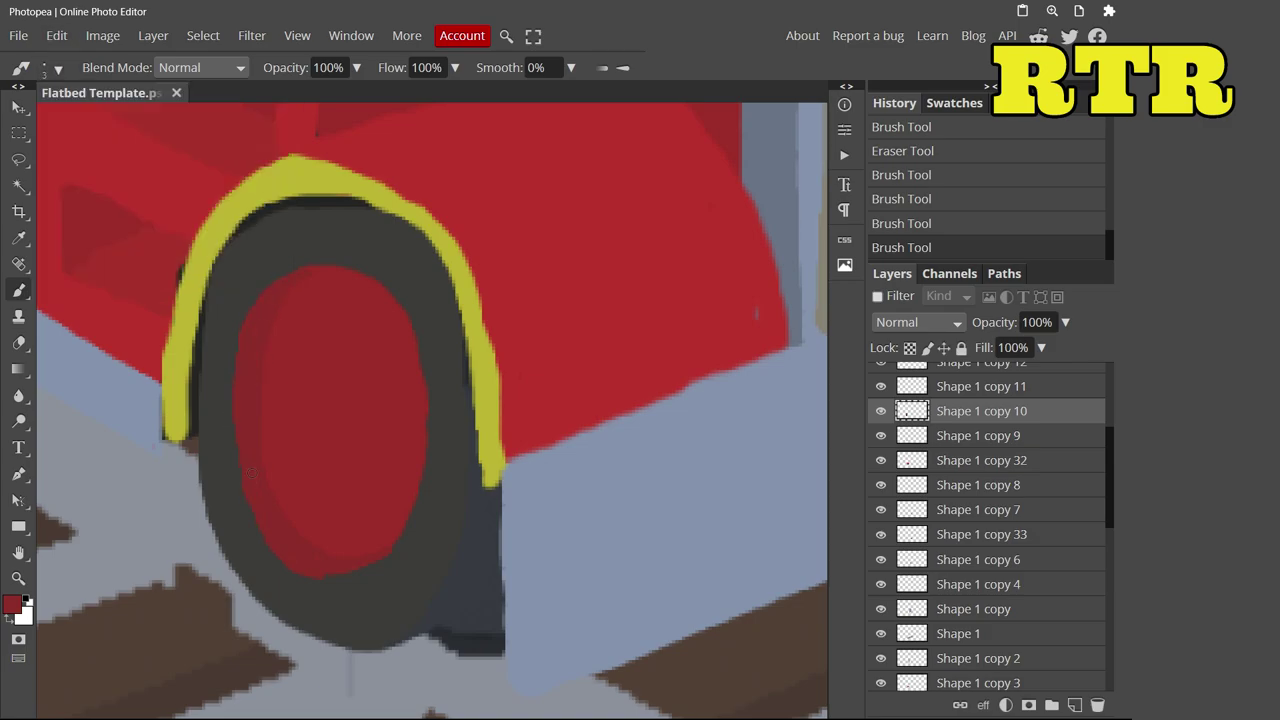
scroll(358, 370, down, 2)
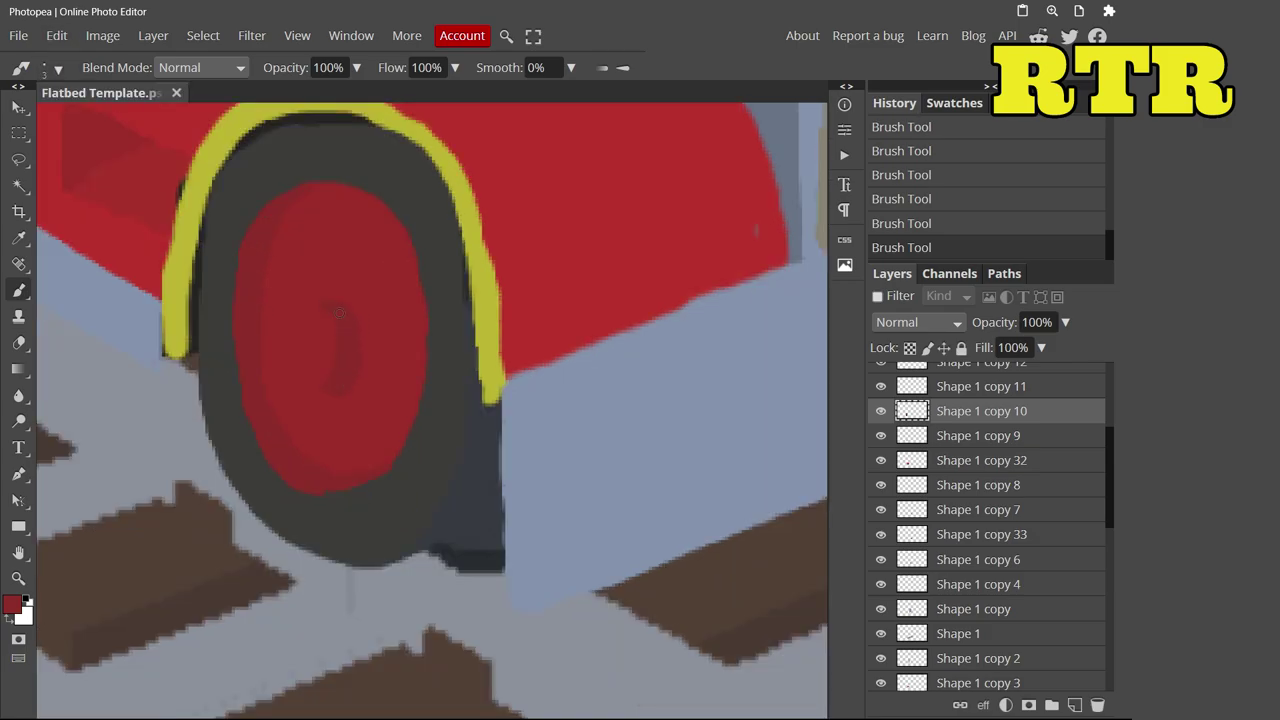
scroll(340, 313, up, 5)
scroll(460, 300, down, 8)
Paint a small grey oval hub in the middle of the red front wheel with the 3 px brush
click(12, 604)
click(491, 429)
mouse_move(505, 425)
mouse_down()
mouse_move(458, 296)
mouse_move(475, 429)
mouse_move(467, 398)
mouse_up()
scroll(507, 418, down, 6)
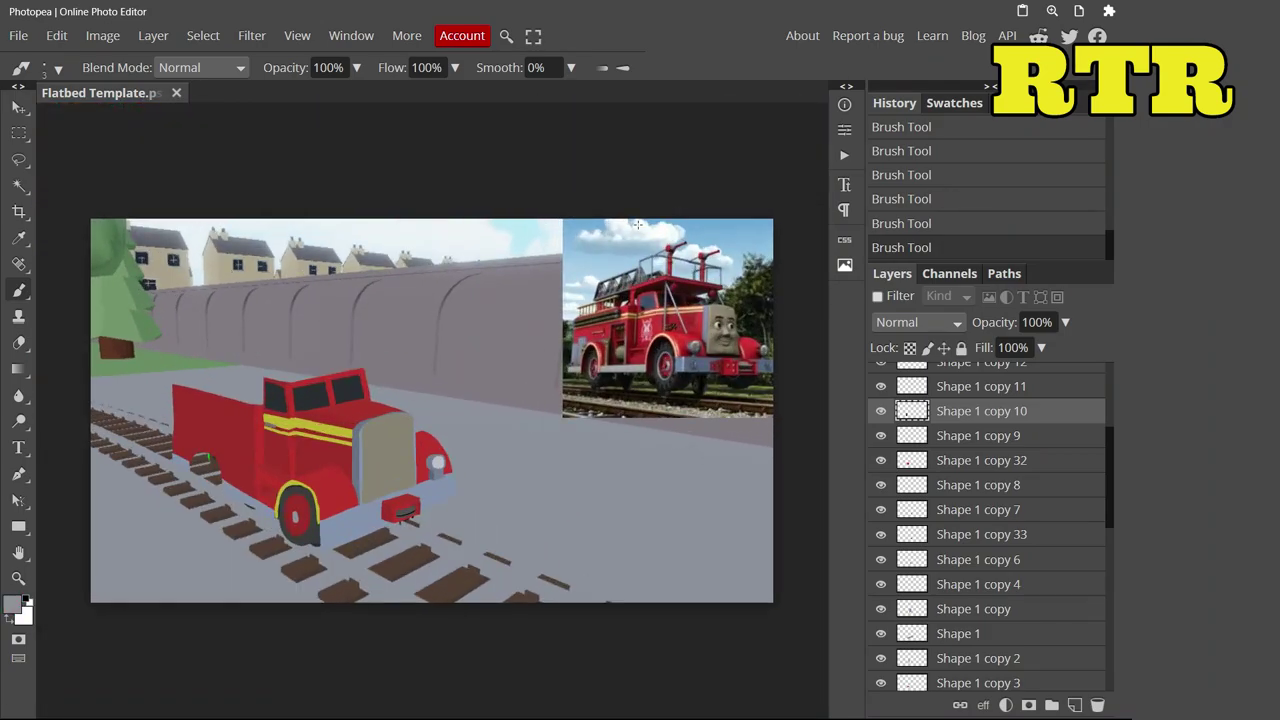
scroll(430, 420, up, 1)
scroll(535, 571, down, 2)
scroll(535, 571, up, 4)
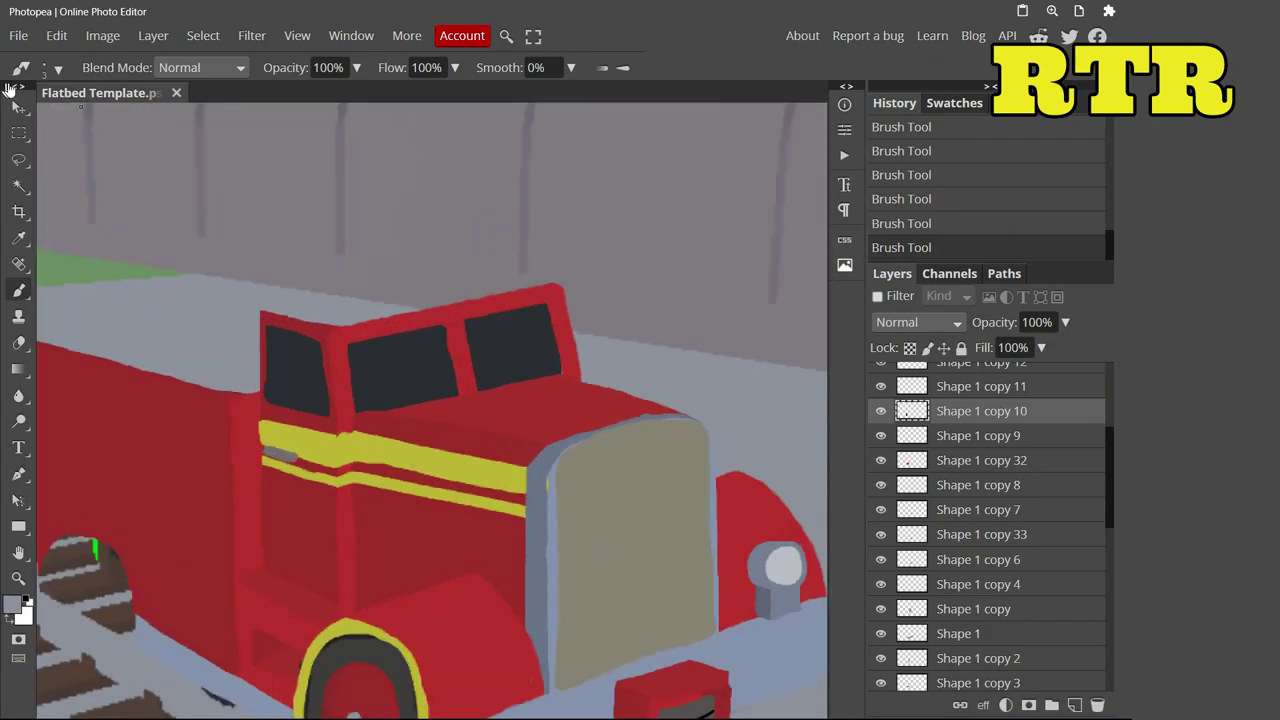
Touch up the dark front tyre on Shape 1 copy 9 and erase its spill over the bumper with the 23 px eraser
key(e)
key(alt+bracketleft)
key(alt+bracketleft)
scroll(455, 560, down, 3)
ctrl+click(443, 449)
key(b)
scroll(366, 449, up, 5)
key(e)
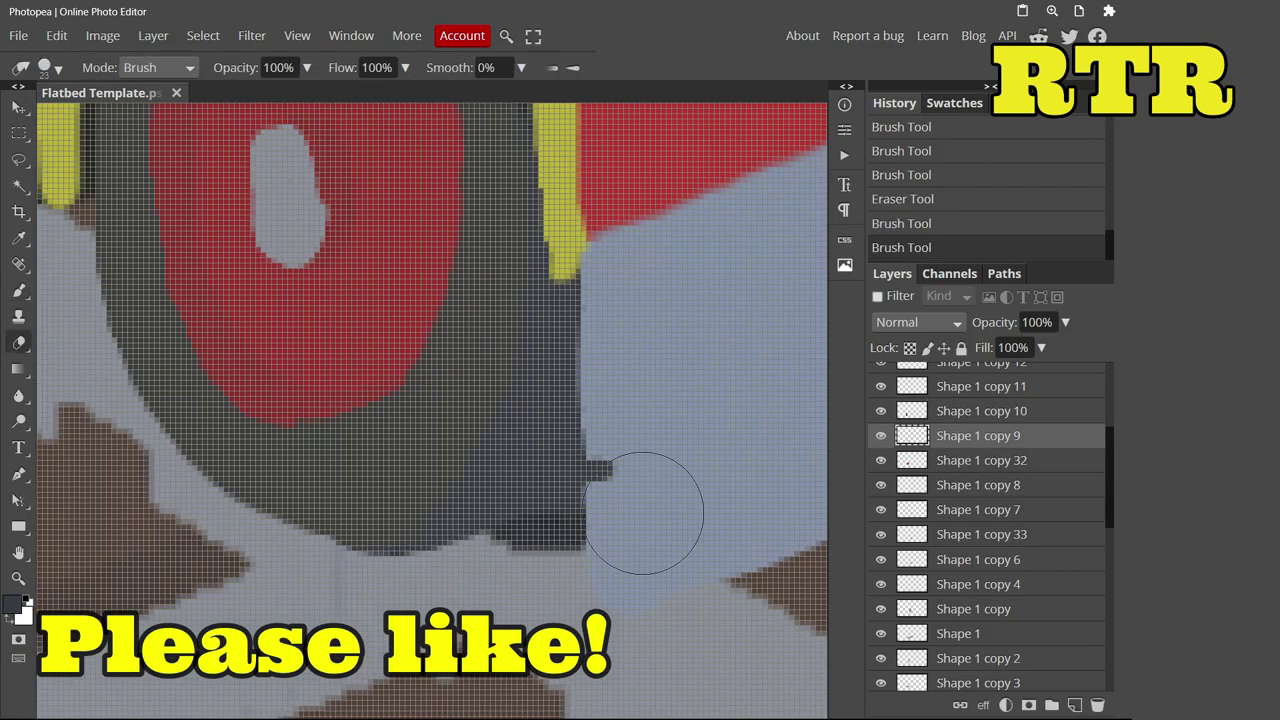
click(643, 500)
Set the brush colour to black
scroll(643, 500, up, 1)
key(b)
click(13, 603)
click(517, 426)
scroll(517, 426, down, 3)
scroll(477, 334, up, 5)
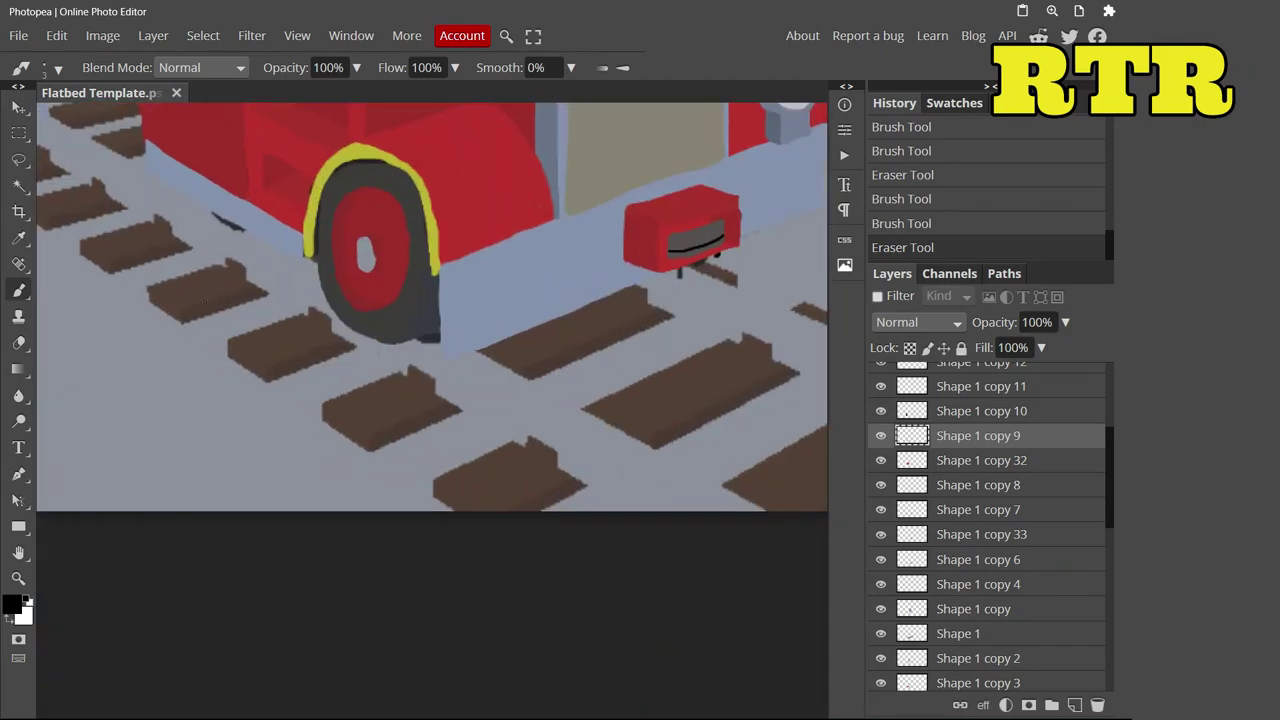
scroll(477, 334, down, 4)
Duplicate the front wheel layer Shape 1 copy 10, move the duplicate into the rear wheel opening and scale it down to fit
key(v)
scroll(212, 490, up, 2)
right_click(975, 411)
click(857, 263)
drag(557, 545, 134, 376)
key(ctrl+t)
drag(235, 507, 230, 437)
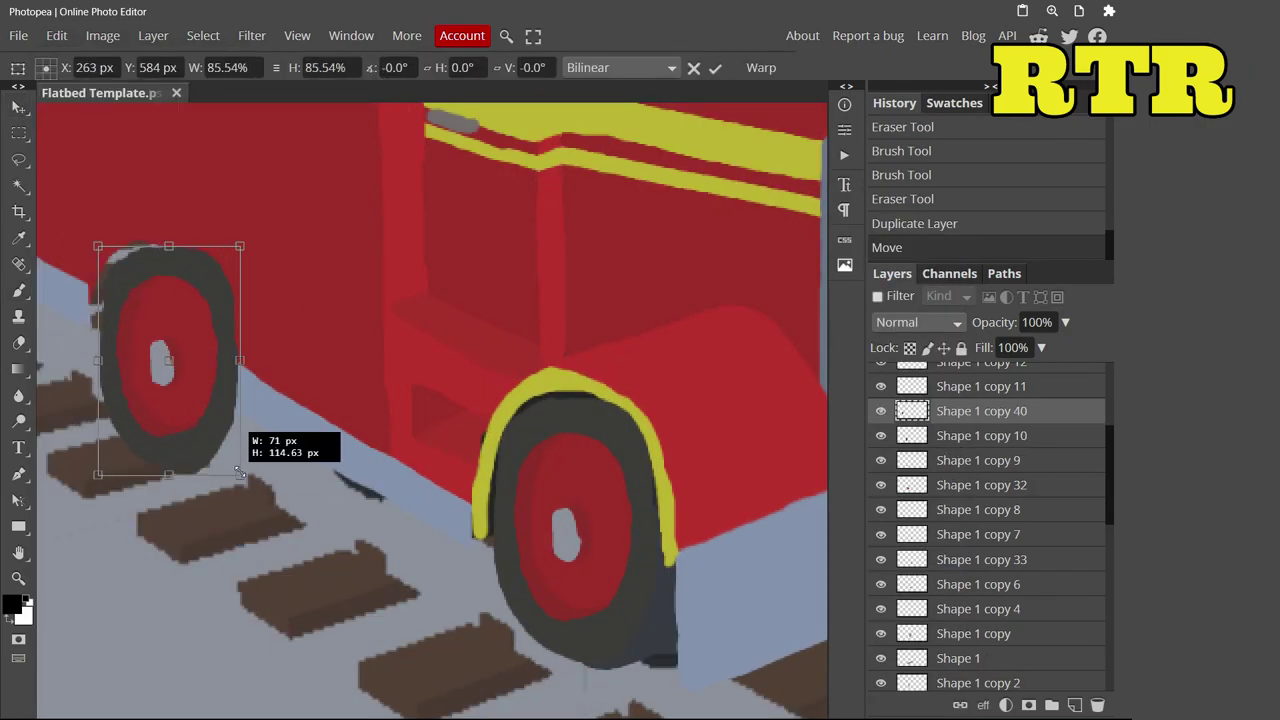
Reduce the height of the front wheel on Shape 1 copy 10 with Free Transform and adjust its tyre layer to match
click(990, 432)
click(56, 35)
mouse_move(86, 480)
click(283, 443)
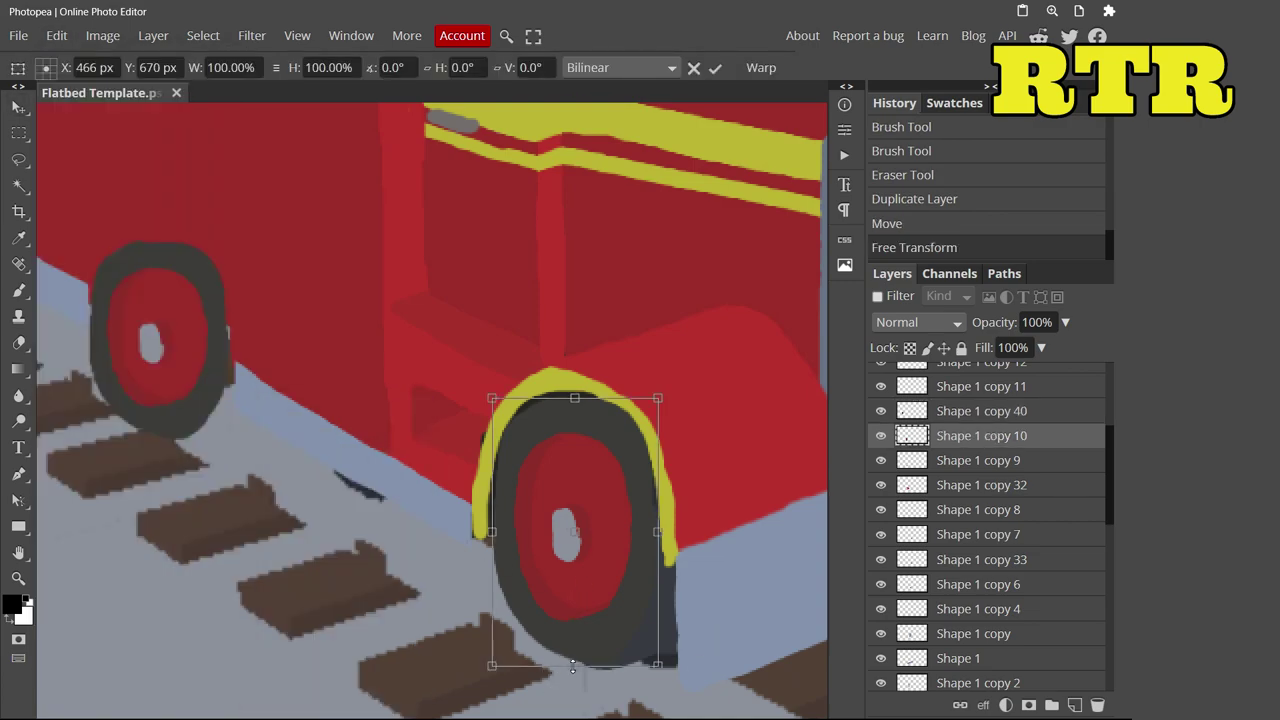
drag(575, 668, 582, 634)
key(Return)
key(ctrl+t)
Duplicate Shape 1 copy 9 and move the duplicate to the rear wheel
mouse_move(730, 633)
mouse_down()
mouse_move(664, 638)
mouse_move(232, 428)
mouse_move(236, 578)
mouse_up()
right_click(664, 638)
click(880, 263)
Paint the rear tyre's dark side on Shape 1 copy 41 in 373a40 with the 13 px brush and erase the excess
key(b)
scroll(430, 400, up, 3)
click(12, 604)
click(229, 551)
key(Return)
click(44, 67)
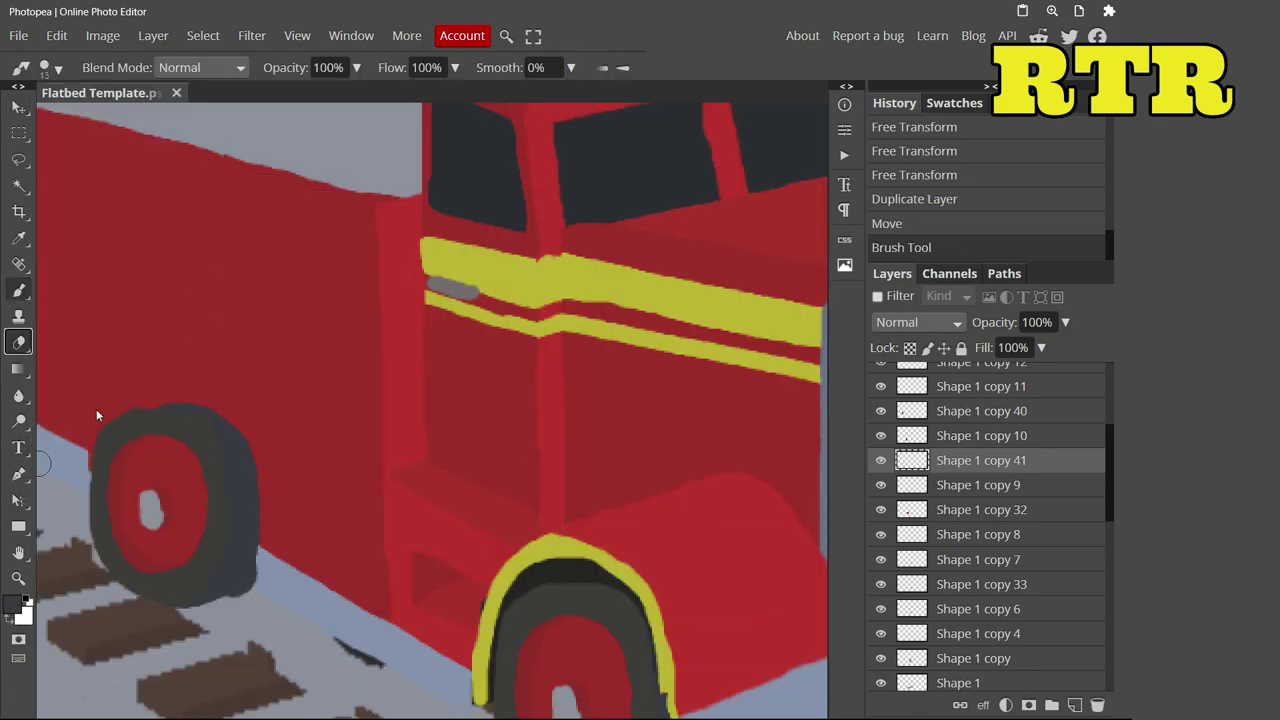
click(18, 344)
Paint a light red mudguard arch around the rear wheel on Shape 1 copy 41 with the 13 px brush and erase its uneven outer edge
scroll(430, 400, down, 3)
scroll(300, 450, up, 3)
key(b)
click(12, 604)
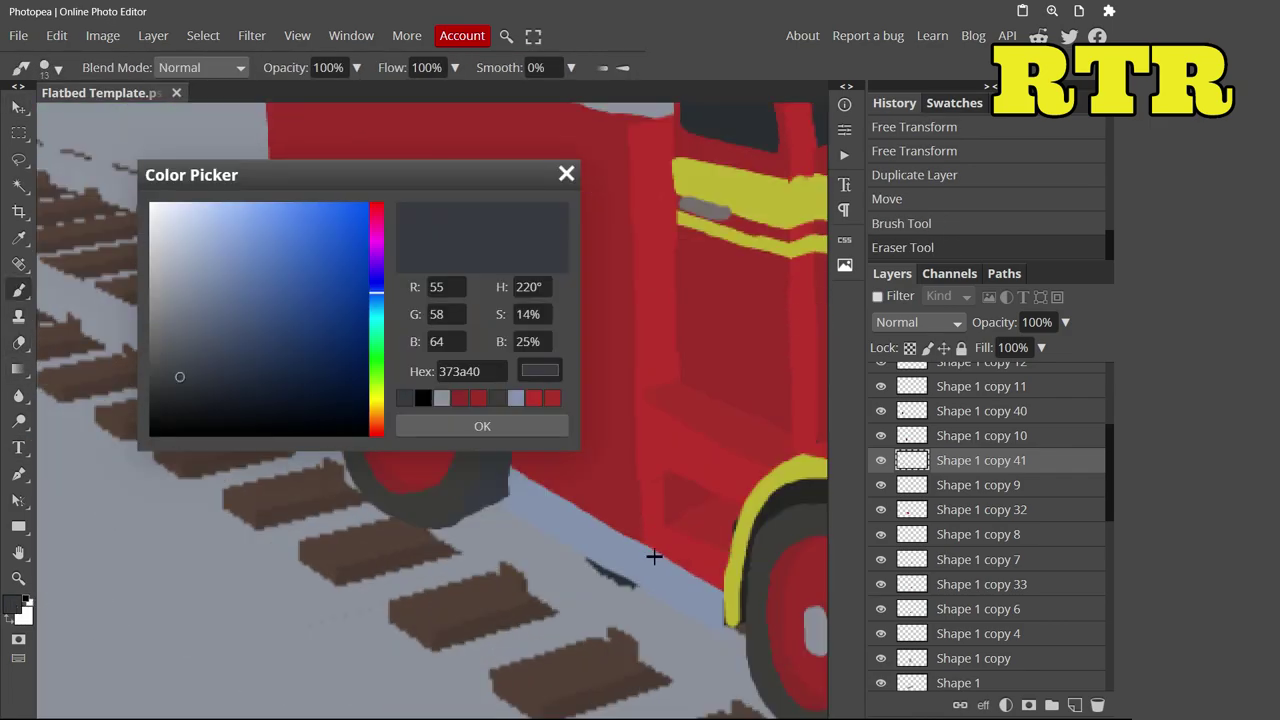
scroll(653, 557, down, 3)
click(600, 257)
key(Return)
scroll(215, 480, up, 3)
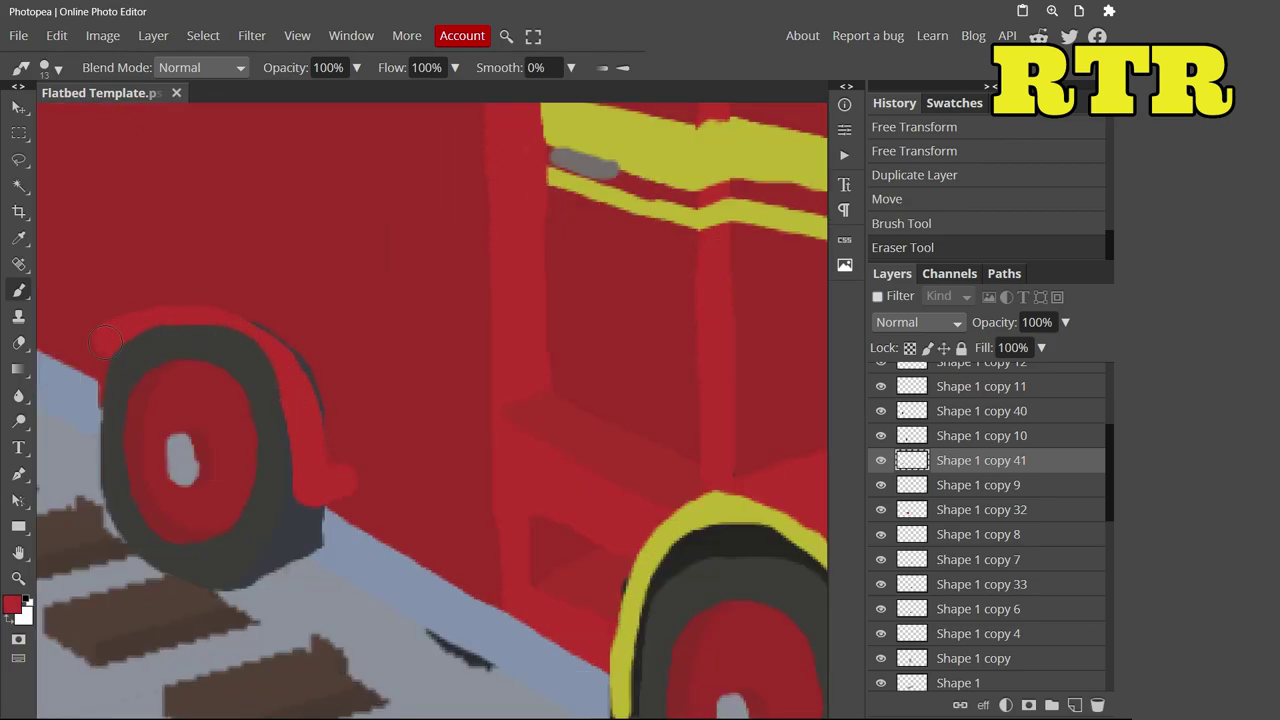
drag(171, 303, 85, 385)
key(e)
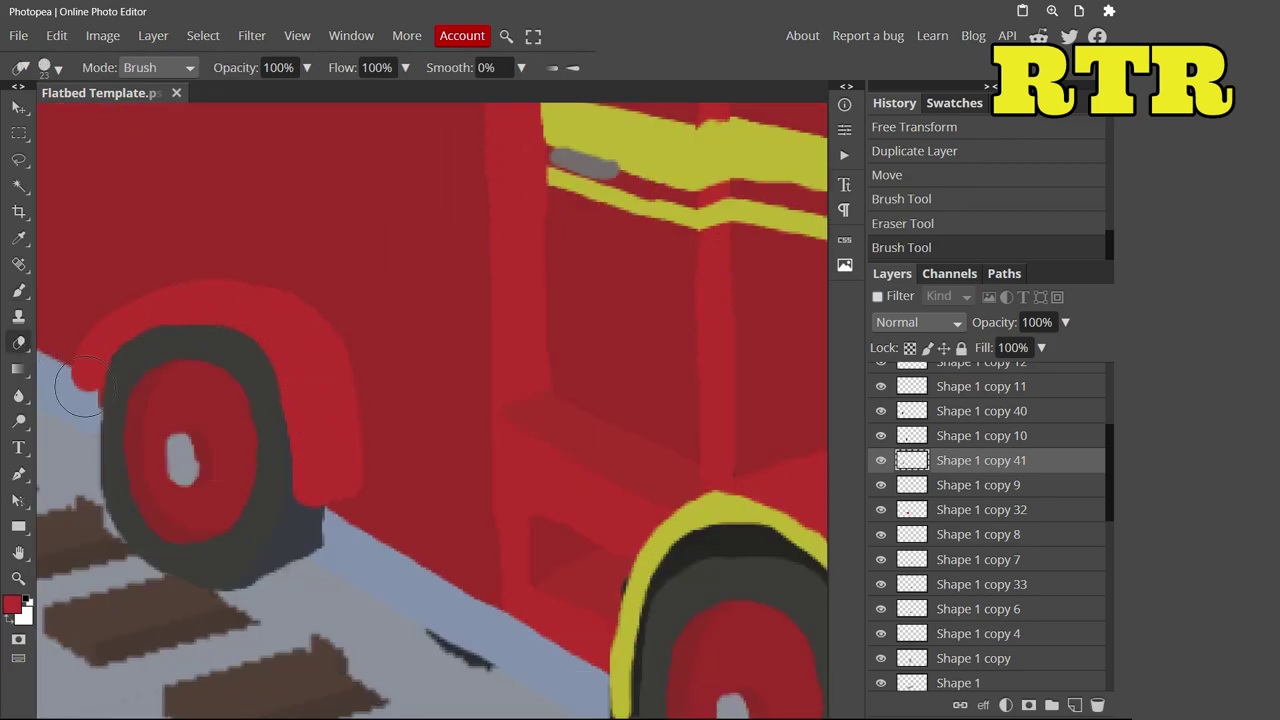
drag(162, 256, 110, 320)
Move the layer Shape 1 copy 13 down the layer order to directly above Background
scroll(430, 400, down, 3)
scroll(500, 450, up, 2)
scroll(980, 520, up, 5)
mouse_move(980, 573)
mouse_down()
mouse_move(1017, 694)
mouse_move(1015, 668)
mouse_up()
Paint over the railway sleepers on Shape 1 copy 13 with the ground's grey using the 73 px brush
key(b)
click(12, 604)
click(480, 600)
key(Return)
mouse_move(470, 580)
mouse_down()
mouse_move(400, 625)
mouse_move(583, 578)
mouse_up()
mouse_move(157, 500)
mouse_down()
mouse_move(164, 392)
mouse_move(75, 385)
mouse_up()
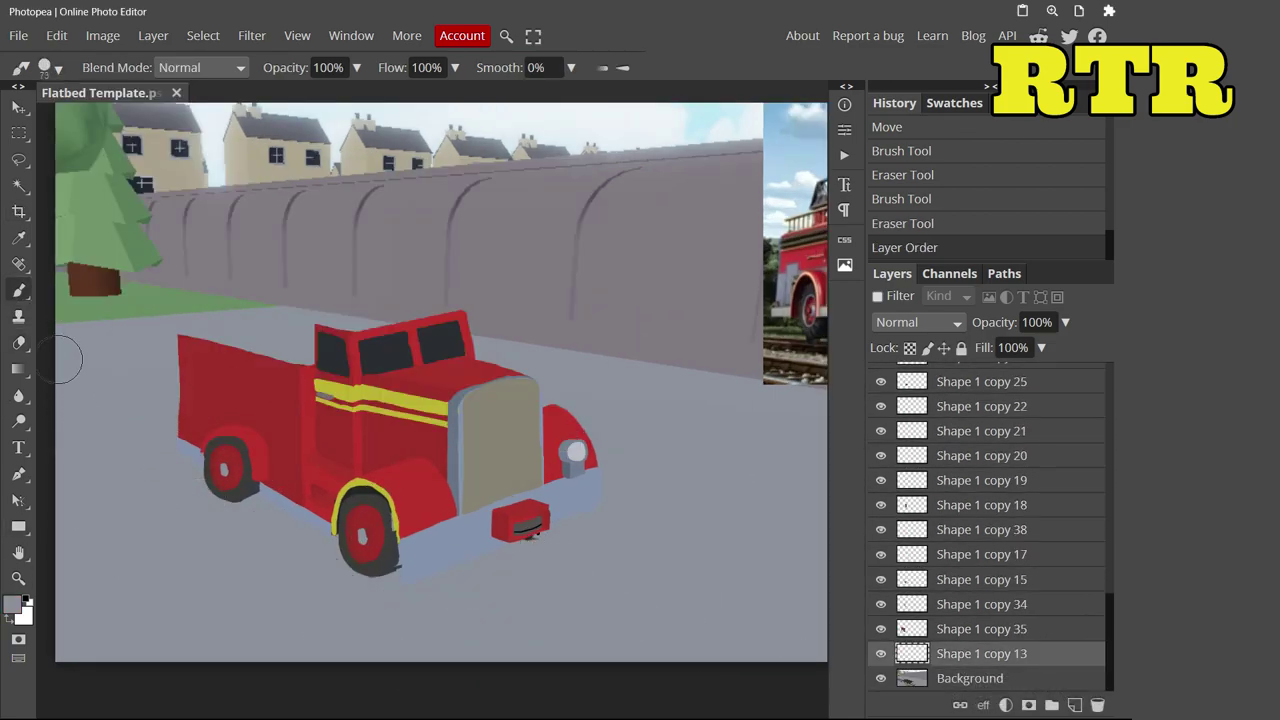
Reposition the rear wheel's layers inside the mudguard arch
key(v)
click(227, 474)
click(249, 489)
scroll(249, 489, up, 5)
drag(171, 537, 188, 531)
Touch up the rear mudguard in light red on Shape 1 copy 40 with the 10 px brush
scroll(210, 450, up, 2)
click(230, 364)
key(b)
alt+click(255, 330)
click(44, 67)
key(alt+bracketright)
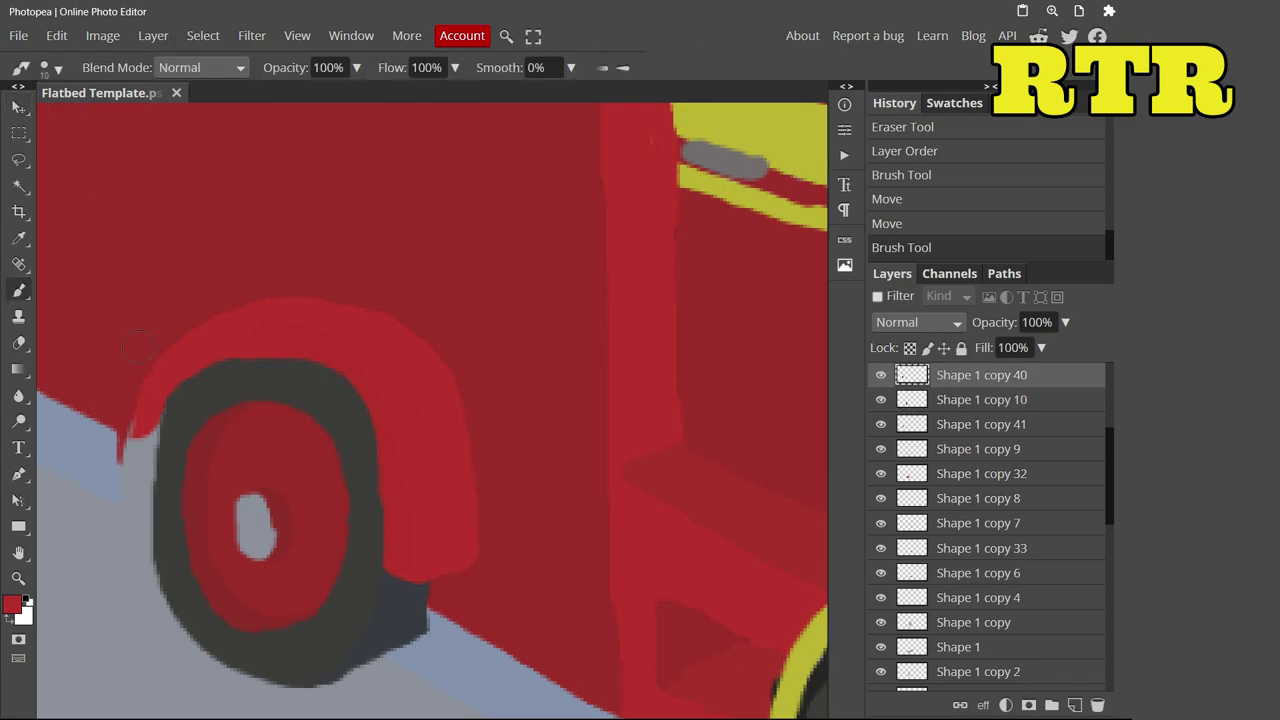
click(373, 445)
Erase the stray paint around the rear mudguard's lower end on Shape 1 copy 41 with the 23 px eraser
scroll(373, 445, down, 5)
scroll(300, 450, up, 1)
scroll(250, 480, down, 1)
scroll(108, 510, up, 4)
scroll(108, 510, down, 2)
key(e)
ctrl+click(278, 482)
click(280, 482)
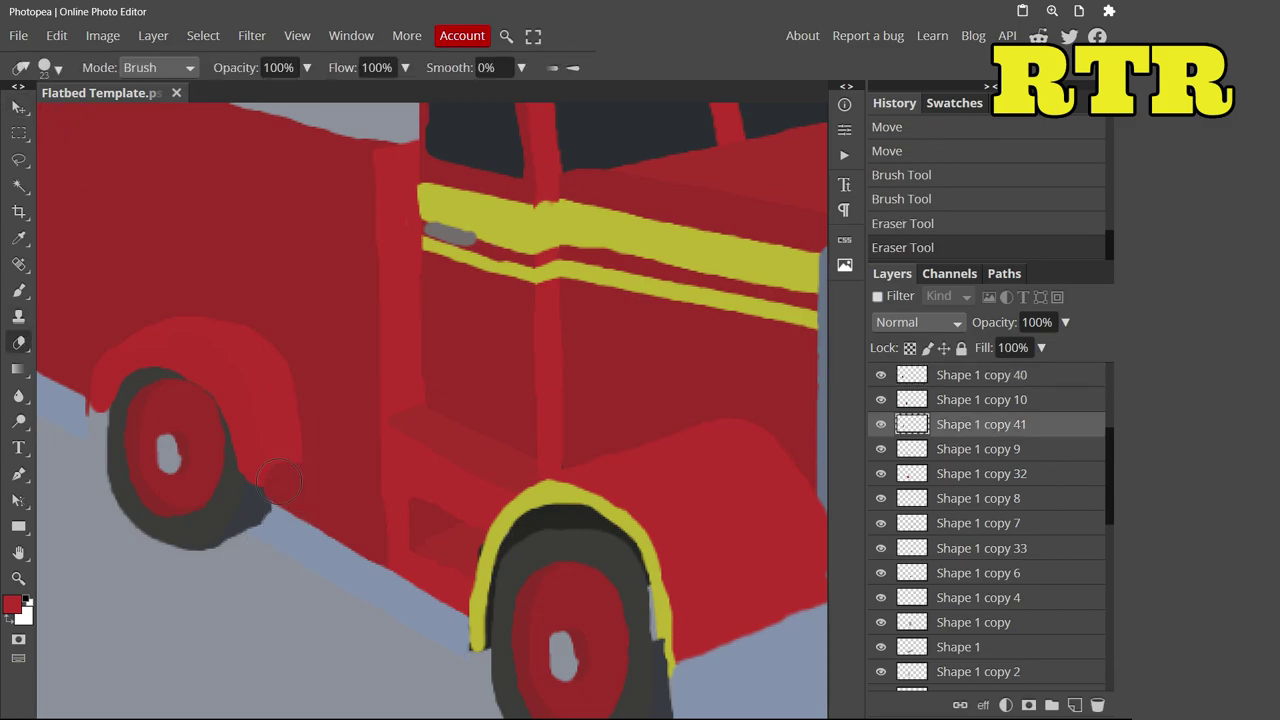
click(335, 470)
Extend the cab's broad yellow stripe along the rear body on Shape 1 copy 18 with the 10 px brush
scroll(335, 470, down, 6)
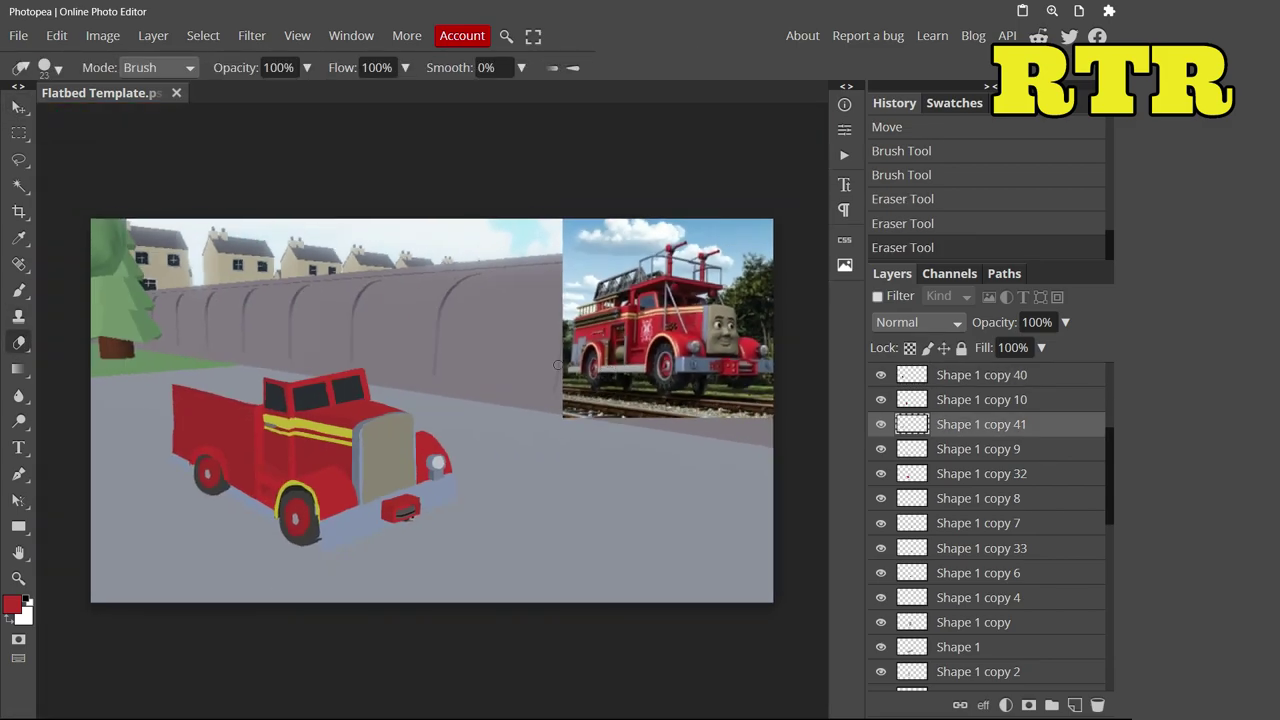
scroll(143, 391, up, 8)
key(v)
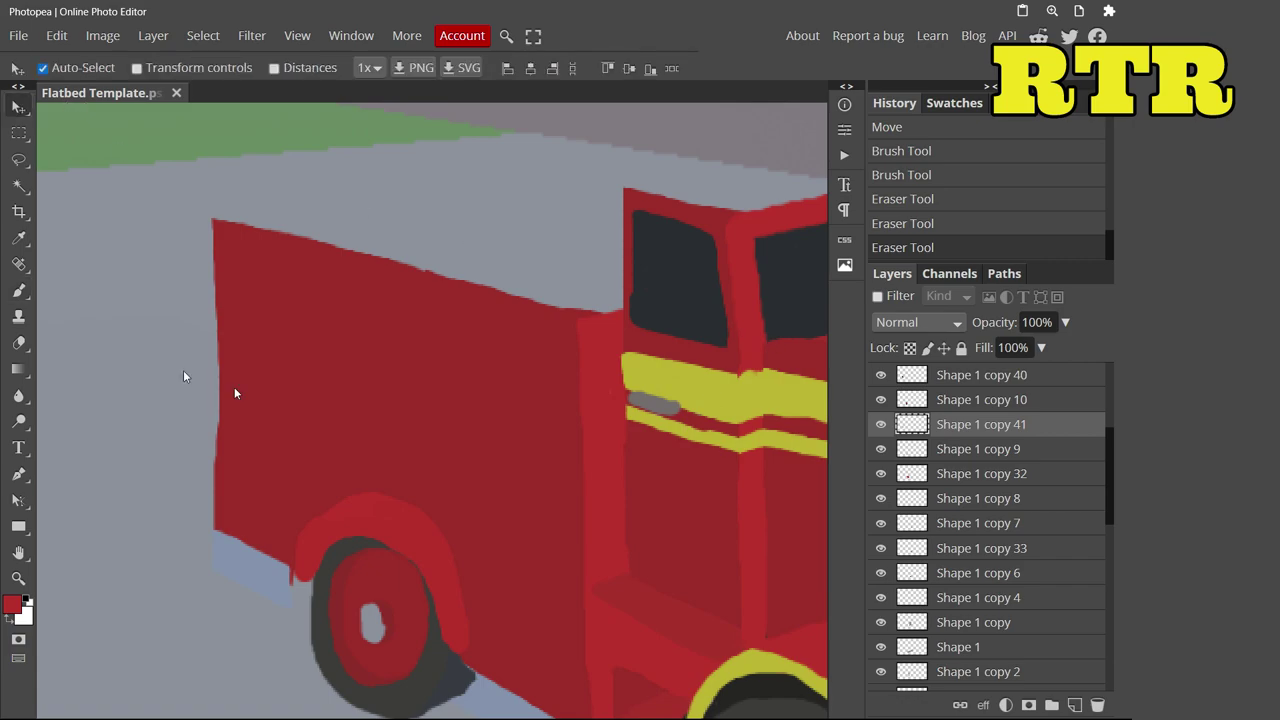
click(235, 393)
key(b)
click(737, 375)
scroll(629, 386, up, 2)
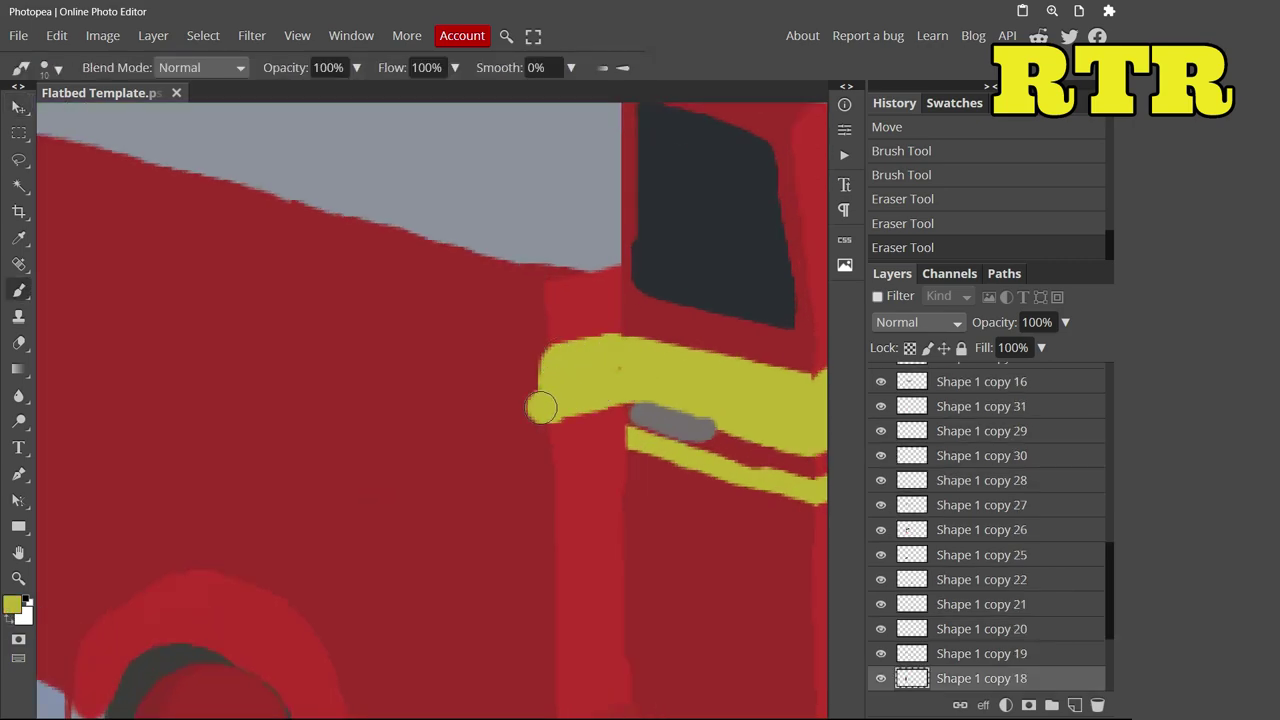
drag(540, 407, 330, 345)
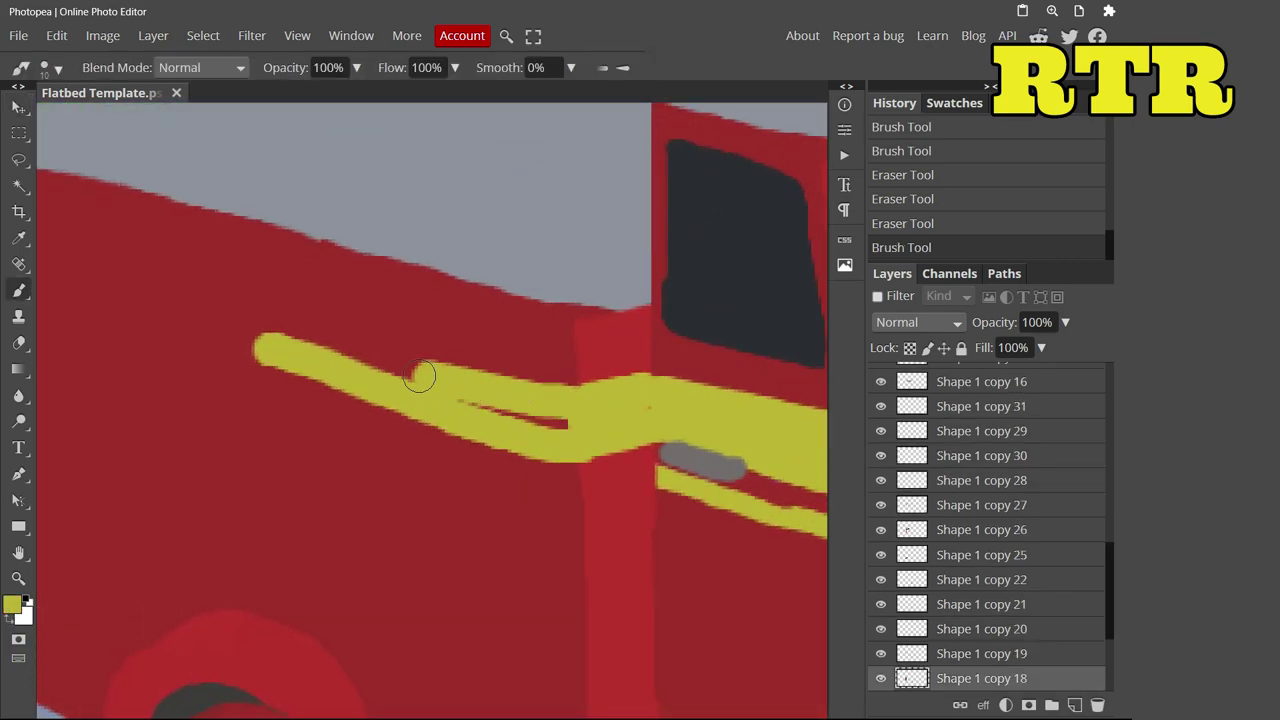
drag(337, 345, 150, 318)
scroll(235, 354, down, 2)
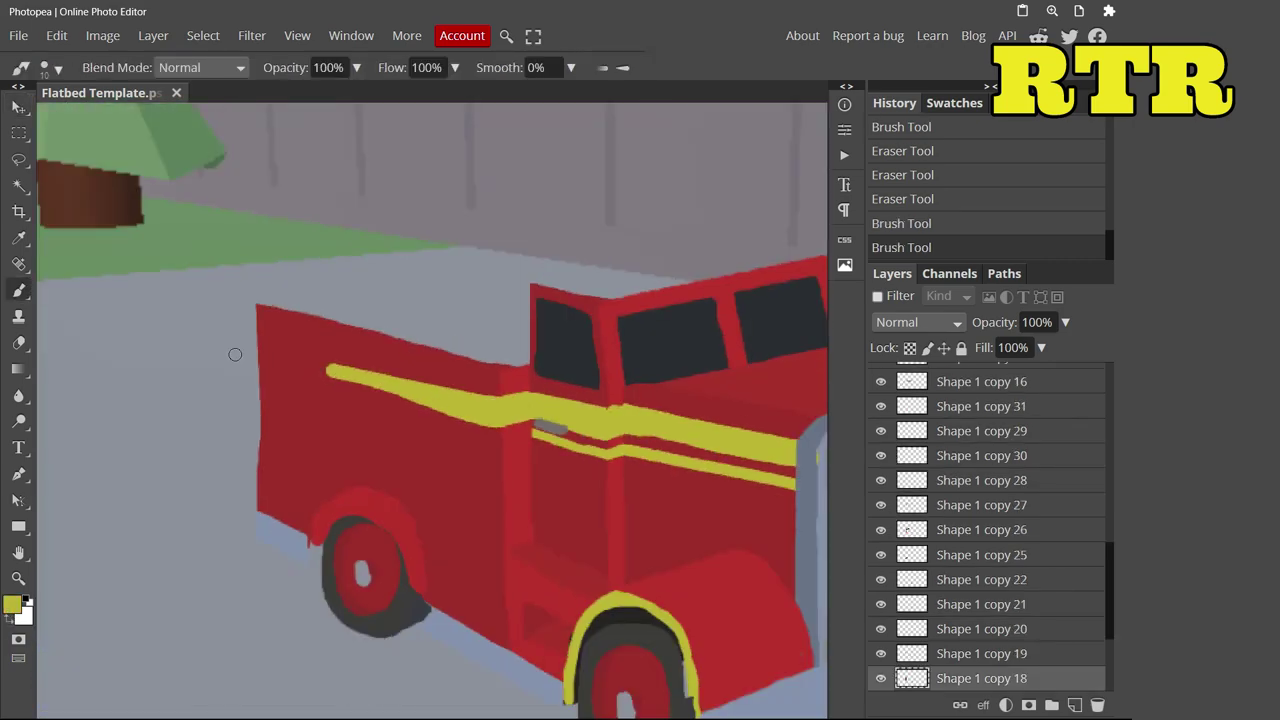
Complete the broad yellow stripe up to the body's rear edge and erase the overhanging paint
scroll(235, 354, up, 2)
mouse_move(752, 485)
mouse_down()
mouse_move(585, 455)
mouse_move(385, 391)
mouse_up()
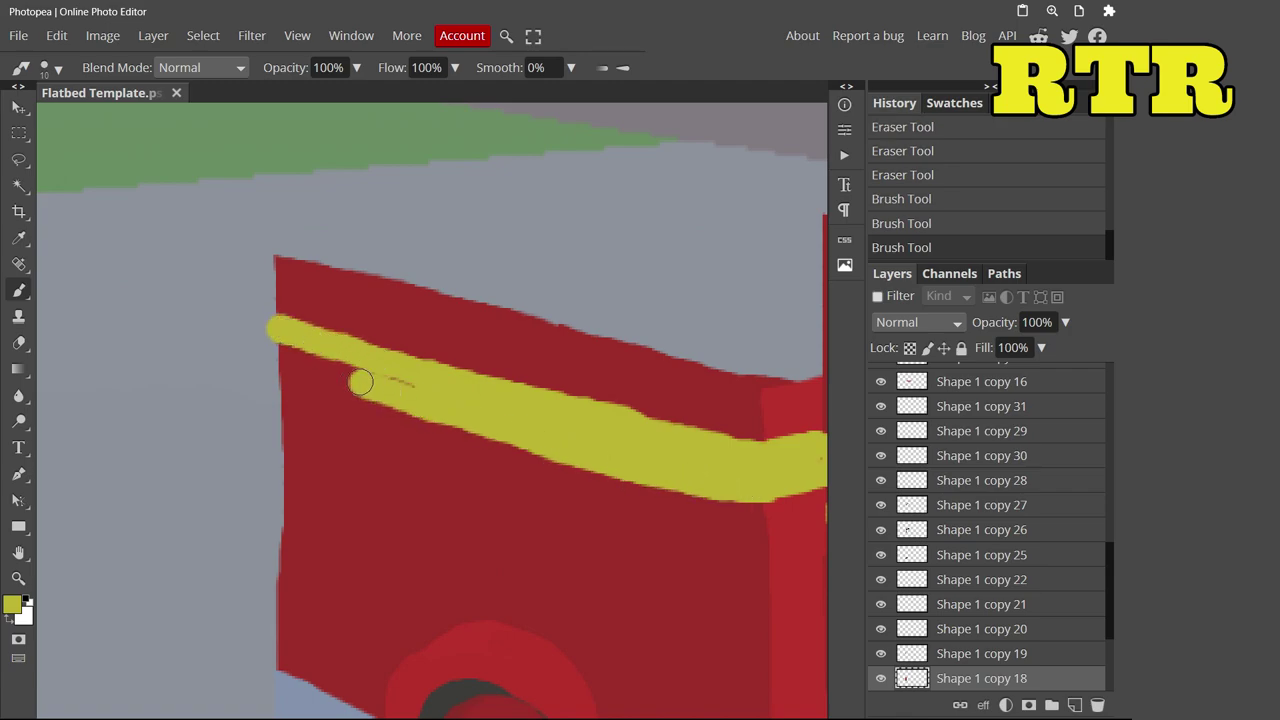
key(e)
mouse_move(254, 384)
mouse_down()
mouse_move(258, 330)
mouse_move(190, 338)
mouse_up()
scroll(276, 432, down, 2)
Paint the thin lower yellow stripe along the rear body with the 8 px brush and erase its overhanging end
key(b)
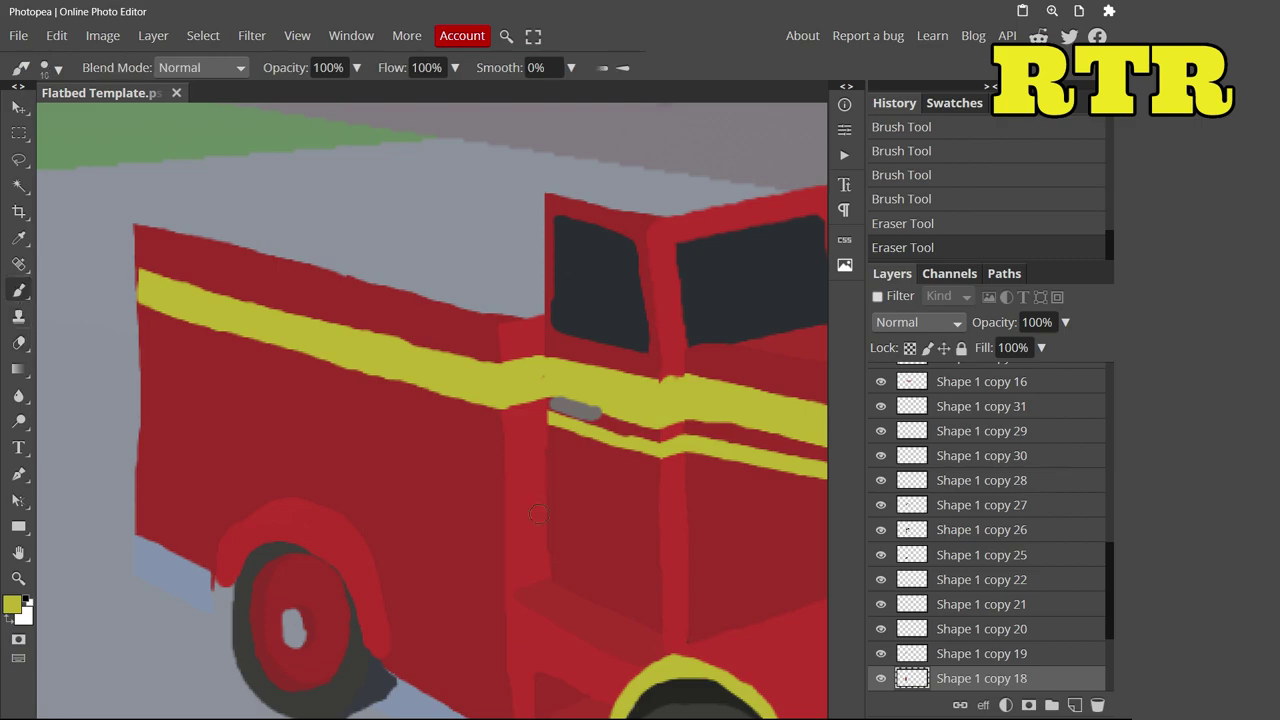
right_click(166, 121)
drag(549, 418, 511, 426)
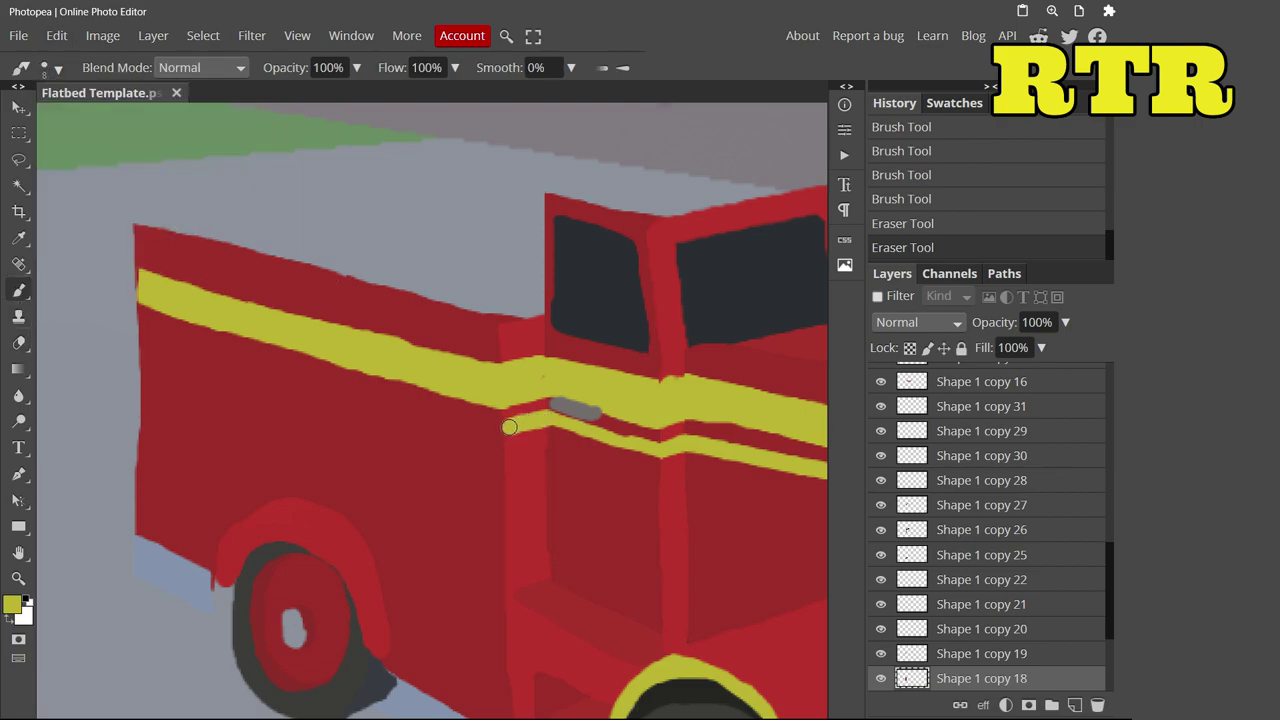
click(19, 343)
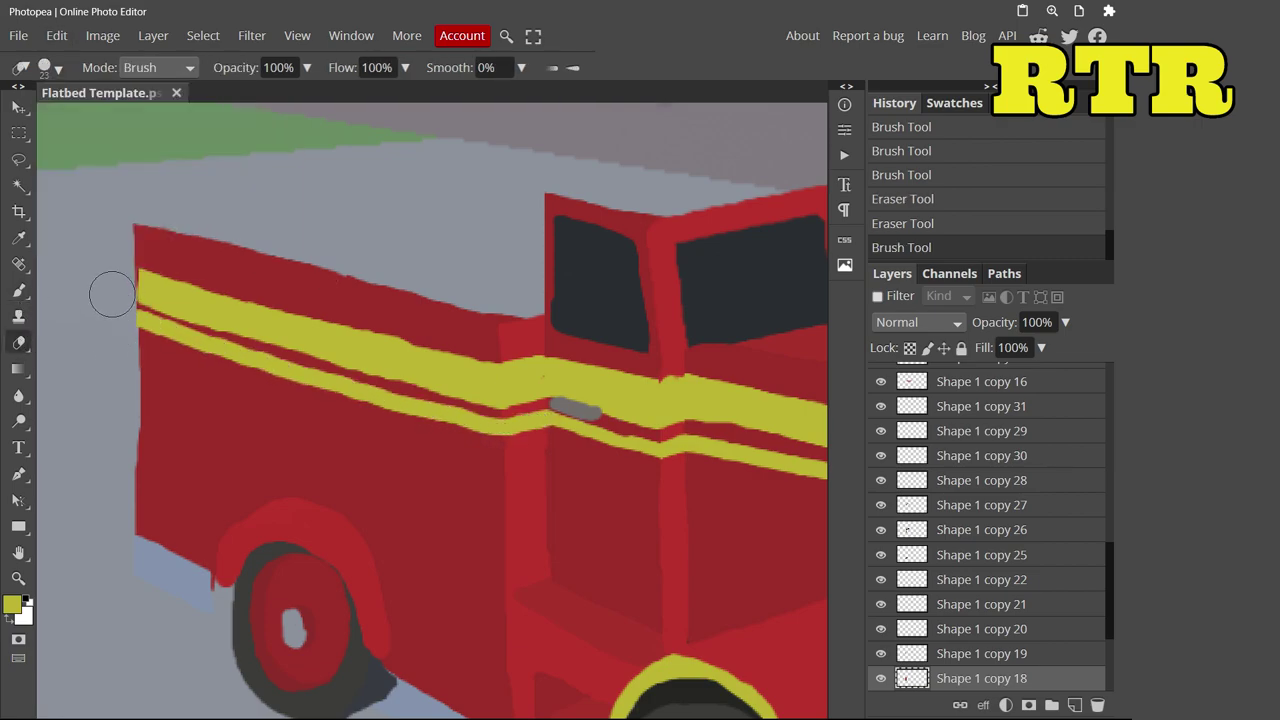
scroll(450, 320, down, 3)
scroll(588, 303, up, 5)
scroll(588, 303, down, 3)
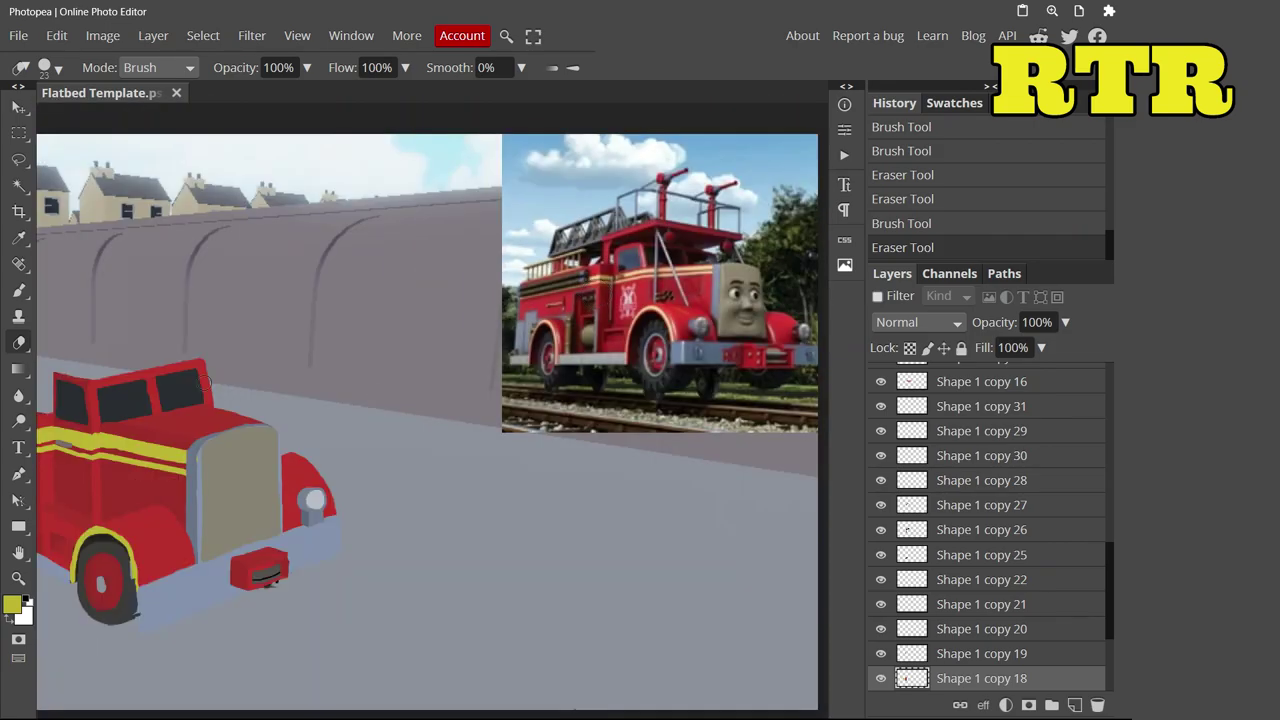
Try a brownish-grey Color Overlay on the running board layer Shape 1 copy 5
scroll(450, 400, left, 3)
scroll(1049, 409, down, 5)
click(962, 451)
key(b)
alt+click(361, 311)
key(v)
right_click(488, 425)
click(1011, 155)
click(212, 403)
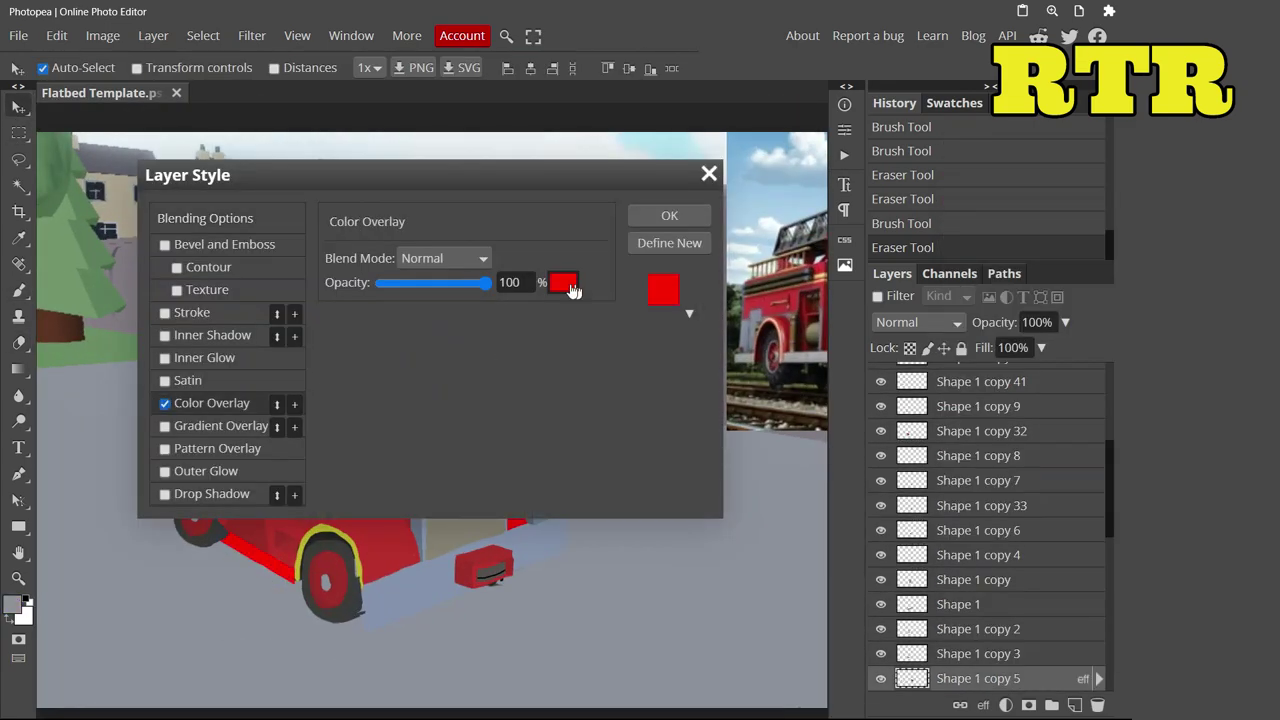
click(577, 278)
click(666, 214)
click(669, 215)
Try a Color Overlay and some erasing on Shape 1, and revert the history to before both layer styles
click(958, 604)
right_click(958, 604)
click(1011, 87)
click(165, 403)
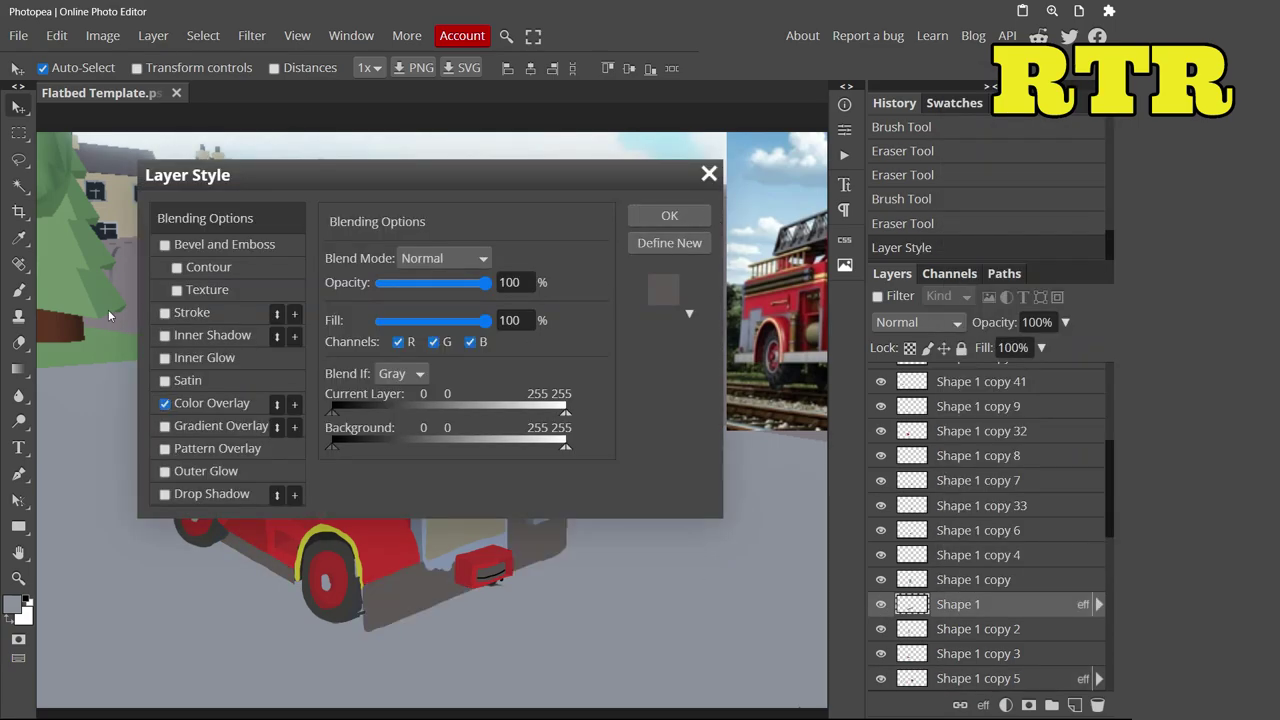
click(669, 215)
key(e)
drag(412, 566, 426, 580)
click(918, 196)
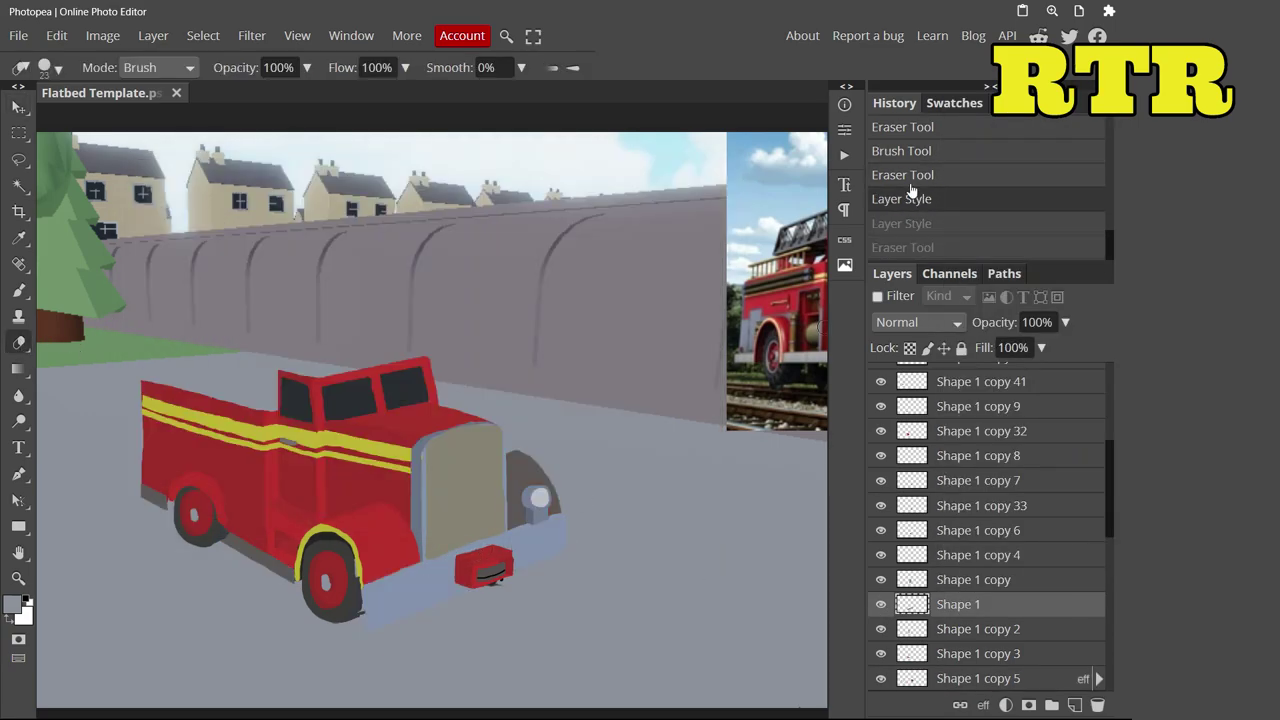
click(918, 176)
Select the layer Shape 1 copy 33 and set the brush colour to the body side's dark red
key(b)
scroll(432, 400, down, 2)
click(18, 107)
scroll(400, 523, up, 2)
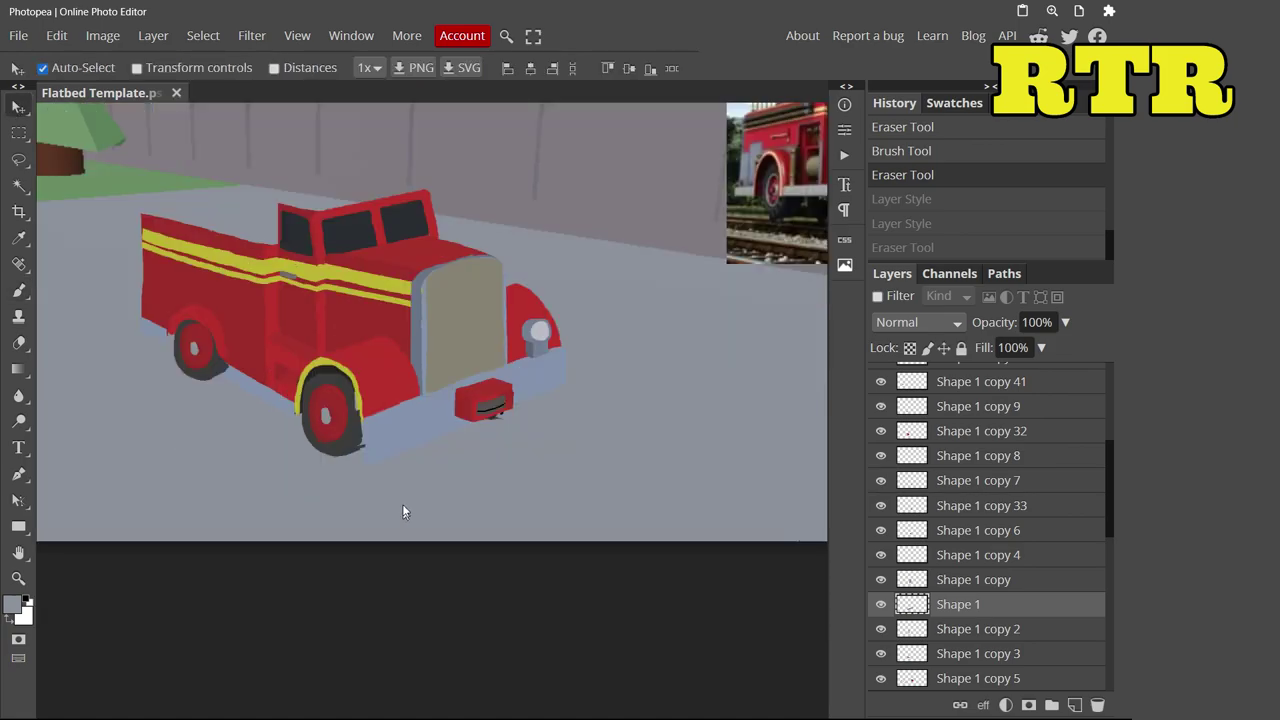
scroll(528, 430, down, 3)
click(12, 604)
click(480, 423)
key(b)
click(982, 505)
Try to paint a pillar and roof edge over the cab's side window in dark red and erase them
drag(283, 400, 292, 348)
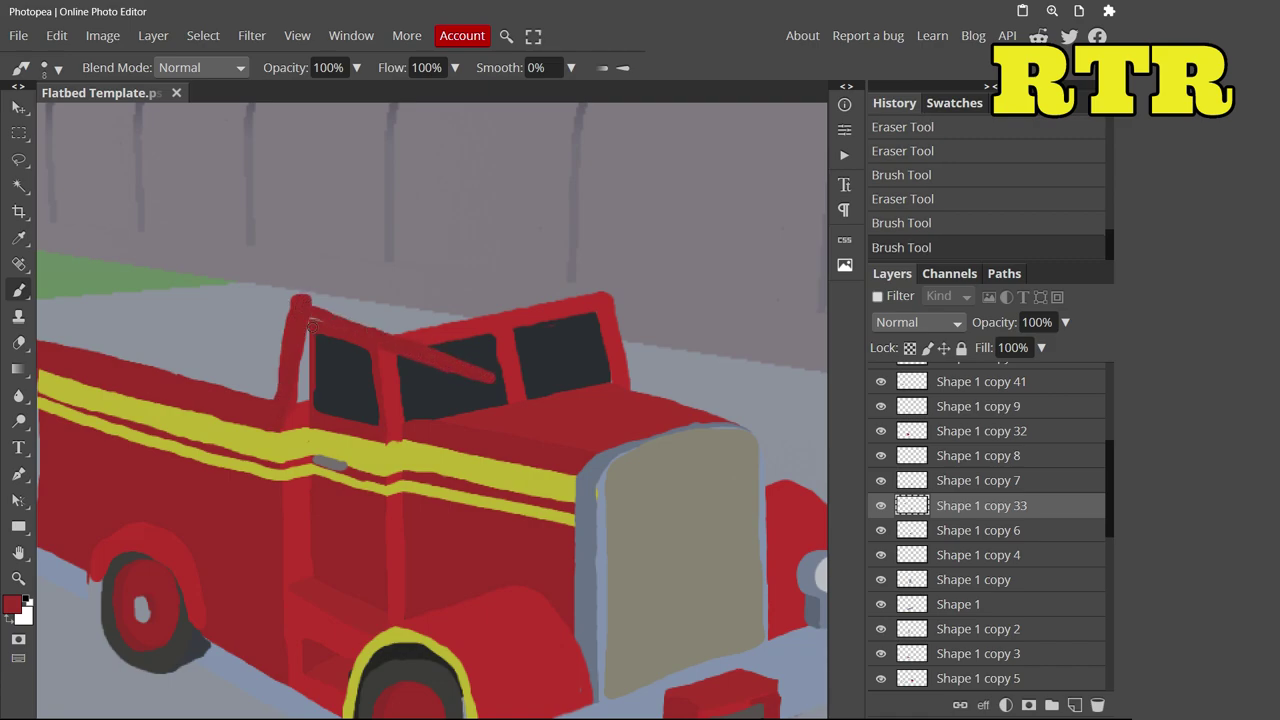
click(18, 340)
drag(415, 345, 475, 392)
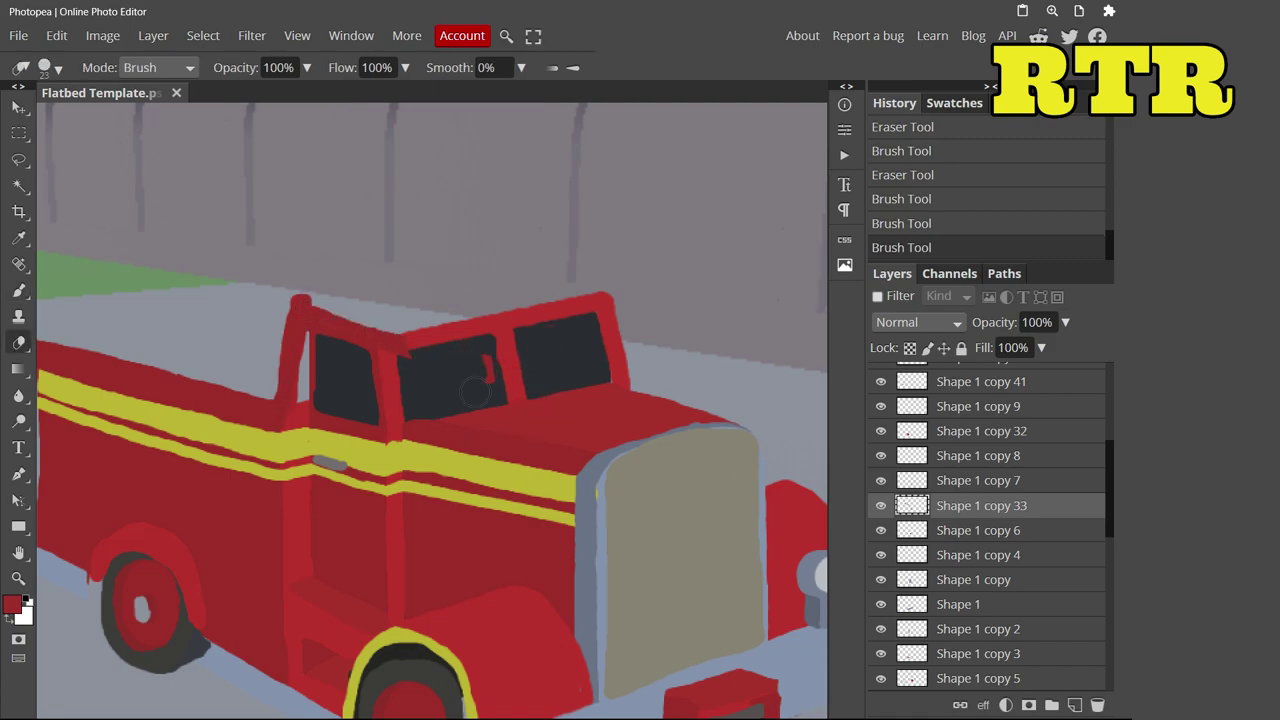
Paint a dark red pillar behind the cab and a roof beam along its top on Shape 1 copy 33, trimming the edges
key(b)
drag(281, 398, 283, 312)
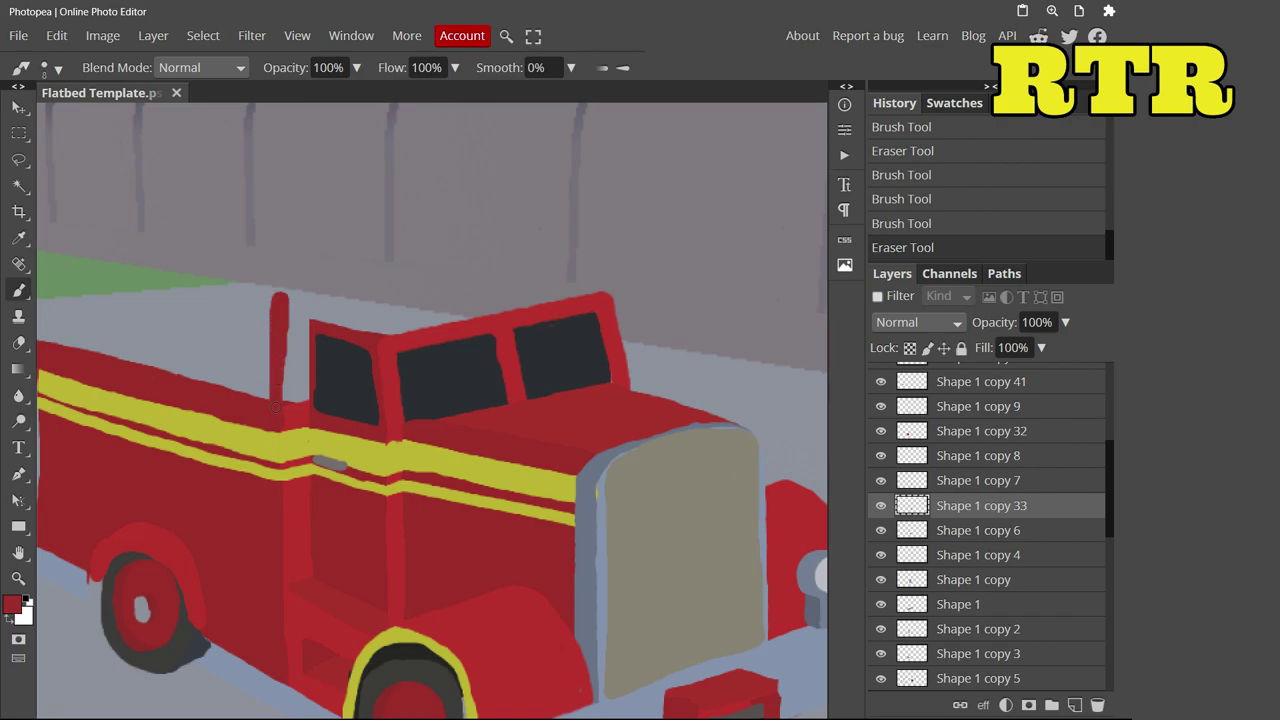
drag(276, 407, 284, 376)
alt+scroll(284, 376, down, 3)
alt+scroll(125, 438, up, 4)
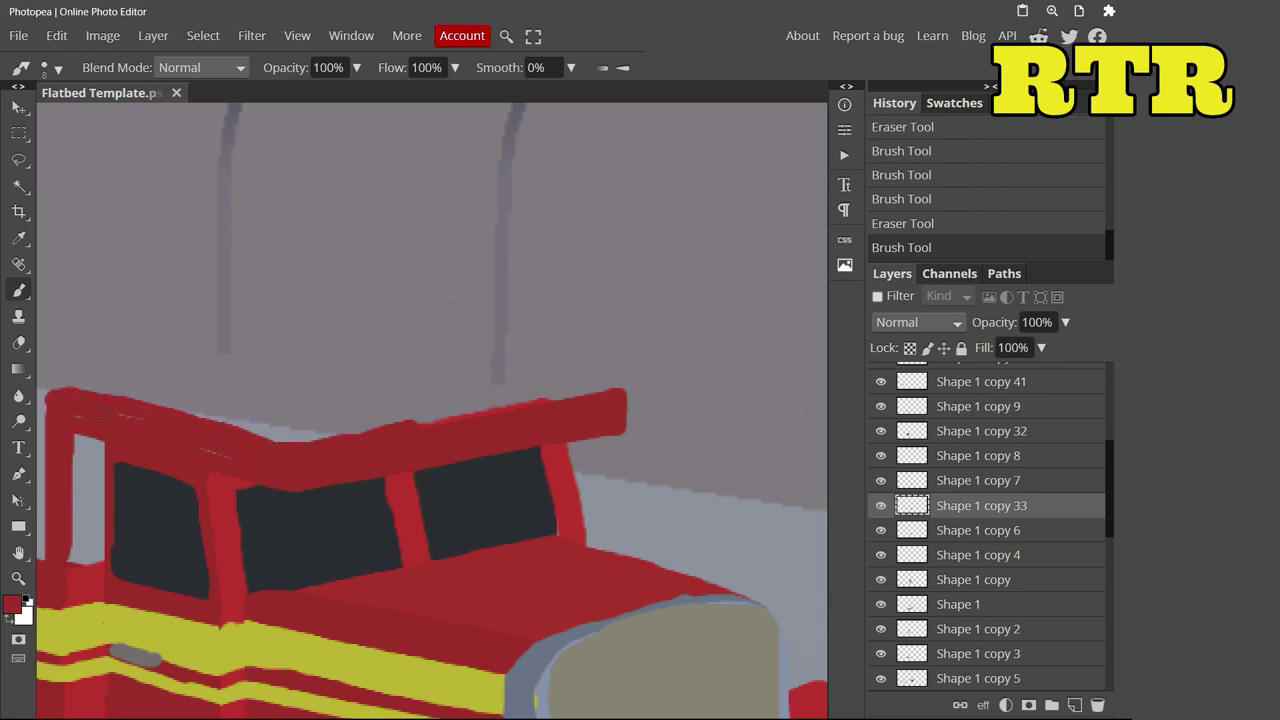
click(18, 342)
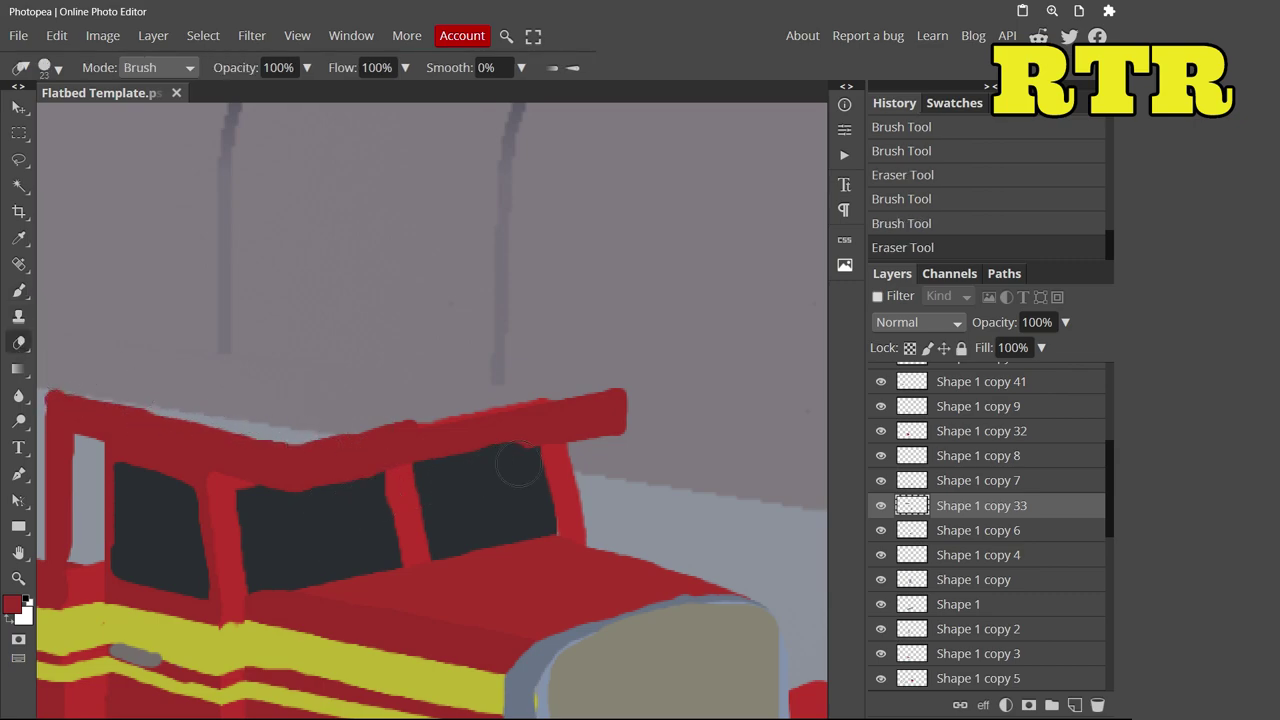
Paint blue-grey support struts from the roof down both sides of the bonnet on Shape 1 copy 6 and erase their uneven ends
click(28, 291)
alt+scroll(613, 397, down, 3)
alt+scroll(484, 612, up, 3)
alt+scroll(484, 612, up, 1)
key(alt+bracketleft)
click(12, 604)
click(484, 612)
key(Return)
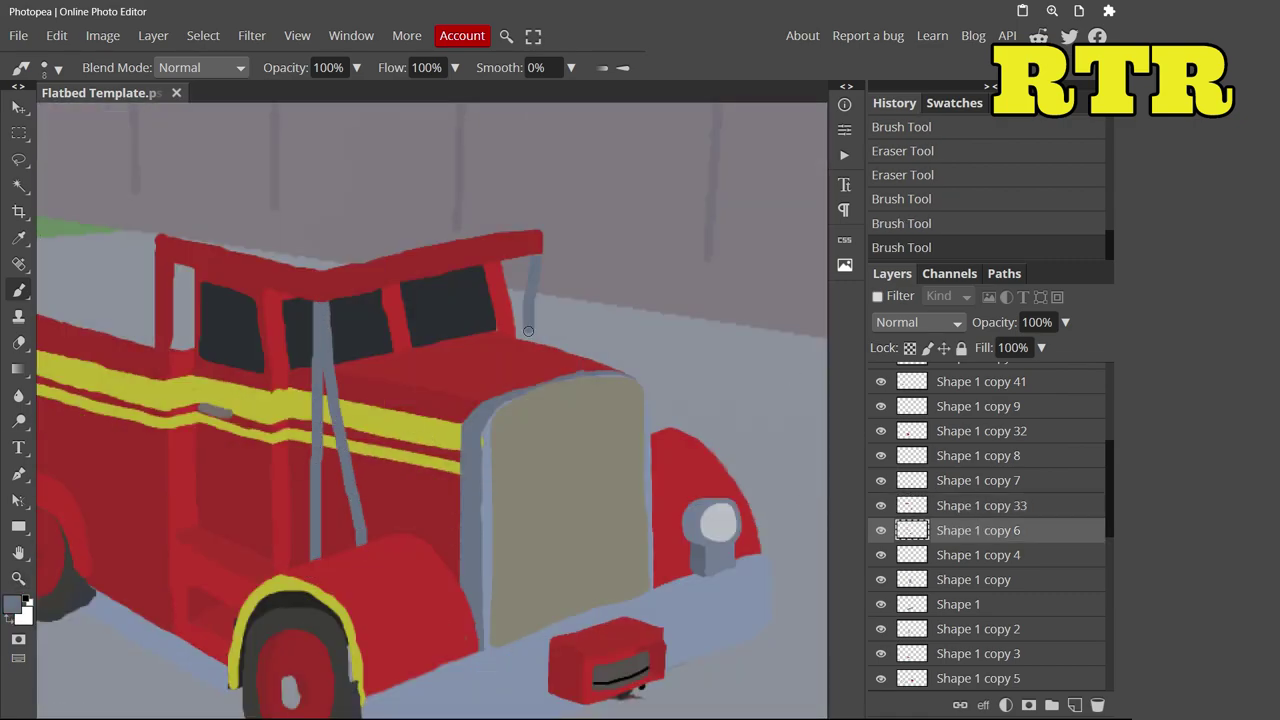
key(e)
mouse_move(544, 332)
mouse_down()
mouse_move(549, 375)
mouse_move(529, 342)
mouse_up()
alt+scroll(402, 445, down, 3)
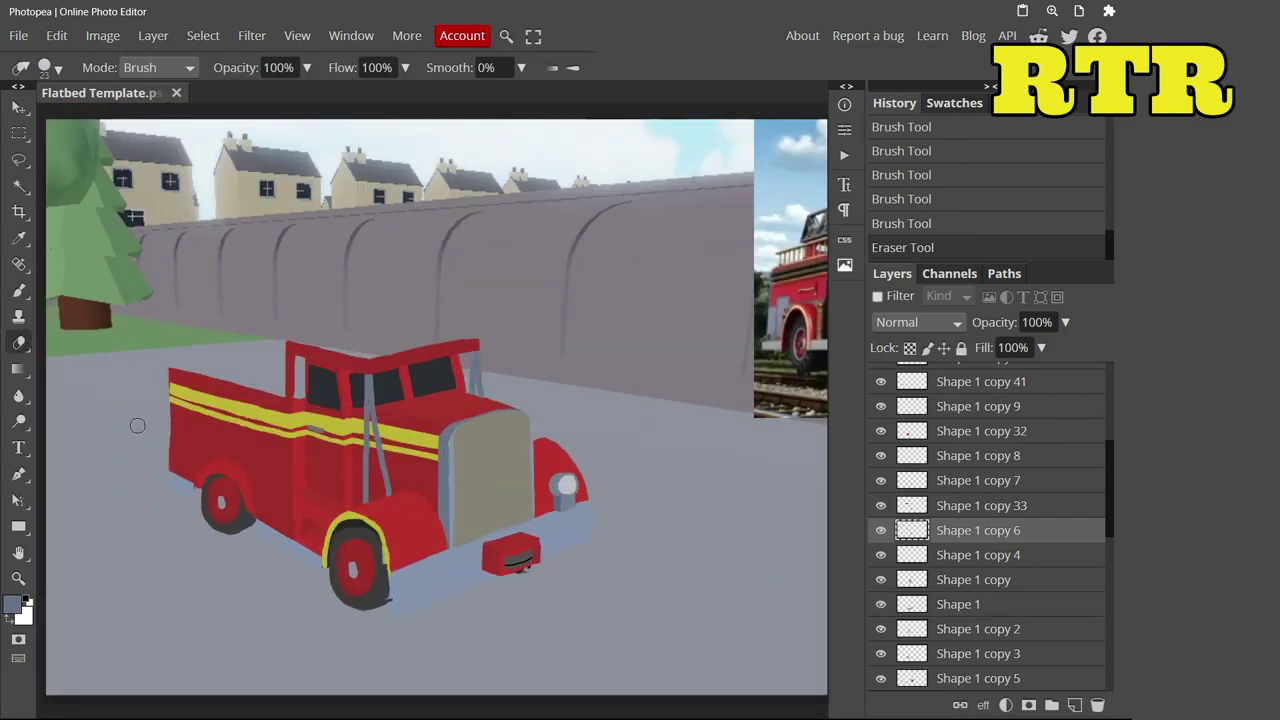
Paint yellow trim along the rear wheel arch with the 8 px brush, undoing the stray stroke
alt+scroll(137, 425, down, 2)
key(b)
click(12, 604)
click(311, 494)
key(Return)
alt+scroll(527, 492, up, 5)
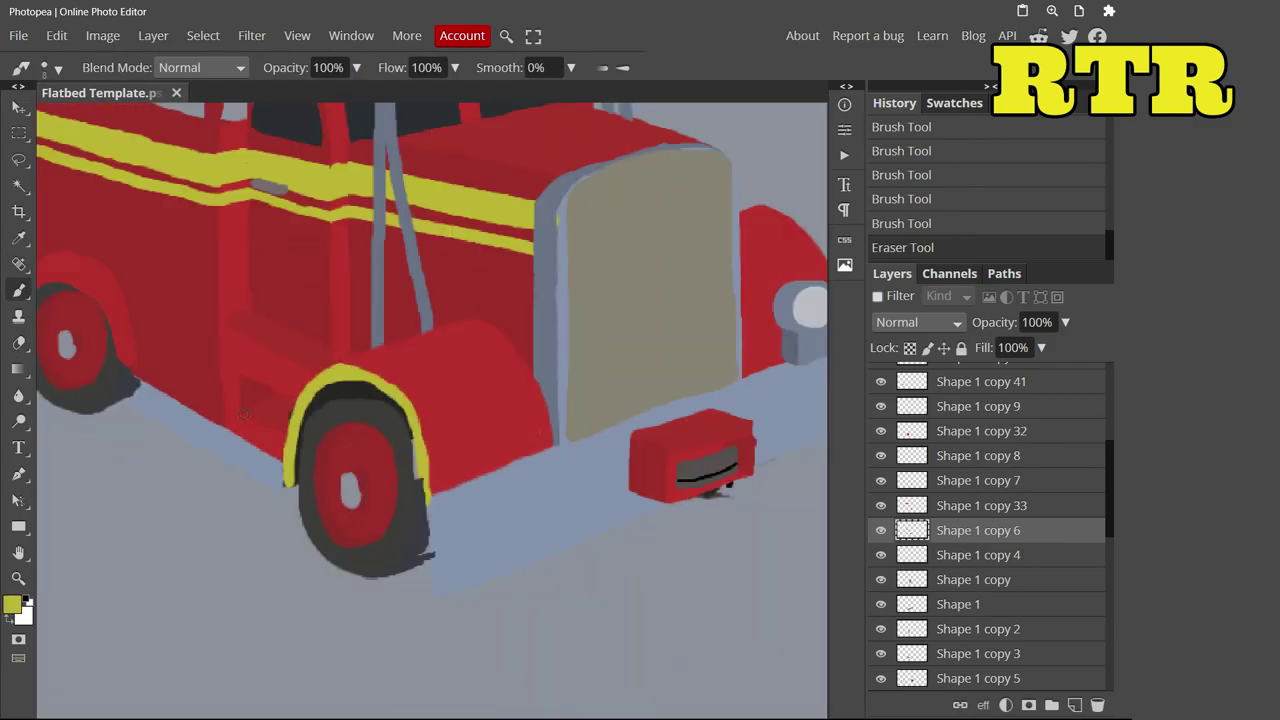
mouse_move(527, 492)
mouse_down()
mouse_move(445, 295)
mouse_move(303, 303)
mouse_move(259, 397)
mouse_move(378, 288)
mouse_move(488, 370)
mouse_move(529, 503)
mouse_up()
key(ctrl+z)
Paint a dark tube with a darker end cap over the rear body's yellow stripe on Shape 1 copy 36
scroll(529, 503, down, 5)
scroll(660, 440, up, 2)
scroll(635, 385, down, 3)
scroll(317, 440, up, 5)
ctrl+click(69, 455)
click(12, 604)
click(482, 426)
drag(390, 418, 468, 440)
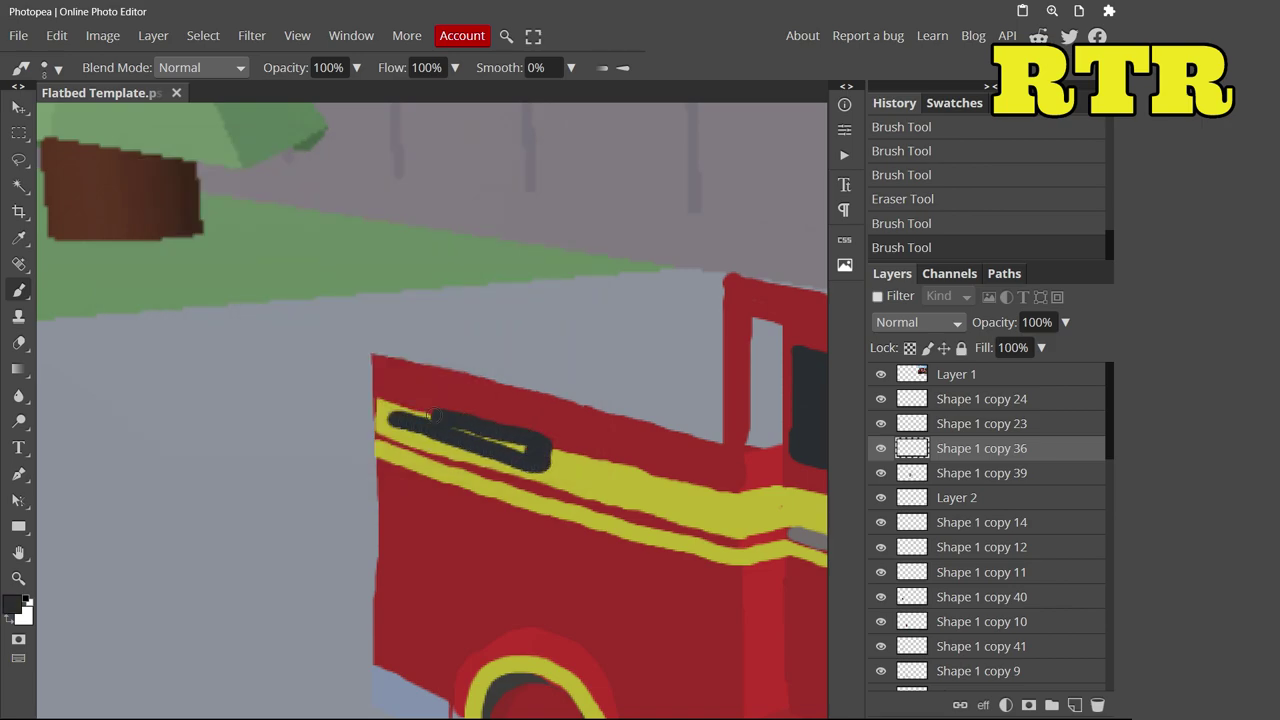
click(12, 604)
click(493, 437)
click(533, 455)
Duplicate the dark tube's layer Shape 1 copy 36 and place the duplicate directly below the original tube
key(ctrl+j)
key(v)
drag(478, 421, 490, 471)
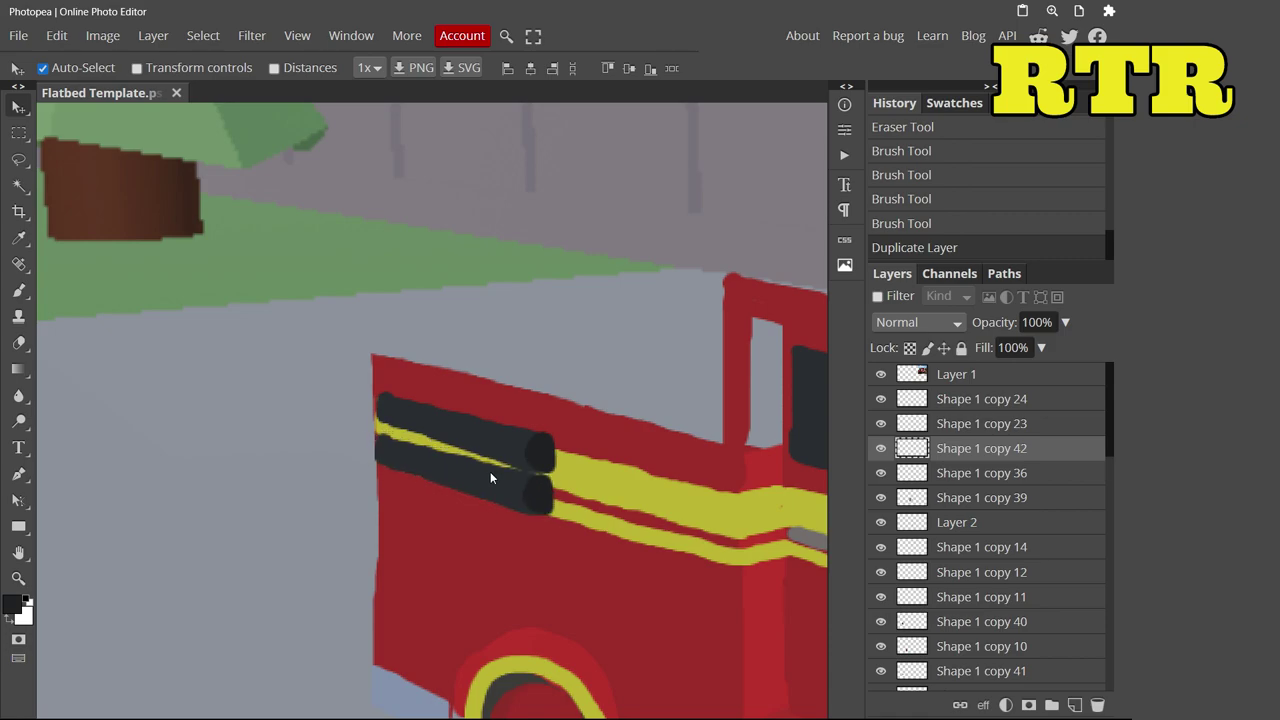
Copy a rectangular selection of the artwork and paste it four times as new layers above Shape 1 copy 5
scroll(490, 471, down, 3)
scroll(565, 248, up, 3)
ctrl+click(565, 248)
key(m)
drag(565, 248, 600, 262)
key(ctrl+c)
key(ctrl+v)
key(ctrl+v)
key(ctrl+v)
key(ctrl+v)
key(v)
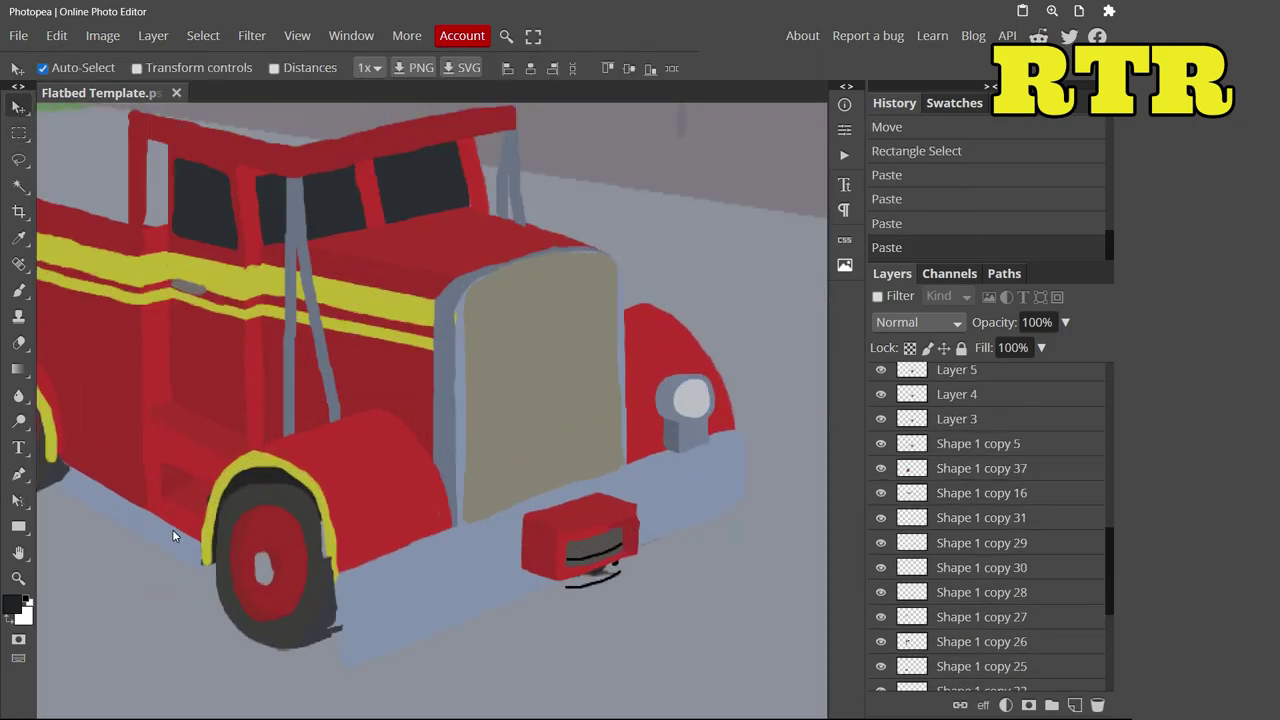
Apply a brownish-grey Color Overlay to the running board layer Shape 1 copy 5
double_click(1040, 443)
click(165, 405)
key(Return)
Erase the excess paint beside the rear wheel on layer Shape 1 copy 41
click(62, 456)
key(e)
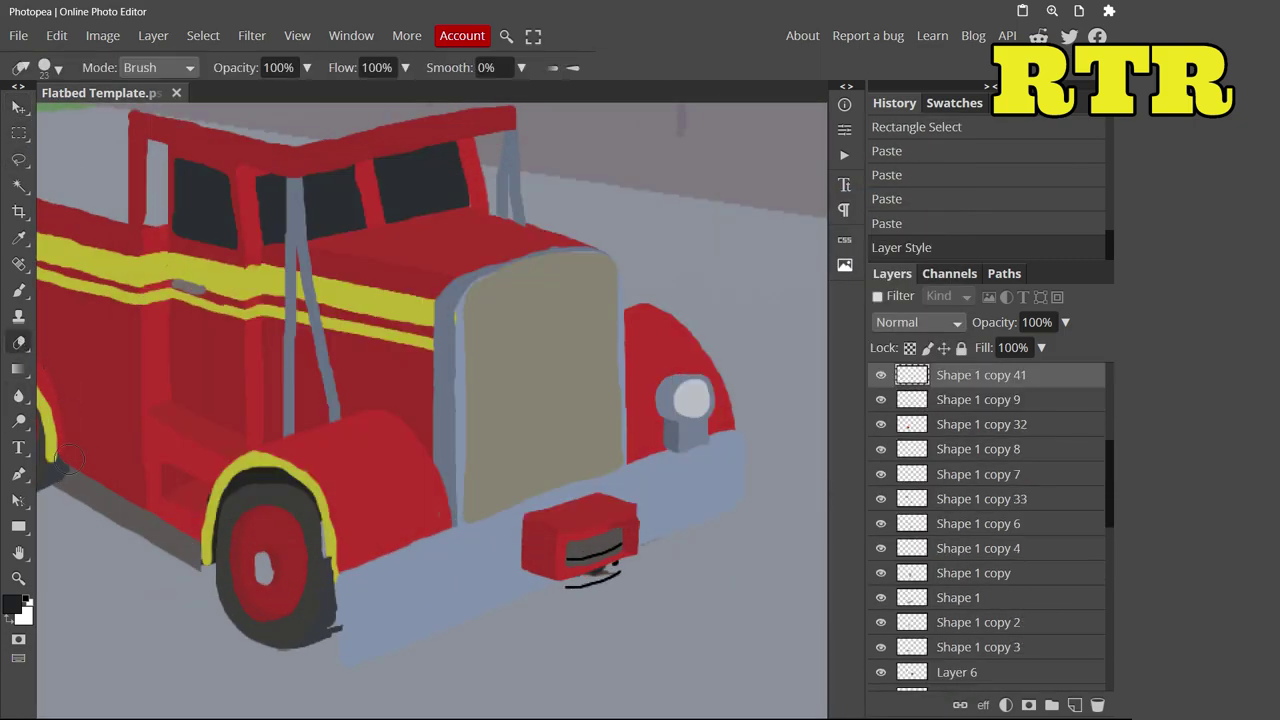
drag(56, 465, 54, 482)
scroll(62, 474, down, 5)
scroll(471, 557, up, 6)
key(v)
click(525, 445)
key(e)
key(v)
scroll(246, 323, down, 3)
Touch up the running board's front end beside the front wheel on Shape 1 copy 5 with brownish-grey brush strokes and the eraser
click(286, 509)
key(b)
click(13, 604)
click(434, 423)
drag(371, 130, 443, 160)
scroll(320, 509, down, 3)
scroll(265, 438, up, 4)
click(284, 540)
scroll(285, 550, down, 2)
key(e)
click(280, 545)
scroll(280, 545, down, 5)
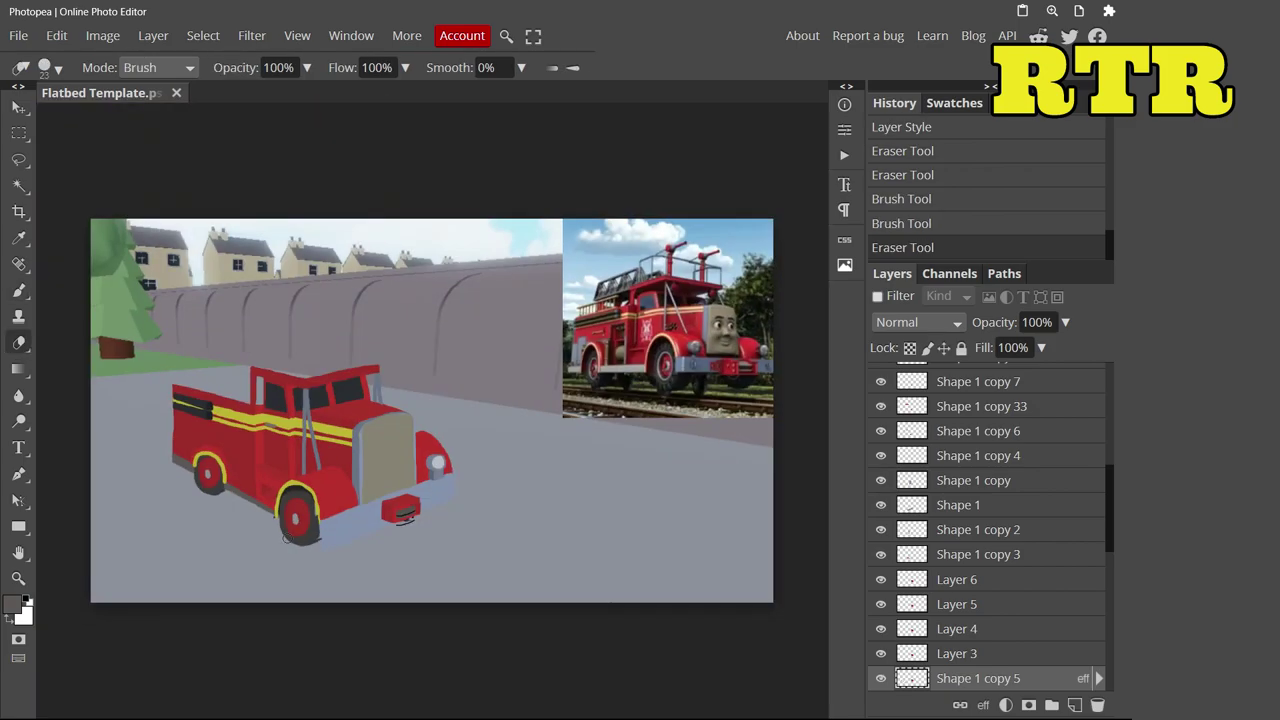
scroll(369, 393, up, 3)
scroll(369, 393, up, 3)
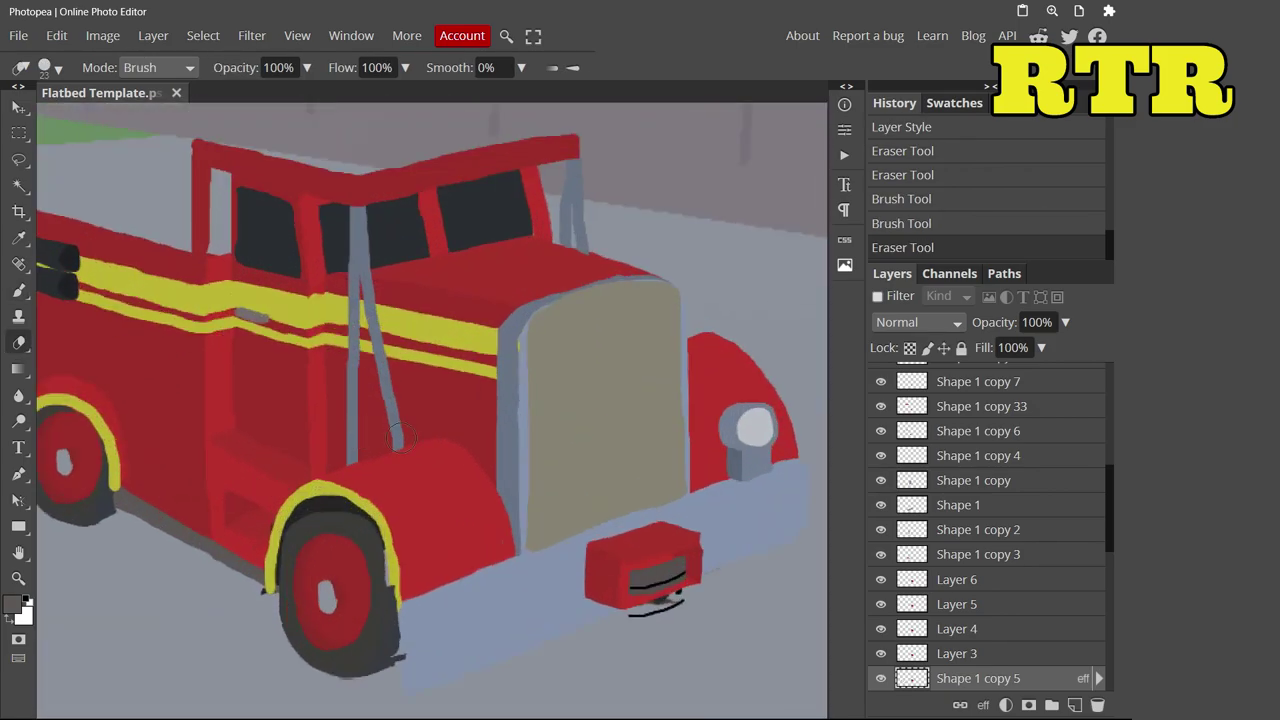
Apply a Color Overlay to the front bumper layer Shape 1 and move the layer directly below Shape 1 copy 7
scroll(369, 393, down, 4)
key(v)
right_click(958, 505)
click(830, 203)
click(669, 216)
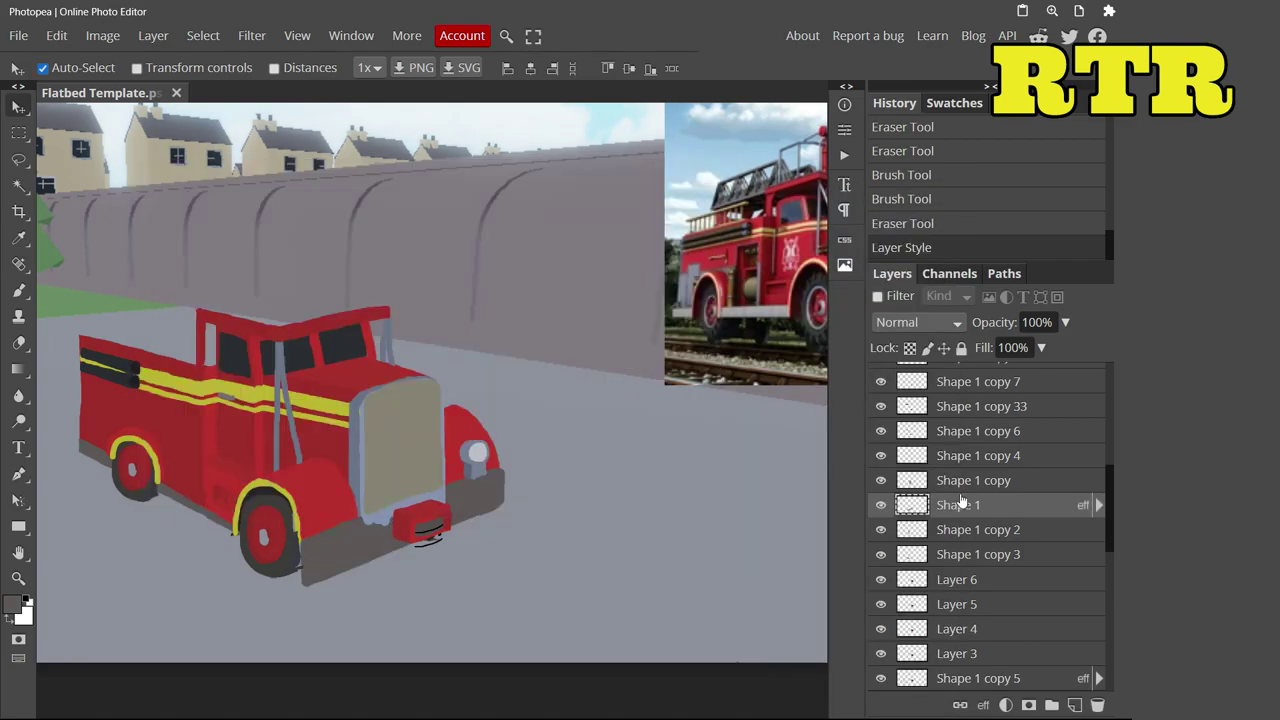
drag(958, 503, 958, 405)
Change the bumper's Color Overlay on layer Shape 1 to a blue-grey
scroll(355, 382, down, 3)
right_click(934, 489)
click(830, 203)
click(212, 402)
click(560, 281)
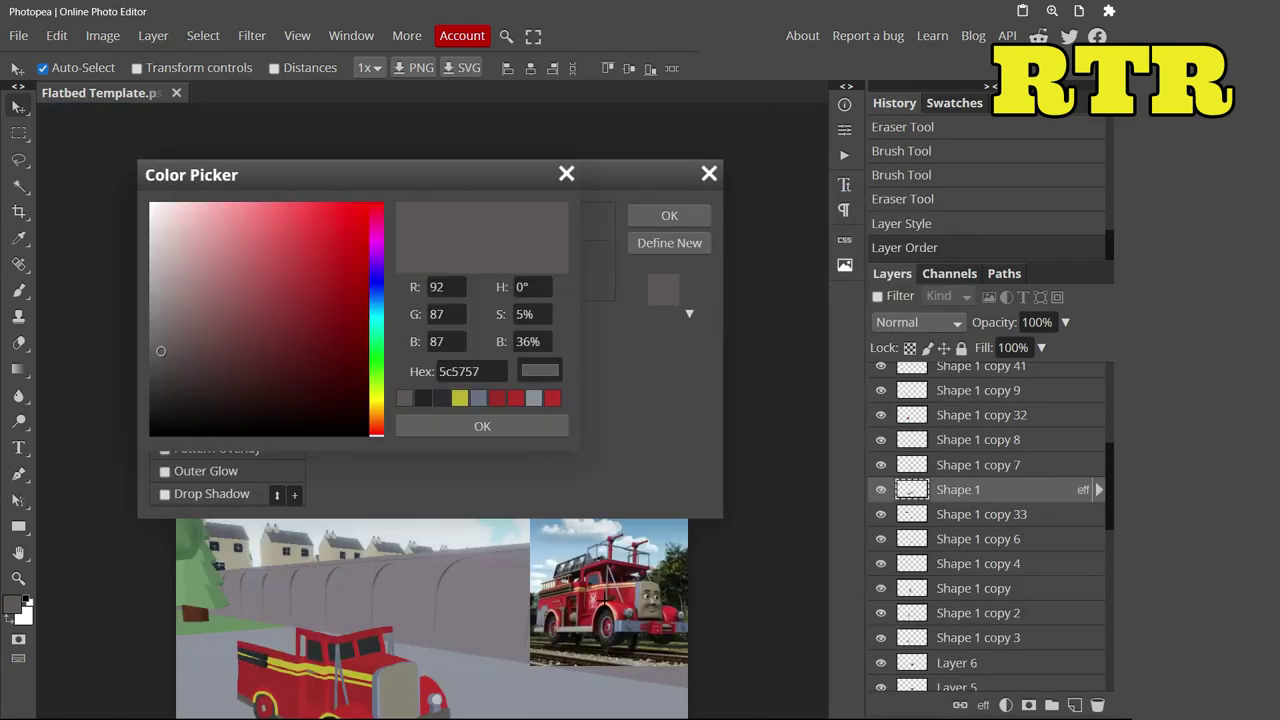
click(491, 477)
click(666, 214)
click(669, 216)
Paint two small hook marks in darker blue-grey near the bumper's ends on Shape 1 copy 7
key(b)
click(916, 465)
click(13, 603)
click(251, 490)
key(Return)
key(ctrl+shift+z)
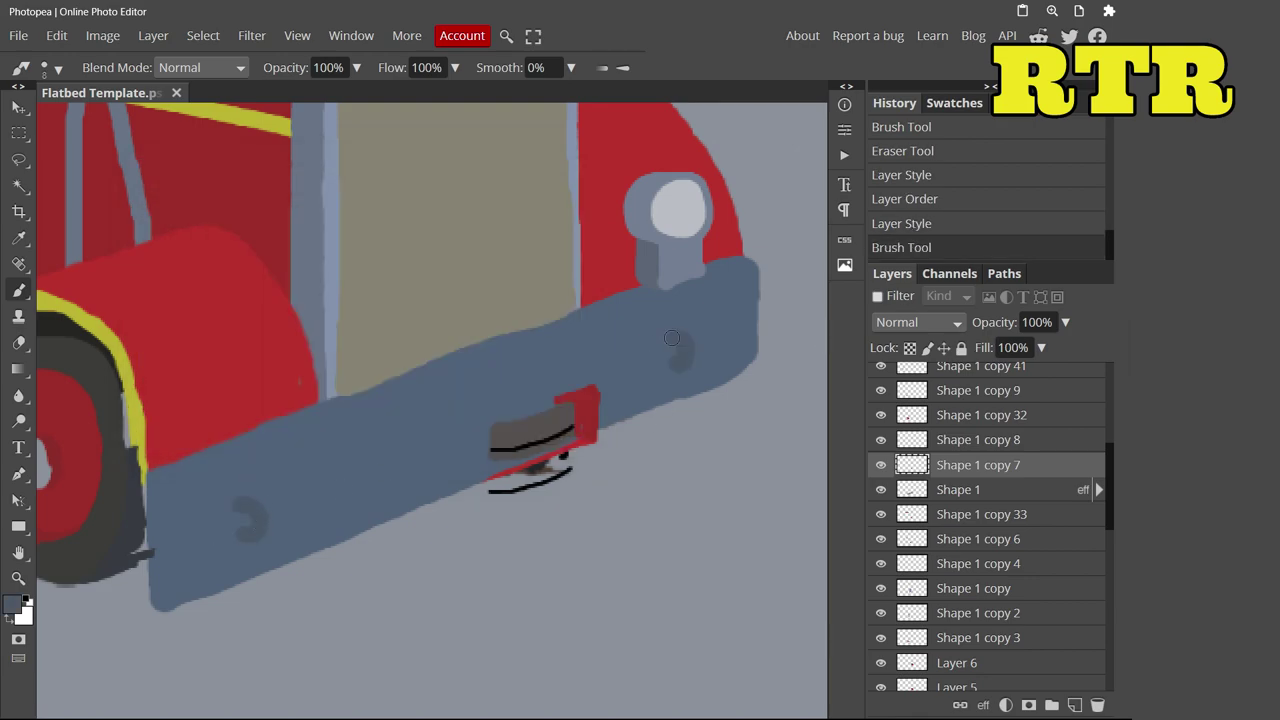
Duplicate the headlight onto the near front mudguard and erase the extra copied grille from Shape 1 copy 43
key(v)
drag(630, 400, 264, 425)
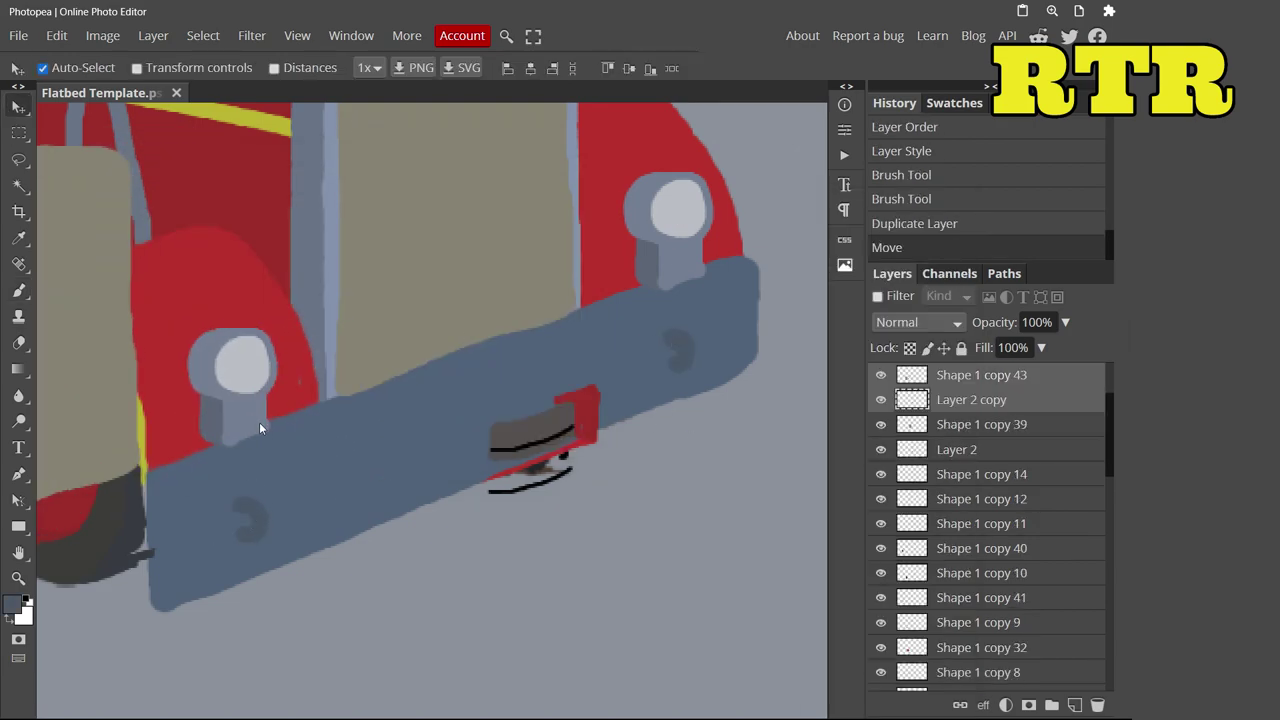
key(ctrl+0)
key(e)
click(123, 451)
drag(105, 495, 122, 508)
drag(285, 470, 292, 515)
scroll(220, 380, up, 6)
Make an empty raster layer by drawing a small rectangle above the rear body, rasterizing it and clearing its pixels
key(b)
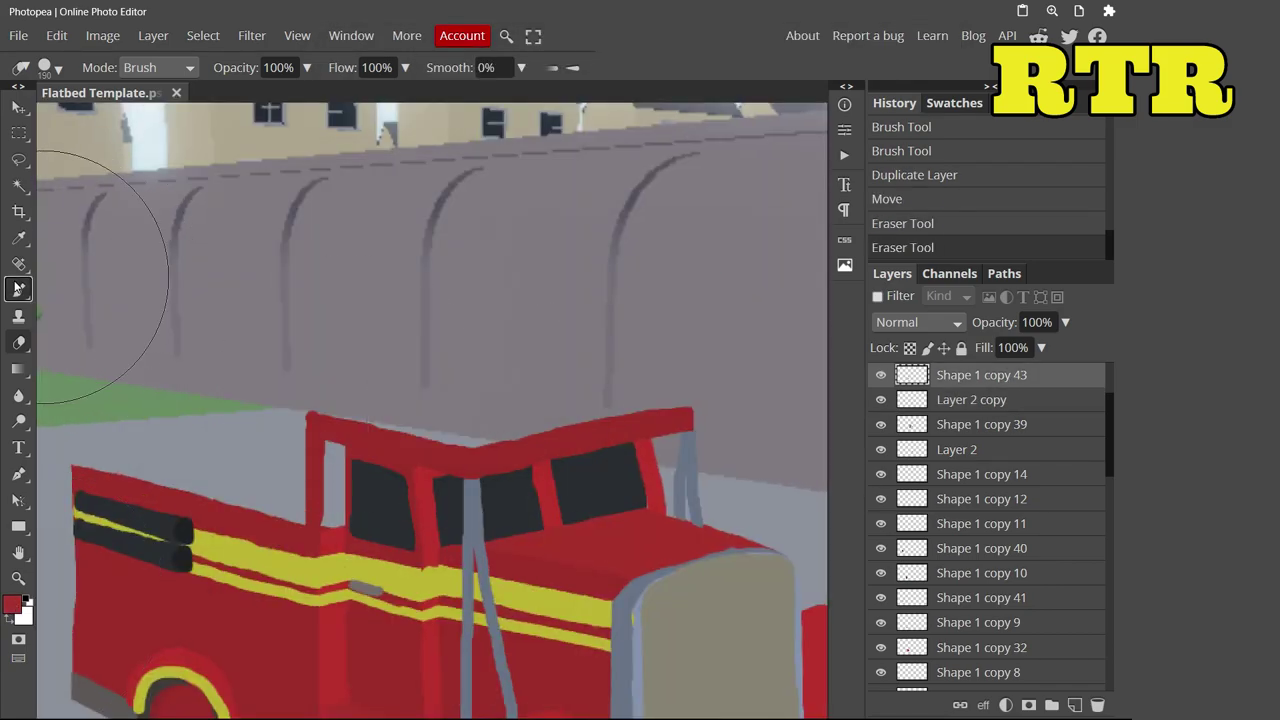
key(u)
drag(211, 428, 256, 449)
key(v)
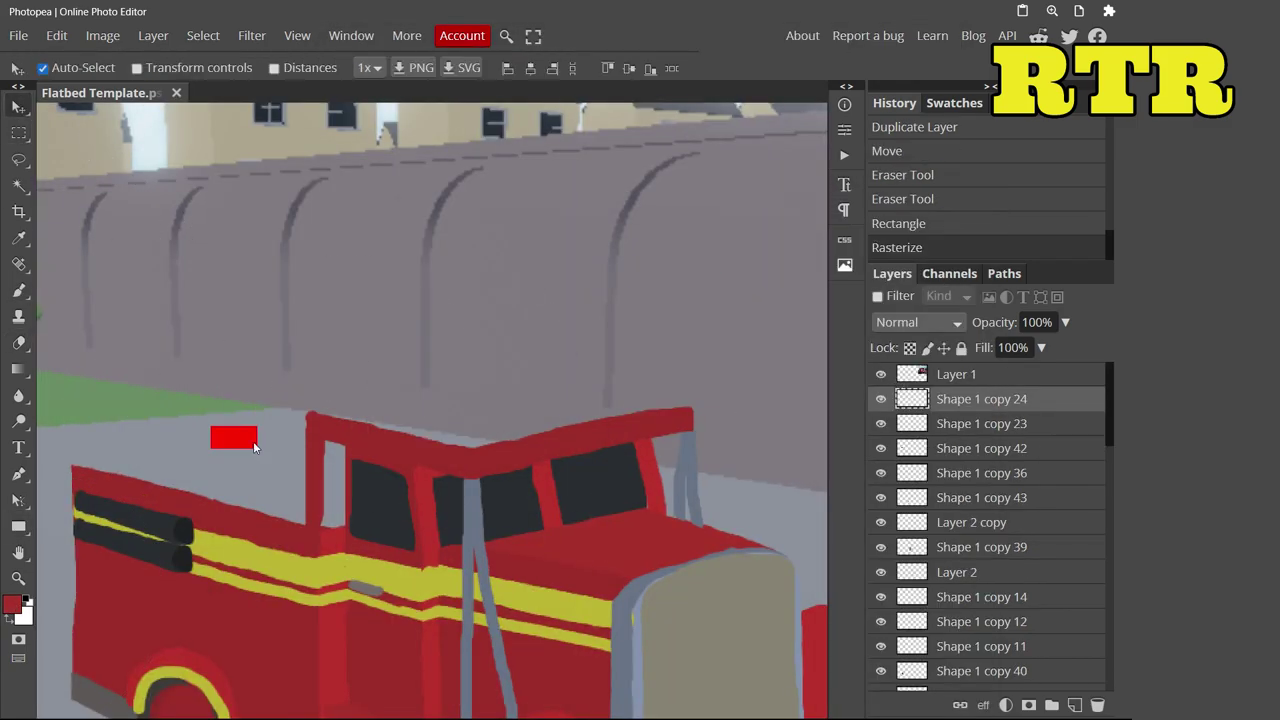
key(m)
drag(185, 495, 323, 366)
key(Delete)
Duplicate the emptied layer Shape 1 copy 24 several times to get spare blank layers
right_click(1000, 424)
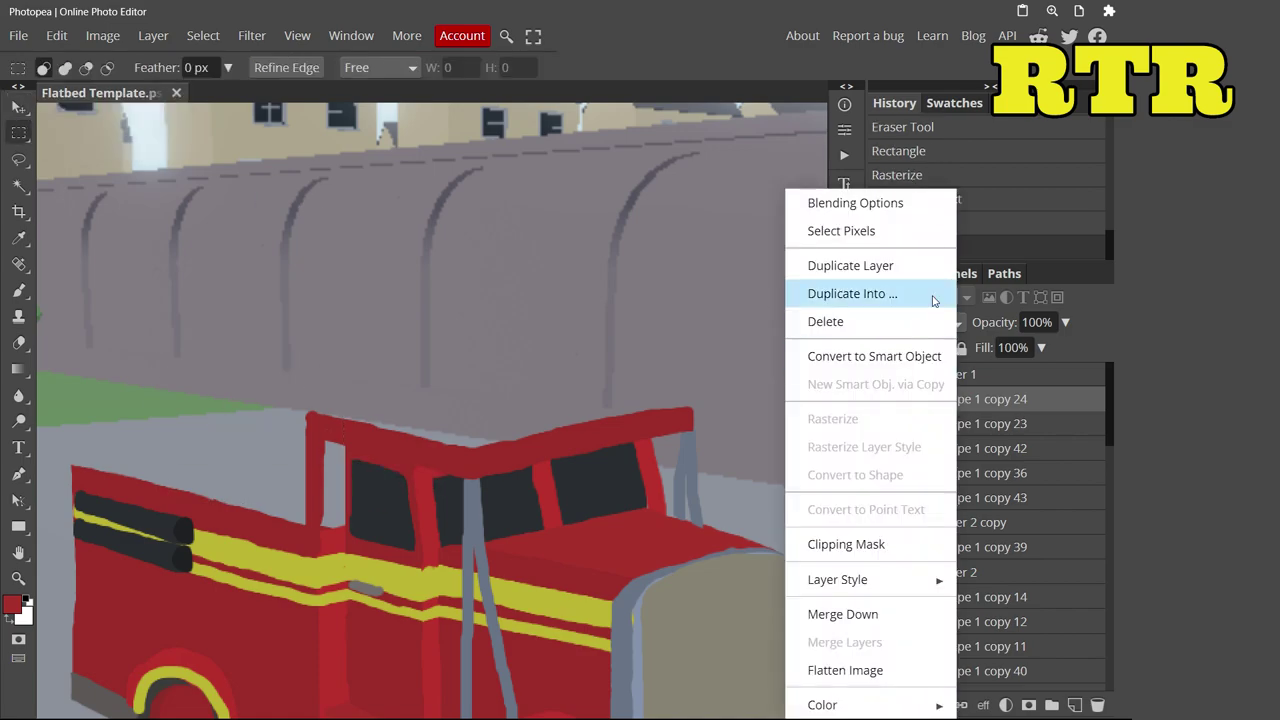
click(877, 264)
right_click(980, 425)
click(877, 264)
scroll(990, 480, down, 2)
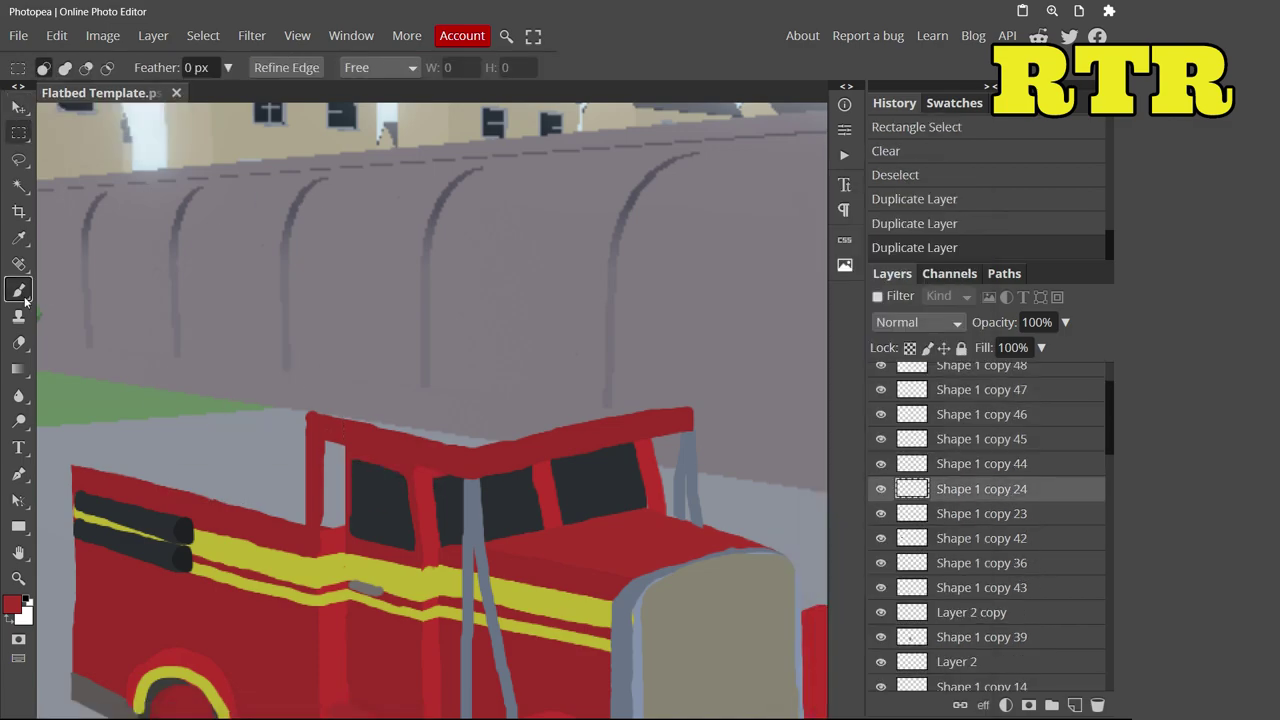
Start painting the cab roof in dark grey on Shape 1 copy 24 and move that layer directly below Shape 1 copy
key(b)
click(12, 604)
click(145, 372)
click(482, 426)
drag(420, 433, 496, 431)
key(ctrl+bracketright)
key(ctrl+bracketright)
key(ctrl+bracketright)
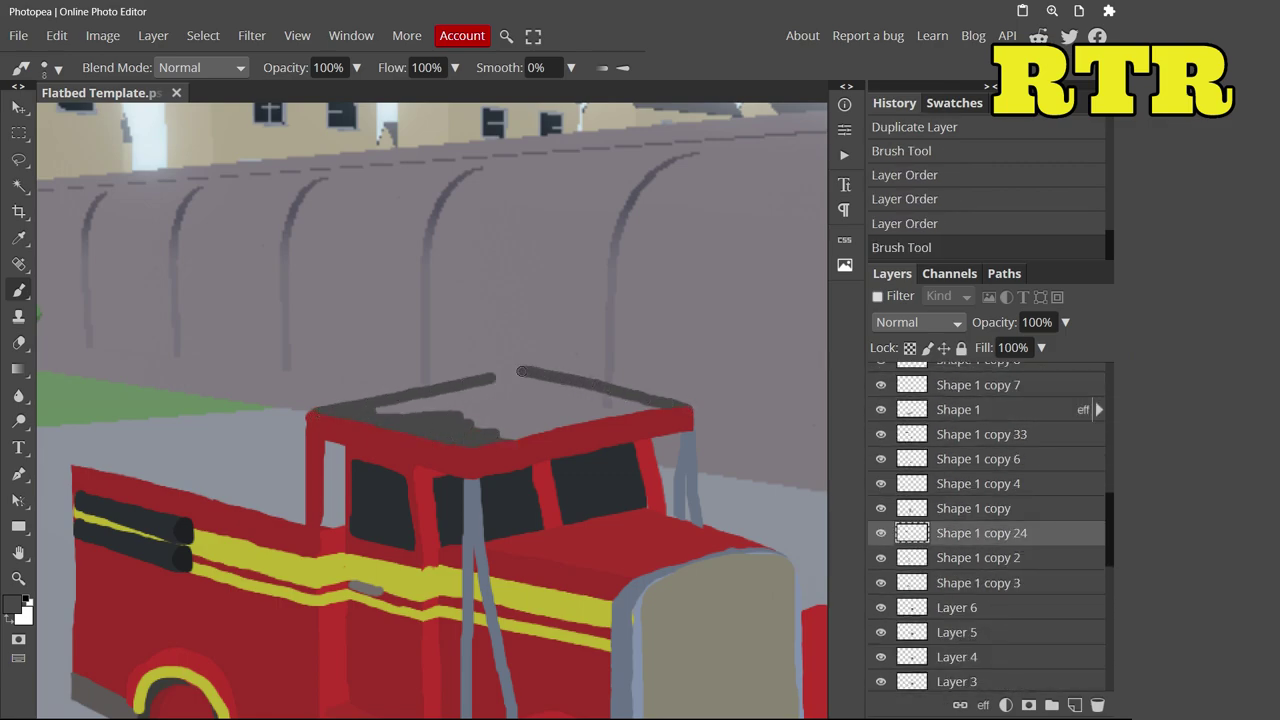
Fill the rest of the cab roof with dark grey using a 38 px brush
click(45, 67)
drag(150, 107, 240, 107)
drag(510, 412, 650, 400)
drag(560, 390, 320, 425)
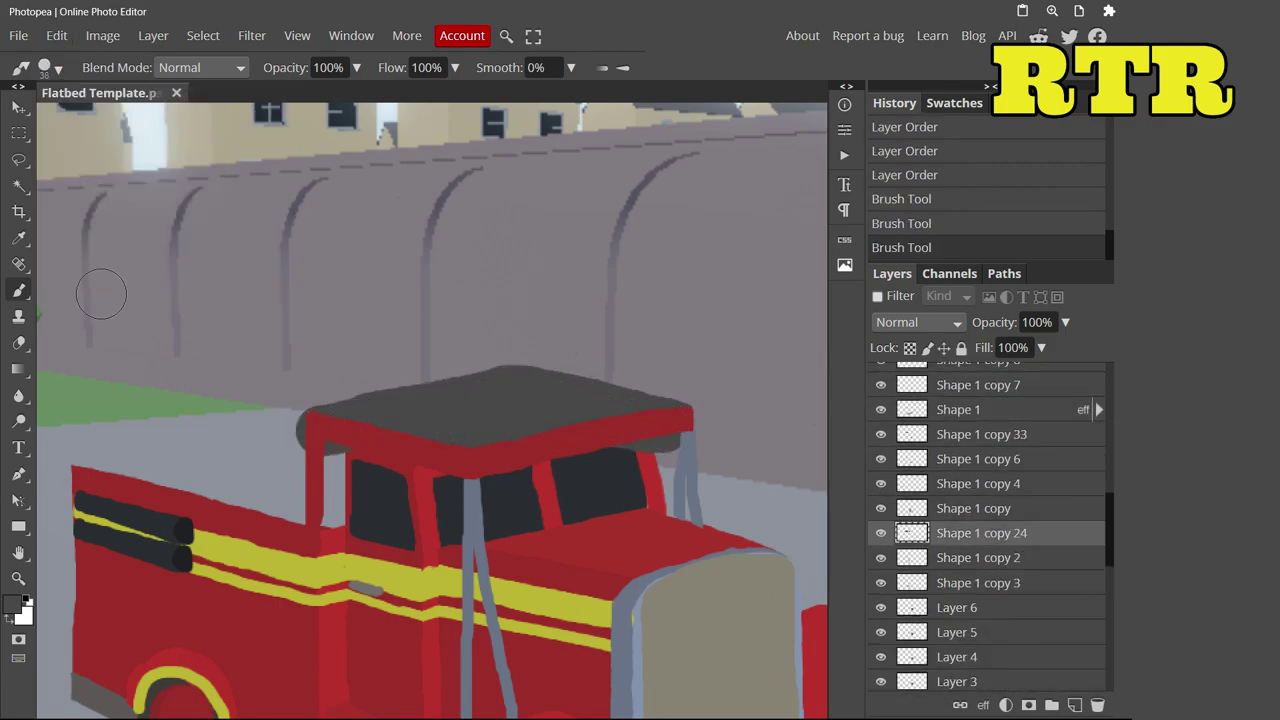
Erase the grey overspill around the cab roof, undoing the cut into the roof and tidying its edge with a 16 px eraser
key(e)
drag(283, 538, 690, 552)
click(45, 67)
drag(257, 371, 450, 360)
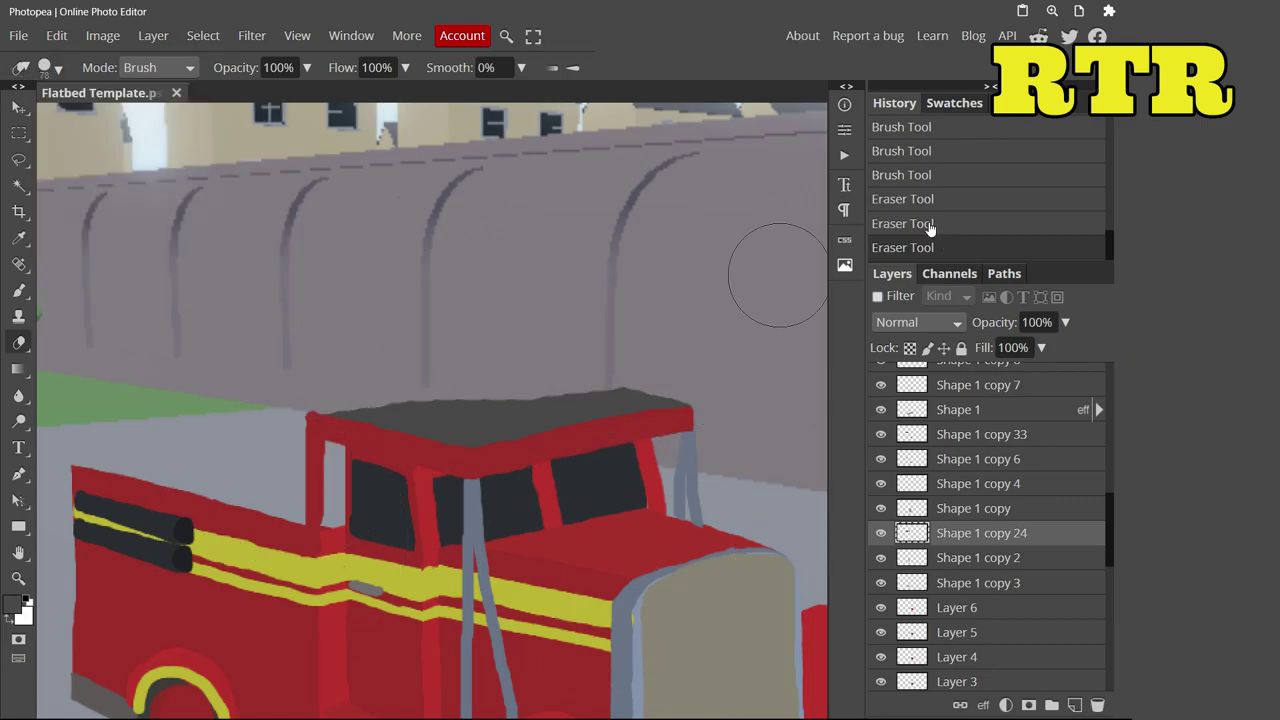
click(903, 223)
click(45, 67)
drag(150, 118, 174, 119)
click(284, 406)
drag(365, 385, 296, 402)
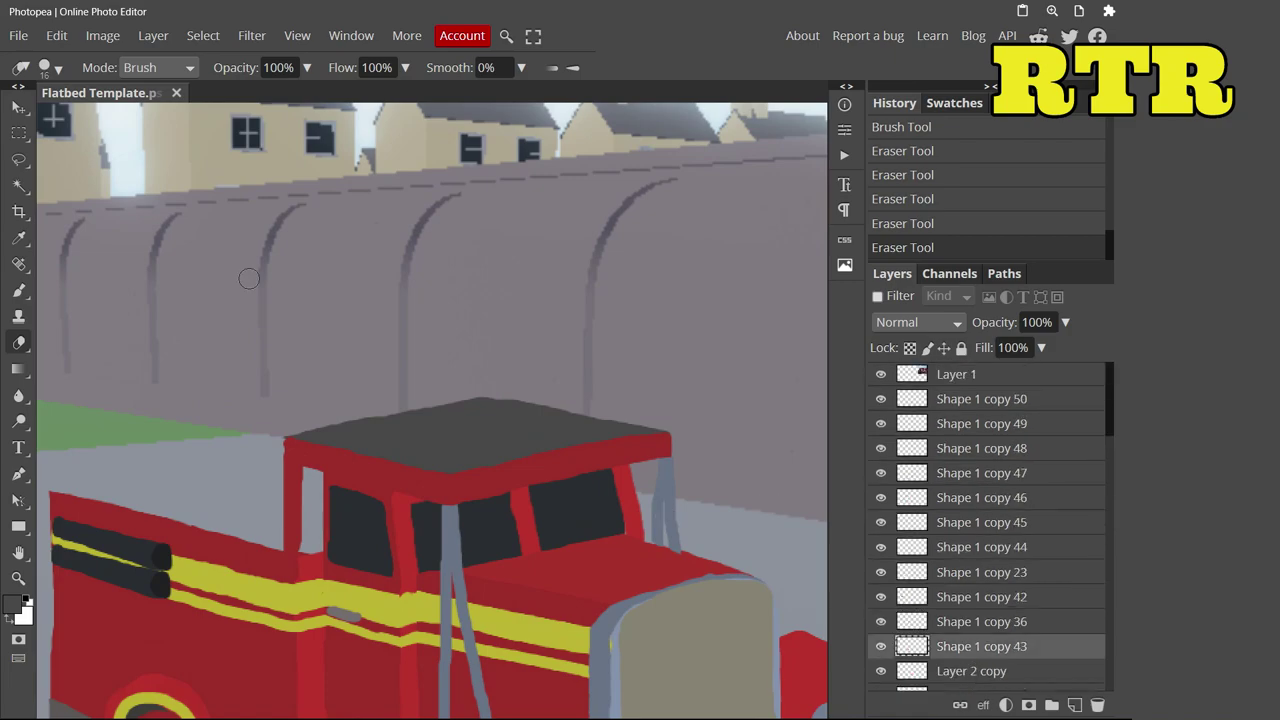
Paint a blue-grey railing frame standing above the cab roof on Shape 1 copy 43
key(Return)
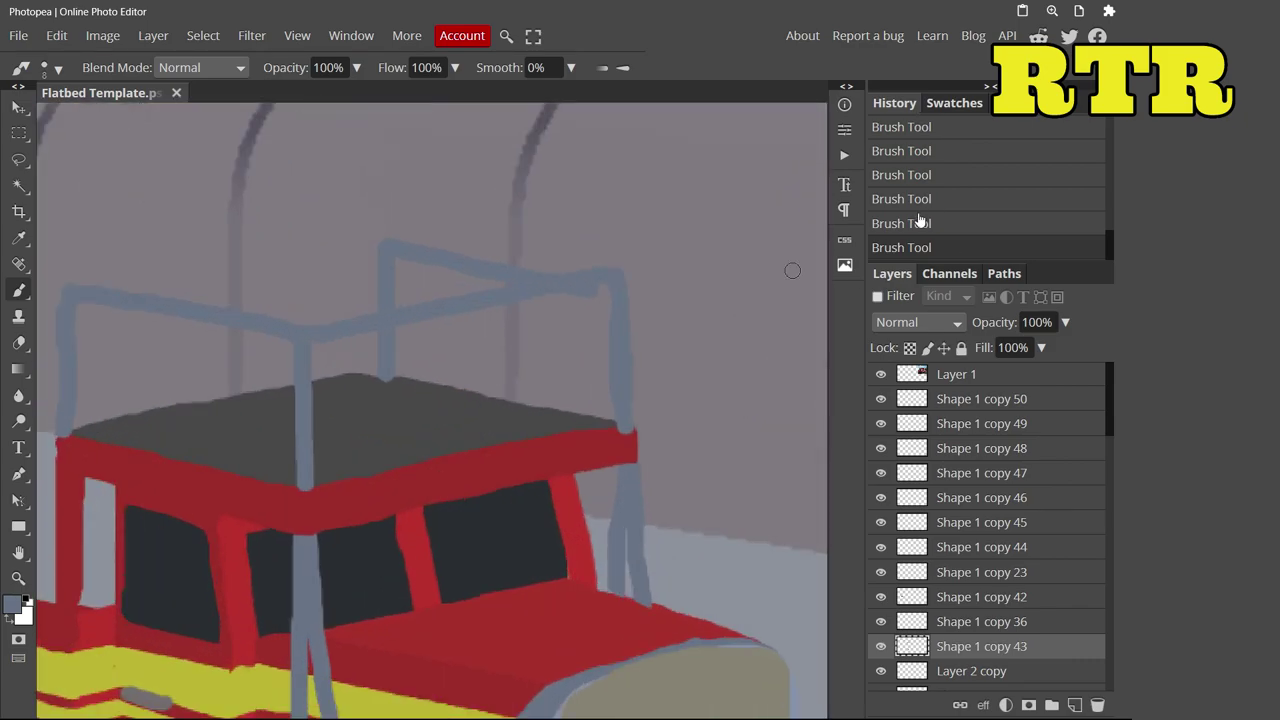
key(ctrl+z)
mouse_move(378, 375)
mouse_down()
mouse_move(378, 242)
mouse_move(552, 278)
mouse_up()
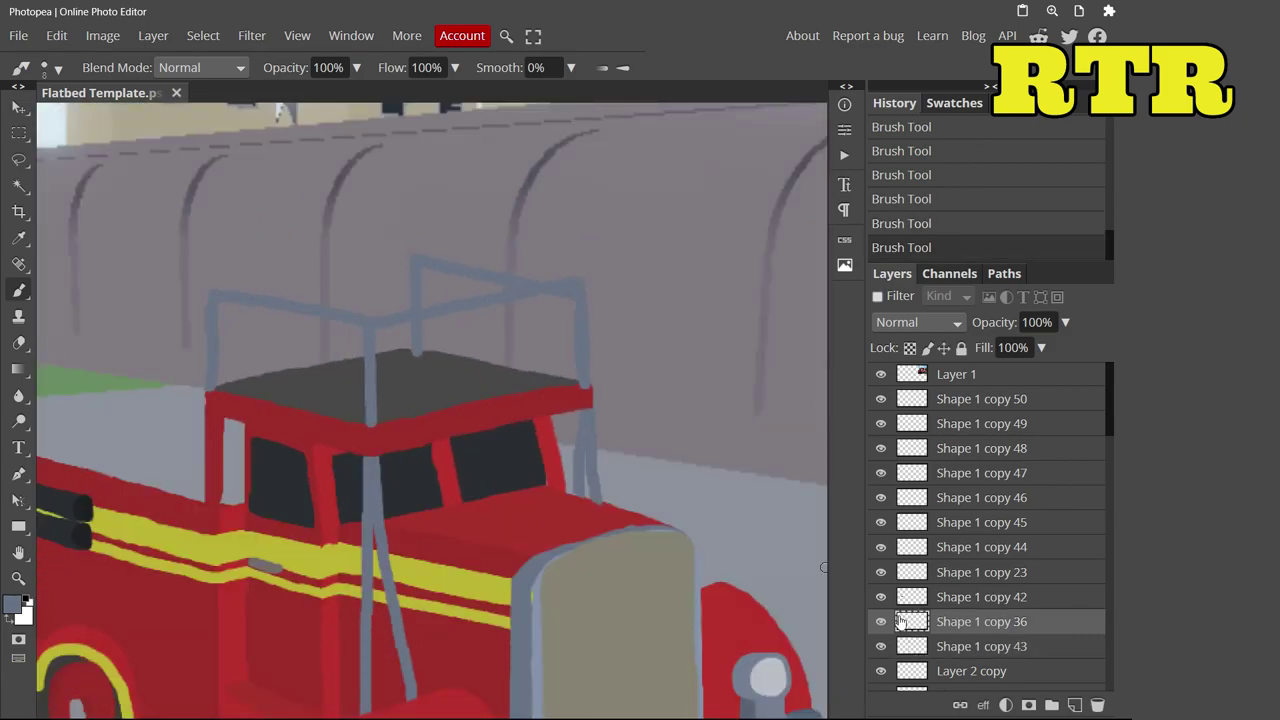
Paint a red water cannon post at the railing's near corner on Shape 1 copy 36, undoing the grey barrel stroke
click(15, 605)
click(367, 398)
key(Return)
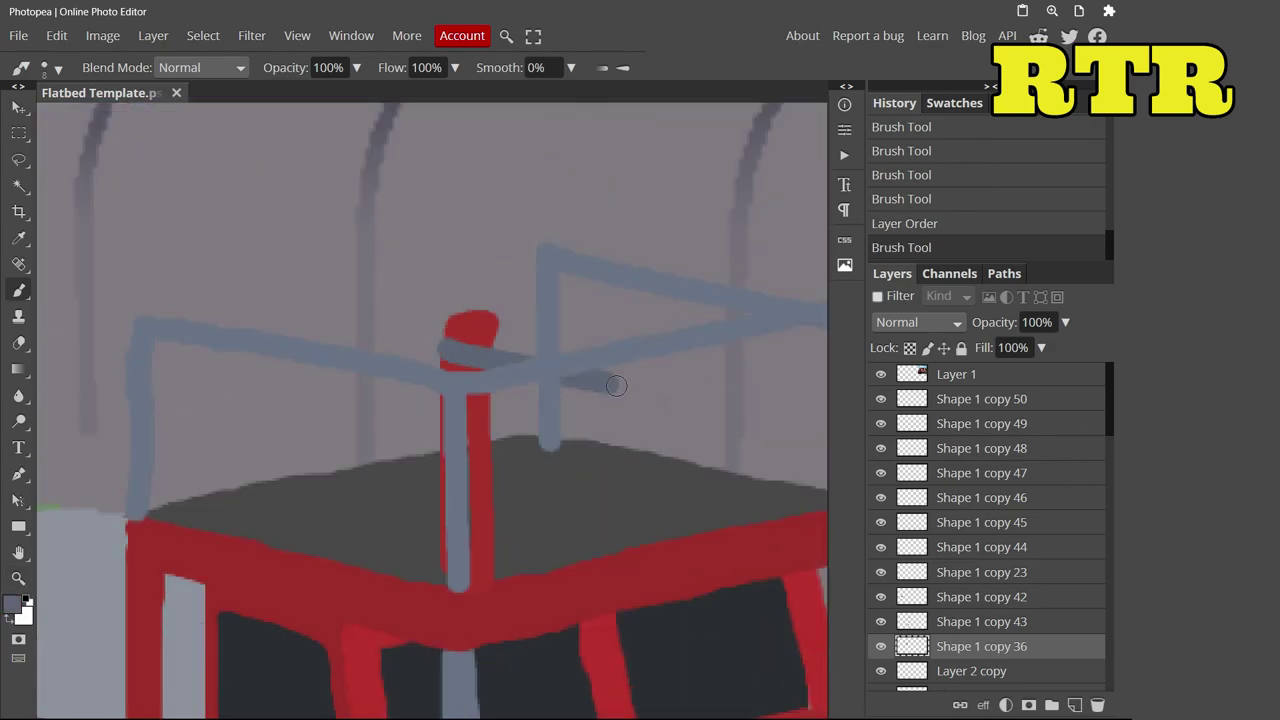
key(ctrl+z)
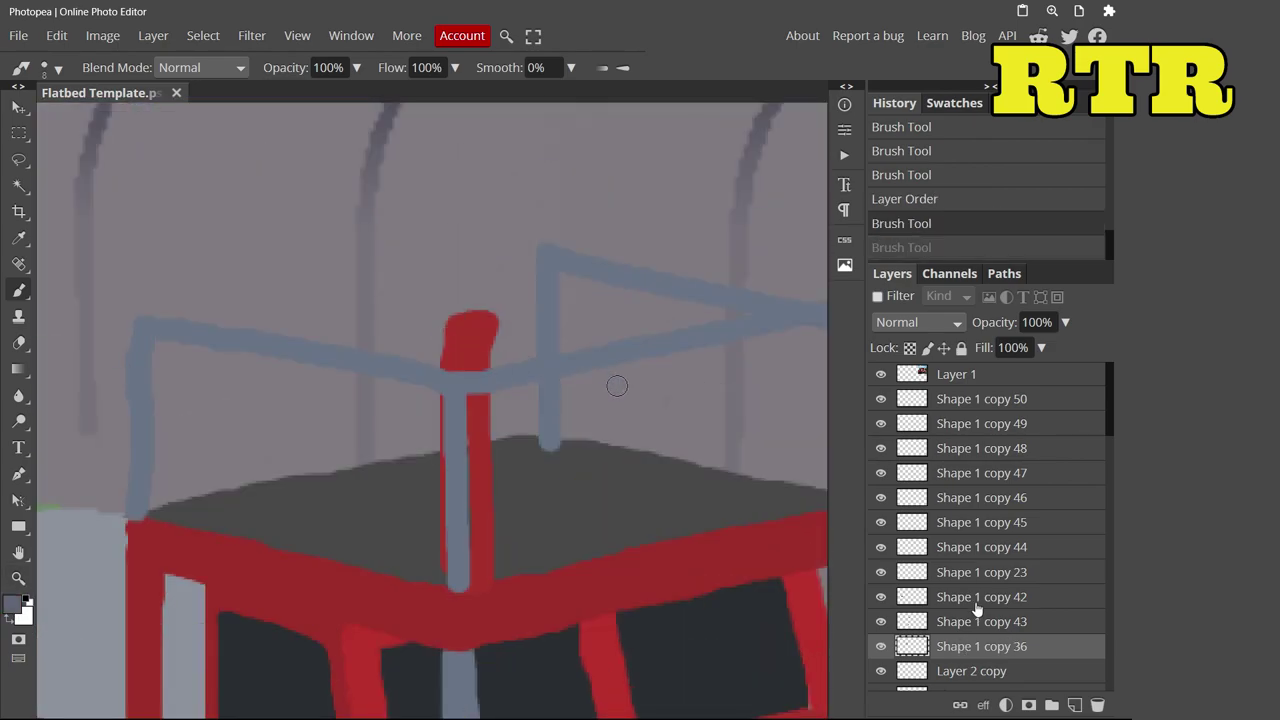
Paint the water cannon's grey hub and red barrel on Shape 1 copy 42 and trim the barrel thinner with the eraser
drag(453, 318, 653, 376)
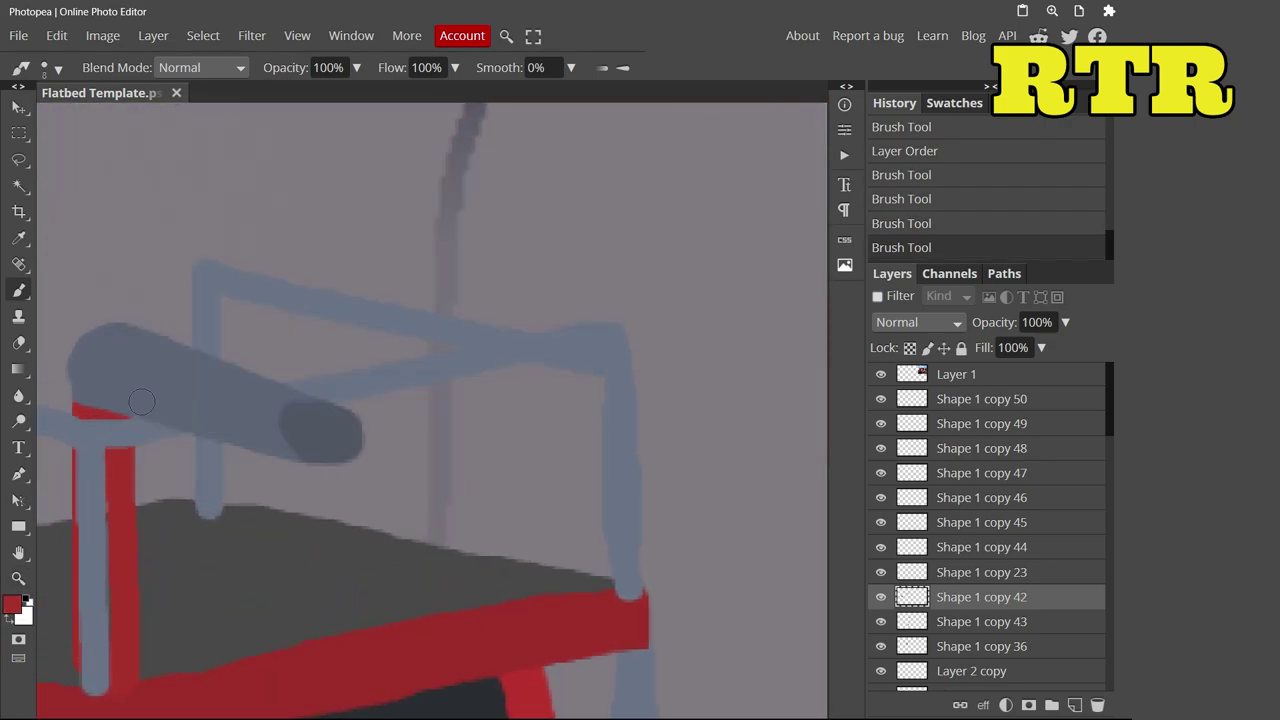
mouse_move(128, 406)
mouse_down()
mouse_move(295, 396)
mouse_move(240, 440)
mouse_move(200, 390)
mouse_move(220, 380)
mouse_up()
key(e)
drag(371, 500, 155, 410)
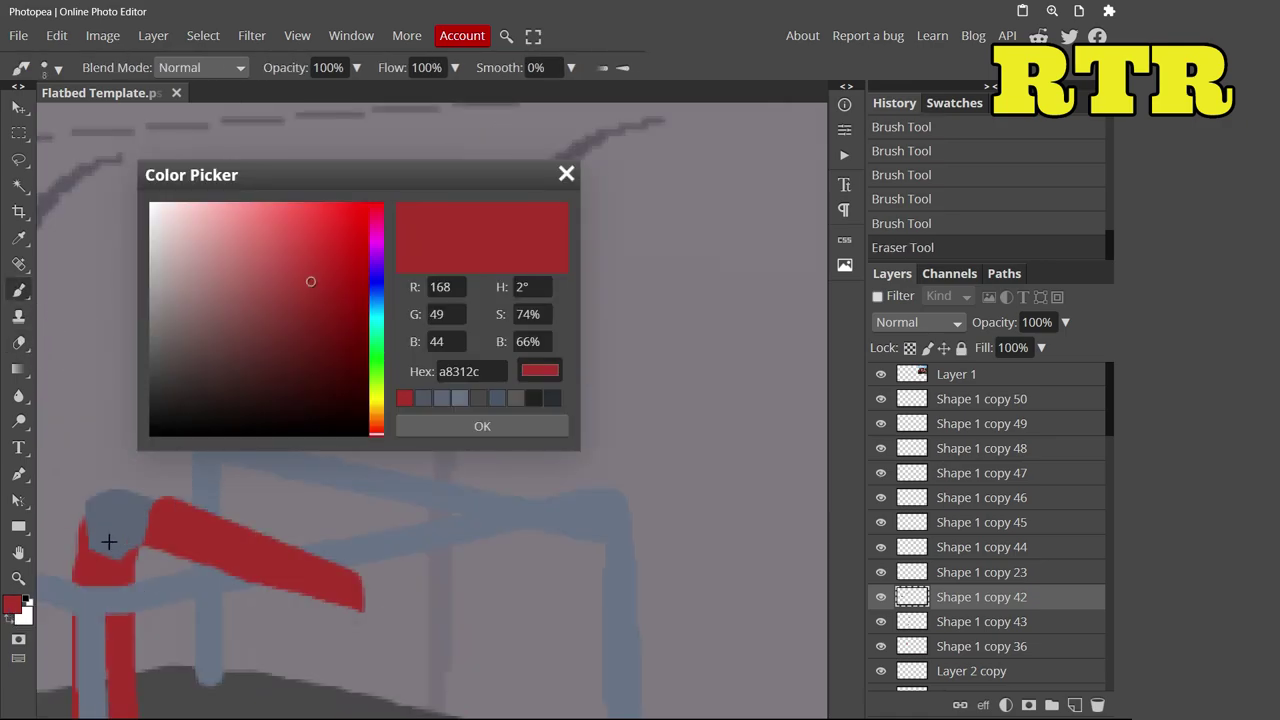
click(50, 67)
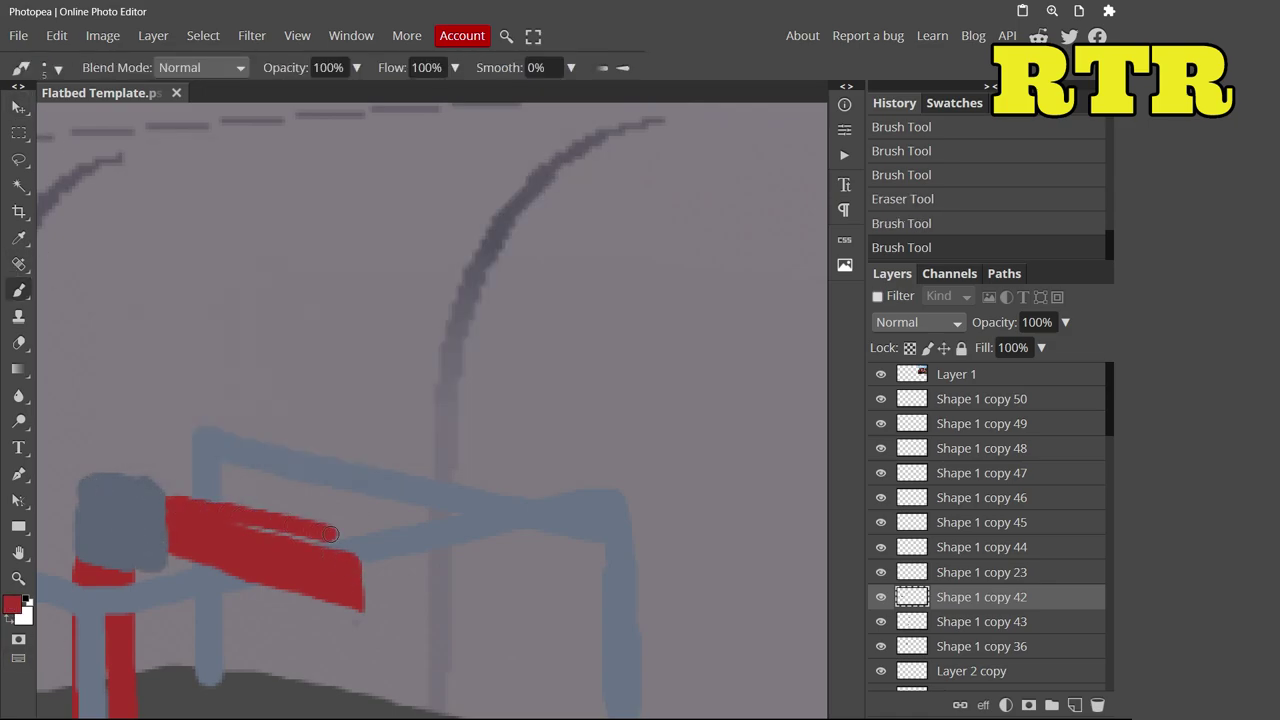
click(18, 344)
drag(403, 595, 185, 562)
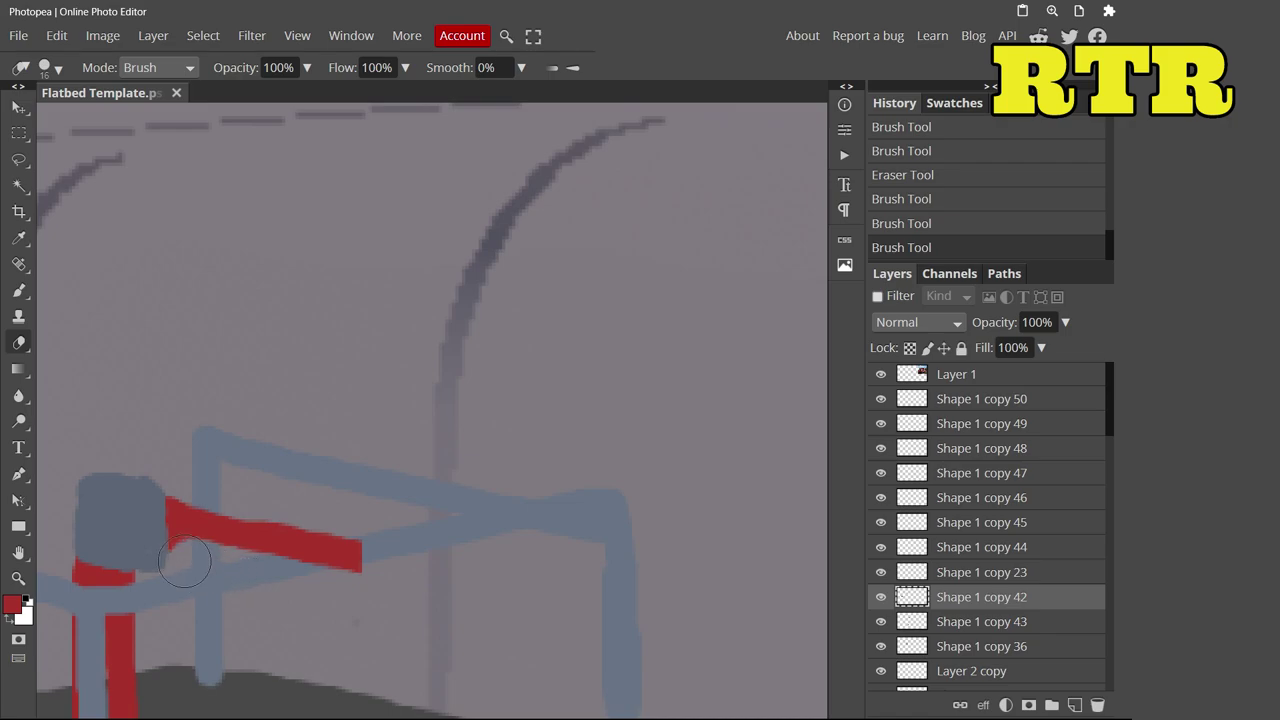
Widen the water cannon's hub toward the barrel with a sampled blue-grey on Shape 1 copy 42
scroll(375, 563, down, 2)
key(b)
click(12, 604)
click(136, 471)
key(Return)
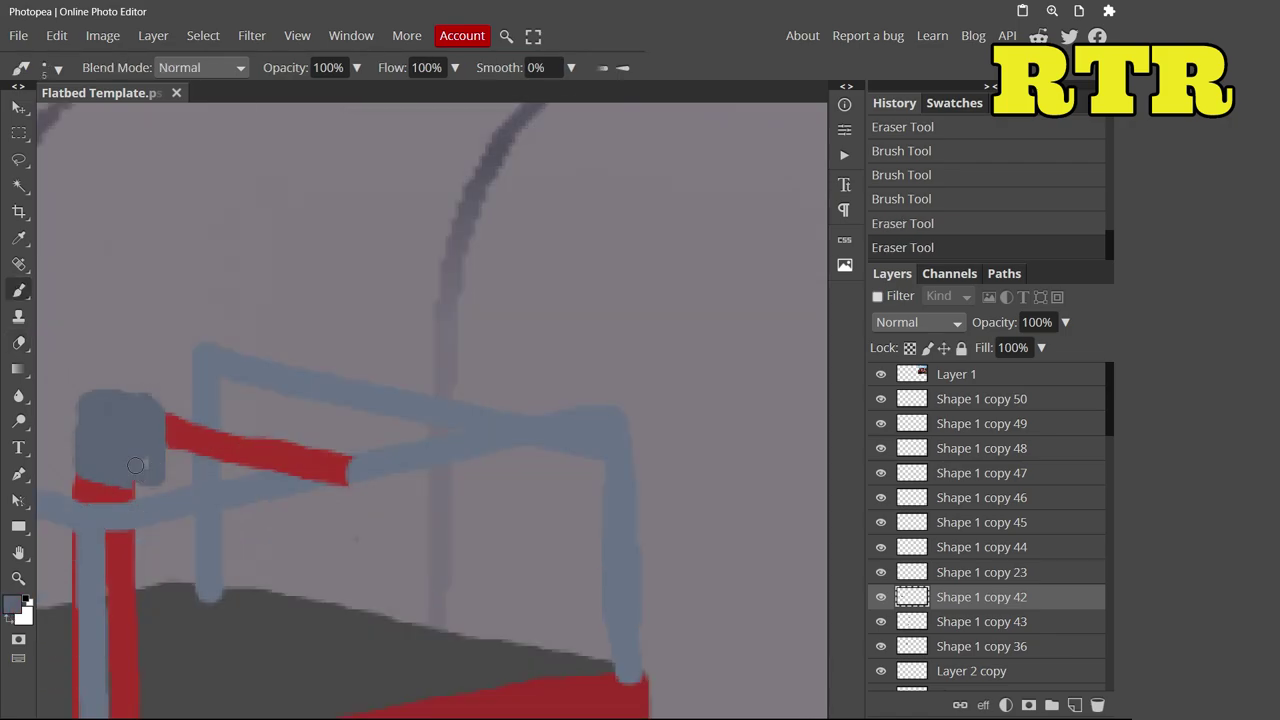
scroll(99, 390, down, 4)
Shift the red cannon post slightly to the right and touch it up with sampled red on Shape 1 copy 36
key(v)
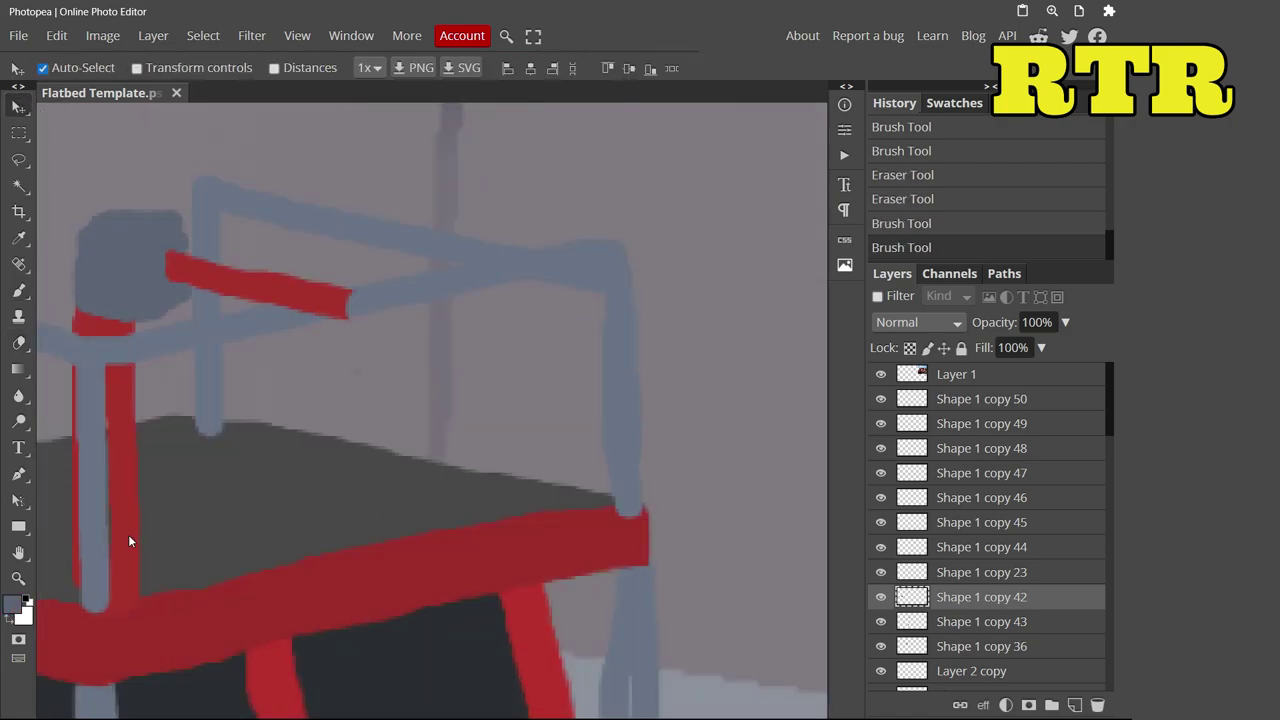
drag(128, 534, 158, 534)
key(b)
click(12, 604)
click(131, 381)
key(Return)
click(131, 381)
Paint a red back piece behind the water cannon's hub on Shape 1 copy 36, following the reference picture
scroll(131, 381, down, 5)
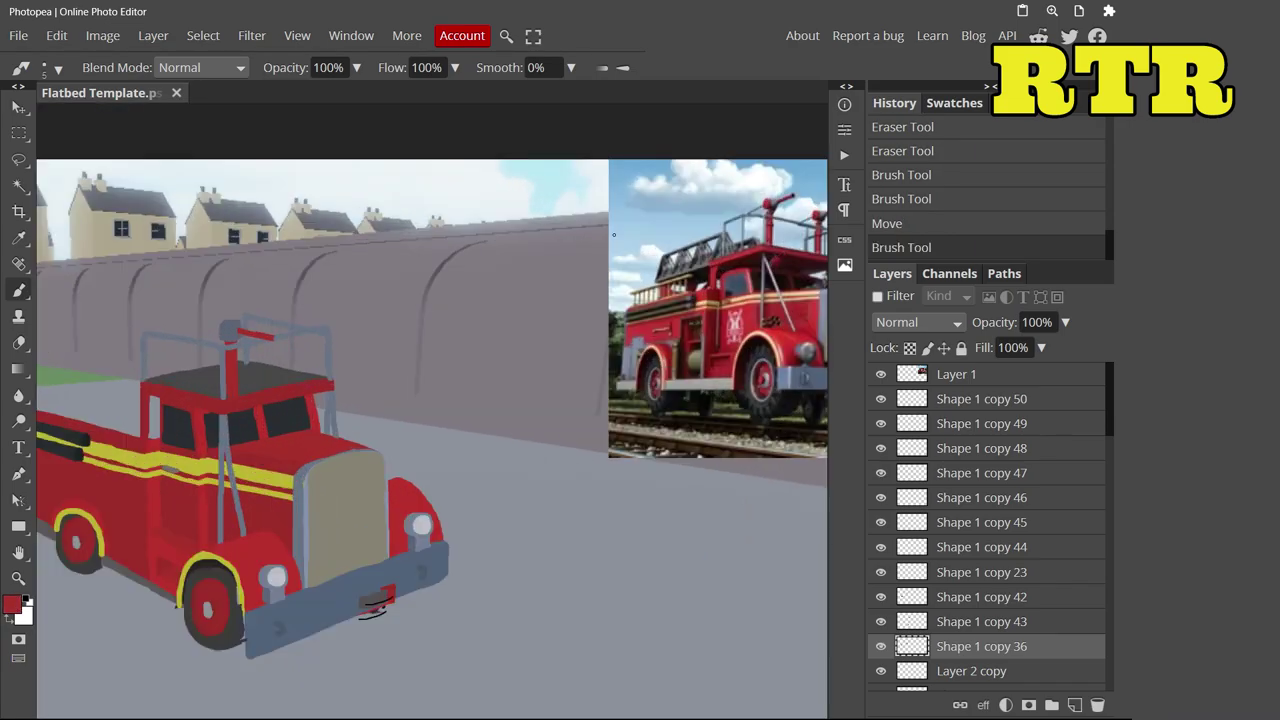
scroll(438, 460, up, 5)
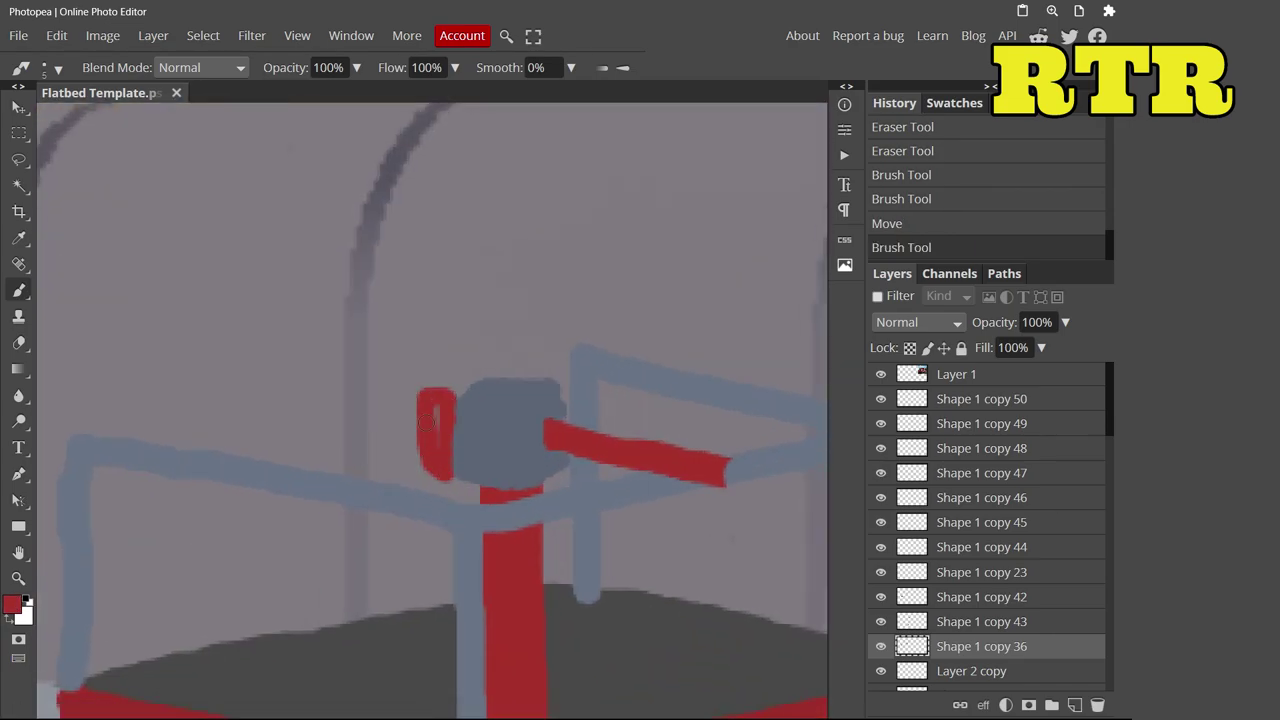
drag(420, 372, 462, 380)
scroll(462, 380, down, 5)
scroll(350, 330, up, 3)
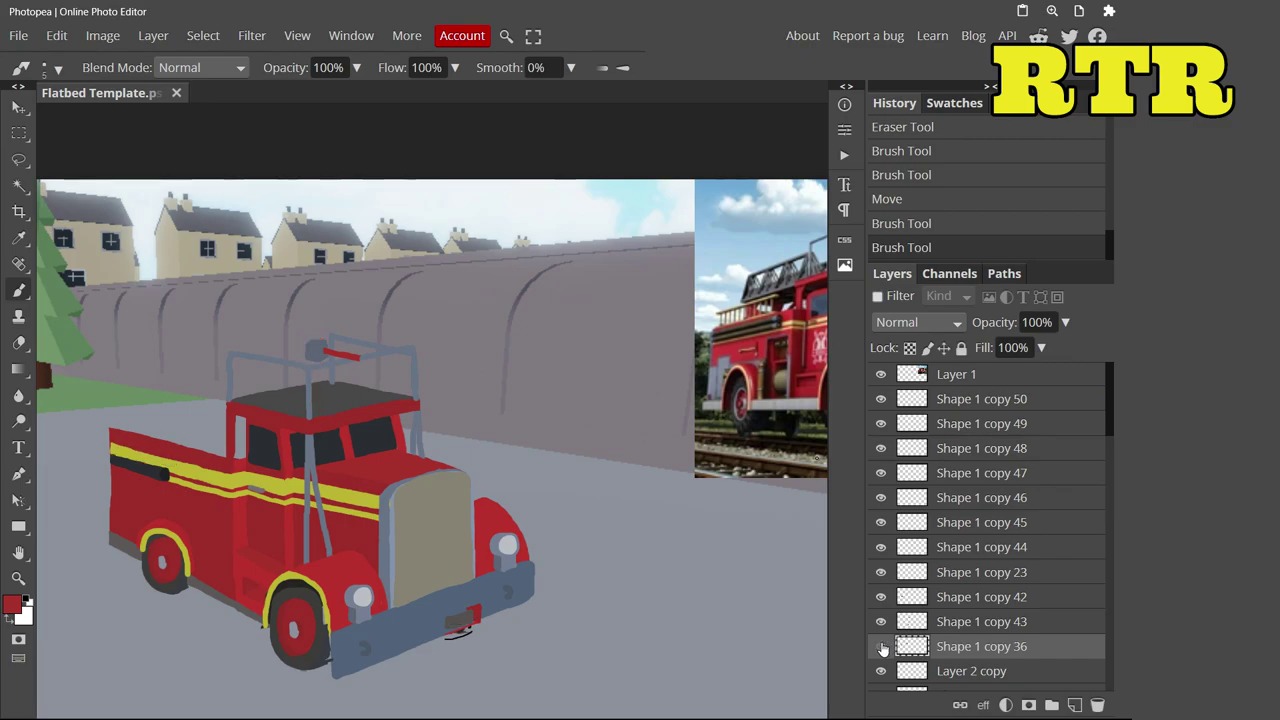
Duplicate both water cannon layers, place the copy on the roof's far side, and move Shape 1 copy 51 directly below Shape 1 copy 43
right_click(943, 608)
click(991, 140)
key(v)
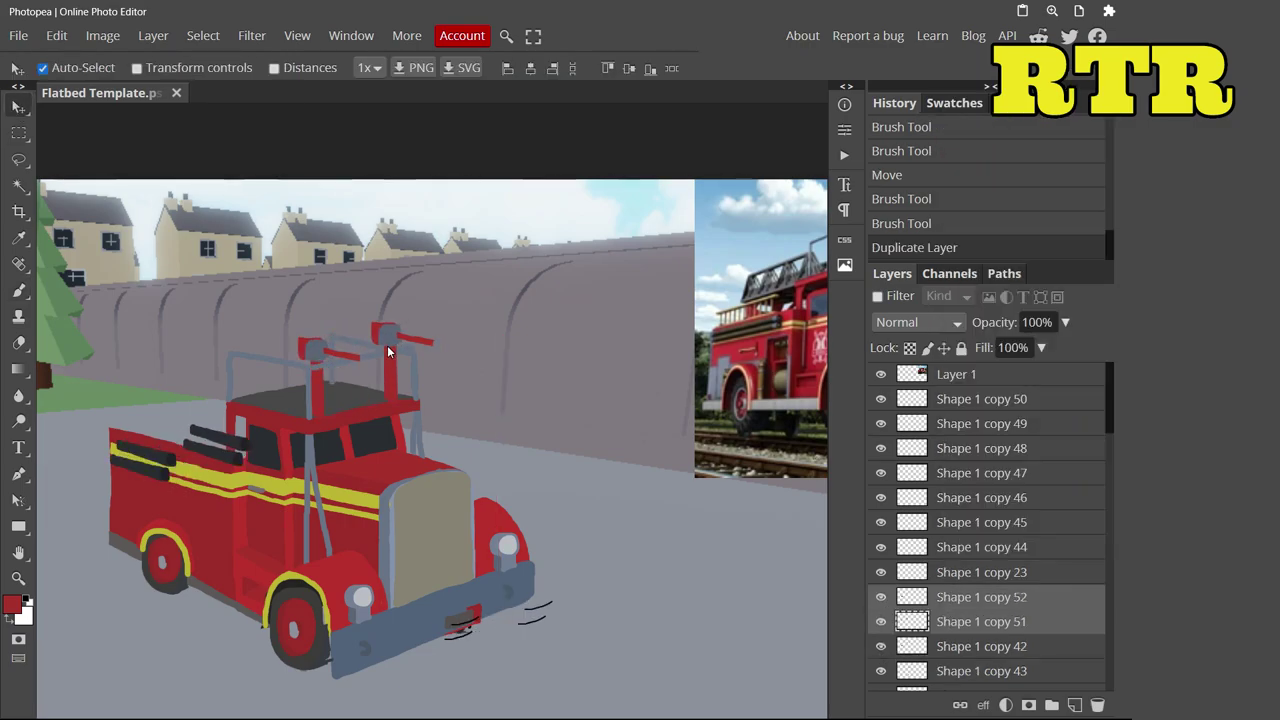
click(388, 350)
drag(962, 622, 958, 672)
Erase and repaint the blue-grey railing around the second water cannon on Shape 1 copy 43
click(360, 340)
key(e)
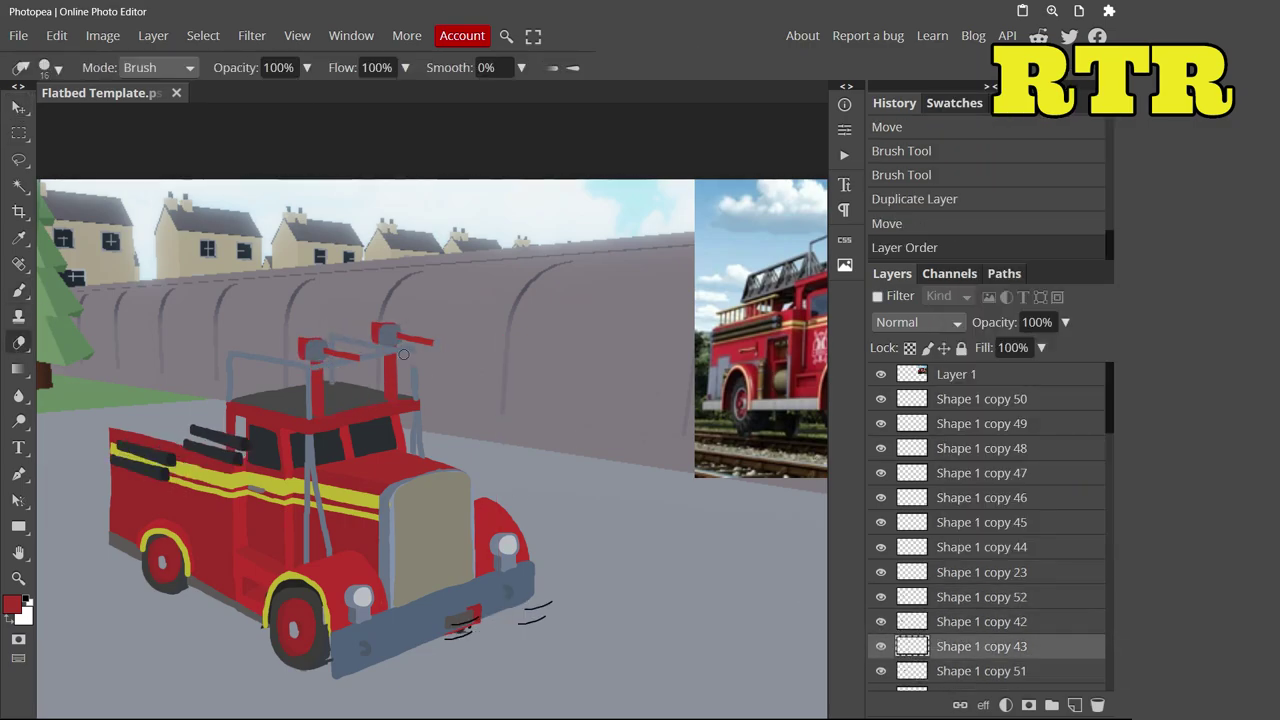
click(392, 352)
scroll(320, 365, up, 5)
key(b)
alt+click(497, 441)
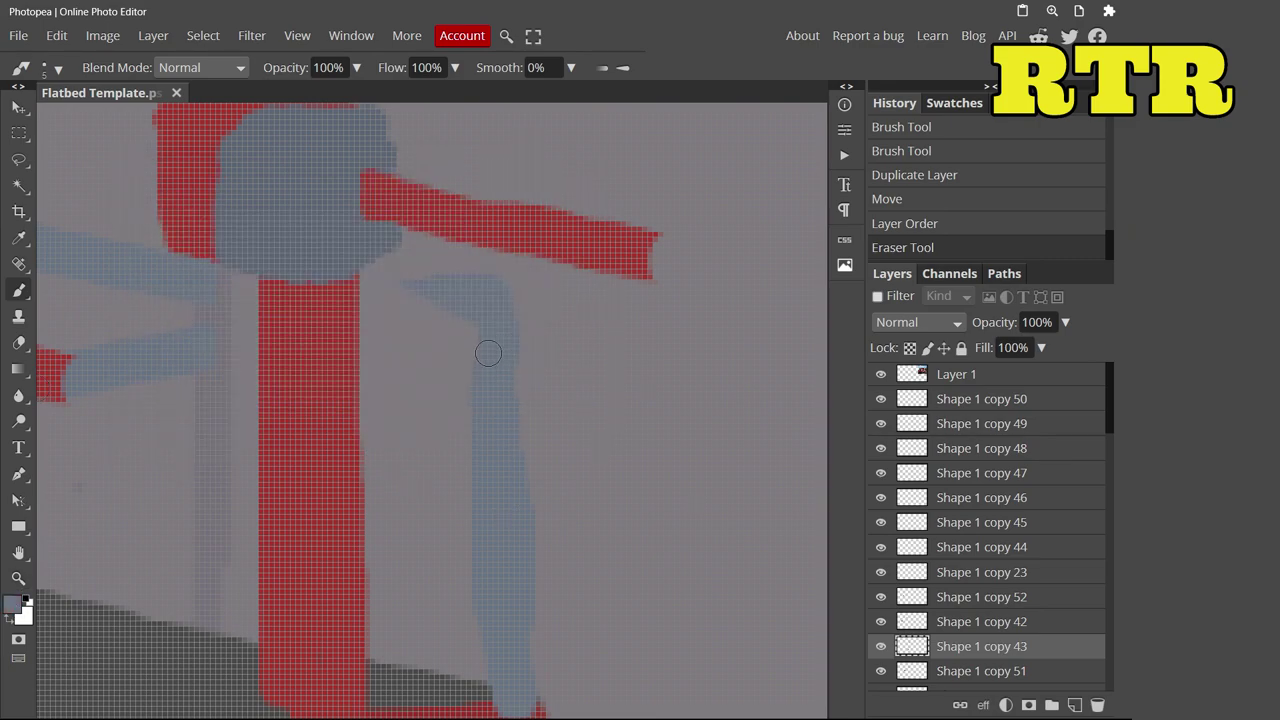
scroll(436, 277, down, 2)
drag(310, 318, 349, 310)
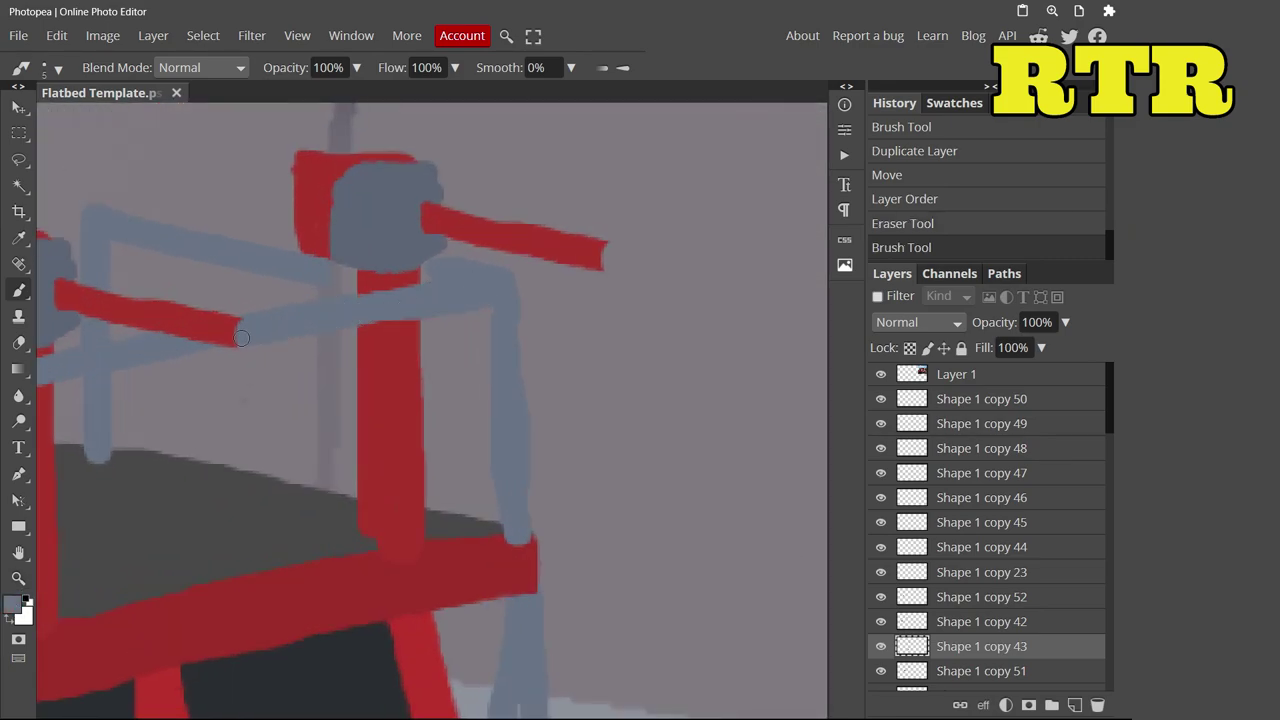
click(340, 268)
Erase the stray copied black lines and dark tubes from Shape 1 copy 51 and Shape 1 copy 52
scroll(340, 268, down, 3)
key(e)
scroll(600, 585, up, 2)
drag(600, 585, 614, 580)
key(alt+bracketleft)
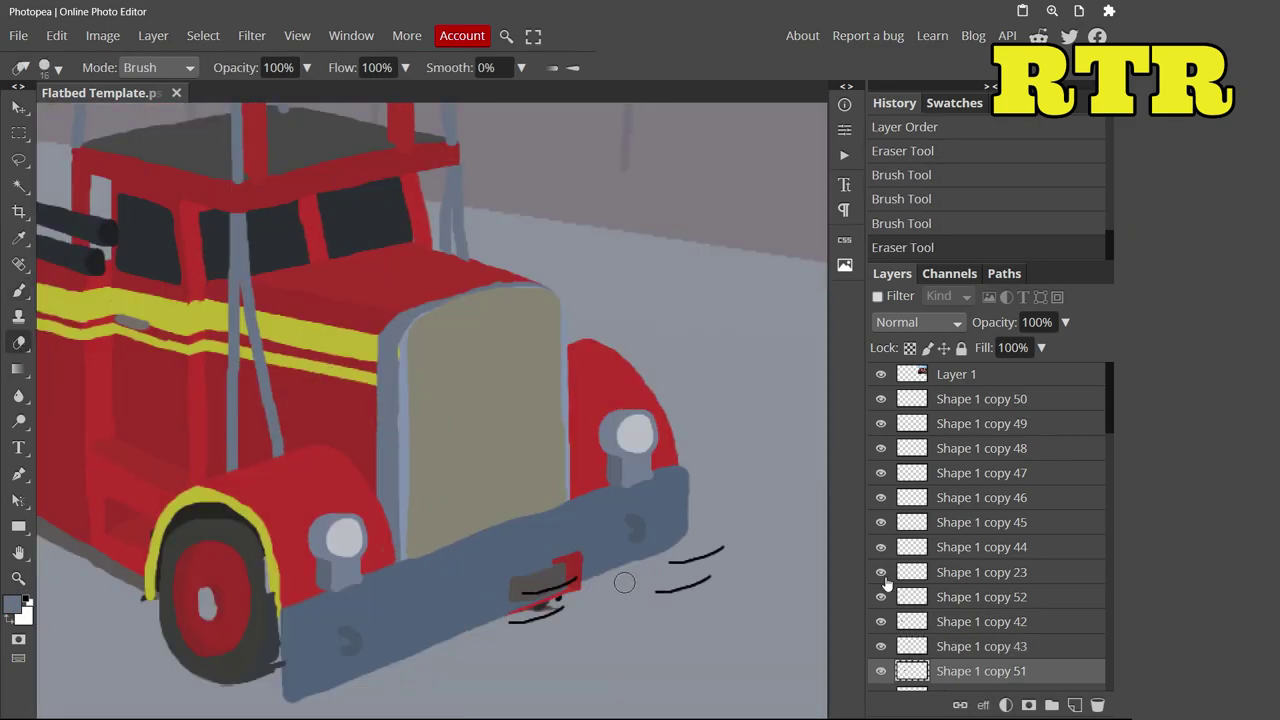
scroll(737, 531, up, 2)
scroll(737, 531, down, 3)
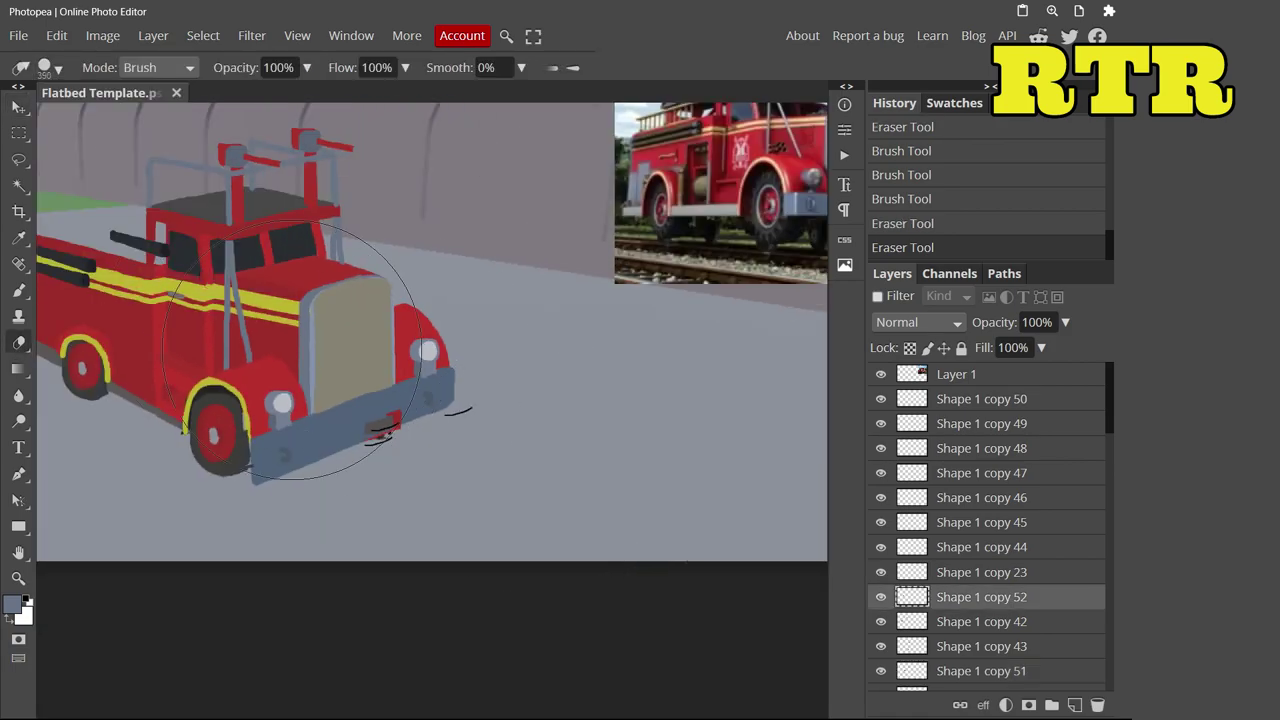
key(v)
click(18, 290)
scroll(300, 471, up, 5)
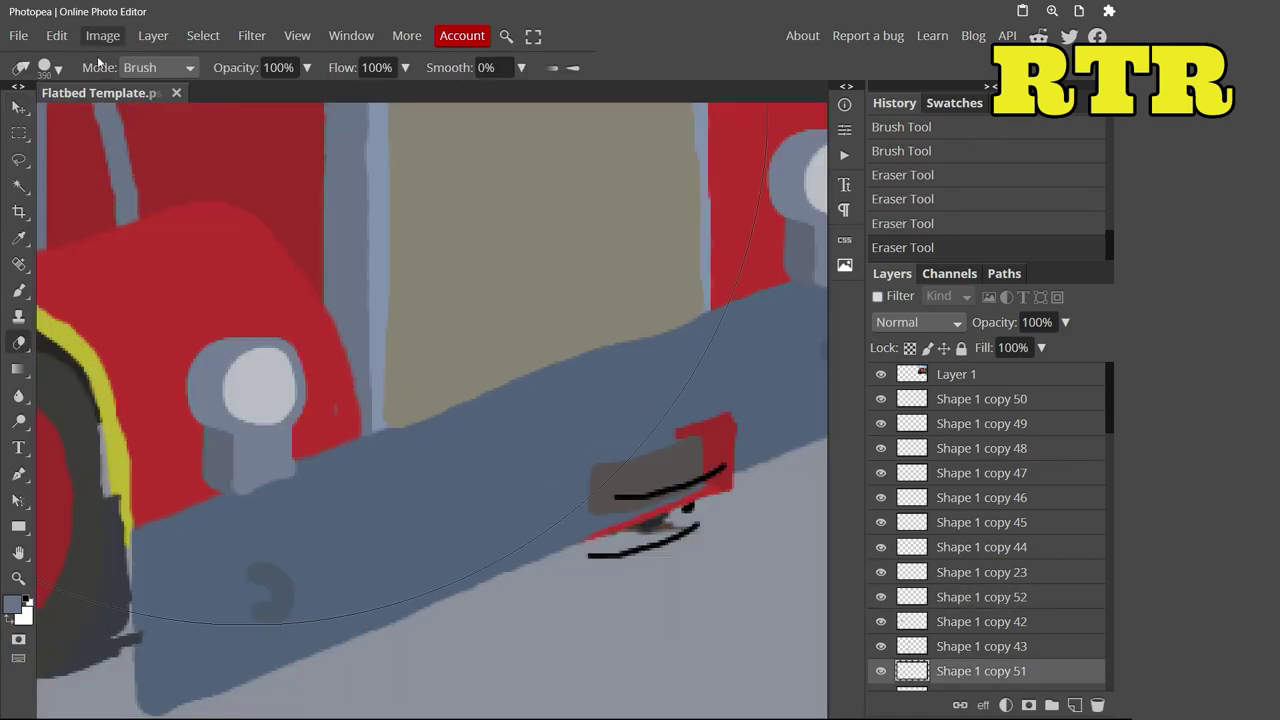
Reorder the Shape 1 layers so the red box sits in front of the blue bumper and the bumper covers the radiator frame's lower edge
key(v)
drag(967, 591, 987, 626)
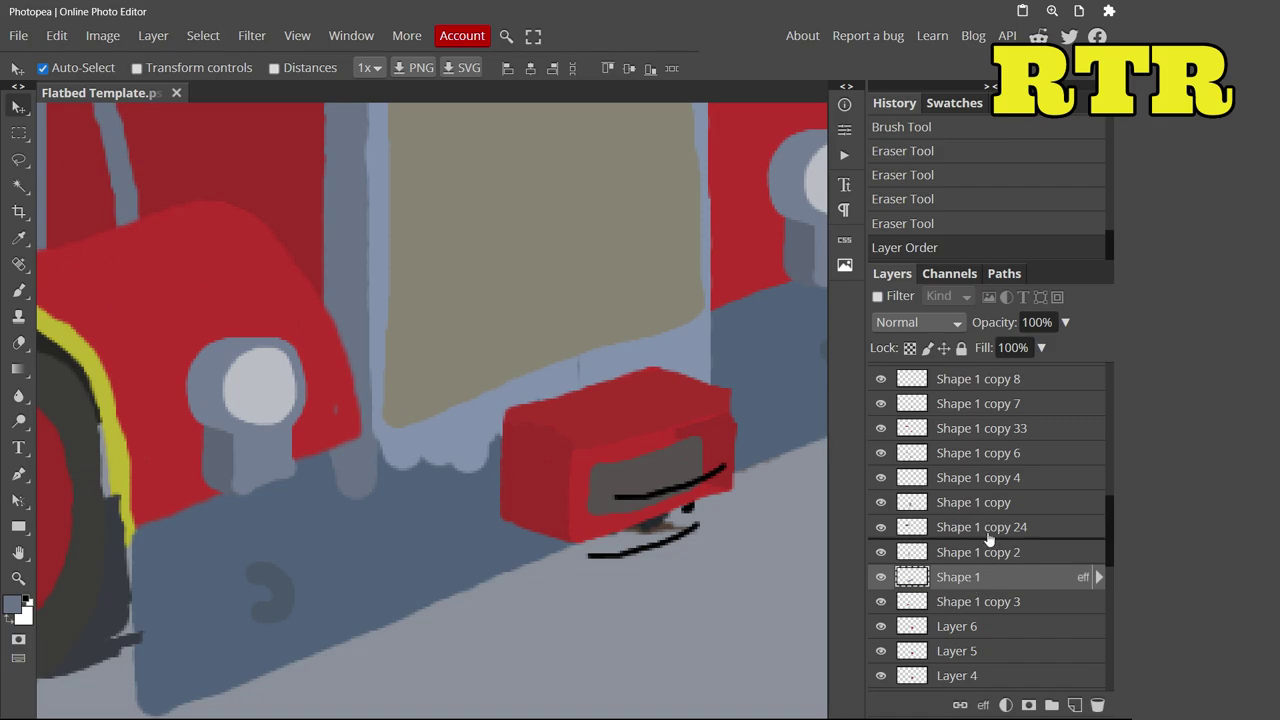
drag(988, 538, 988, 540)
drag(982, 552, 979, 500)
Move the black lines into the red bumper box's grille and duplicate their layer three times, offsetting the copies to form grille bars
drag(659, 473, 645, 484)
right_click(975, 375)
click(880, 266)
right_click(945, 375)
click(840, 265)
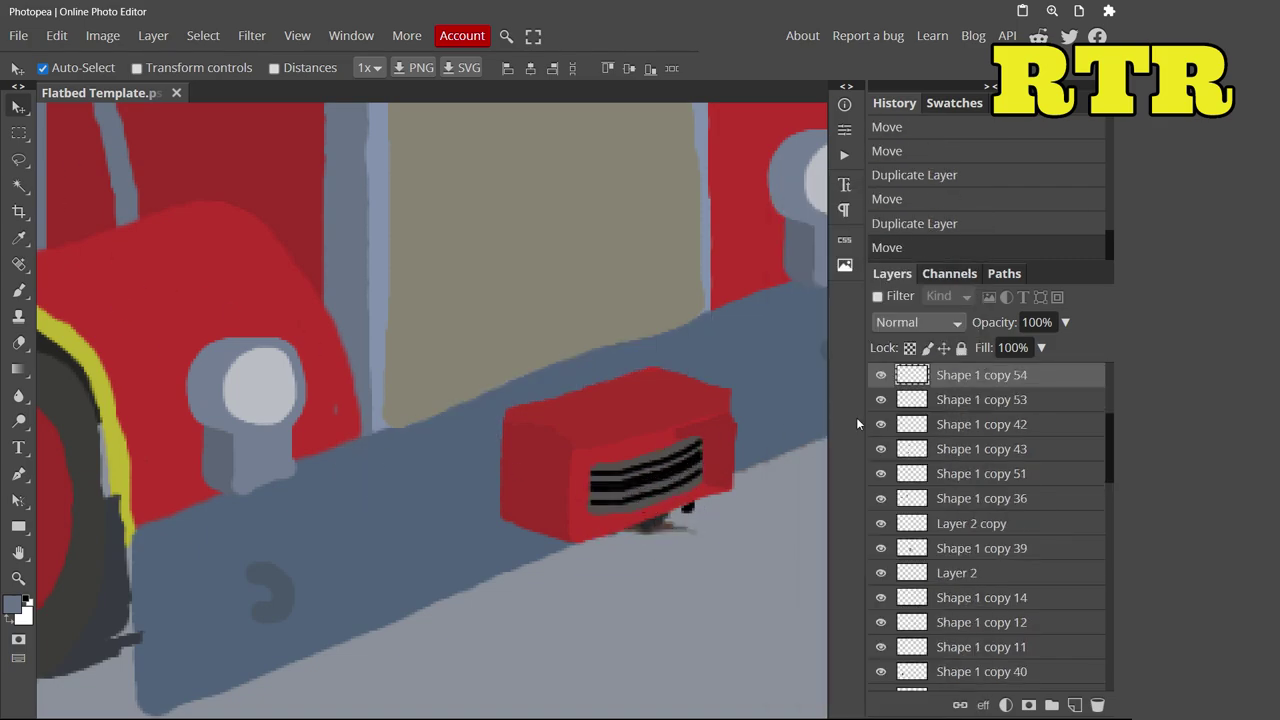
right_click(785, 432)
click(850, 262)
drag(652, 493, 652, 499)
scroll(342, 376, down, 5)
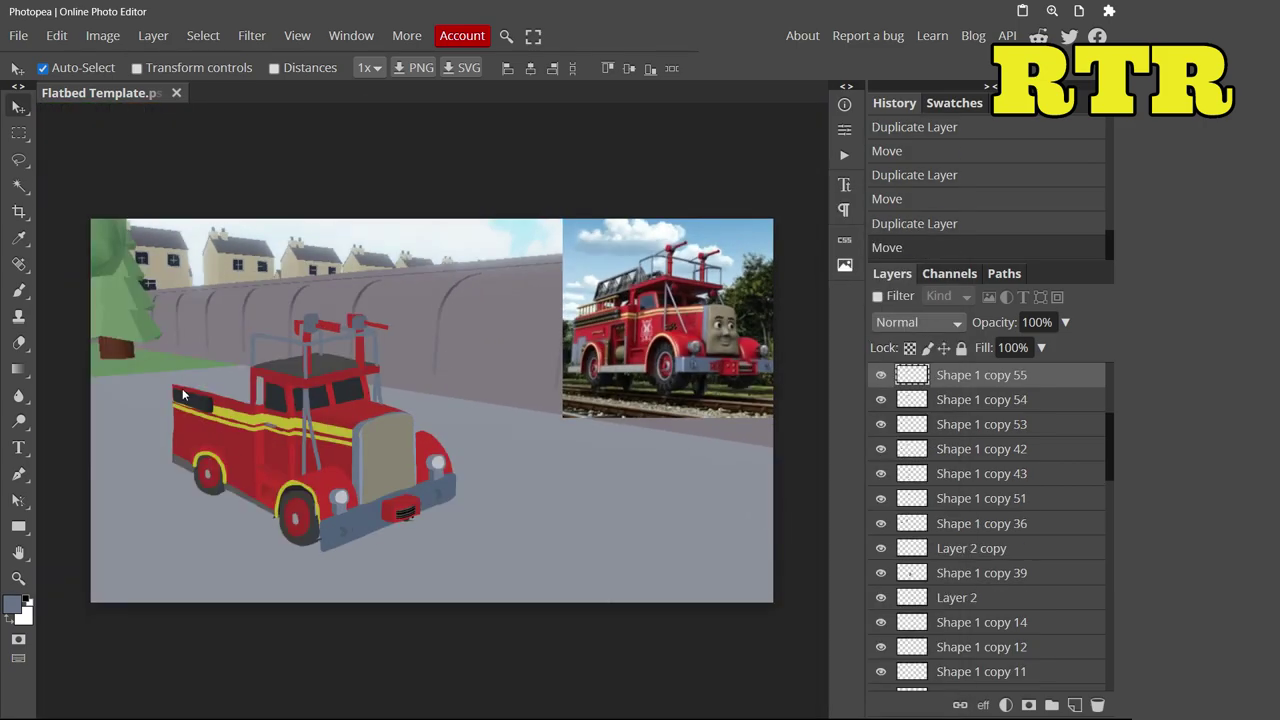
Move Shape 1 copy 50 directly above Shape 1 copy 13 and pick a grey brush colour for the rear deck
scroll(182, 392, up, 5)
scroll(356, 384, down, 2)
key(b)
scroll(356, 384, up, 3)
click(13, 604)
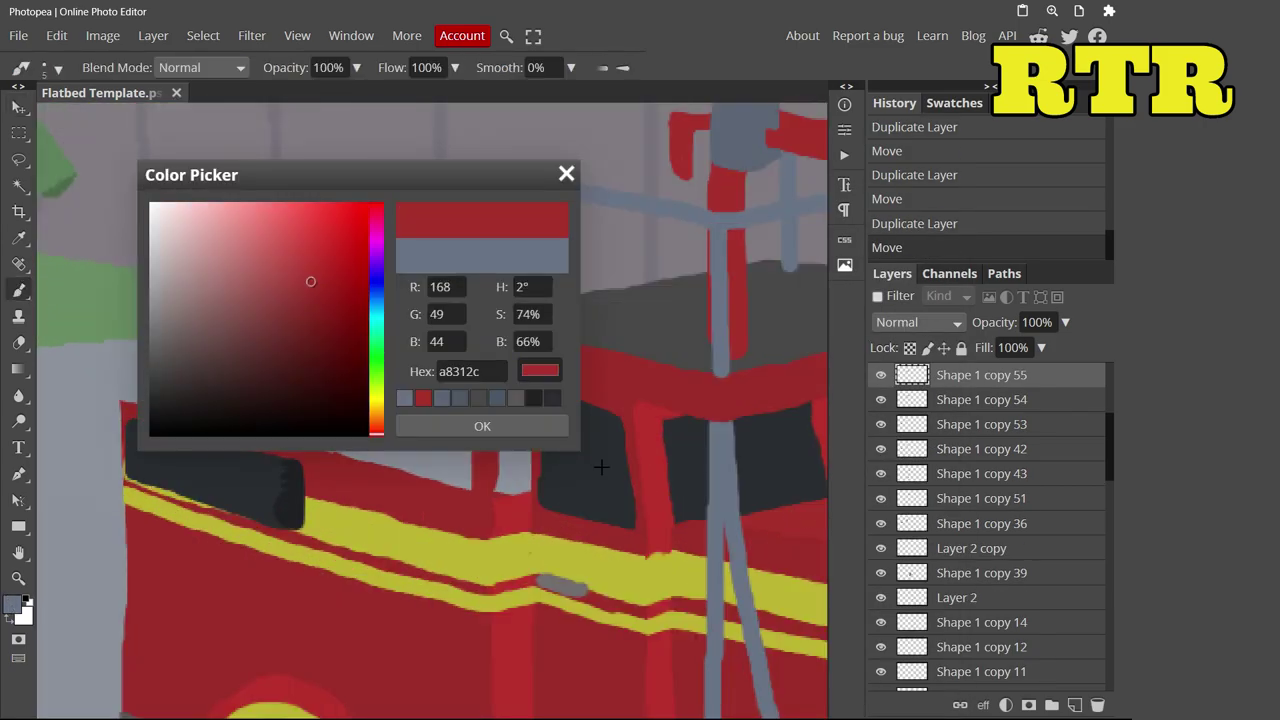
key(Return)
drag(986, 406, 990, 686)
click(13, 604)
click(153, 329)
key(Return)
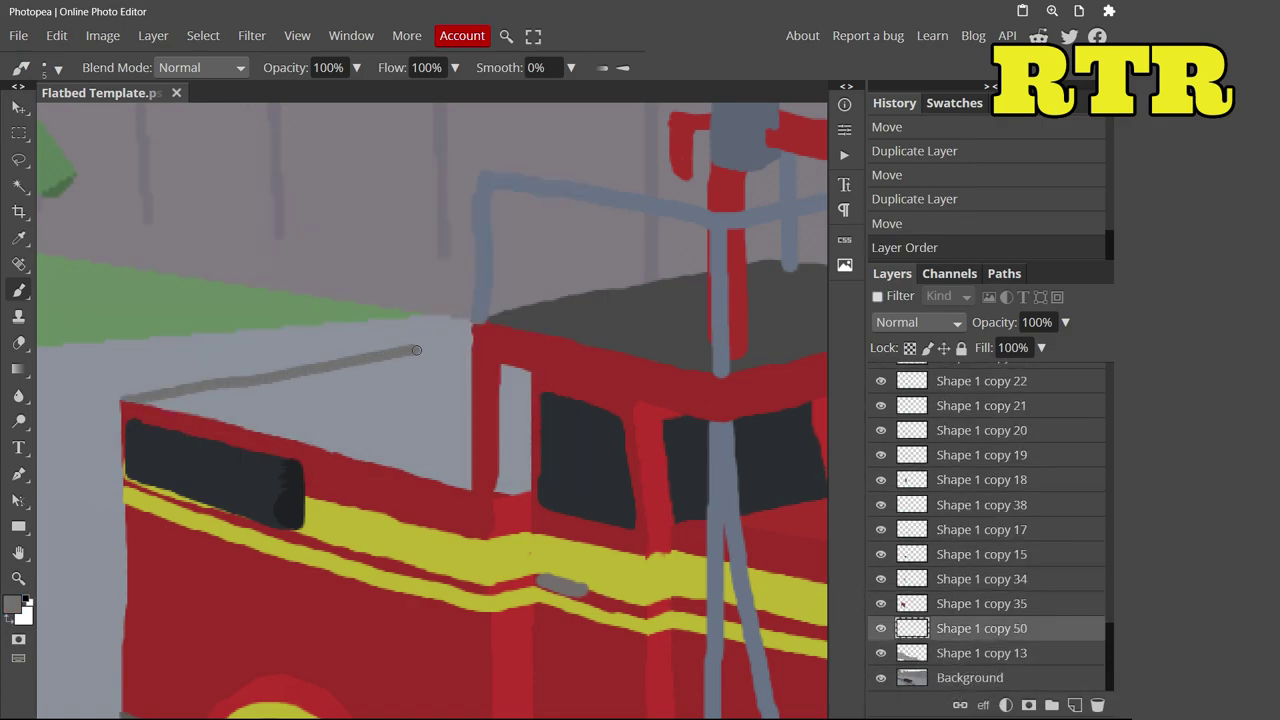
Paint the flat rear deck behind the cab grey on Shape 1 copy 50, enlarging the brush to fill it
drag(416, 349, 470, 352)
click(58, 67)
drag(134, 108, 165, 108)
mouse_move(460, 356)
mouse_down()
mouse_move(420, 410)
mouse_move(300, 430)
mouse_move(155, 417)
mouse_move(351, 349)
mouse_up()
scroll(92, 243, up, 2)
scroll(357, 272, down, 3)
scroll(100, 300, up, 1)
scroll(100, 300, up, 3)
drag(100, 300, 65, 460)
Paint a dark red block on the rear deck behind the cab with an 11 px brush
alt+click(140, 440)
scroll(65, 460, up, 3)
click(58, 67)
drag(165, 110, 140, 110)
drag(320, 424, 320, 376)
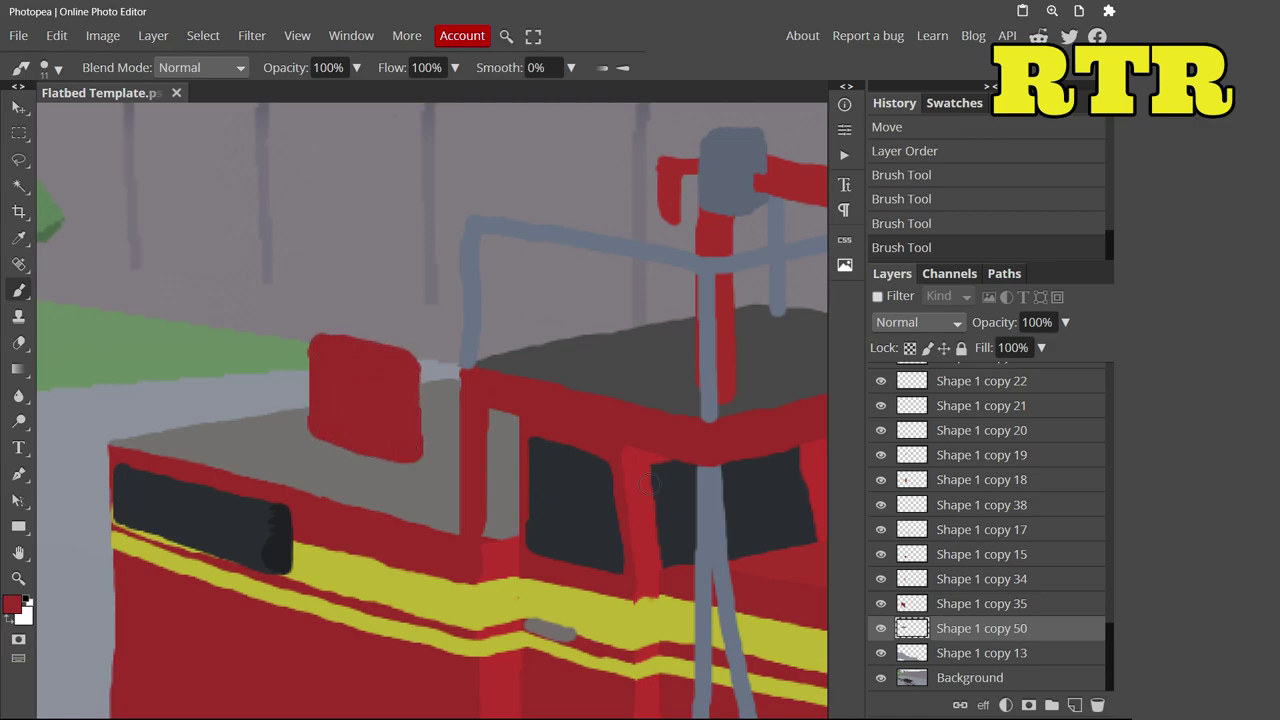
Paint a blue-grey rack frame with diagonal struts above the roof's rear on Shape 1 copy 47
scroll(408, 387, up, 3)
click(12, 604)
click(580, 425)
key(Return)
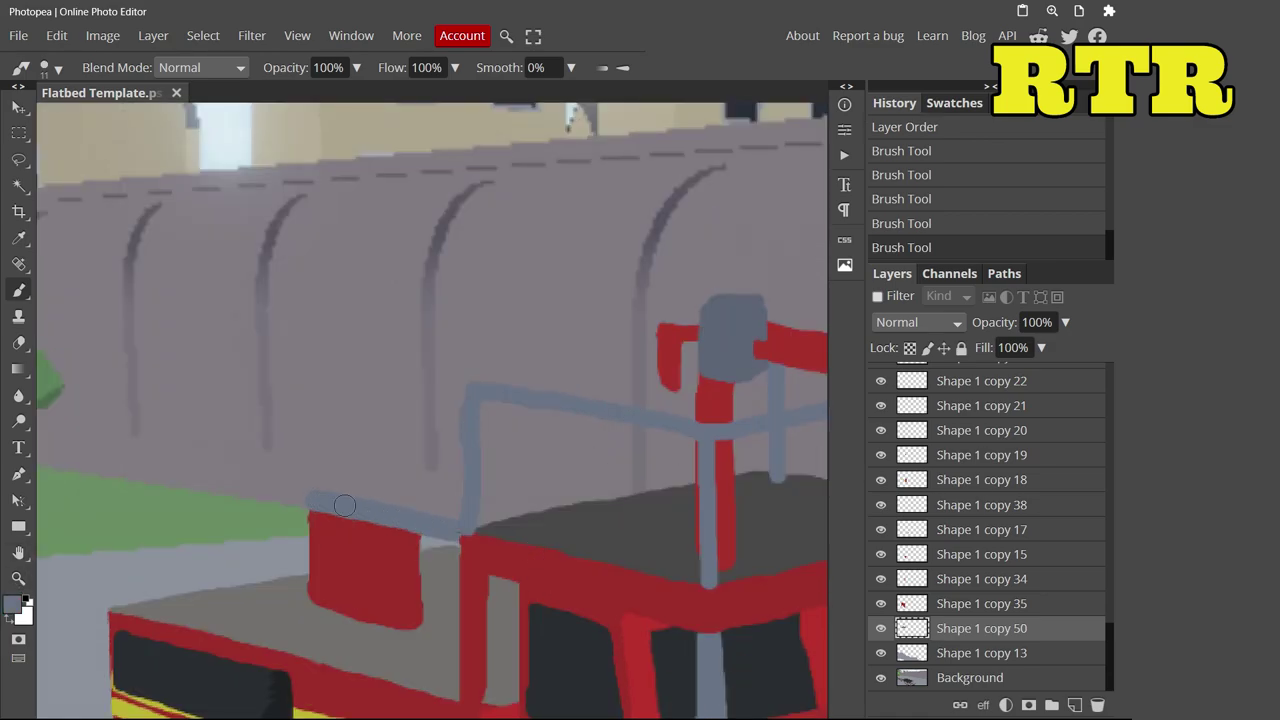
click(940, 224)
click(930, 199)
drag(316, 492, 546, 539)
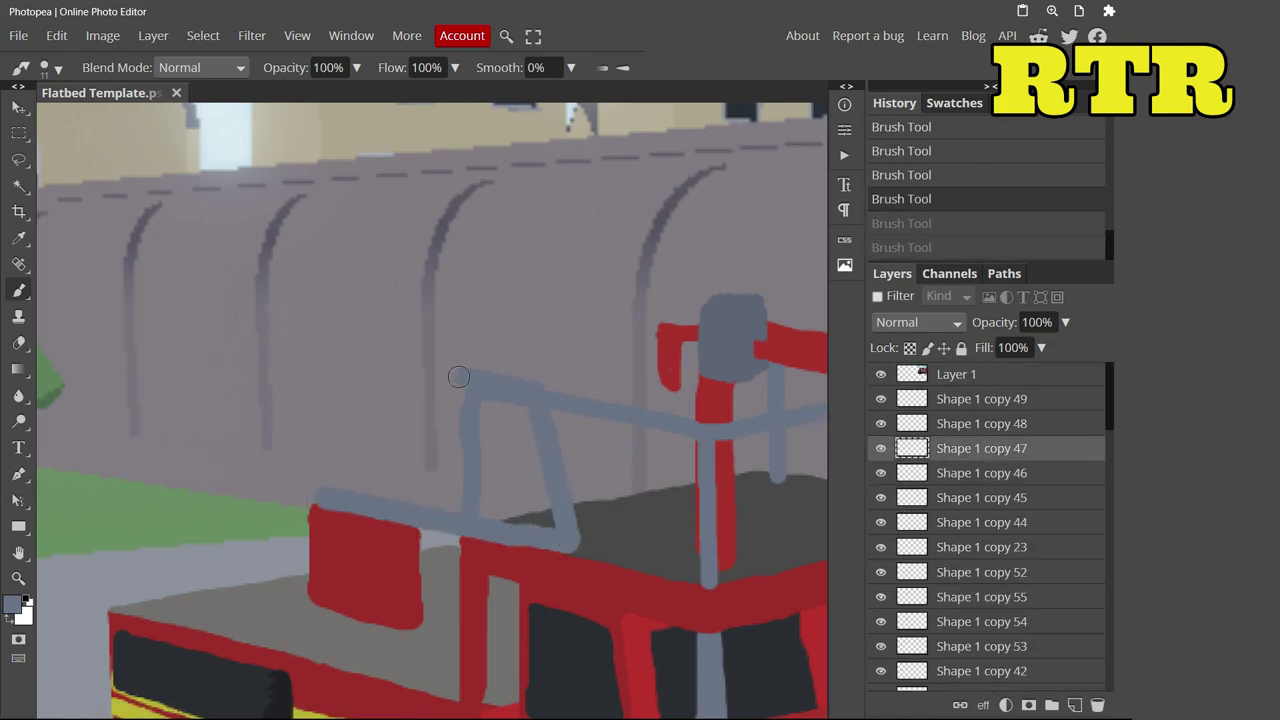
mouse_move(505, 405)
mouse_down()
mouse_move(440, 505)
mouse_move(600, 480)
mouse_up()
Duplicate Shape 1 copy 47 and offset the second rack frame behind the first above the roof
right_click(960, 448)
click(880, 260)
click(18, 107)
drag(353, 567, 428, 580)
Paint over and erase the red block behind the cab on Shape 1 copy 50
key(b)
click(12, 604)
click(482, 426)
key(Return)
key(ctrl+z)
mouse_move(316, 600)
mouse_down()
mouse_move(431, 574)
mouse_move(380, 617)
mouse_up()
key(Return)
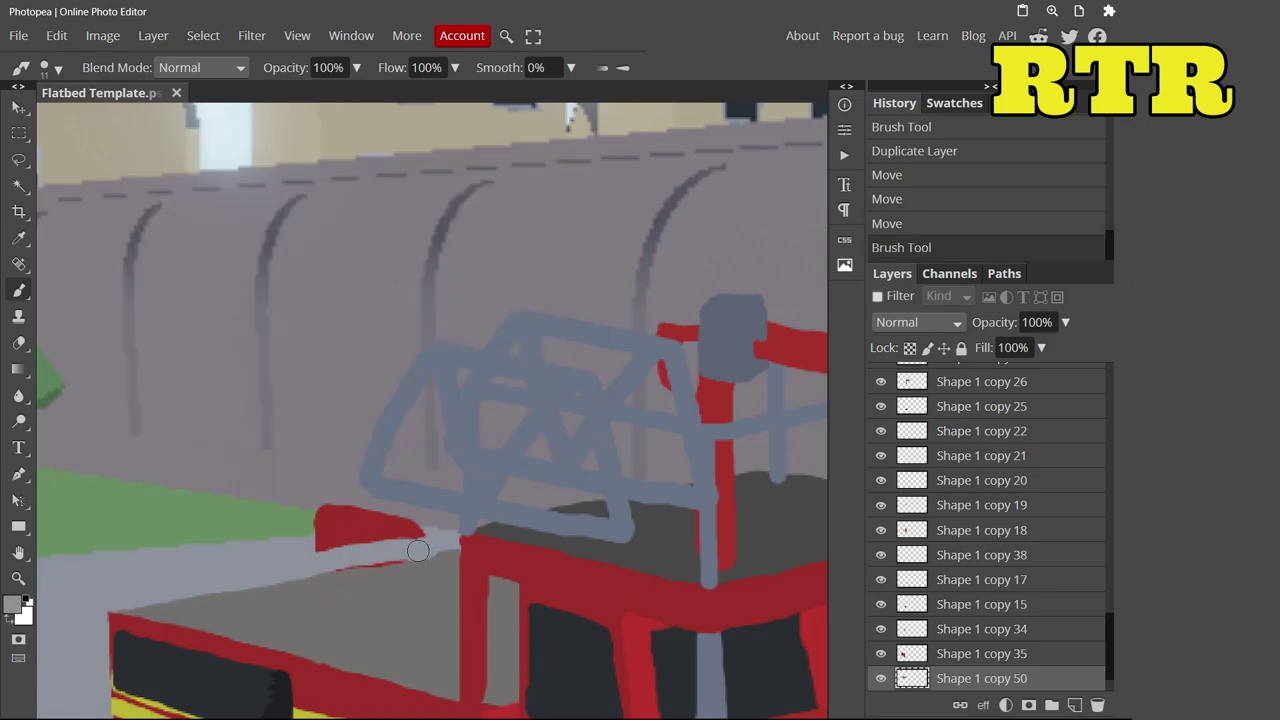
key(e)
click(423, 466)
key(ctrl+z)
right_click(306, 345)
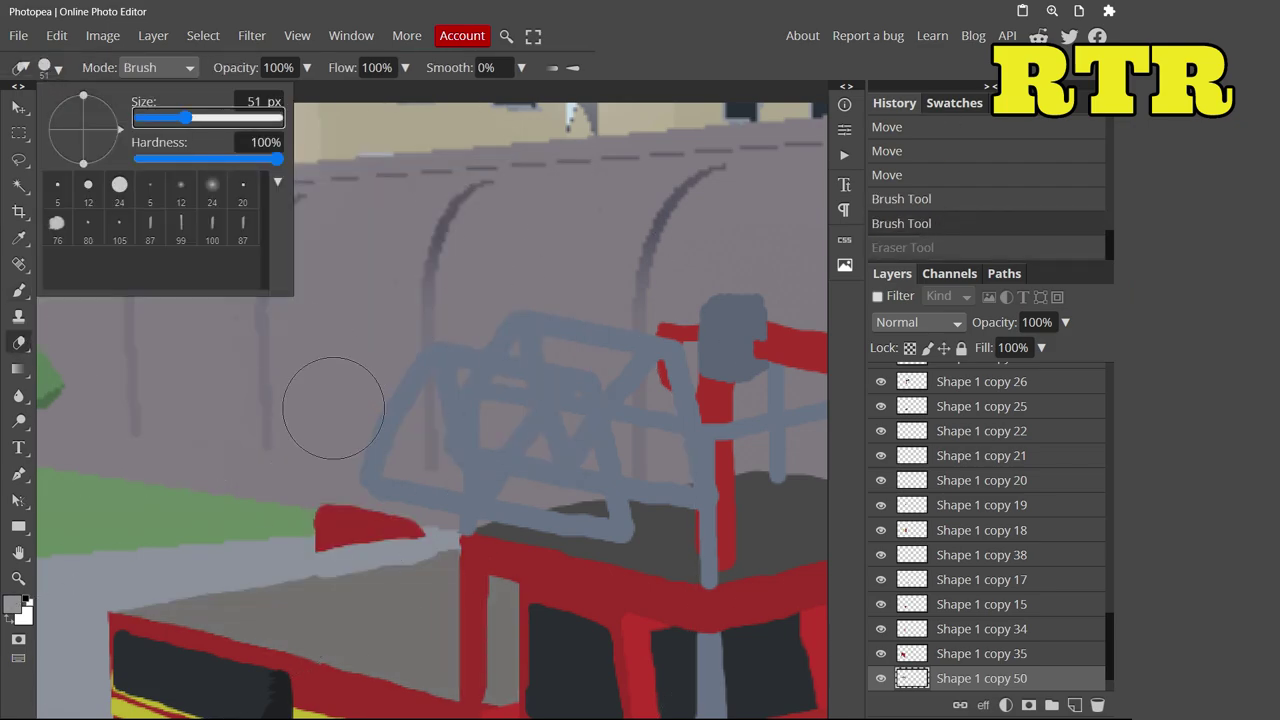
drag(320, 525, 358, 492)
key(b)
Apply a darker blue layer style to Shape 1 copy 47 and Shape 1 copy 56, and shift both rack frames slightly towards the cannon
key(v)
click(719, 540)
right_click(1000, 375)
click(880, 197)
click(669, 214)
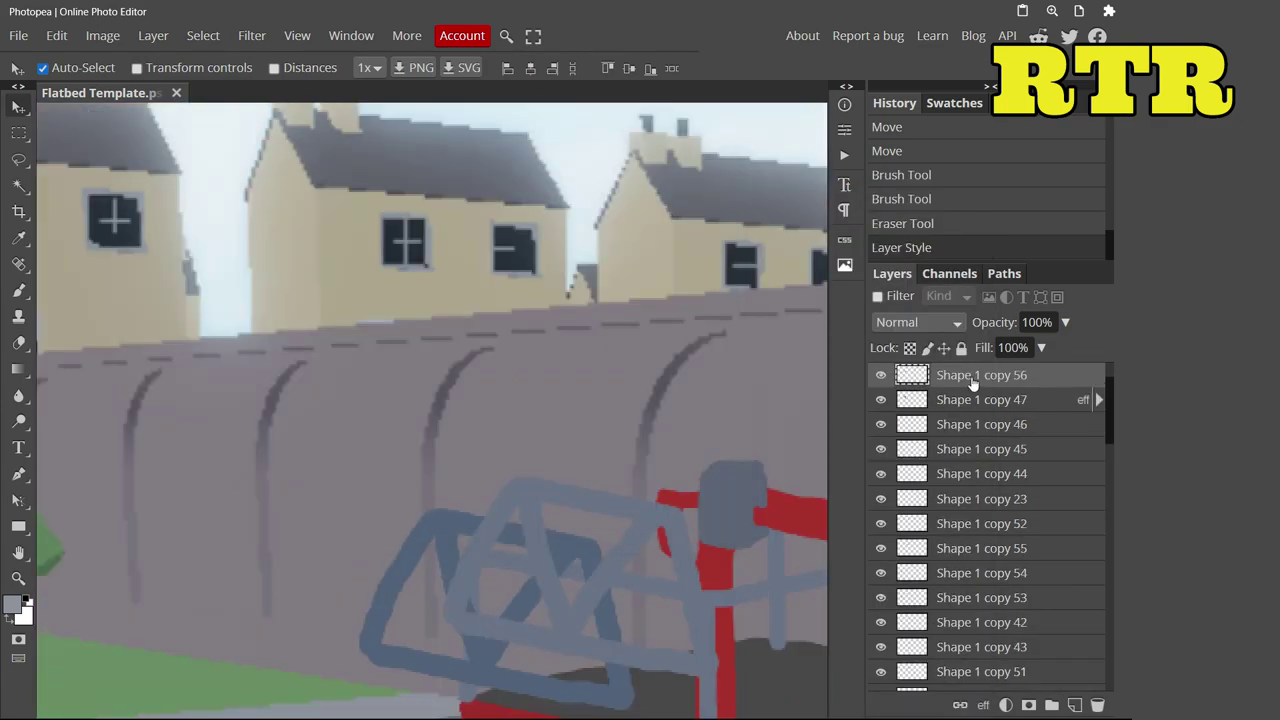
click(669, 214)
drag(686, 482, 454, 504)
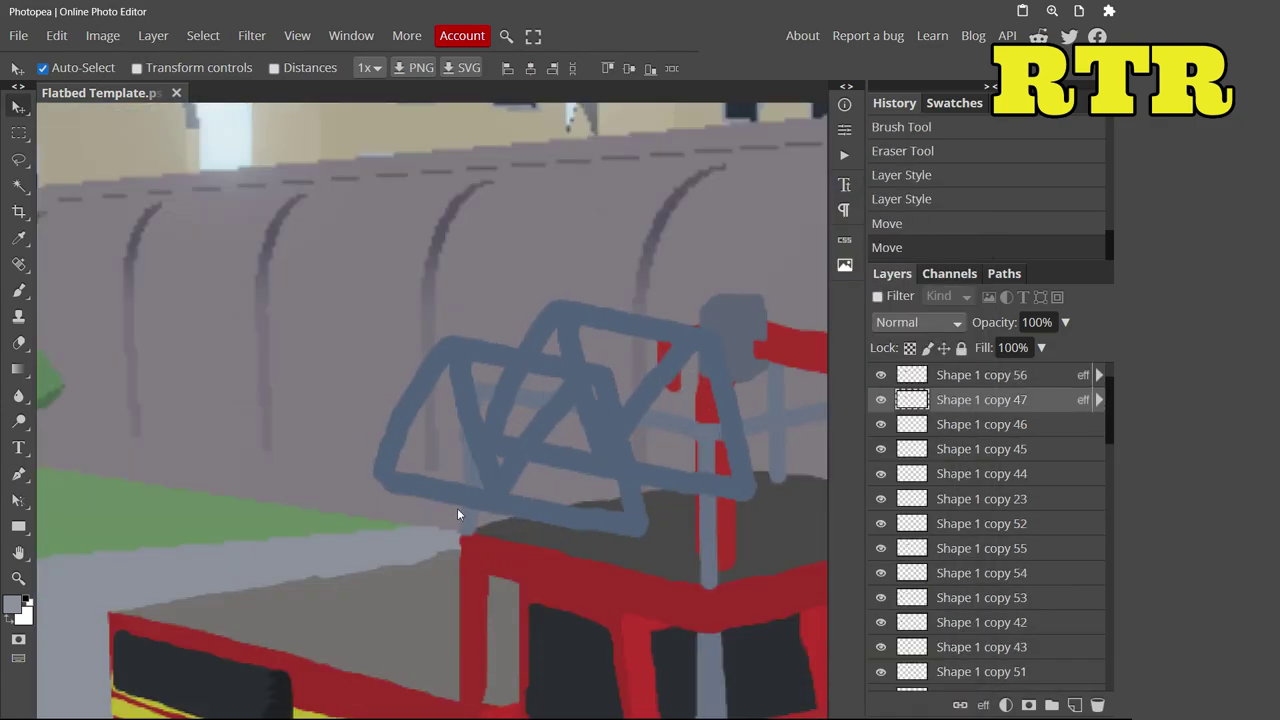
Erase the parts of the Shape 1 copy 47 rack frame that cover the roof railing, using a 7 px eraser
key(e)
right_click(405, 272)
scroll(405, 272, up, 3)
drag(405, 272, 408, 440)
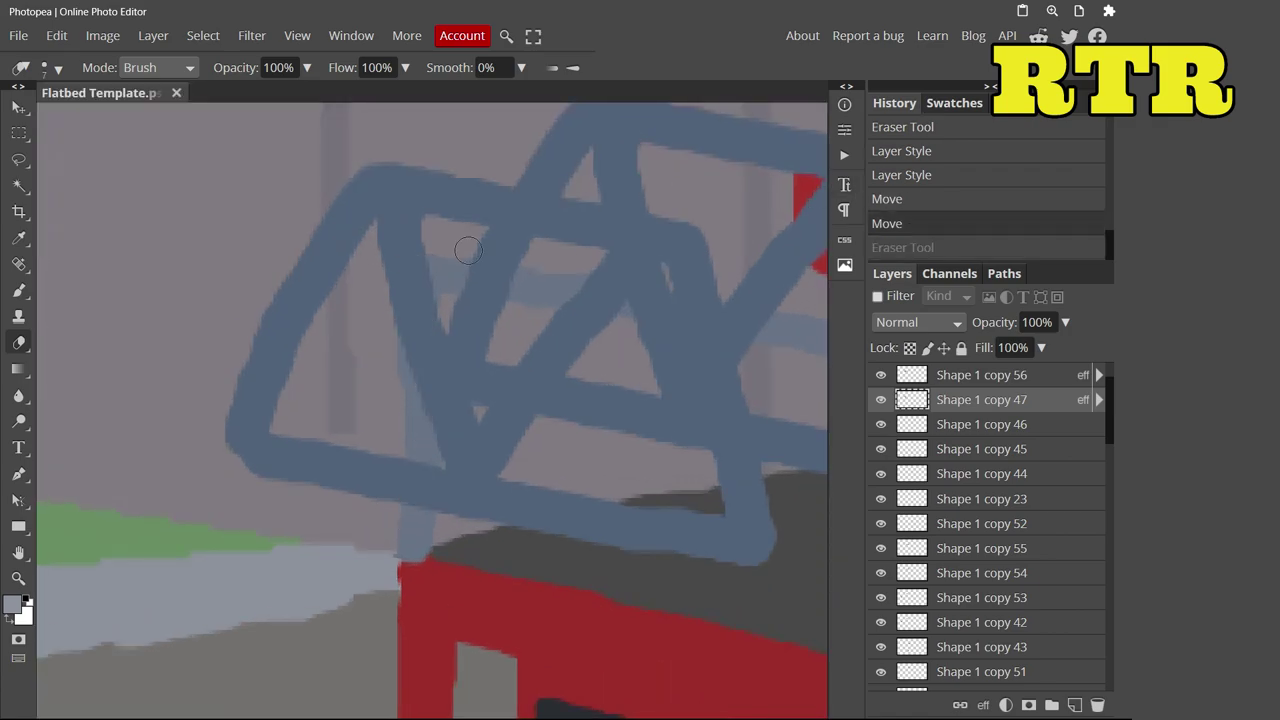
key(ctrl+shift+z)
key(ctrl+z)
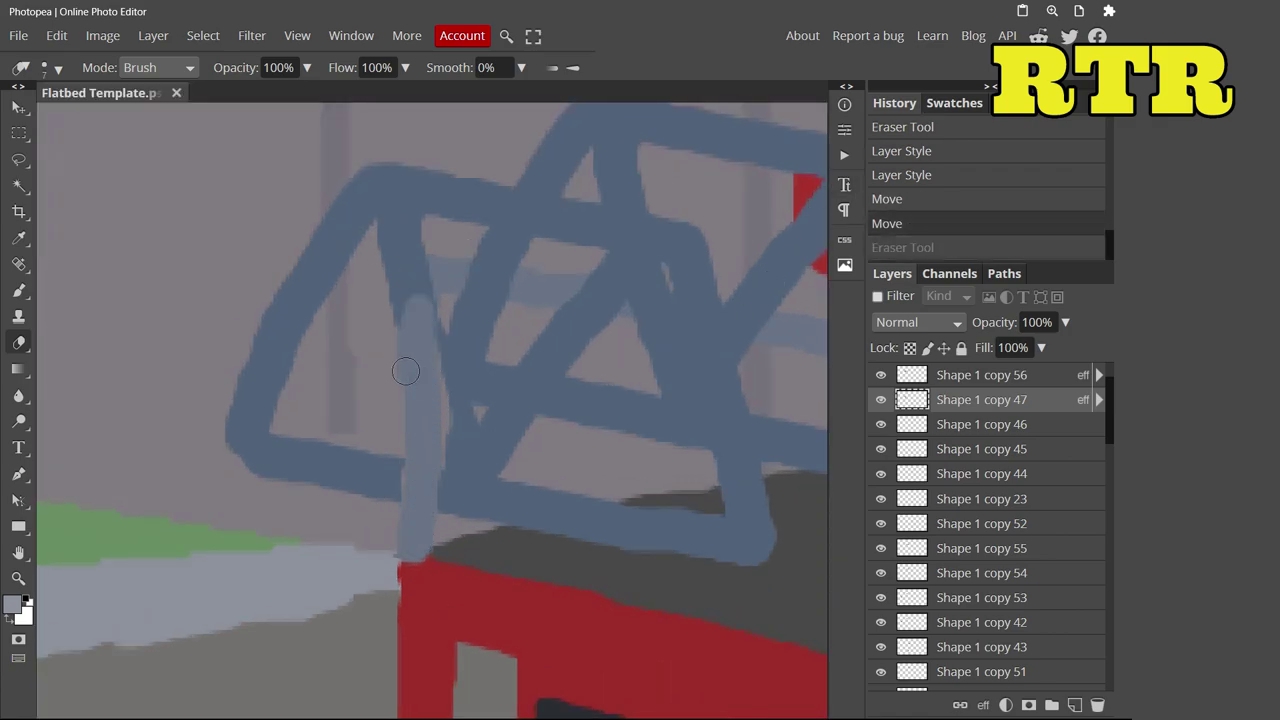
key(ctrl+shift+z)
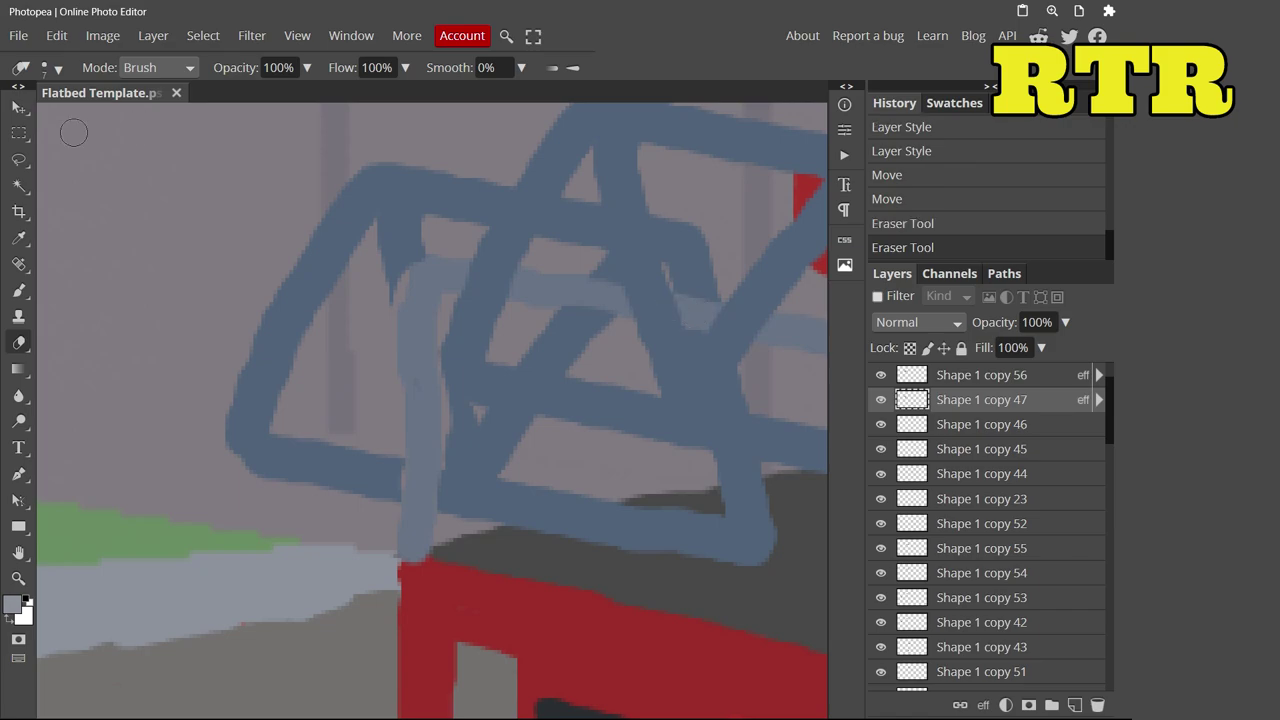
Erase the parts of the Shape 1 copy 56 rack frame that overlap the railing
scroll(644, 184, down, 3)
ctrl+click(644, 184)
scroll(644, 184, up, 3)
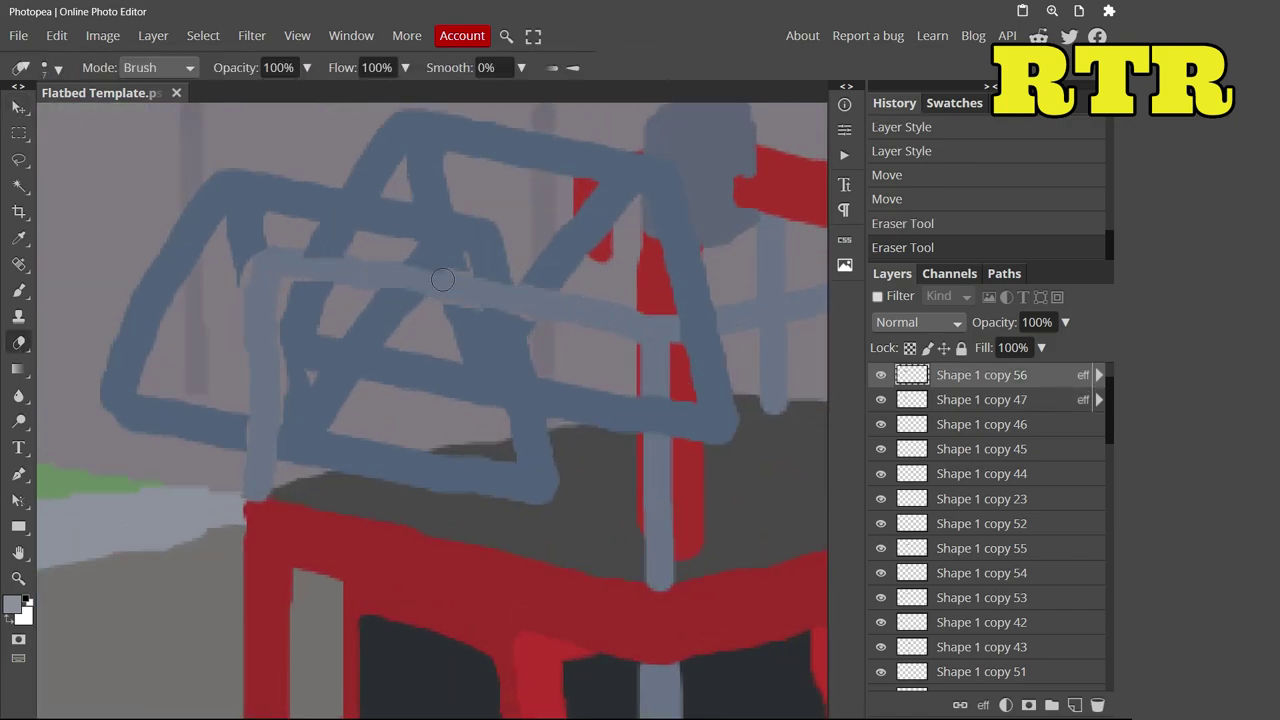
scroll(539, 320, down, 4)
scroll(322, 368, up, 4)
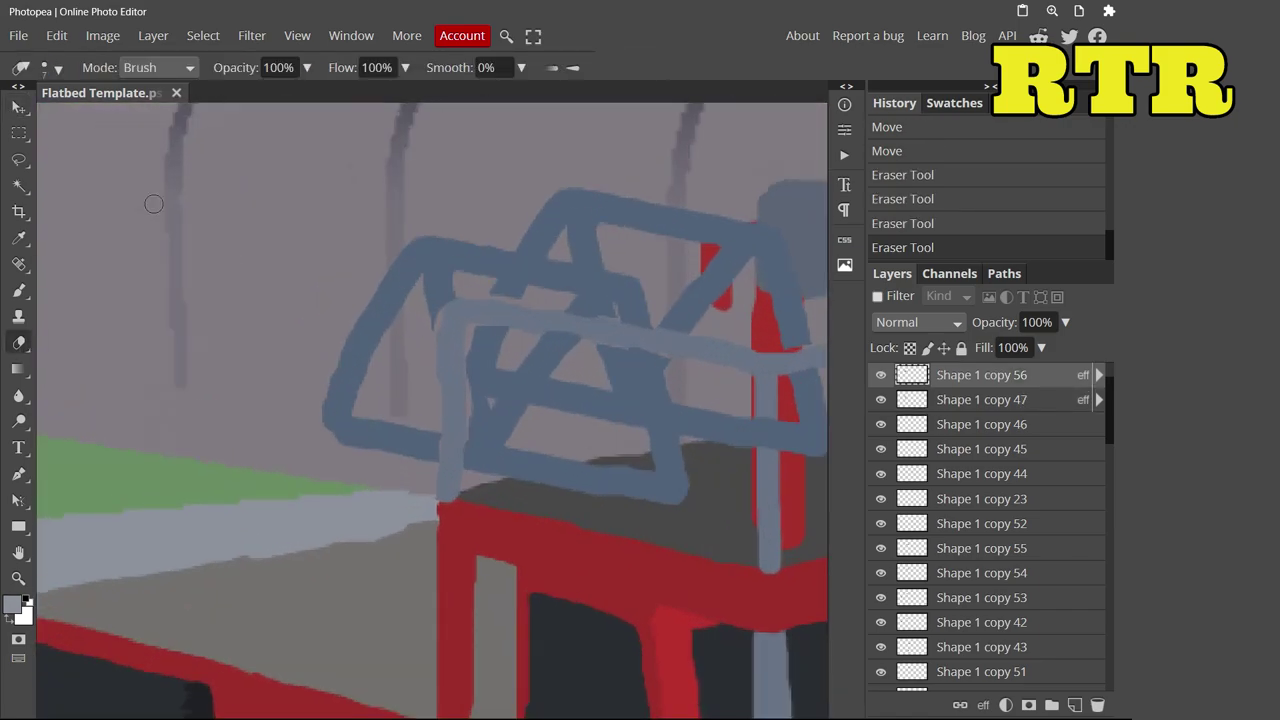
Paint a dark blue-grey floor between the two rack frames on Shape 1 copy 46
key(b)
click(14, 602)
click(665, 484)
key(Return)
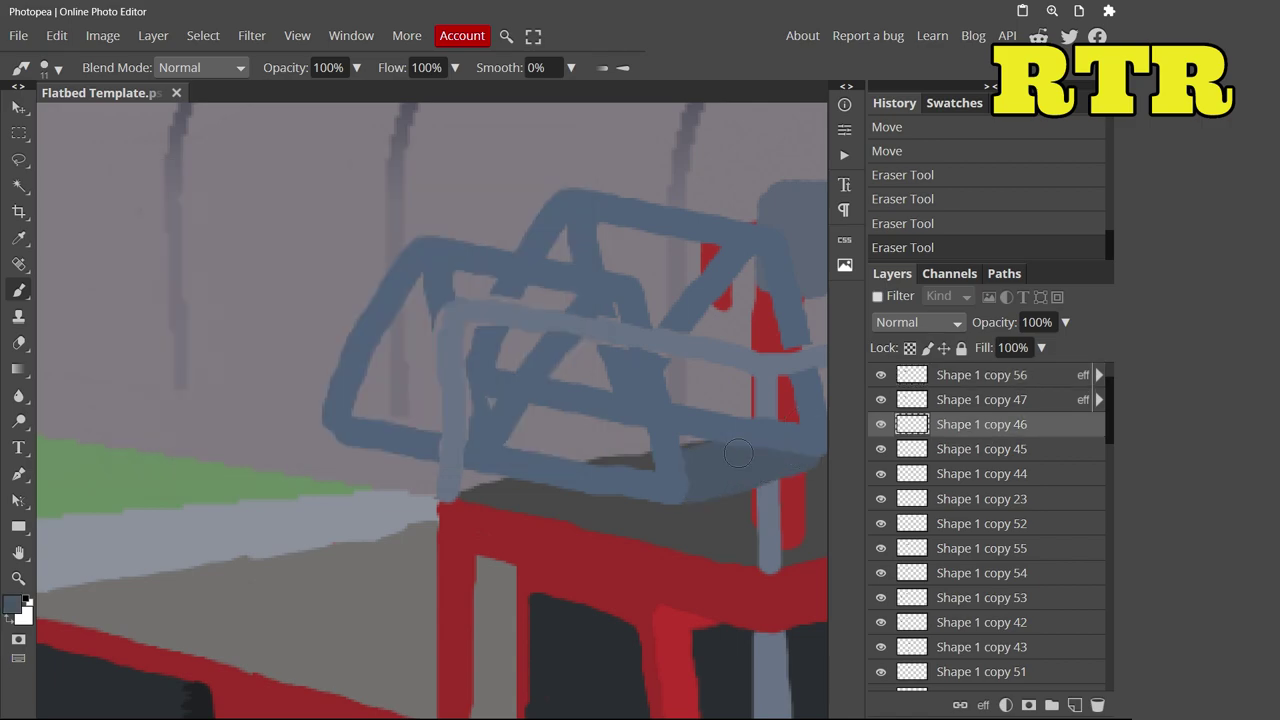
drag(678, 463, 634, 402)
Erase the rack floor where it covers the railing post on Shape 1 copy 46
click(18, 342)
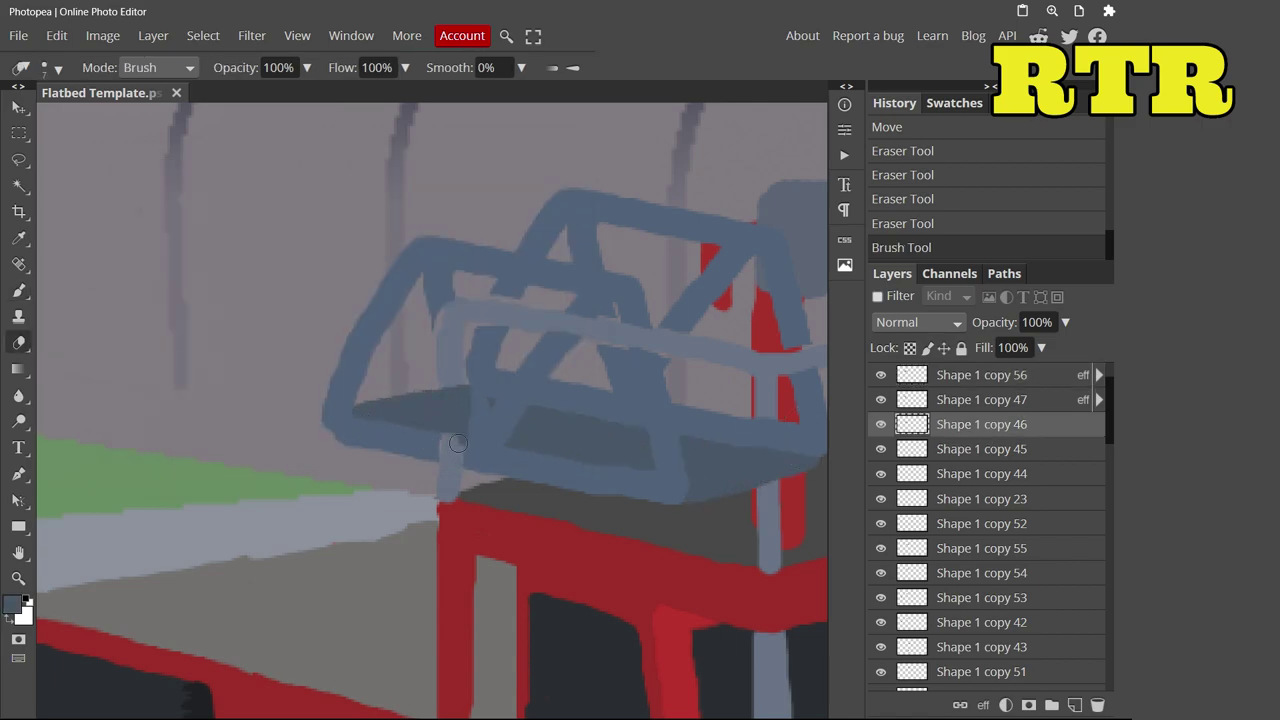
drag(453, 360, 442, 430)
scroll(442, 430, down, 2)
scroll(440, 431, up, 3)
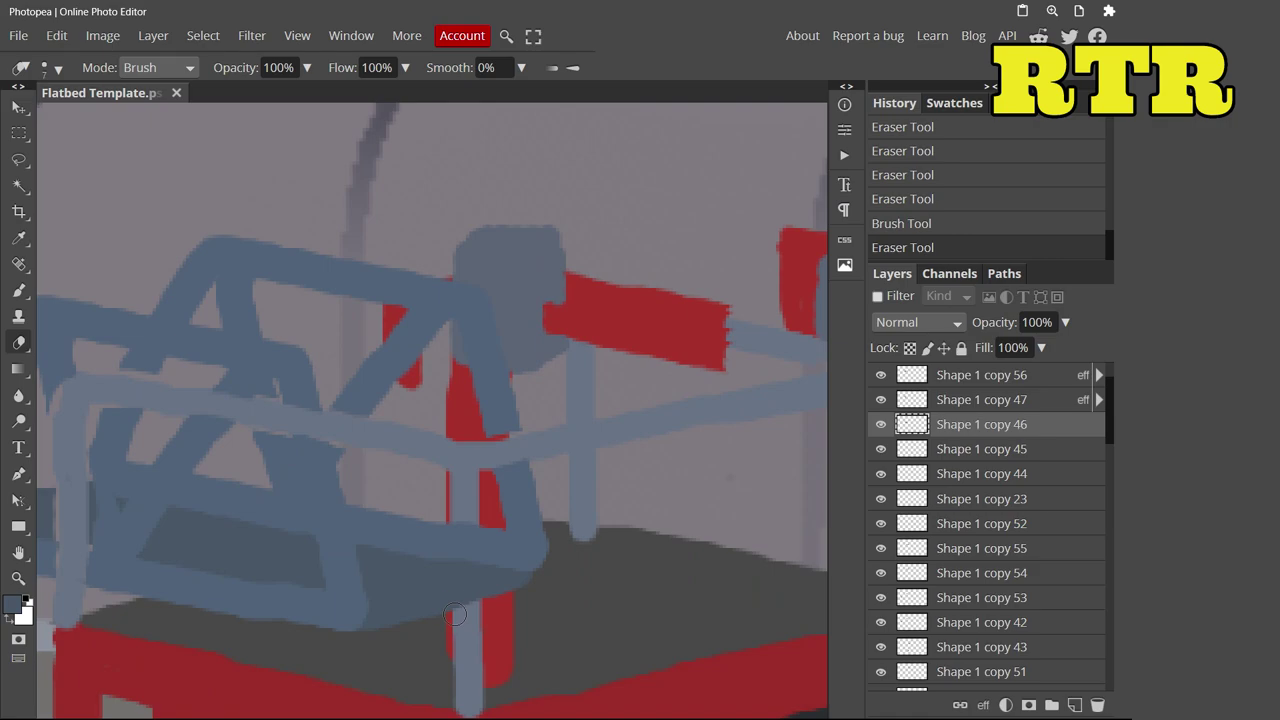
Nudge the rear rack frame on Shape 1 copy 56 and erase it where it covers the water cannon
key(v)
drag(488, 554, 510, 551)
key(j)
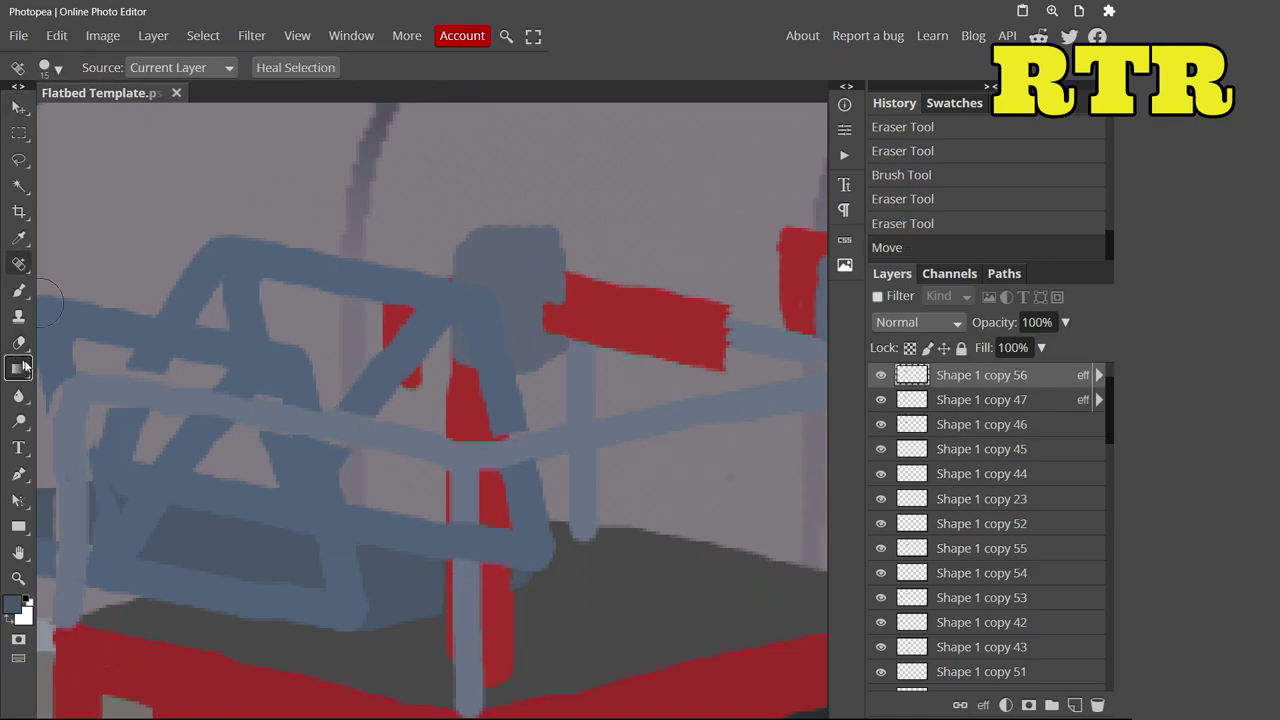
key(e)
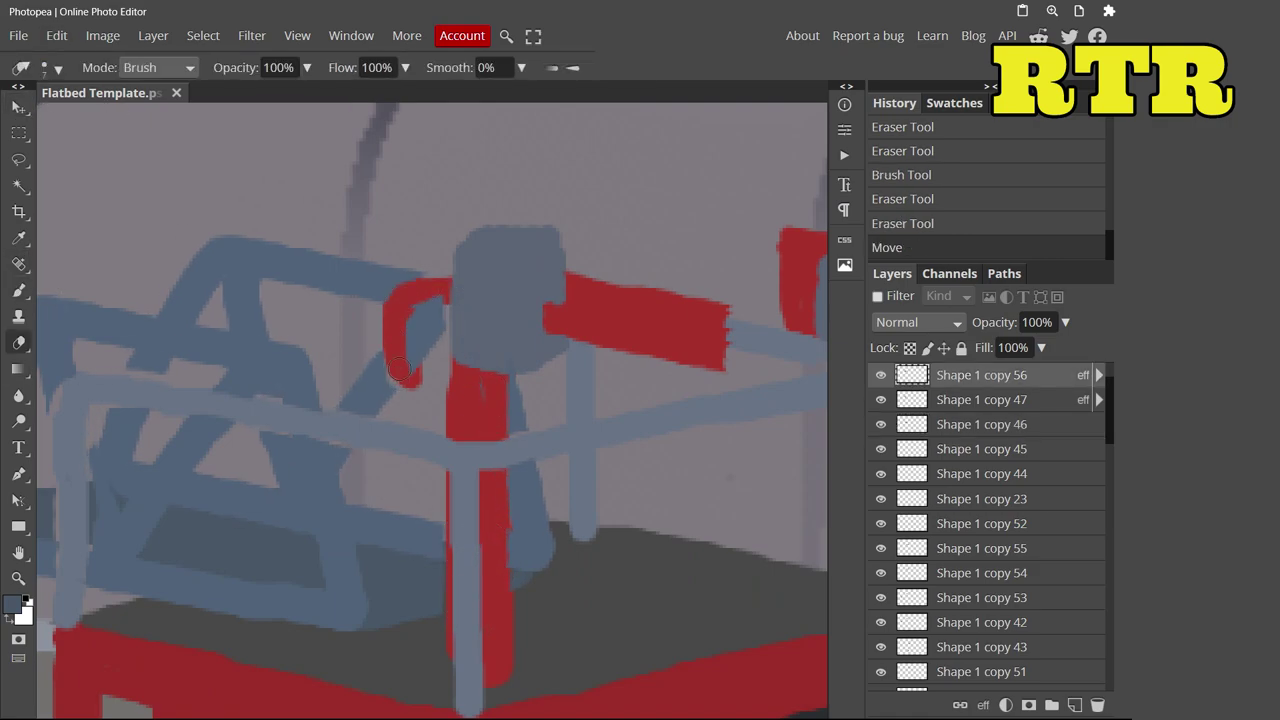
drag(400, 370, 420, 300)
Move Shape 1 copy 42 and its duplicates to realign the water cannon and place a second dark tube below the first
scroll(420, 300, down, 2)
scroll(440, 330, up, 2)
key(v)
mouse_move(464, 336)
mouse_down()
mouse_move(517, 367)
mouse_move(531, 296)
mouse_move(506, 321)
mouse_up()
scroll(506, 321, down, 3)
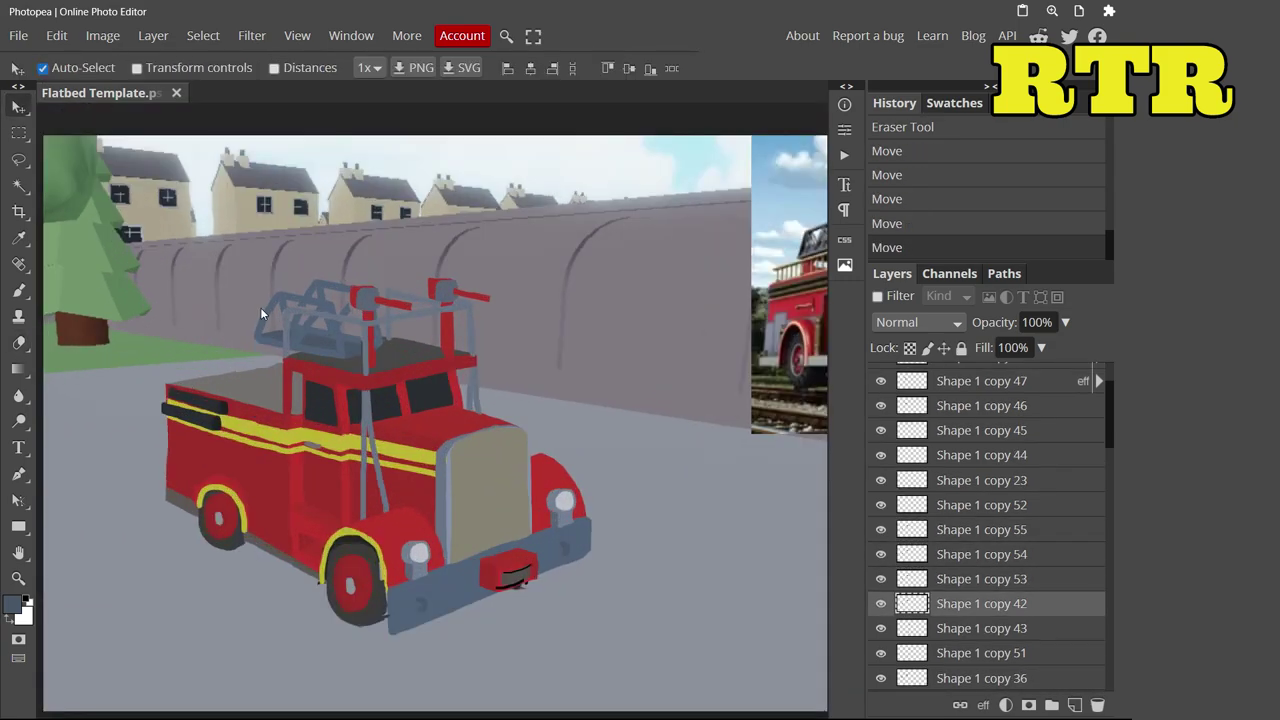
Paint a dark red block behind the cab, beneath the roof rack, on Shape 1 copy 34 using the sampled body red
scroll(260, 314, up, 3)
key(b)
ctrl+click(440, 380)
alt+click(440, 380)
mouse_move(303, 255)
mouse_down()
mouse_move(319, 357)
mouse_move(378, 440)
mouse_up()
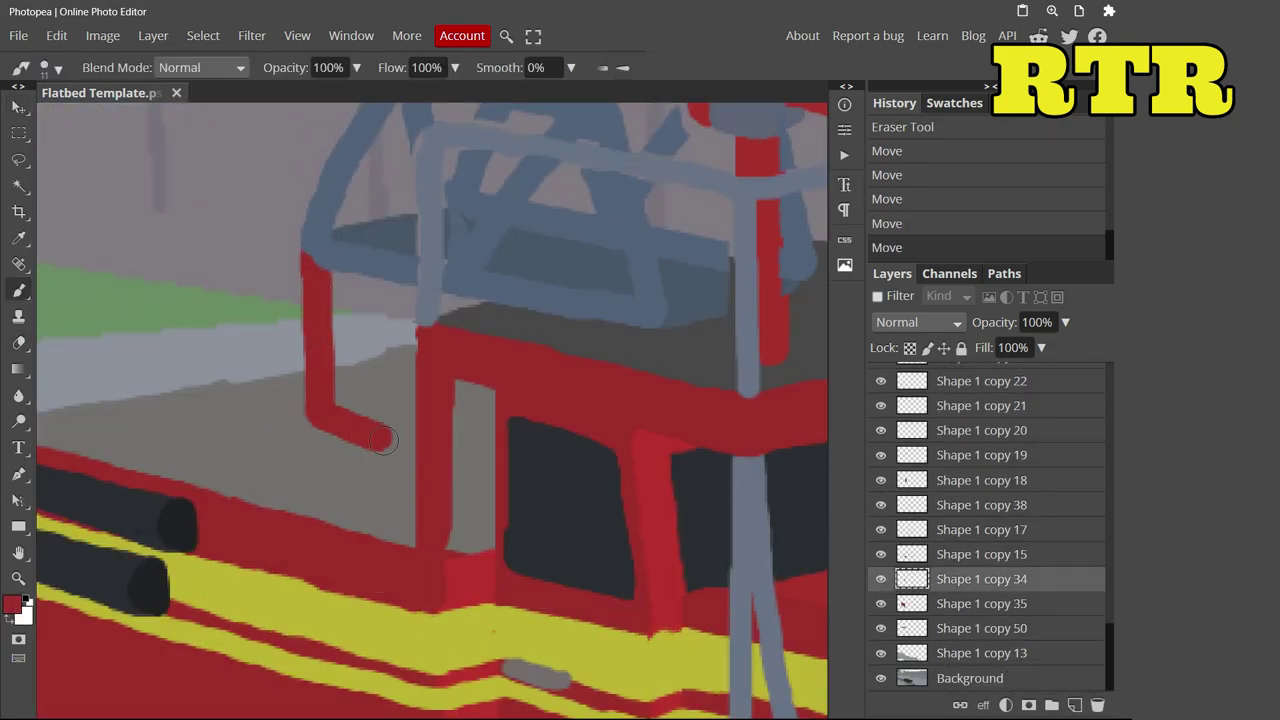
drag(429, 298, 381, 331)
drag(310, 403, 300, 262)
Paint lighter red over the upper part of the grey gap at the cab's rear corner
click(12, 604)
key(Escape)
drag(470, 300, 470, 360)
click(440, 358)
scroll(440, 358, down, 5)
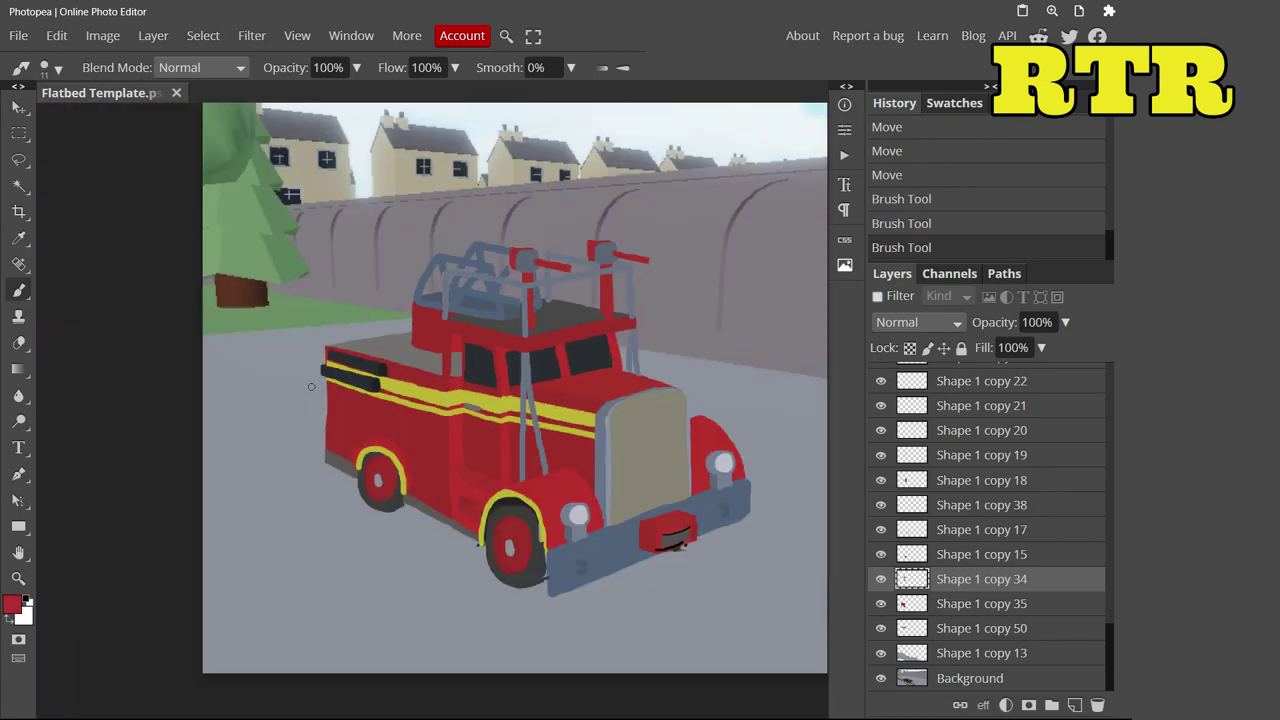
Paint thin tan lines along the grey rear deck on Shape 1 copy 52 with a 5 px brush
scroll(490, 525, up, 4)
click(12, 604)
click(375, 409)
click(270, 283)
click(482, 426)
scroll(482, 426, up, 2)
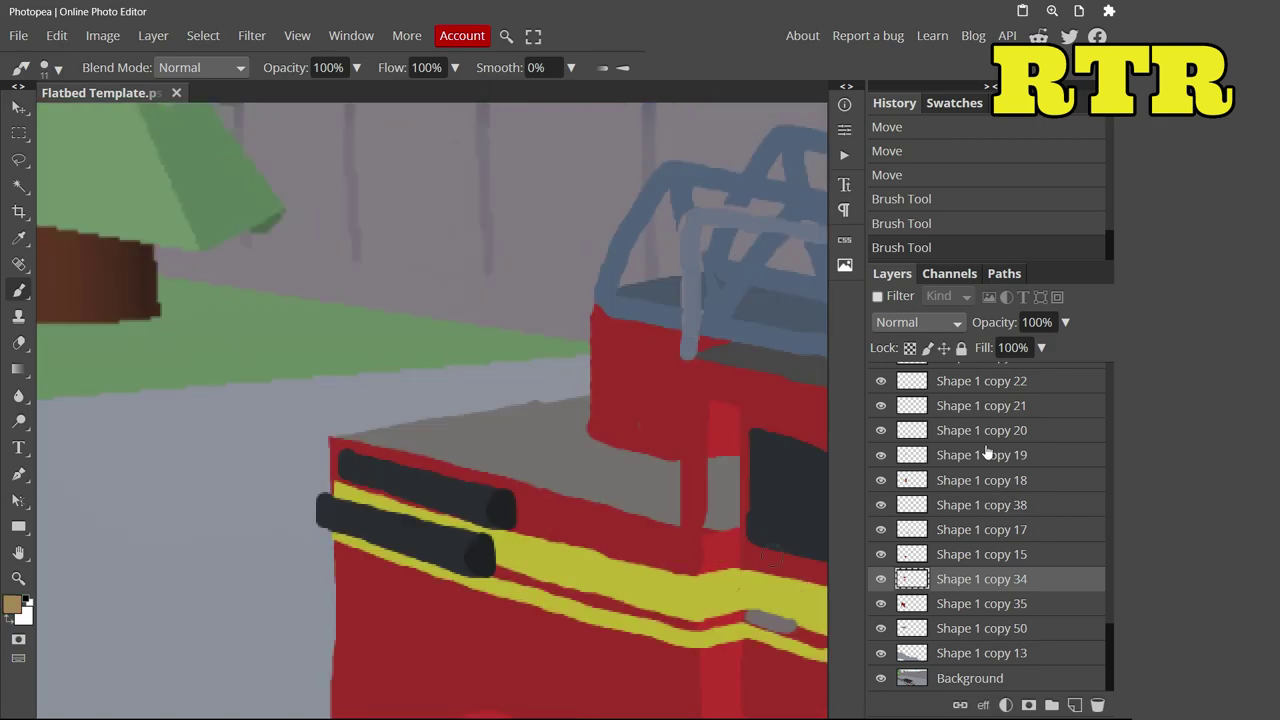
click(44, 67)
drag(150, 114, 135, 114)
click(957, 223)
click(981, 597)
mouse_move(374, 436)
mouse_down()
mouse_move(677, 507)
mouse_move(730, 487)
mouse_up()
Erase the tan overlap from the cab post and add more tan strokes on the rear deck
key(e)
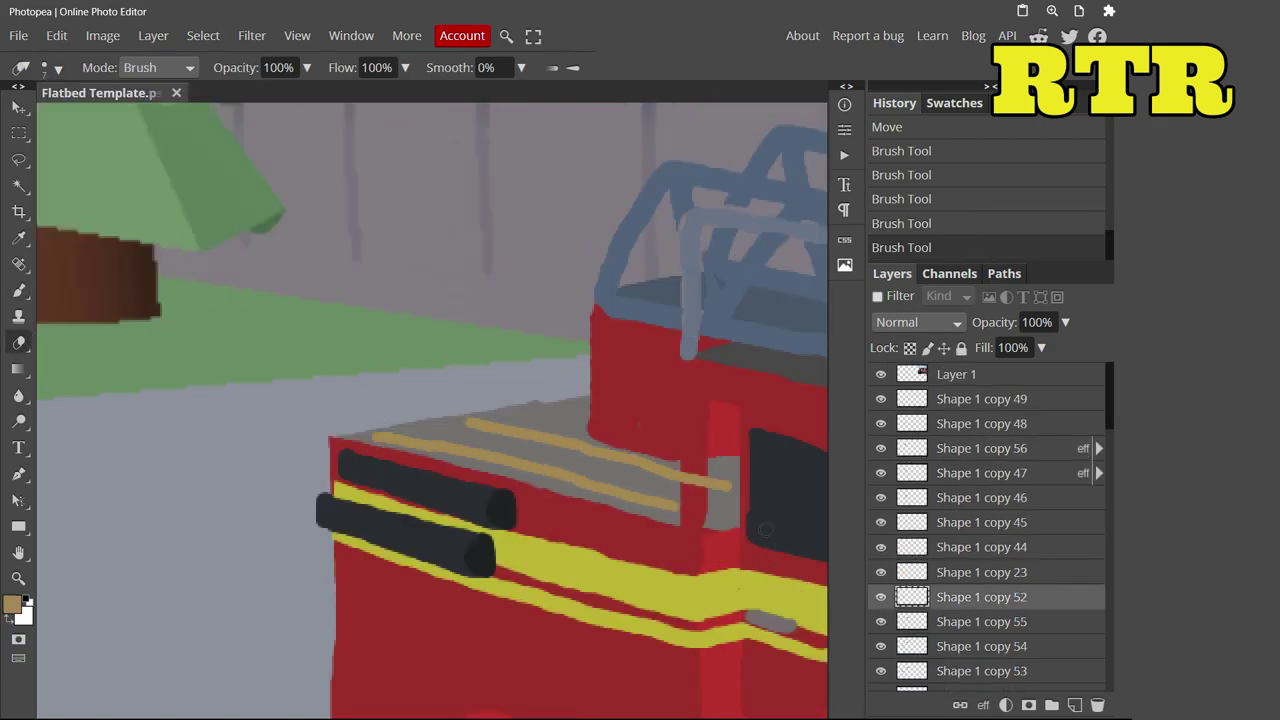
click(695, 466)
key(b)
drag(442, 415, 480, 431)
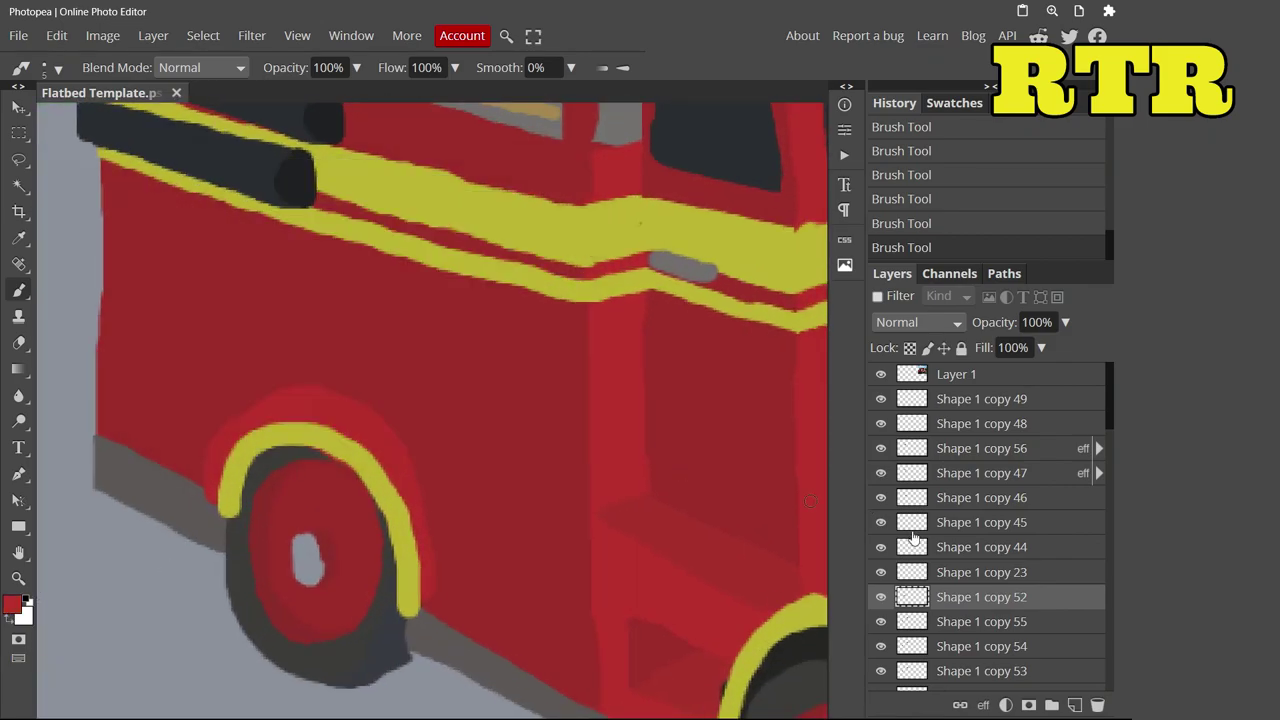
Paint a bright red post and darker red ledges between the rear wheel and cab on Shape 1 copy 23
click(981, 572)
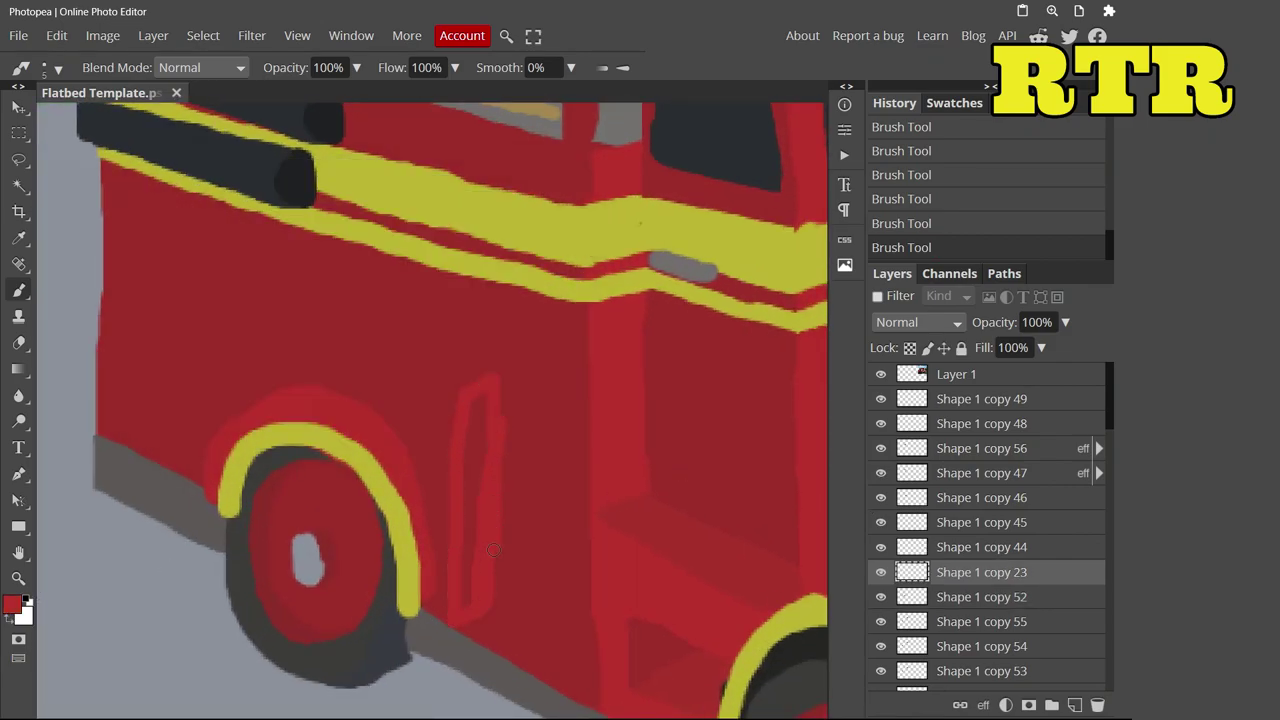
right_click(18, 342)
click(104, 340)
click(484, 382)
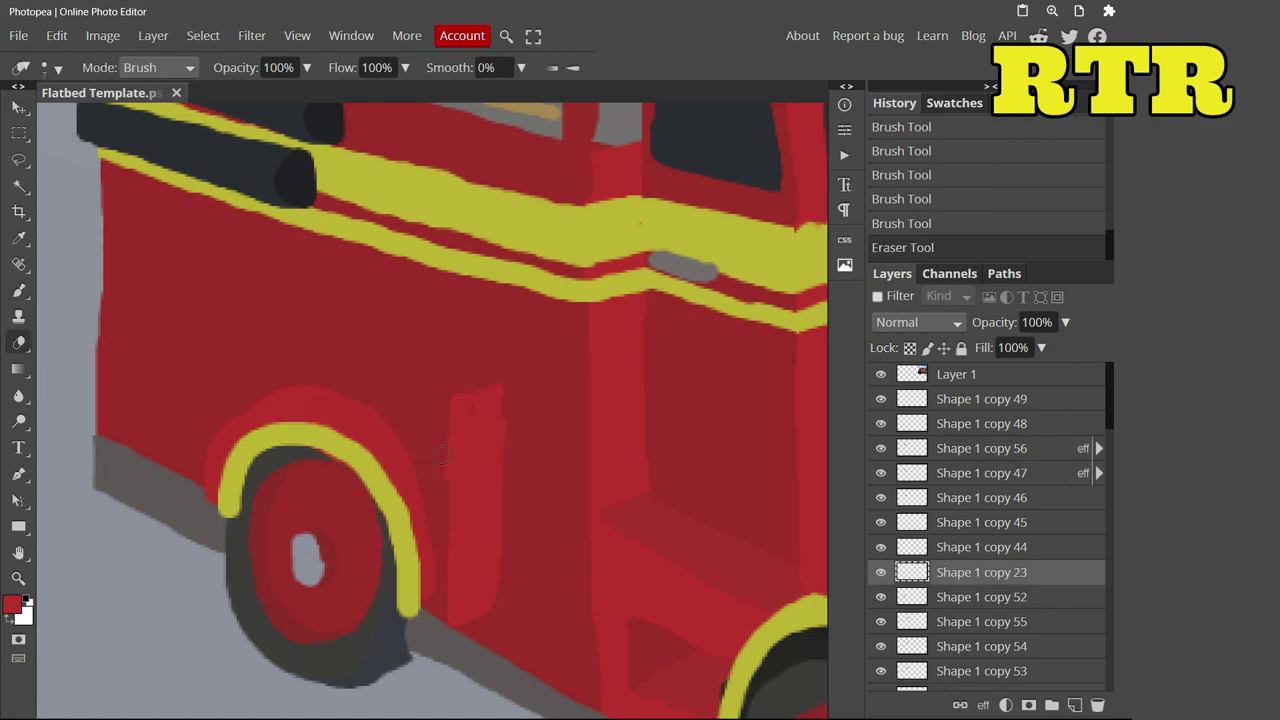
key(b)
click(12, 604)
key(Escape)
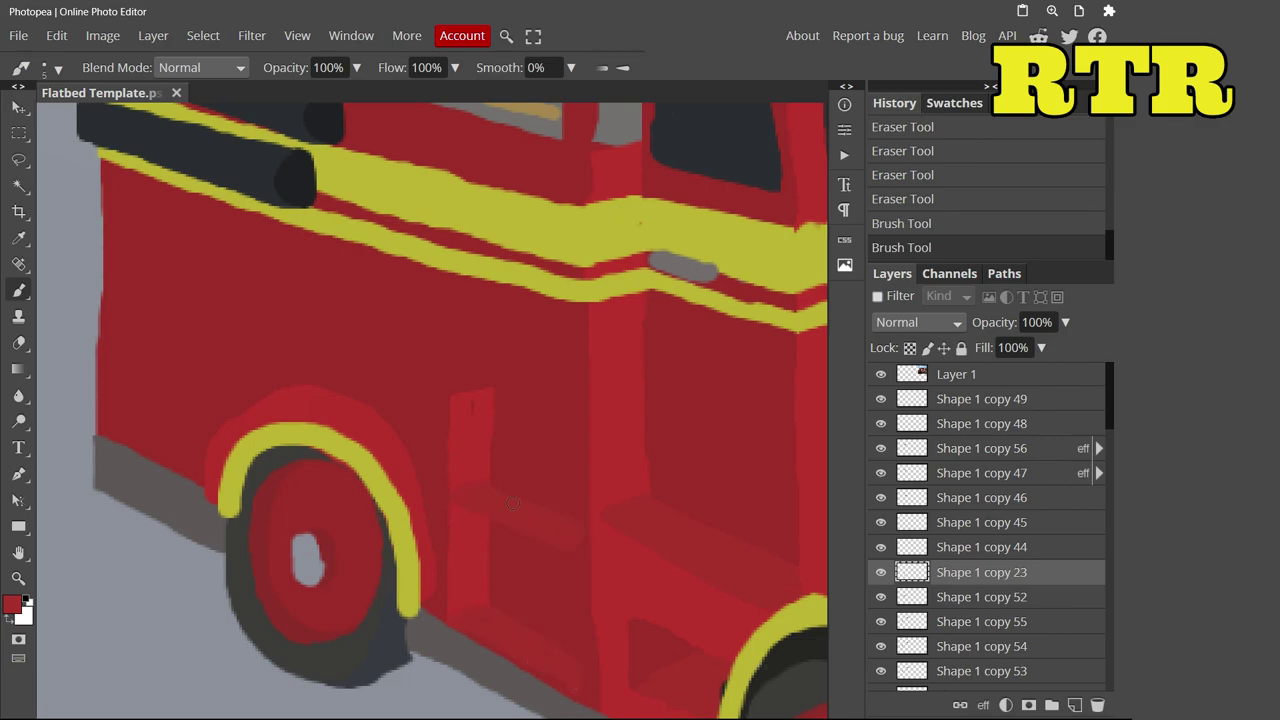
Pick a tan colour and paint a rounded shape in the new side compartment on Shape 1 copy 44, enlarging the brush to 23 px
click(12, 604)
key(Return)
drag(489, 611, 495, 524)
click(44, 67)
drag(140, 104, 152, 104)
mouse_move(510, 590)
mouse_down()
mouse_move(559, 613)
mouse_move(520, 645)
mouse_move(480, 622)
mouse_up()
Undo the last tan strokes and repaint the rounded tan shape in the side compartment
key(e)
key(ctrl+z)
key(ctrl+z)
key(ctrl+z)
key(b)
mouse_move(478, 560)
mouse_down()
mouse_move(575, 590)
mouse_move(575, 625)
mouse_up()
Erase around the tan shape's edges to trim it to the side compartment
right_click(19, 342)
click(90, 343)
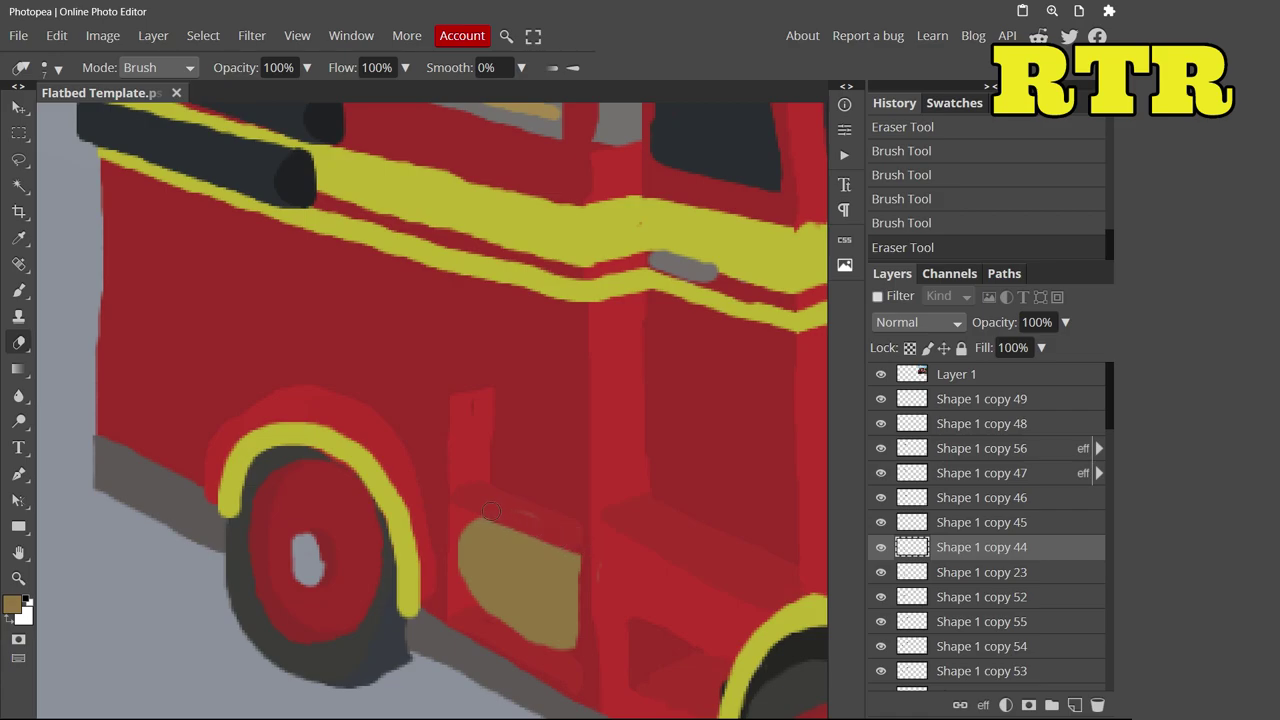
drag(555, 652, 516, 640)
Pick the darker tan 7f6a3f and paint a thin line down the tan compartment shape with a 2 px brush
scroll(430, 400, down, 3)
key(b)
click(12, 604)
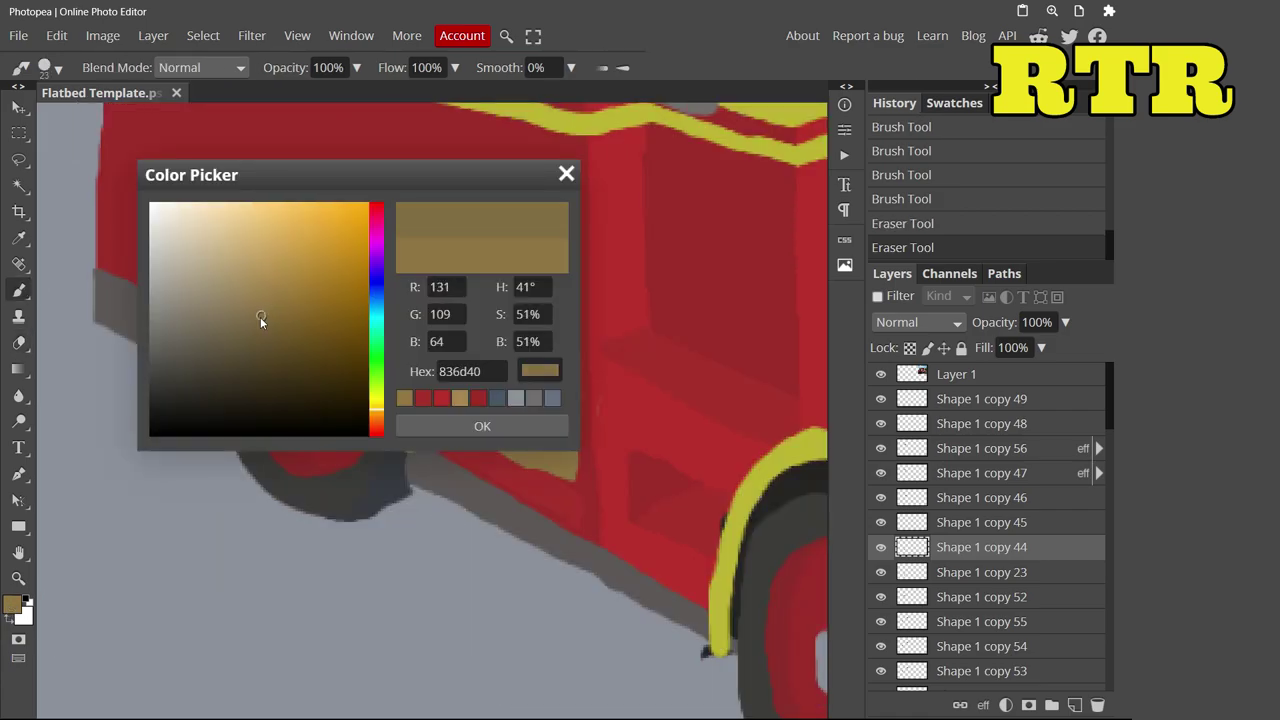
key(alt+])
scroll(430, 400, up, 5)
click(44, 67)
drag(165, 118, 152, 118)
scroll(394, 251, up, 3)
mouse_move(325, 140)
mouse_down()
mouse_move(300, 343)
mouse_move(310, 600)
mouse_move(369, 574)
mouse_up()
Duplicate the thin line layer repeatedly and spread the copies evenly across the tan compartment shape as slats
scroll(430, 400, down, 5)
key(ctrl+j)
key(v)
key(ctrl+j)
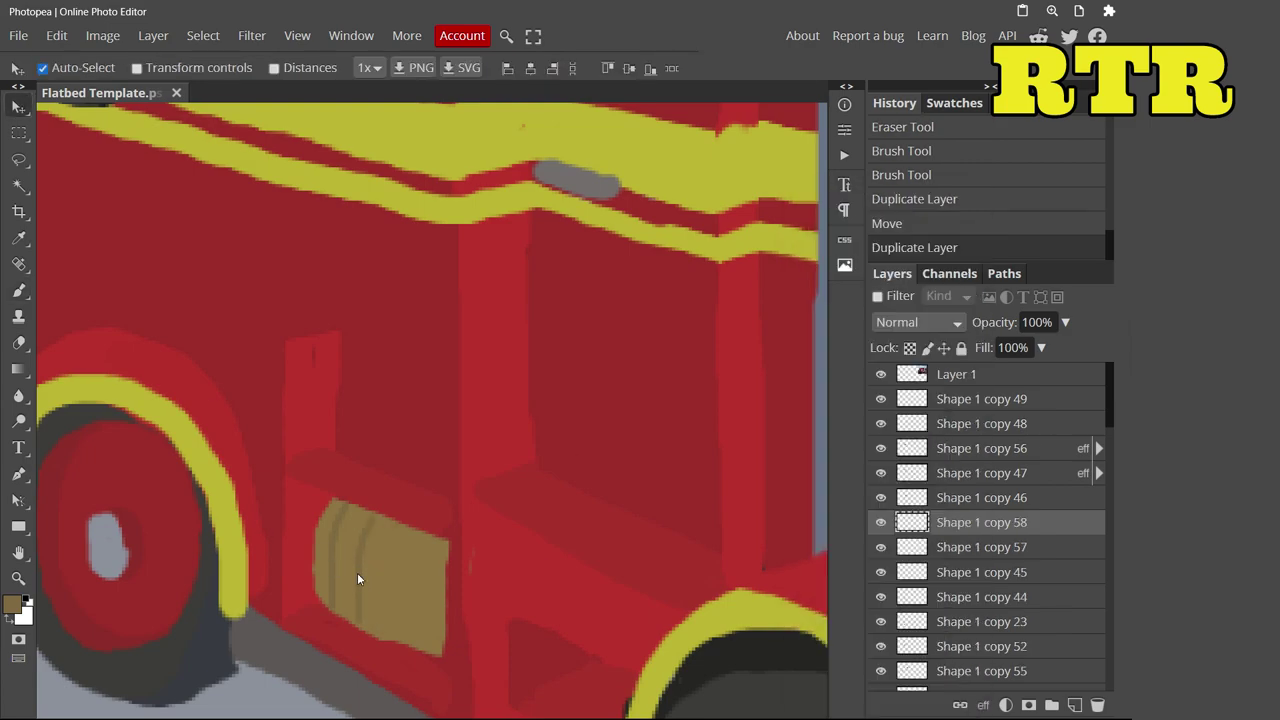
key(ctrl+j)
drag(423, 606, 395, 600)
drag(370, 592, 354, 586)
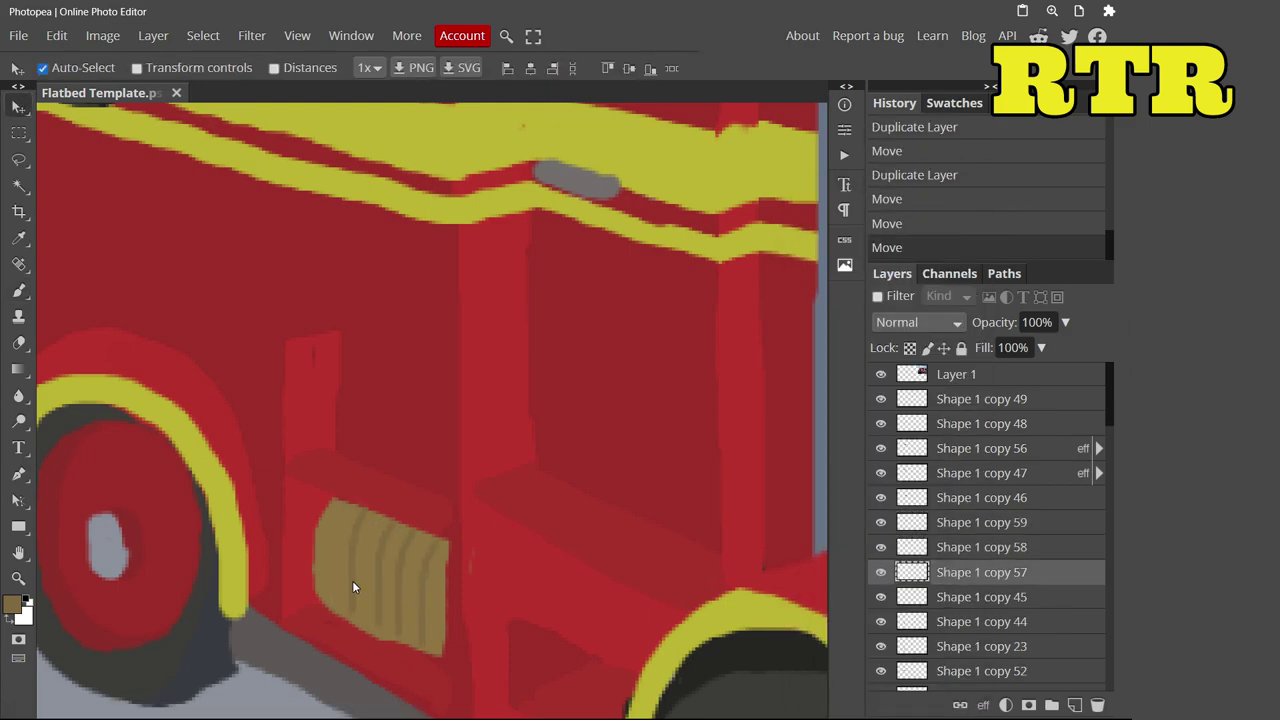
click(981, 597)
shift+click(1006, 557)
key(ctrl+j)
Erase the parts of the slat lines that overhang the edges of the tan compartment shape
key(e)
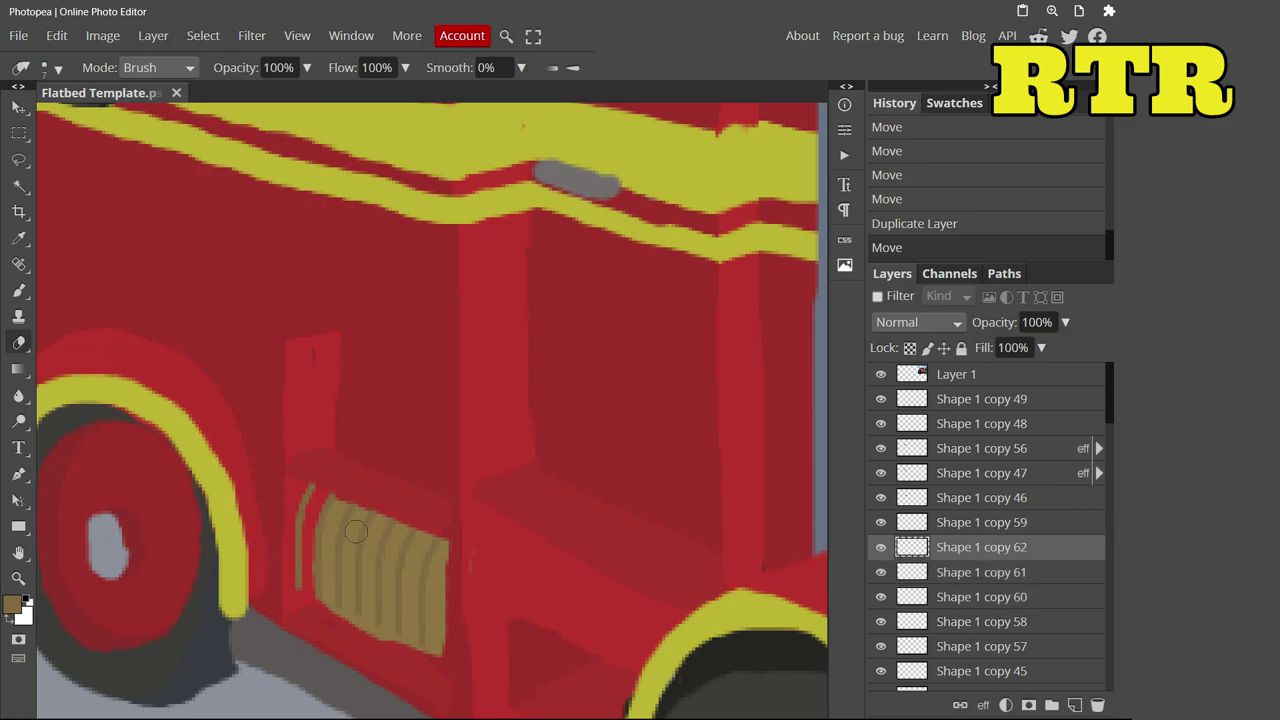
drag(305, 485, 305, 580)
drag(345, 520, 355, 530)
scroll(432, 410, down, 10)
scroll(358, 397, up, 10)
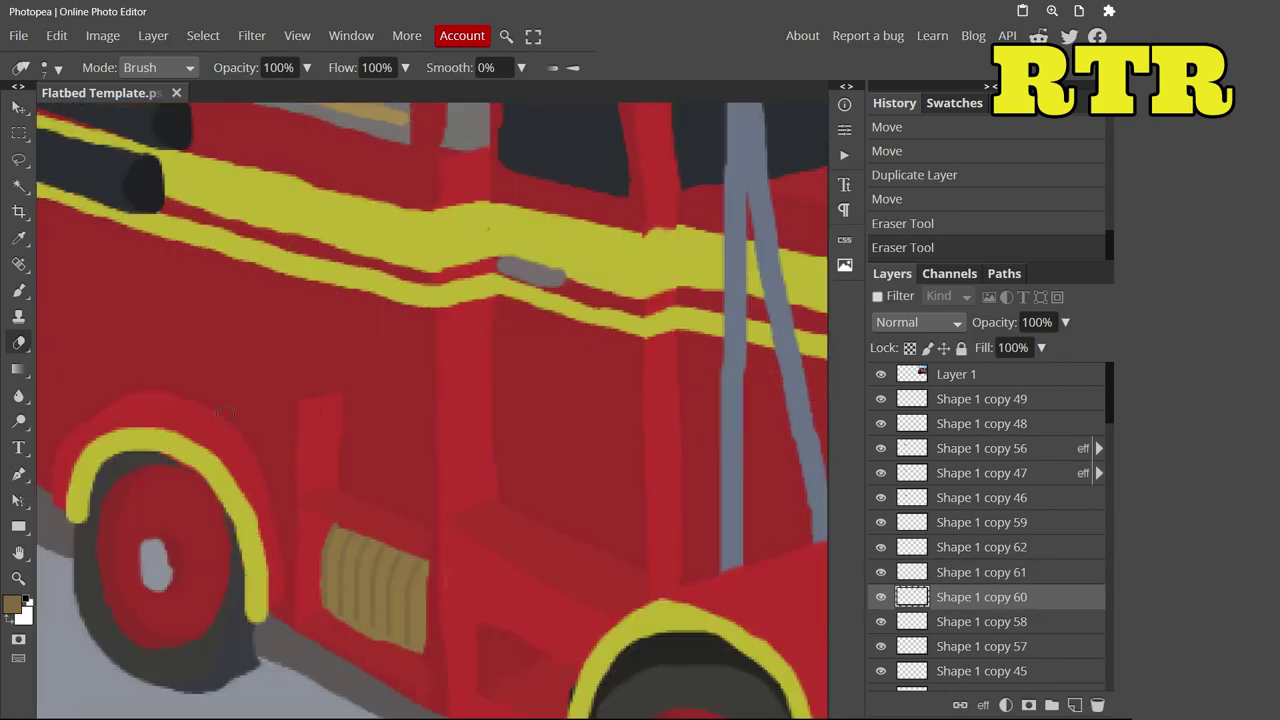
Paint grey brackets under the tan bar on the rear side and trim the neighbouring dark red shape on Shape 1 copy 59
ctrl+click(358, 397)
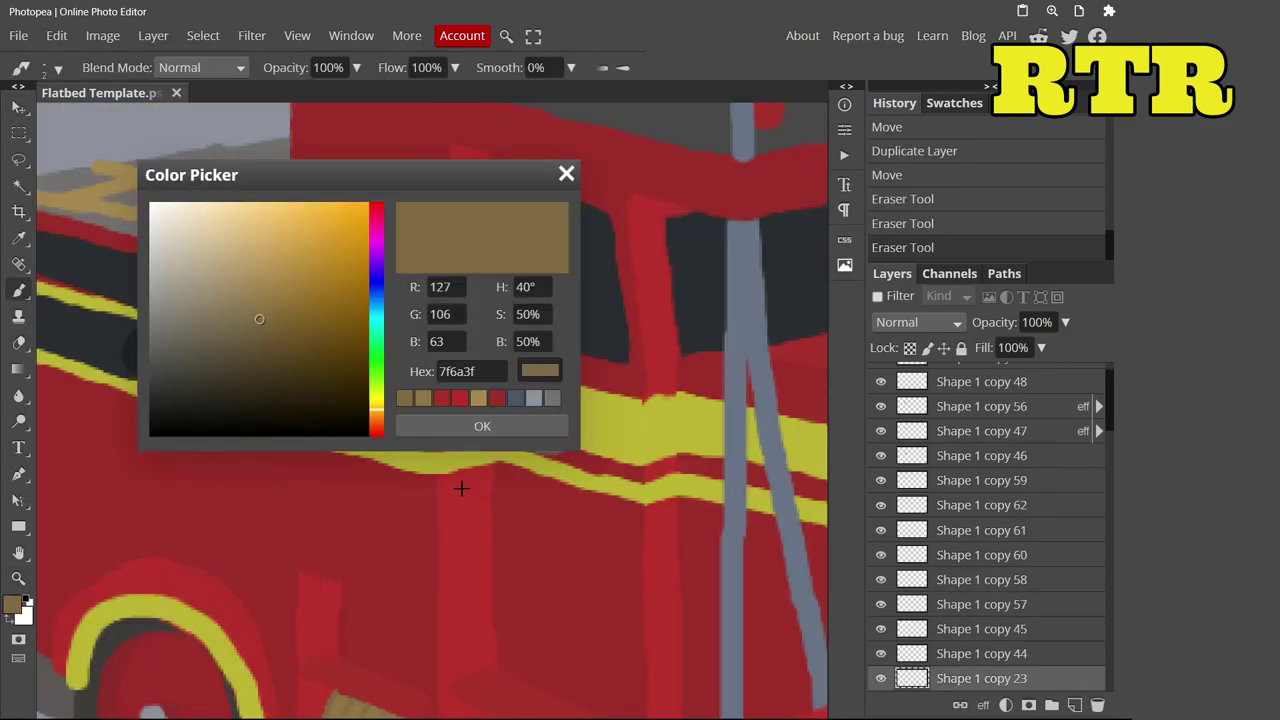
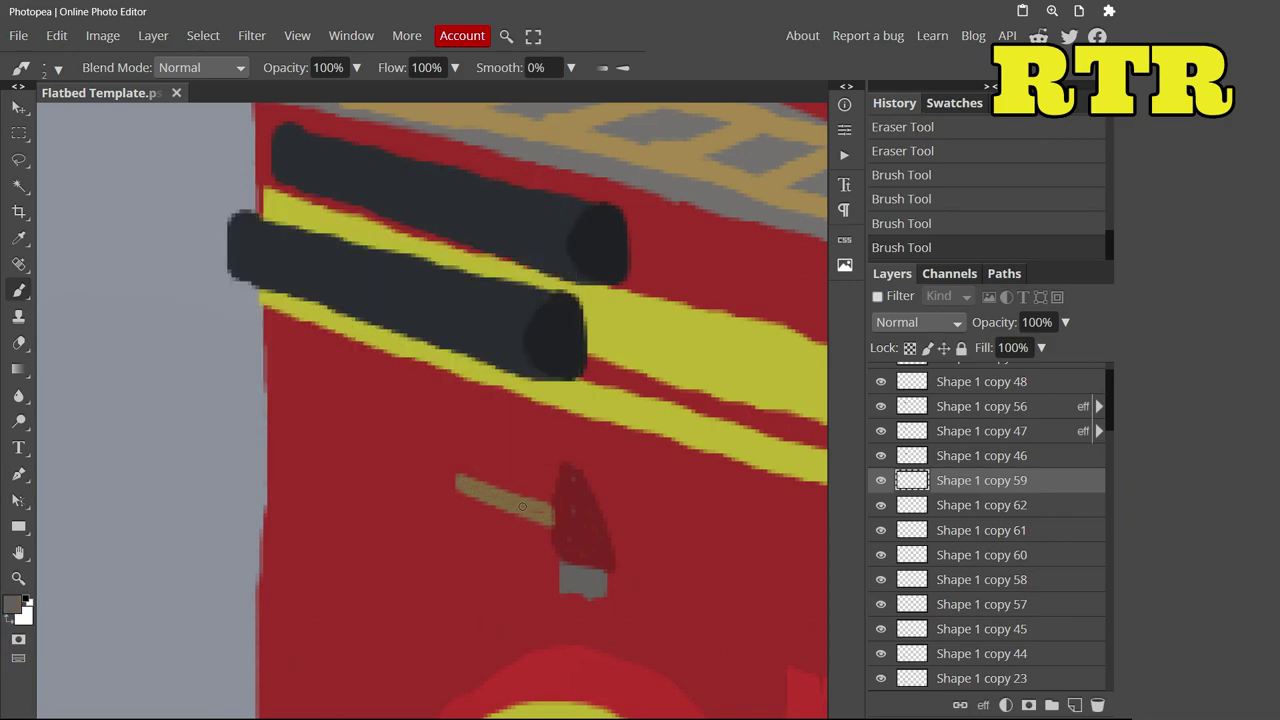
scroll(470, 490, down, 3)
key(v)
key(e)
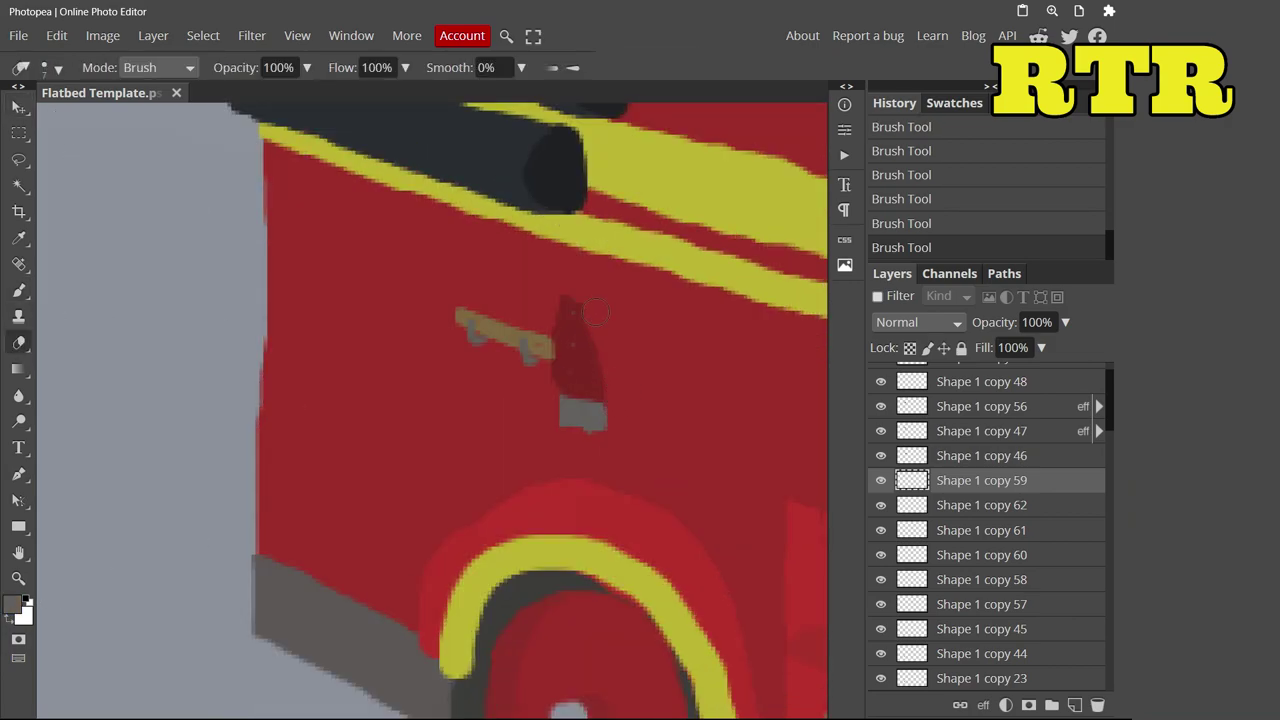
drag(600, 330, 600, 405)
key(ctrl+0)
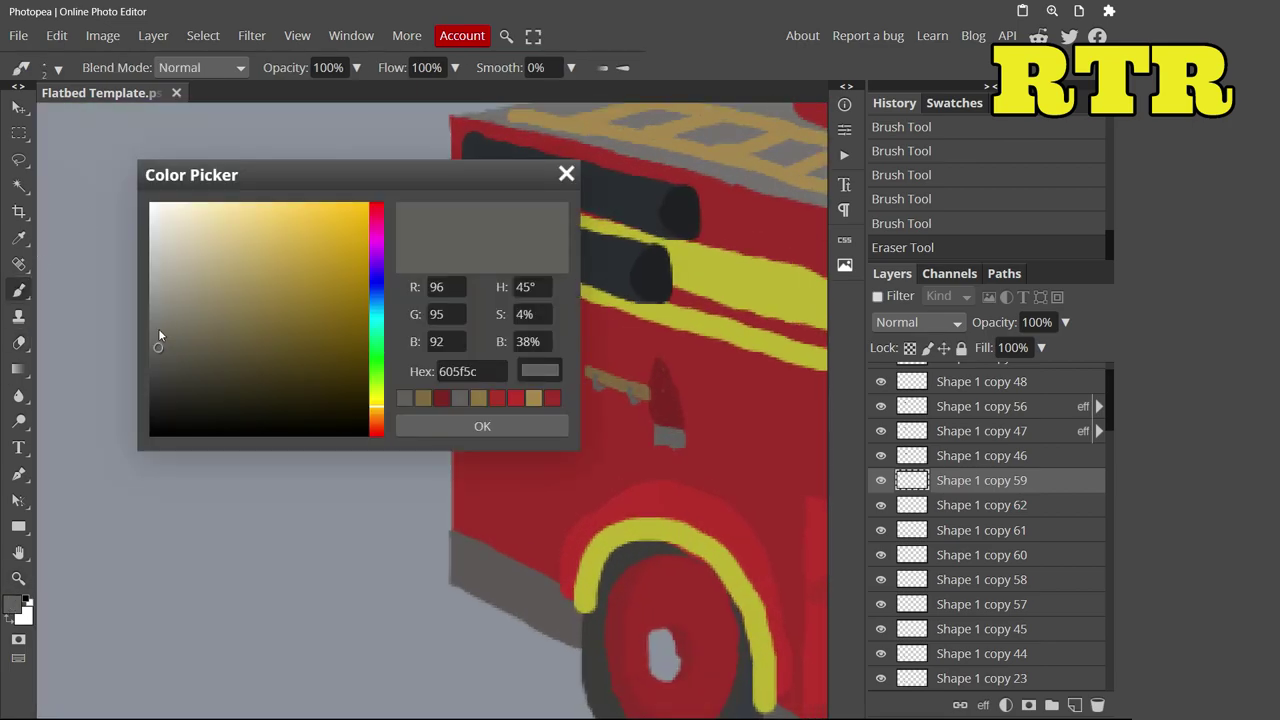
On Shape 1 copy 57, outline a grey panel behind the rear wheel arch at 6 px and start filling it at 14 px
click(912, 455)
scroll(912, 445, down, 1)
ctrl+click(777, 526)
click(52, 67)
drag(455, 527, 450, 407)
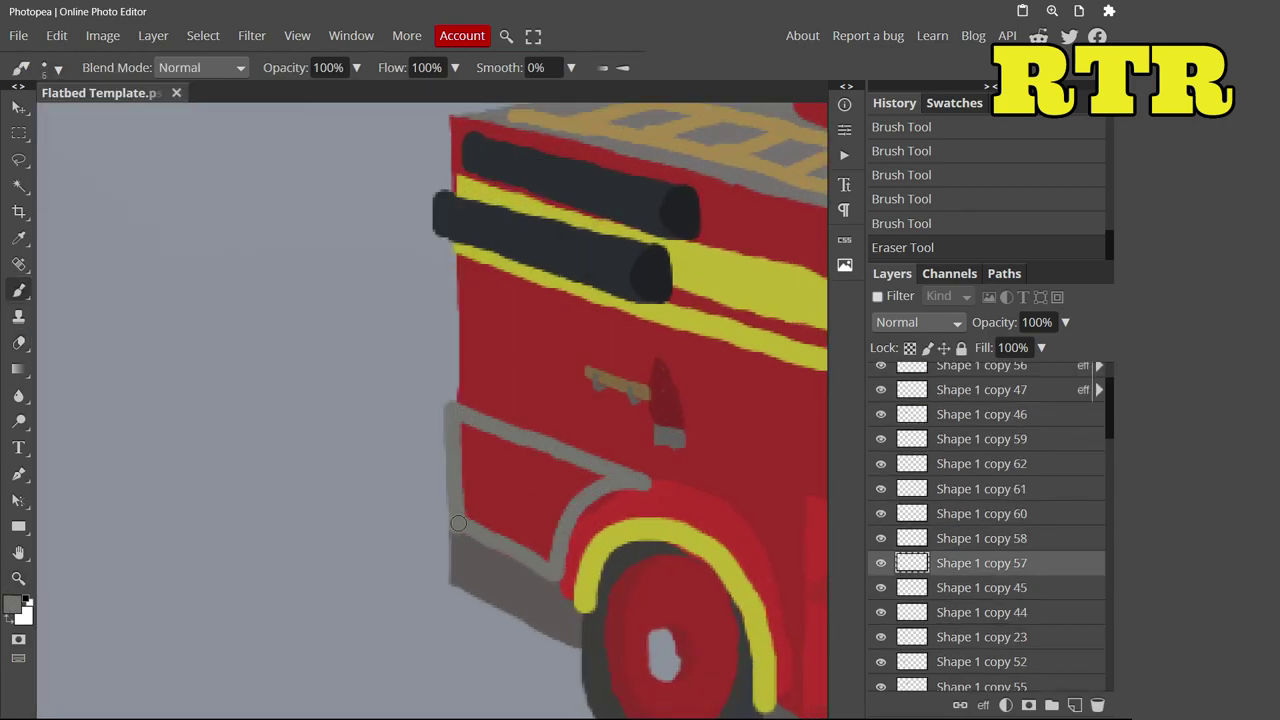
click(52, 67)
drag(455, 425, 542, 515)
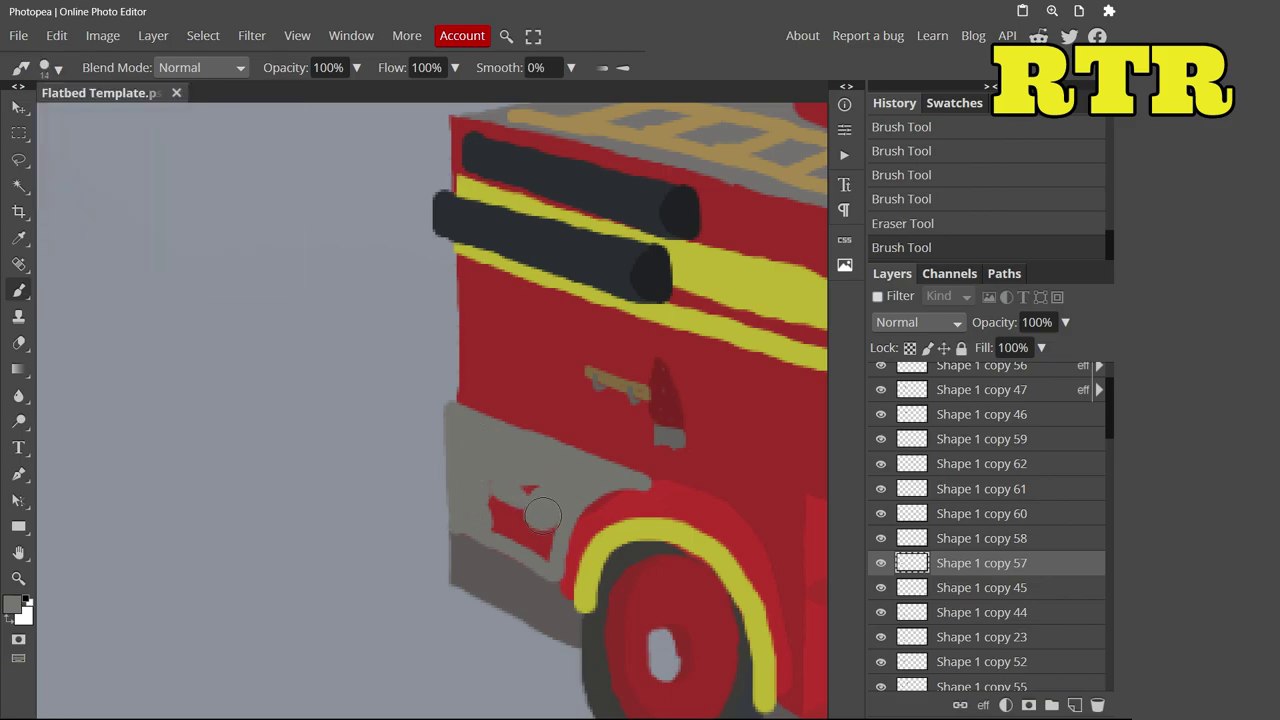
Finish filling the grey rear panel, extend its middle section upward and fill in its corners with a smaller brush
scroll(488, 511, down, 3)
scroll(187, 444, up, 3)
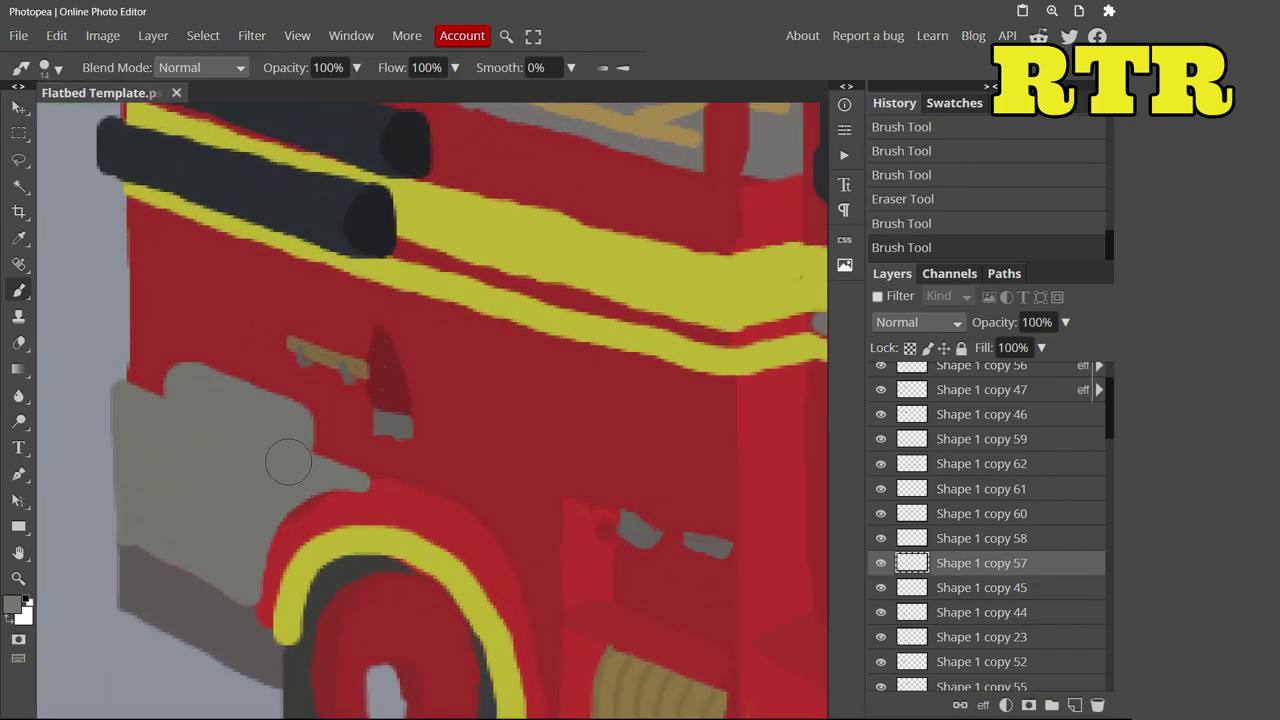
click(288, 462)
scroll(337, 560, down, 5)
scroll(660, 333, up, 10)
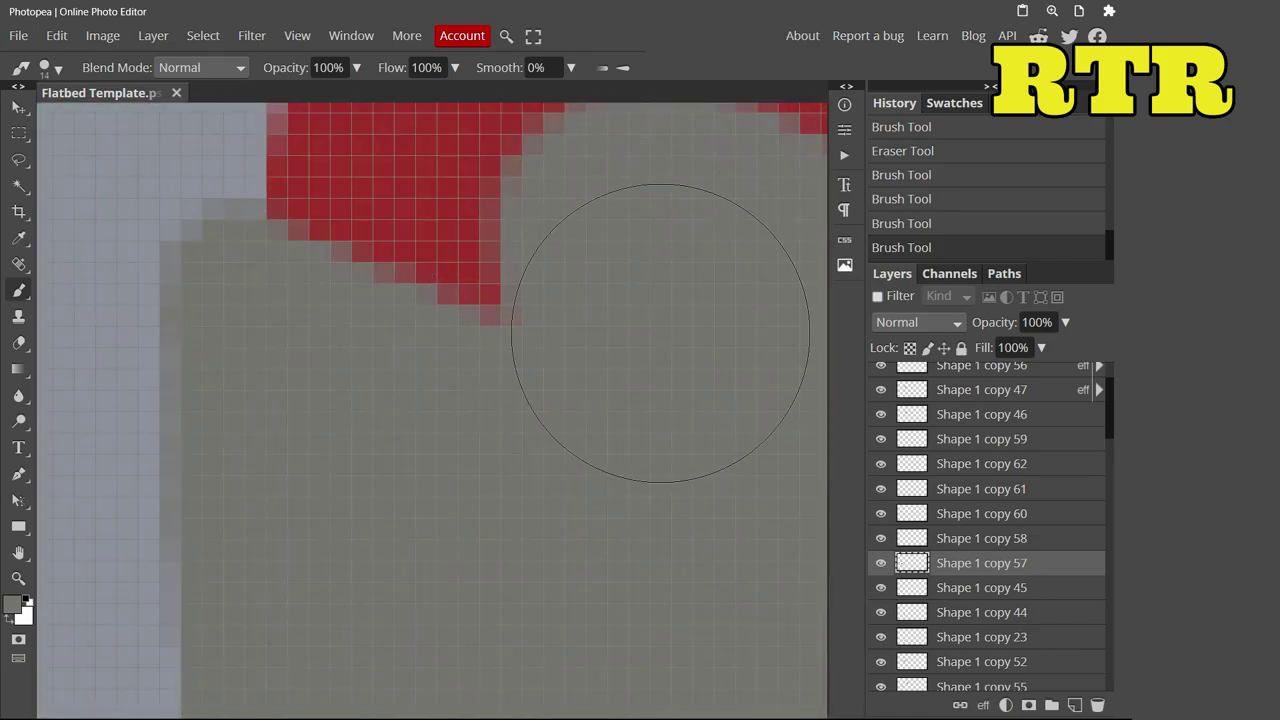
click(660, 333)
scroll(660, 333, down, 5)
click(44, 67)
drag(220, 114, 150, 114)
click(709, 371)
scroll(361, 484, up, 3)
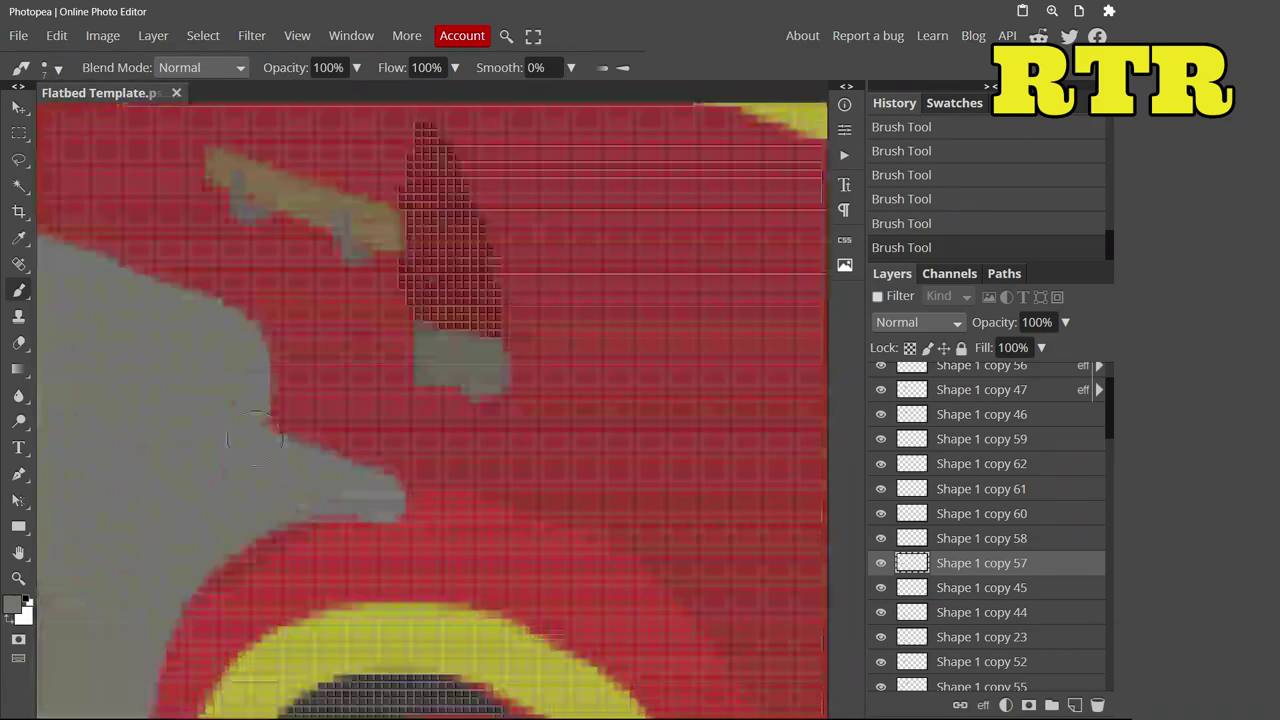
Erase around the grey rear panel to straighten its stepped upper edges and corners
scroll(361, 484, up, 2)
key(e)
drag(361, 484, 330, 470)
scroll(330, 470, down, 5)
scroll(400, 300, up, 5)
drag(300, 260, 260, 300)
drag(450, 250, 420, 280)
scroll(516, 379, down, 5)
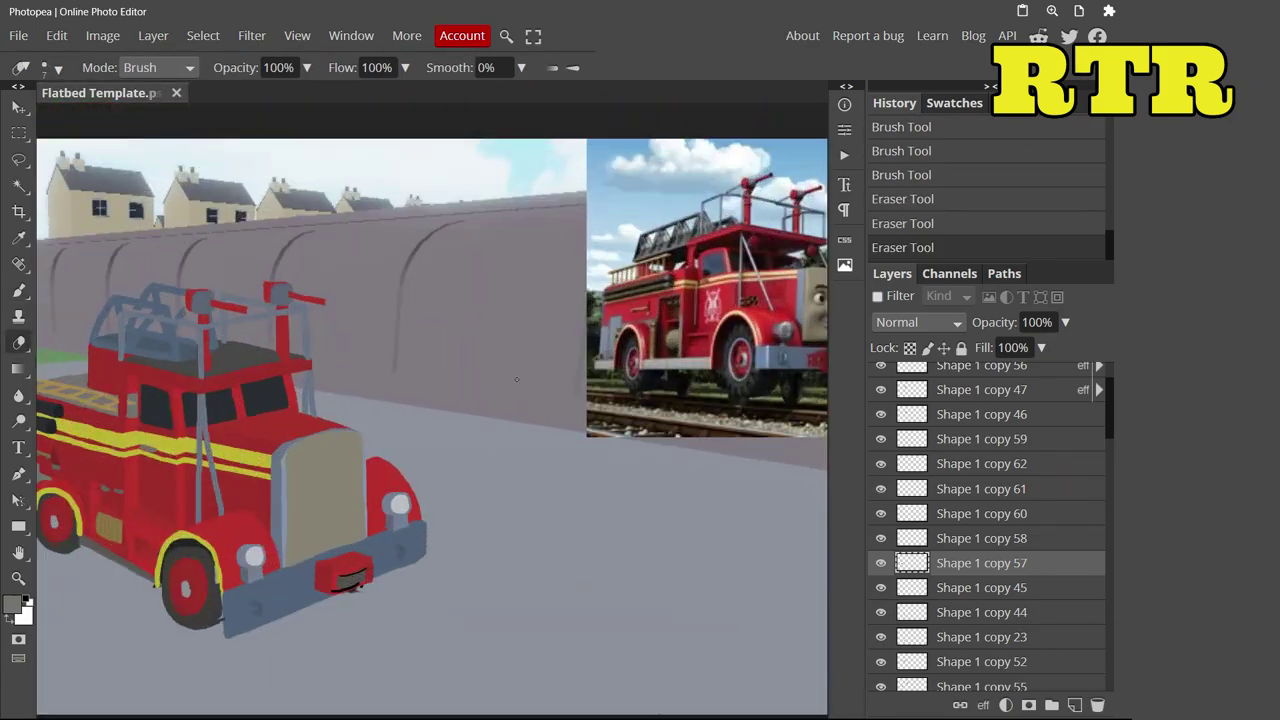
Pick a darker grey and paint thin door seams and small handles on the grey rear panel with a 2 px brush
scroll(516, 379, up, 5)
scroll(516, 379, down, 5)
scroll(46, 306, up, 5)
key(b)
click(13, 605)
click(482, 426)
click(44, 67)
scroll(311, 300, up, 3)
drag(310, 244, 311, 352)
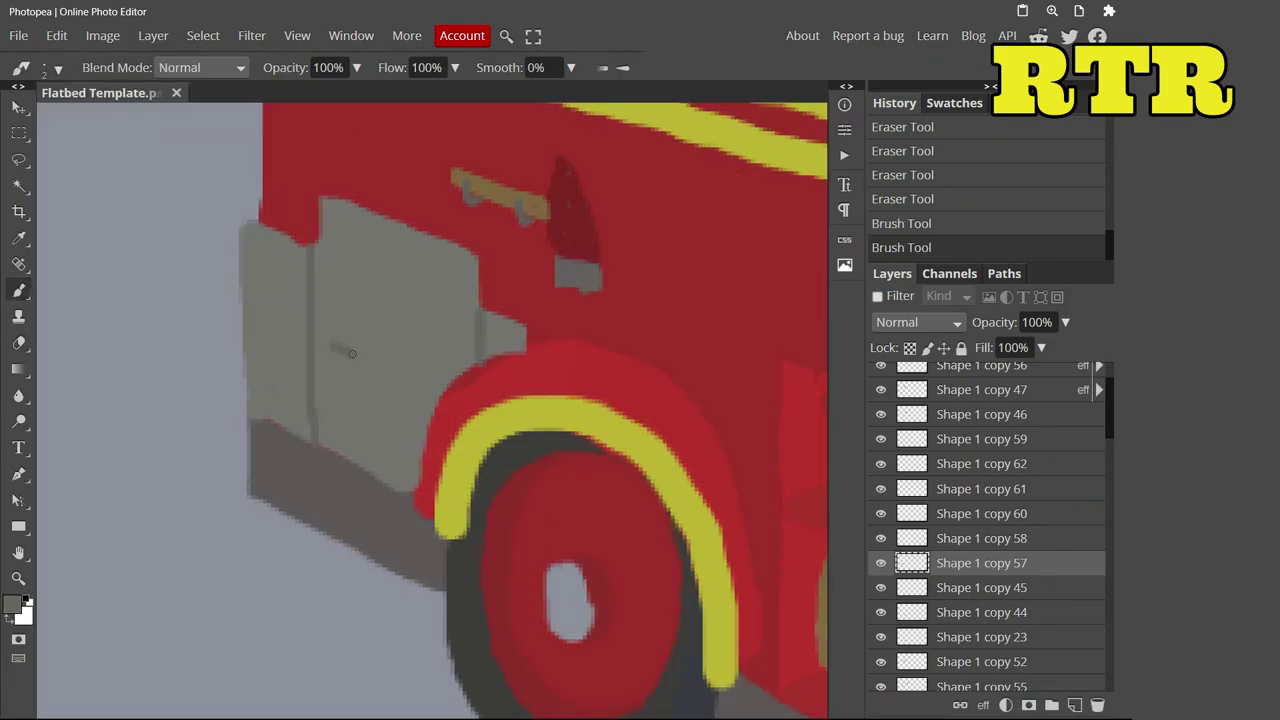
scroll(436, 302, up, 5)
drag(580, 226, 708, 278)
Move the black cylinders on the truck's side up and forward so they start at the rear edge
scroll(792, 371, down, 2)
scroll(792, 371, up, 1)
scroll(700, 340, down, 5)
scroll(680, 308, up, 4)
scroll(680, 308, down, 4)
scroll(680, 308, down, 4)
scroll(334, 380, up, 5)
key(v)
drag(334, 380, 365, 351)
scroll(310, 352, down, 4)
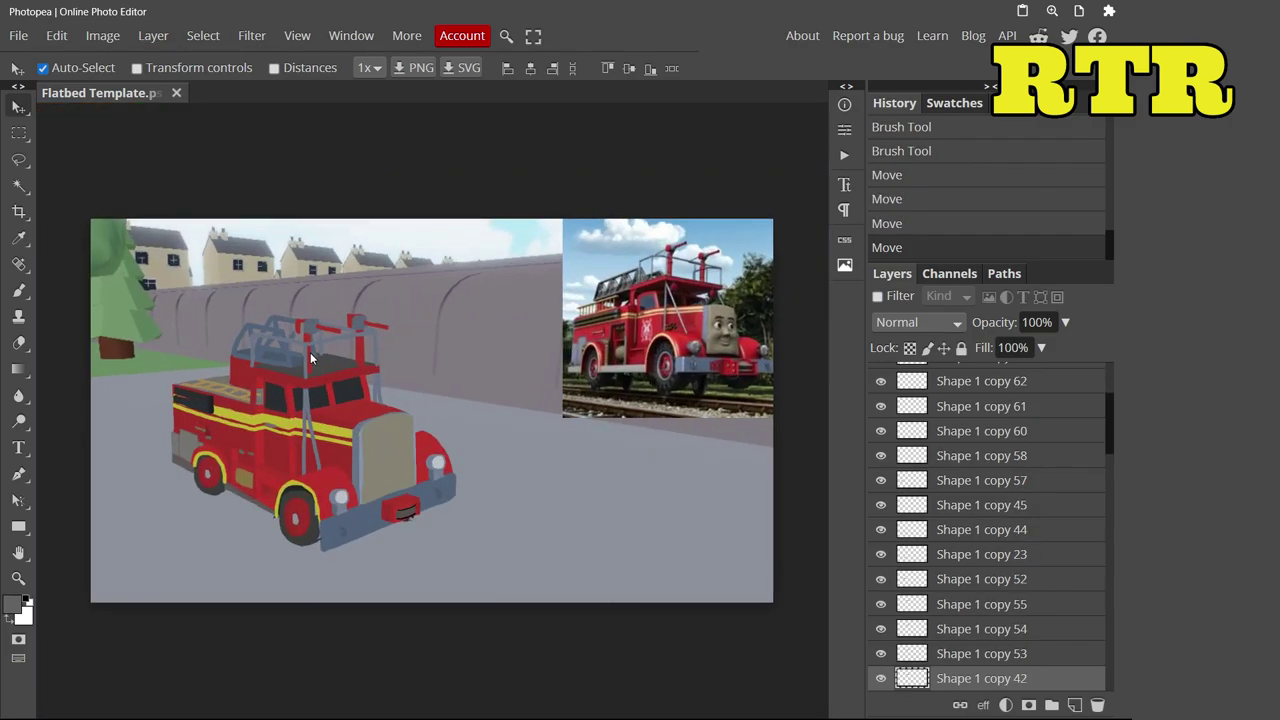
scroll(94, 275, up, 4)
click(236, 565)
drag(236, 565, 240, 561)
Erase the stray edge of the yellow stripe beside the black cylinders on Shape 1 copy 41
scroll(240, 561, down, 6)
scroll(236, 470, up, 6)
key(e)
ctrl+click(331, 478)
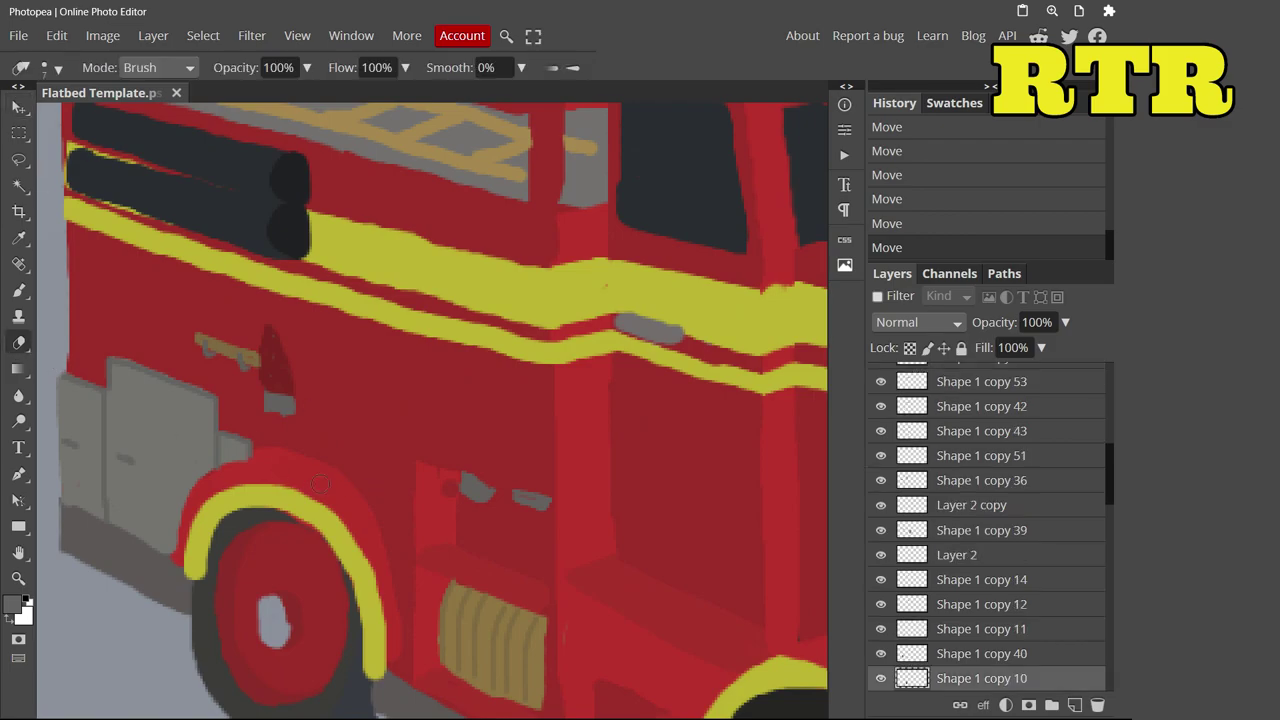
ctrl+click(60, 165)
click(266, 452)
scroll(275, 465, down, 6)
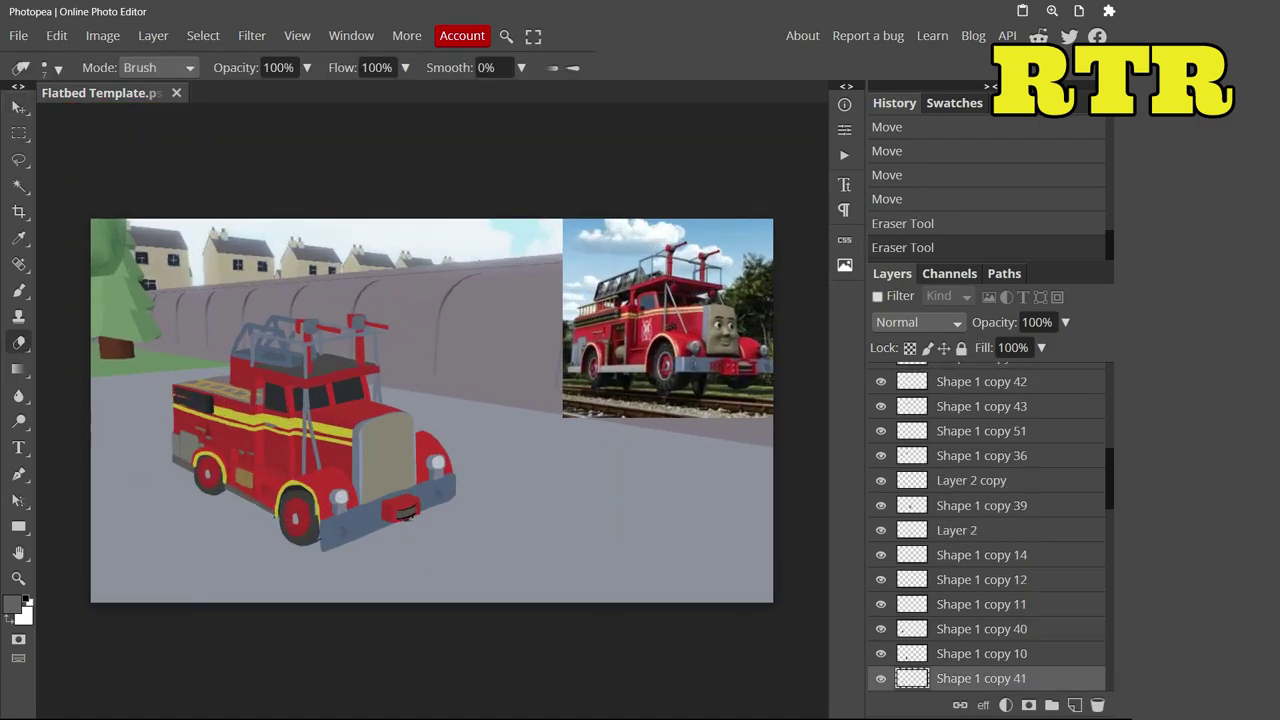
Try painting a short olive line on top of the front wheel fender on Shape 1 copy 49
scroll(250, 458, up, 3)
scroll(430, 390, right, 3)
scroll(815, 326, up, 3)
scroll(815, 326, down, 3)
scroll(60, 400, up, 5)
key(b)
click(13, 604)
click(240, 334)
click(462, 429)
ctrl+click(686, 457)
drag(360, 425, 432, 438)
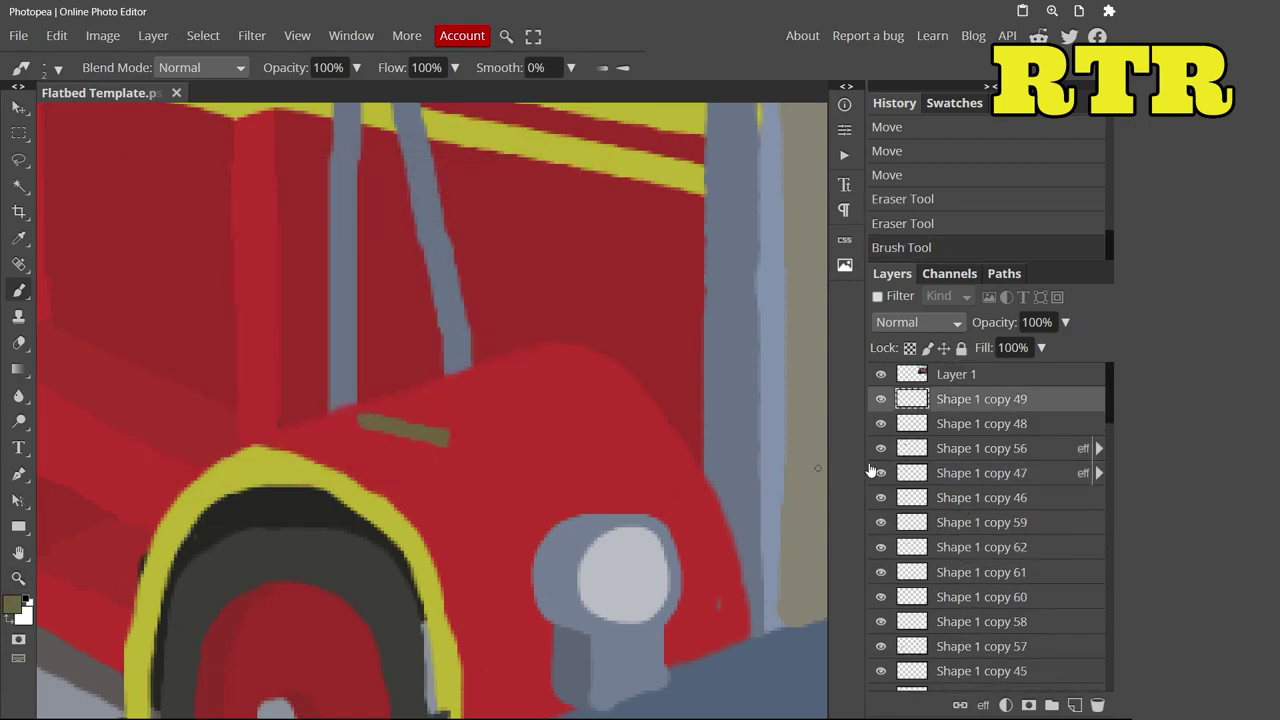
scroll(378, 424, down, 5)
scroll(750, 200, up, 4)
scroll(680, 340, up, 6)
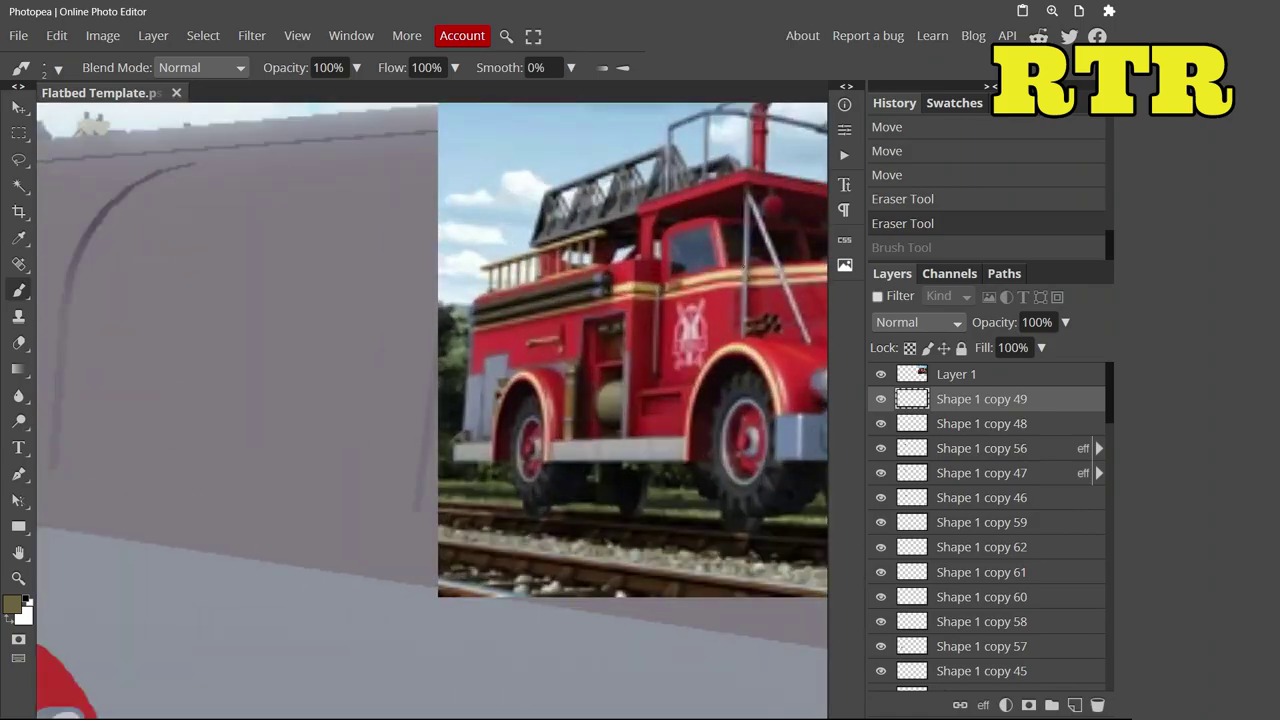
Set the foreground colour to the dark grey 353433 for the facial features
scroll(680, 340, down, 5)
scroll(591, 484, up, 3)
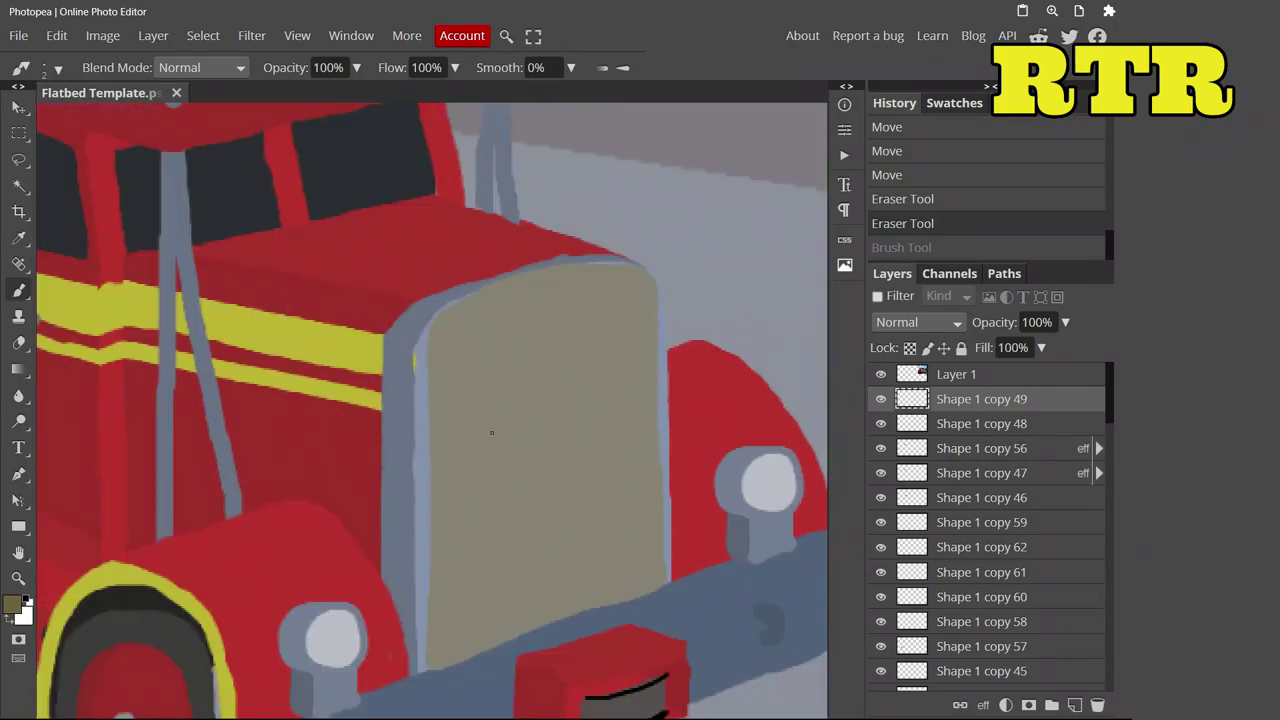
ctrl+click(591, 484)
click(13, 604)
scroll(591, 484, down, 4)
scroll(591, 484, up, 4)
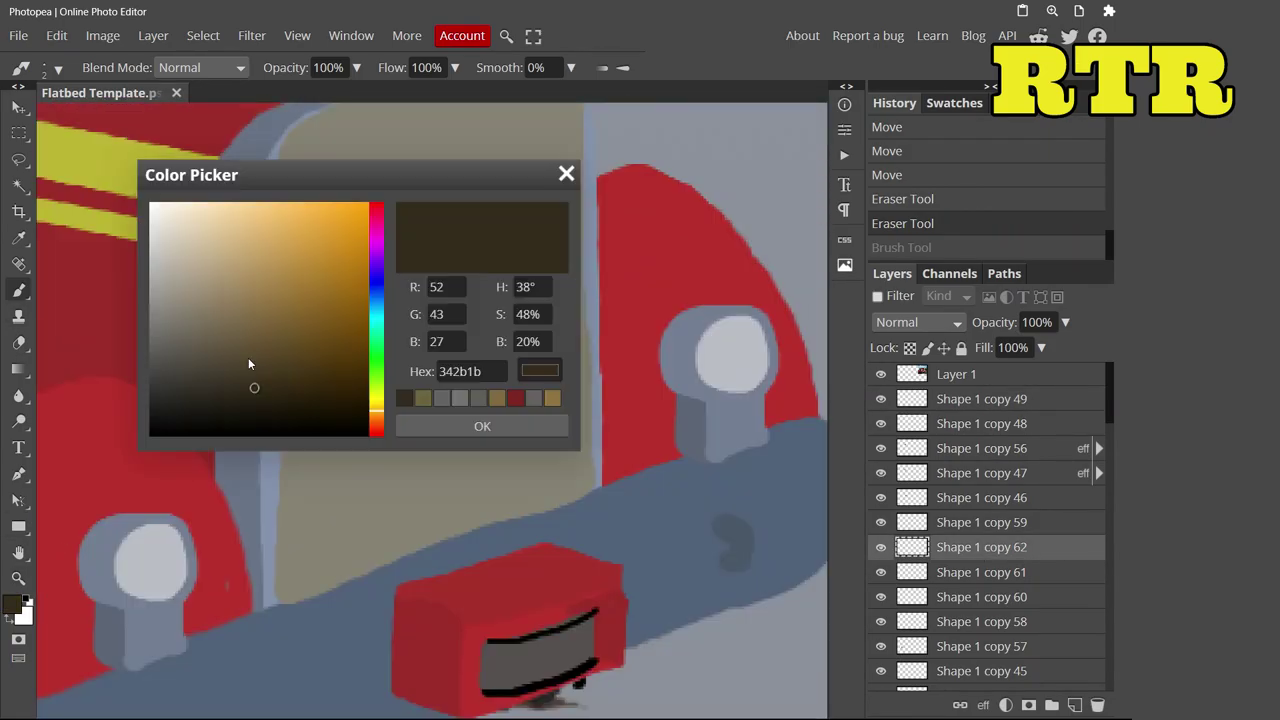
click(154, 363)
key(Return)
click(13, 604)
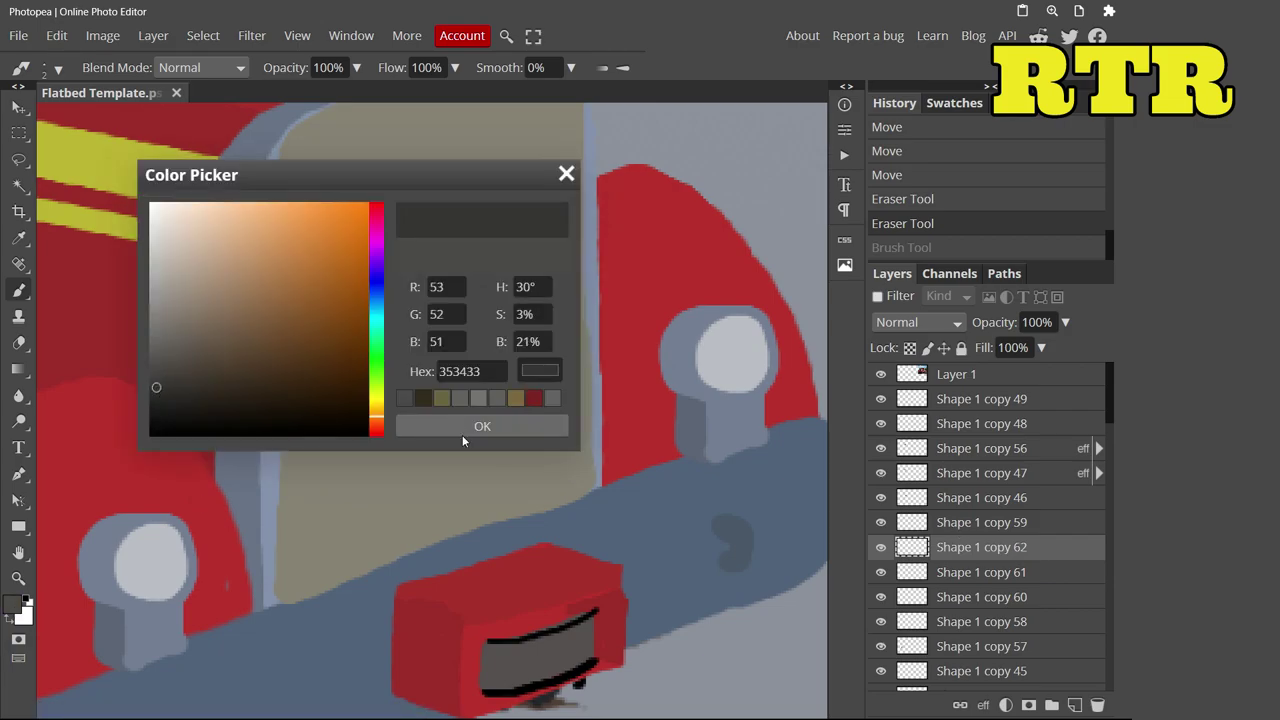
key(Return)
Try painting and trimming a dark grey eyebrow on the face plate on Shape 1 copy 59
ctrl+click(404, 310)
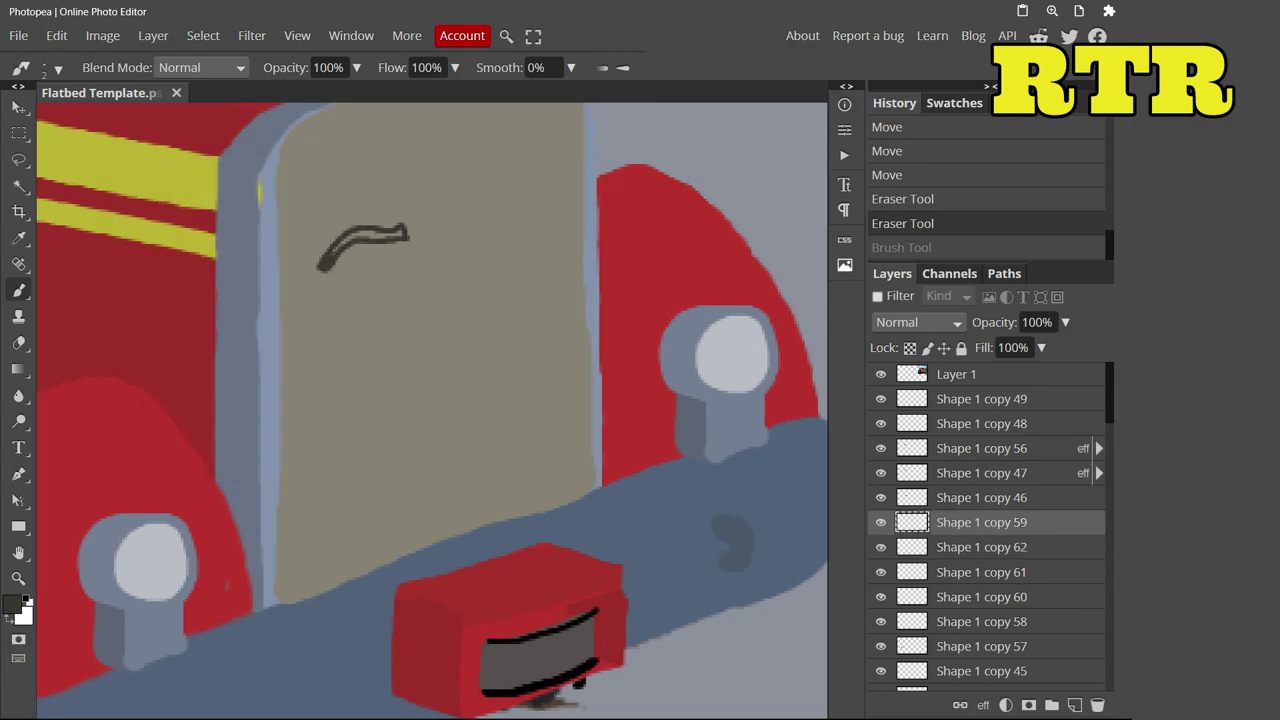
scroll(430, 410, down, 5)
scroll(300, 300, up, 5)
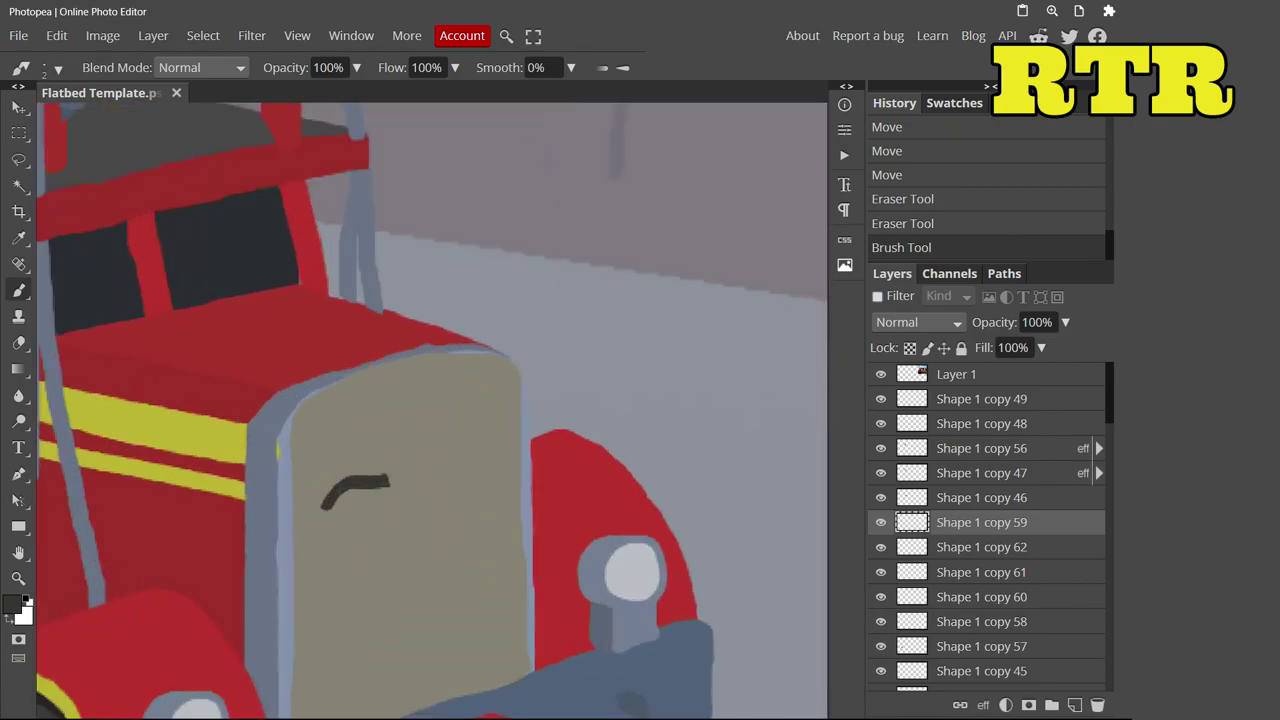
scroll(400, 500, up, 2)
key(e)
drag(317, 486, 300, 470)
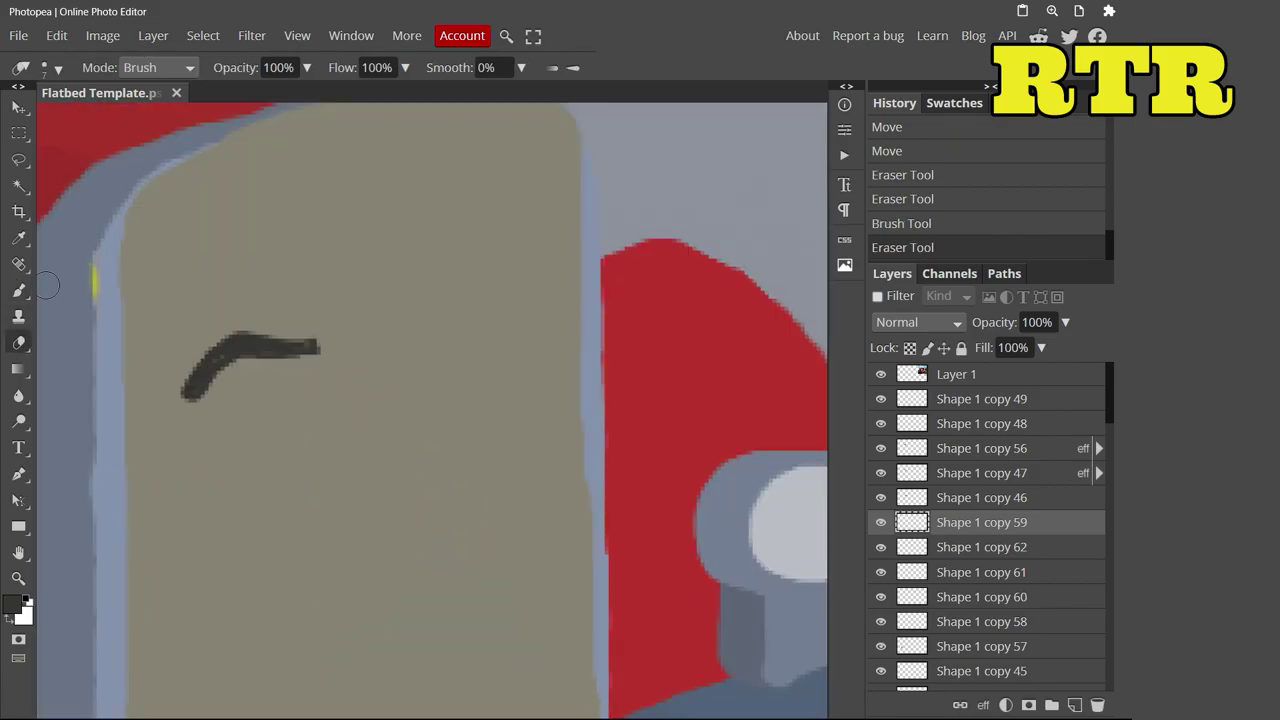
key(b)
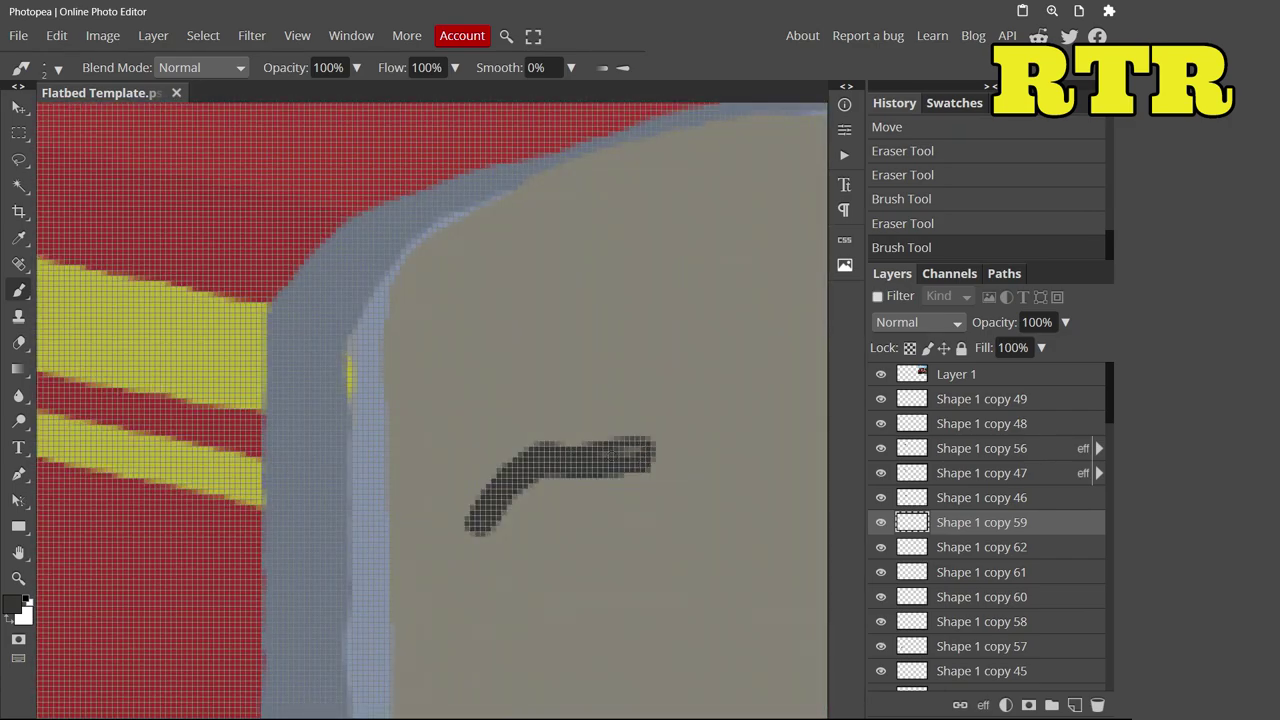
click(920, 150)
Rasterize and clear the red rectangle on Shape 1 copy 49, and make several duplicates of the blank layer
scroll(963, 570, down, 3)
click(963, 570)
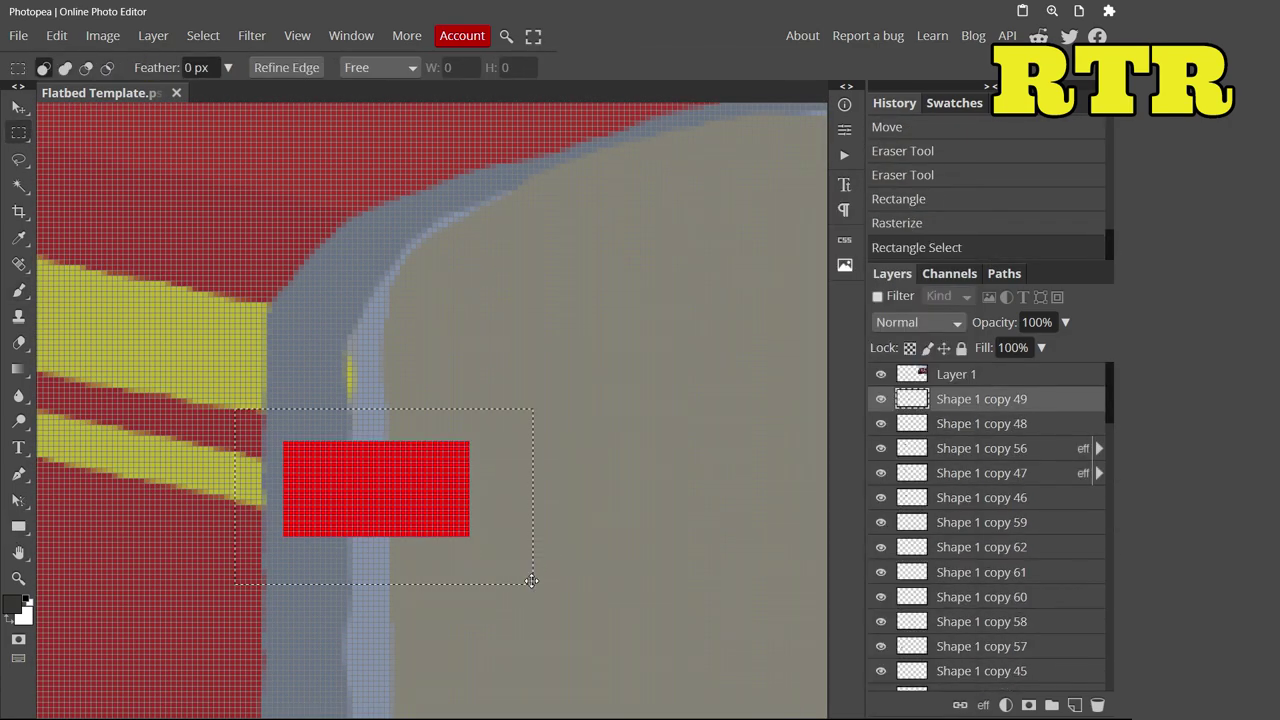
key(Delete)
key(ctrl+d)
key(ctrl+j)
key(ctrl+j)
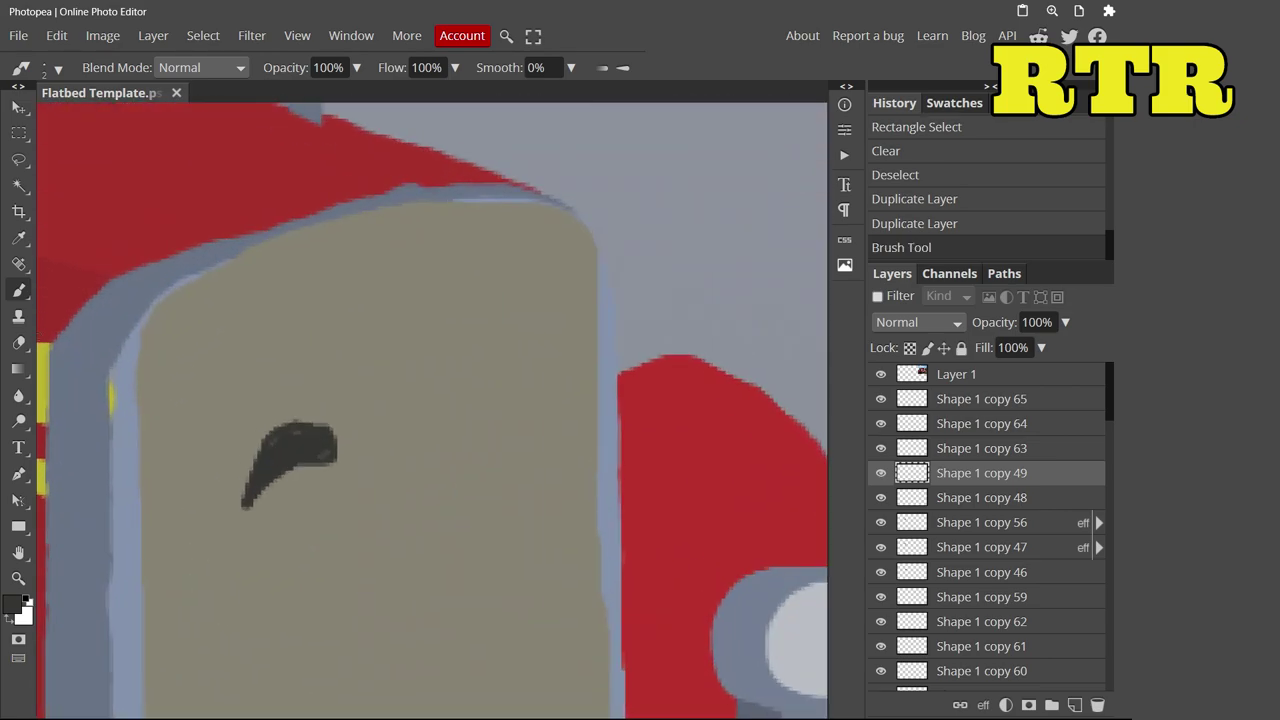
Trim the dark eyebrow on Shape 1 copy 49 and place a horizontally flipped duplicate on the other side of the face
key(e)
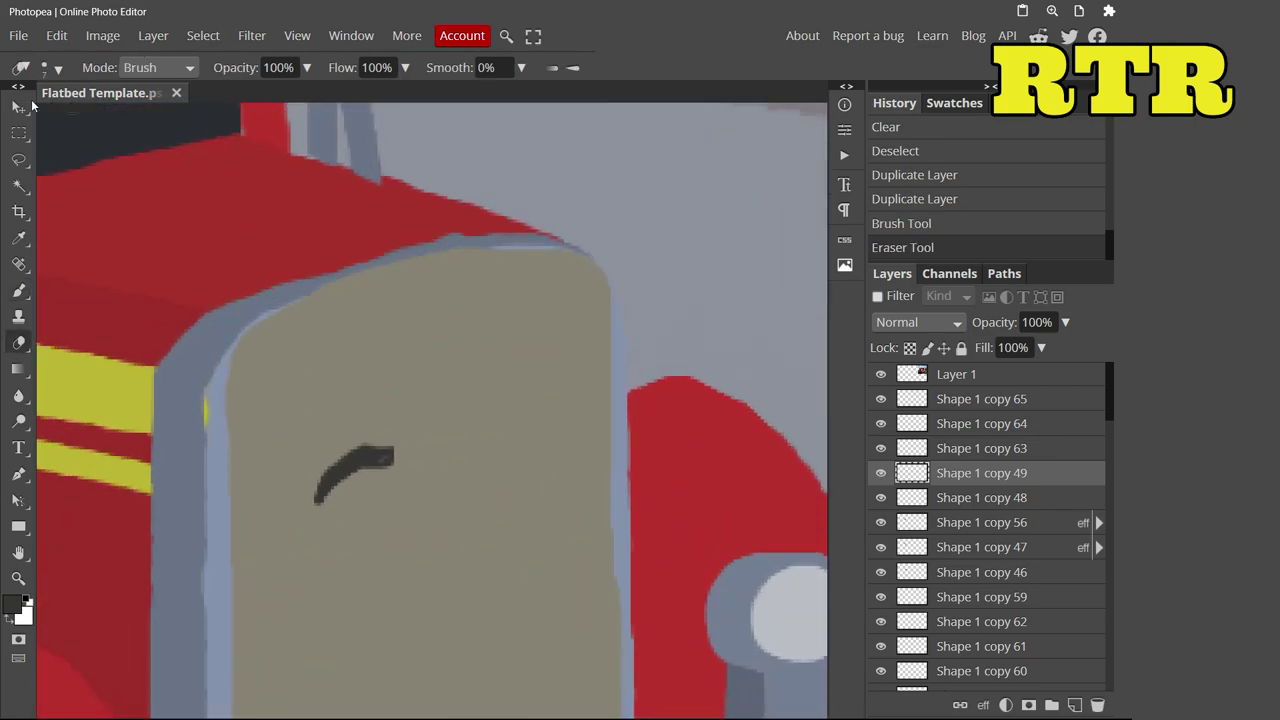
key(ctrl+t)
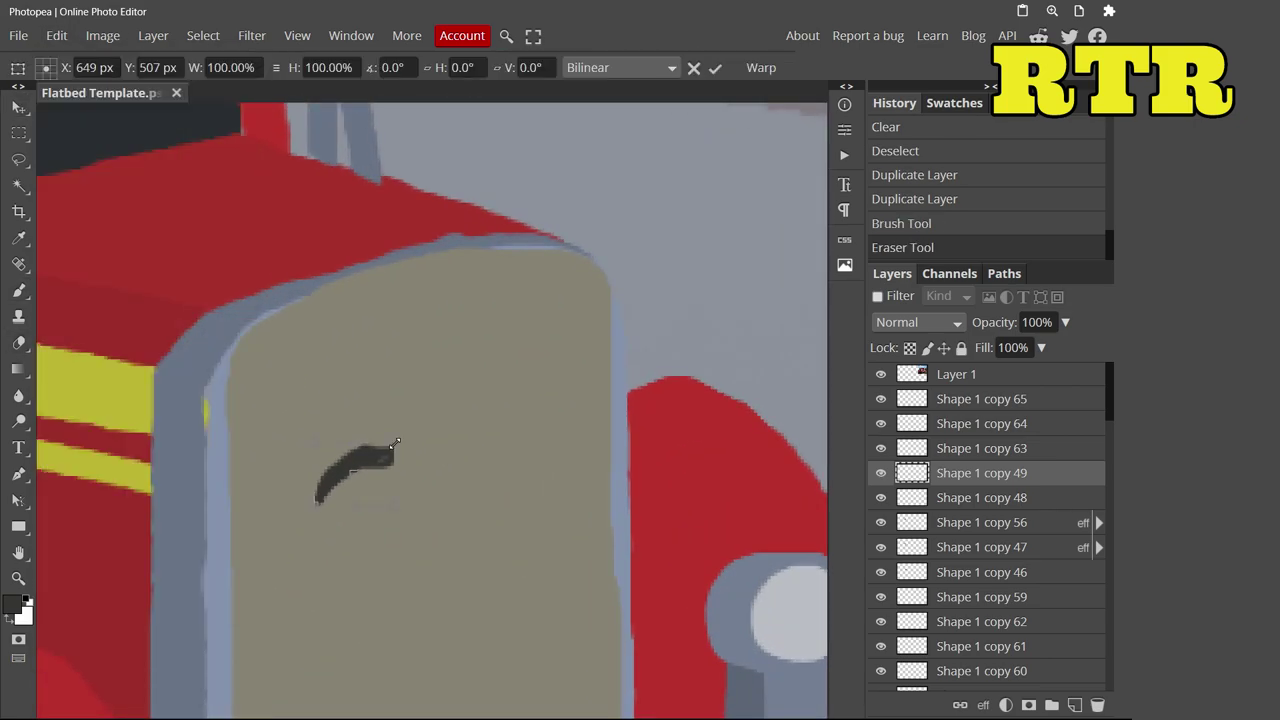
right_click(980, 473)
click(857, 263)
click(56, 35)
click(100, 451)
drag(296, 485, 531, 438)
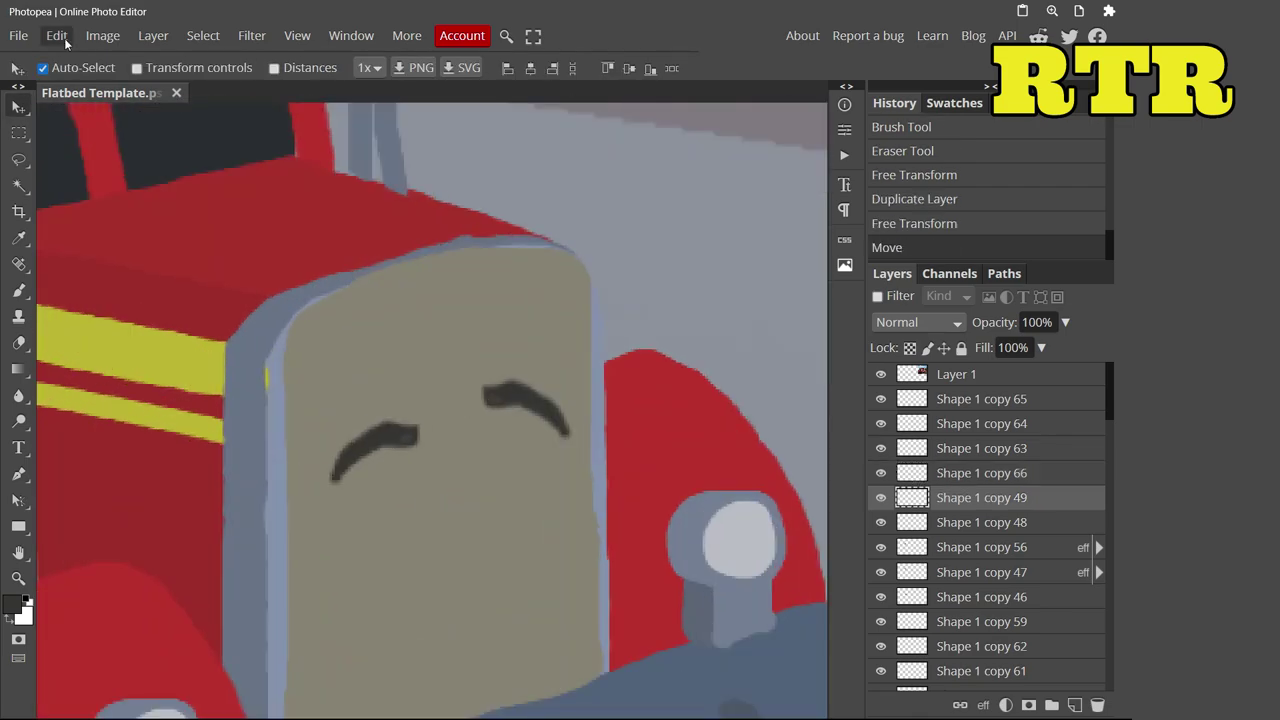
Rotate the original eyebrow on Shape 1 copy 49 by -12.3°
key(ctrl+t)
drag(437, 411, 425, 397)
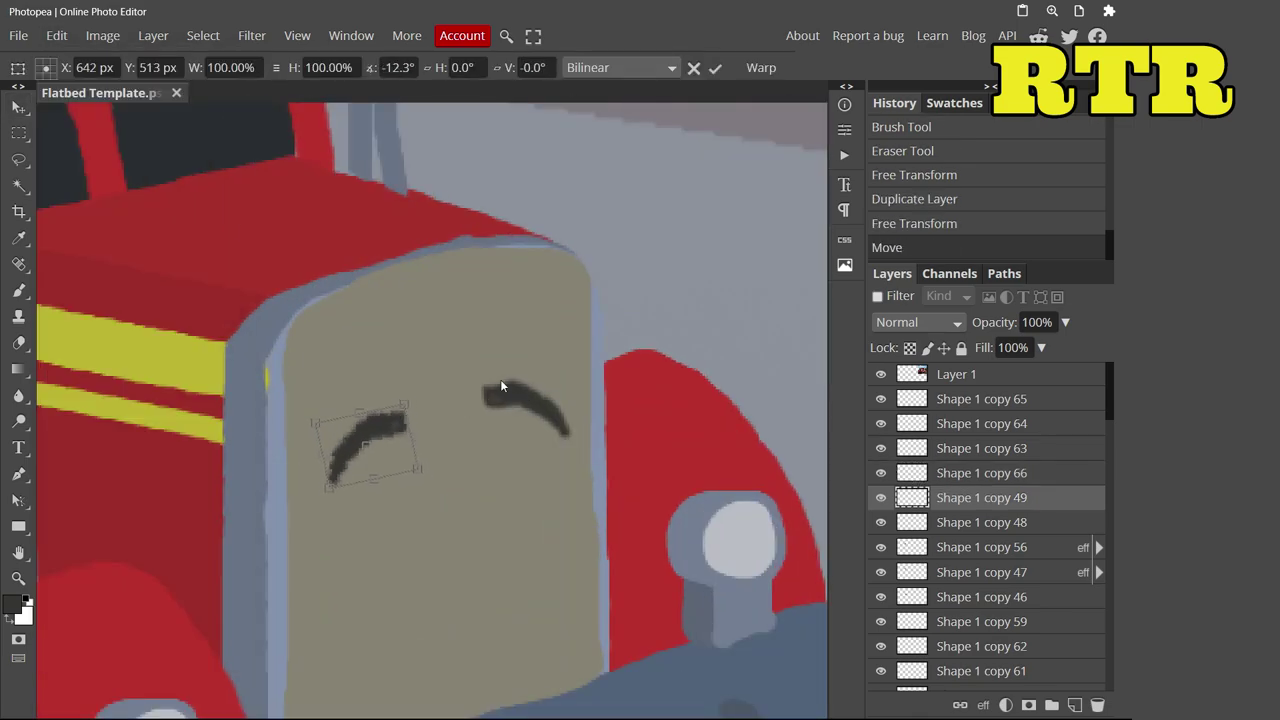
key(Return)
Scale the flipped eyebrow on Shape 1 copy 66 to 88.24%, rotate it to -13.9° and reposition it on the face
click(502, 386)
key(ctrl+t)
drag(478, 440, 461, 388)
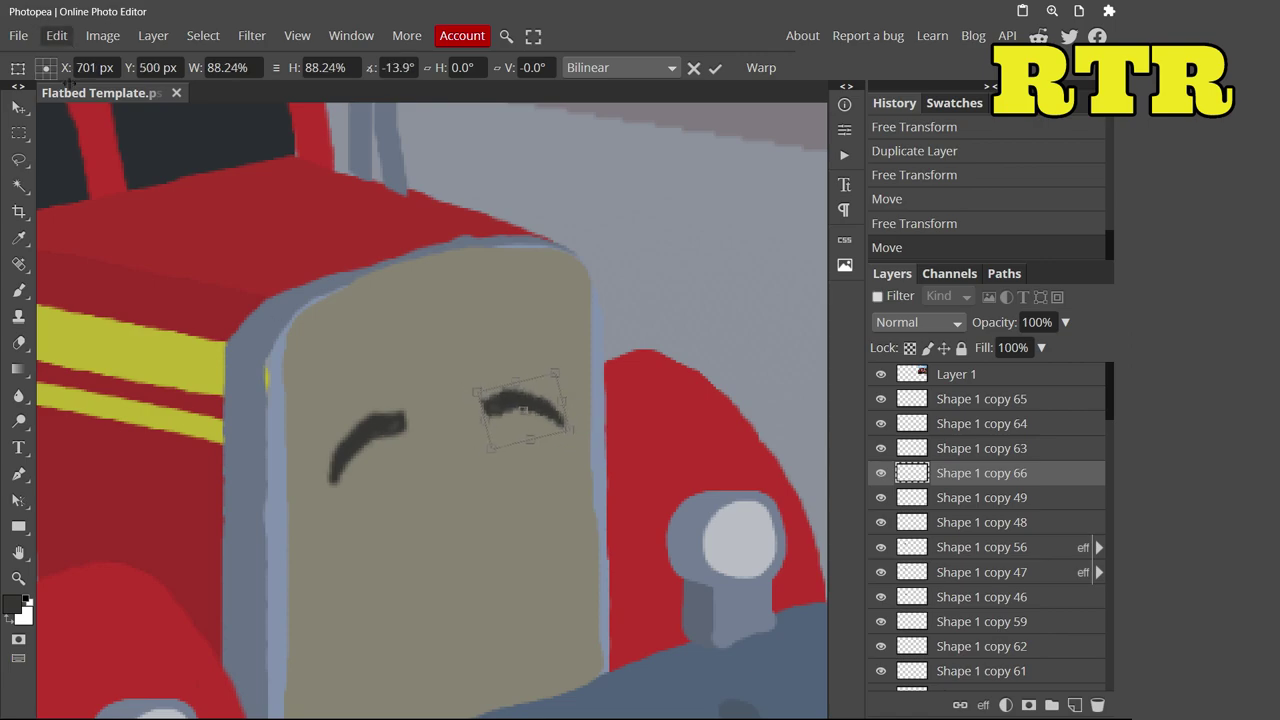
key(Return)
Flatten the other eyebrow on Shape 1 copy 49 with Free Transform
click(960, 497)
key(ctrl+t)
drag(372, 484, 370, 470)
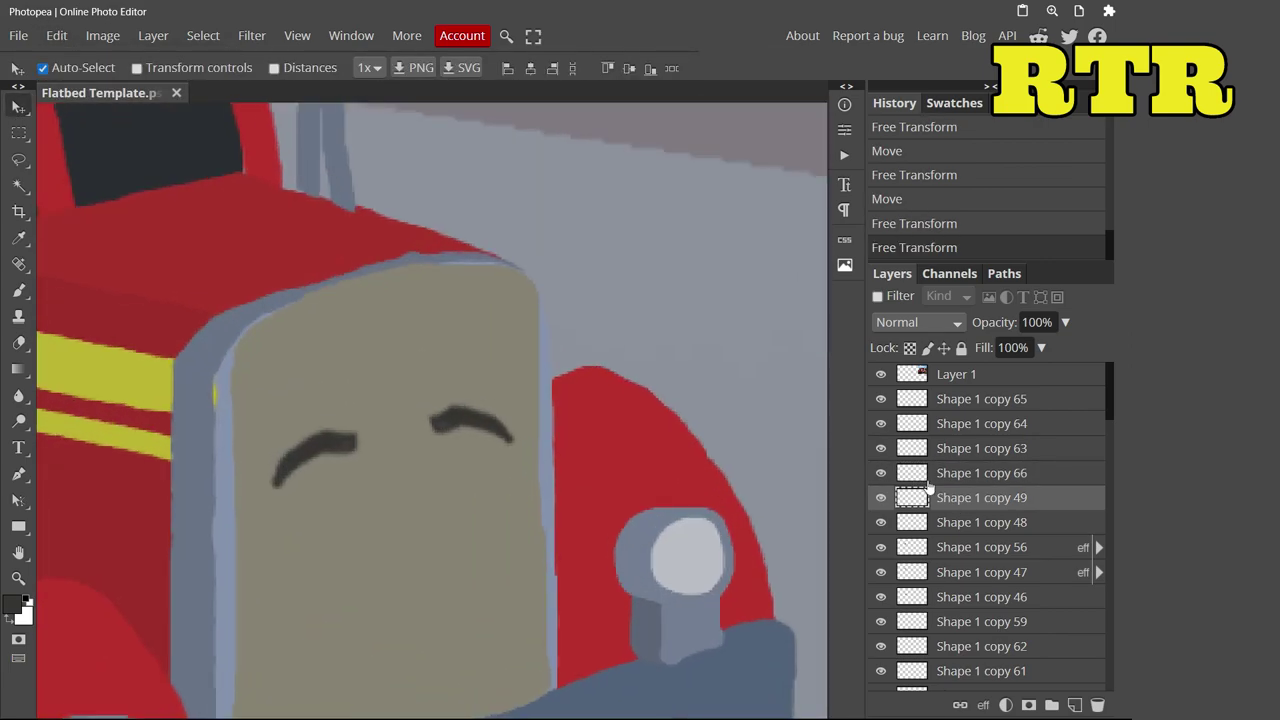
Paint a light grey oval eye beneath the first eyebrow on Shape 1 copy 66 with a larger brush
key(b)
alt+click(356, 486)
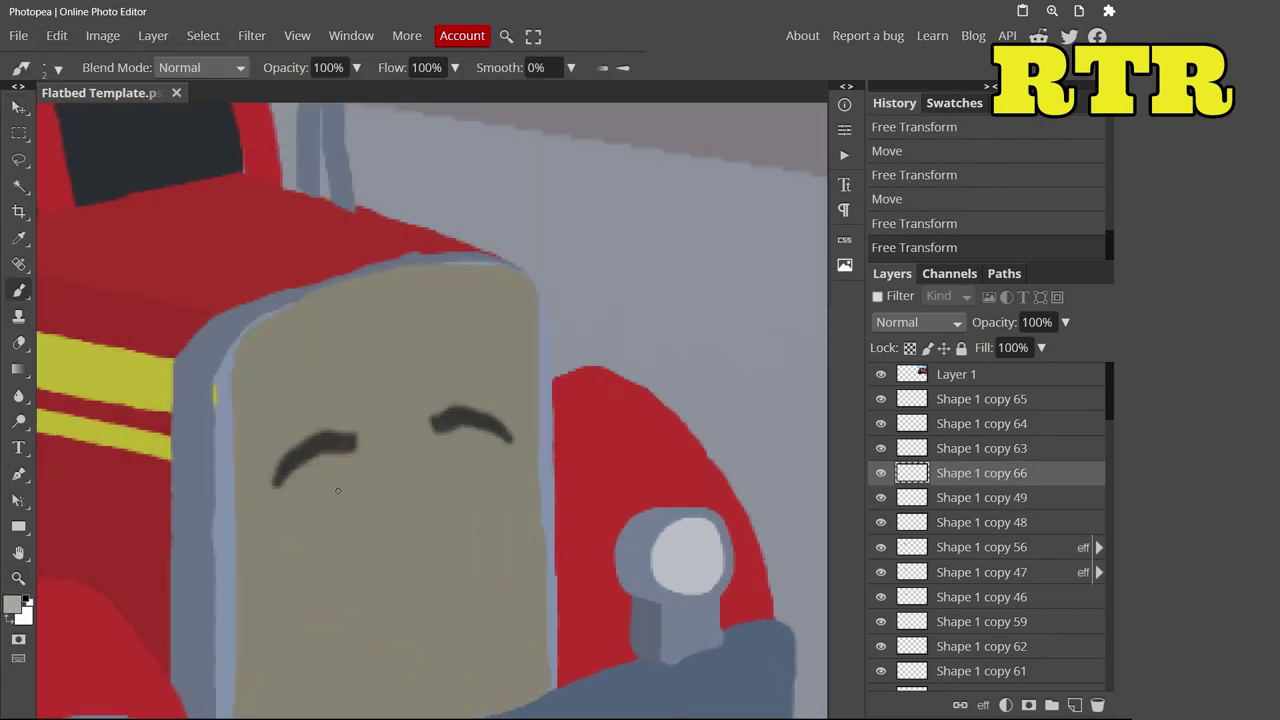
drag(340, 490, 330, 520)
right_click(323, 500)
key(ctrl+z)
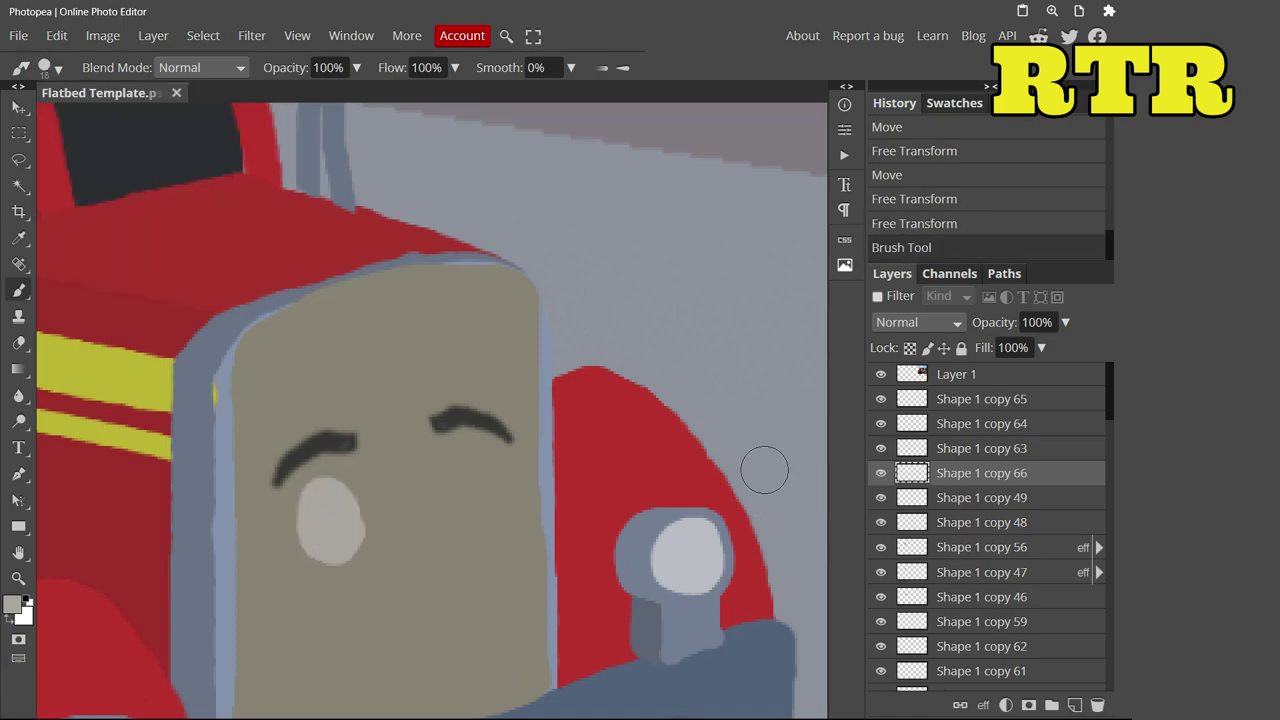
Try erasing the upper edge of the face plate on Shape 1 copy 39
key(v)
click(18, 344)
drag(525, 303, 208, 401)
key(ctrl+z)
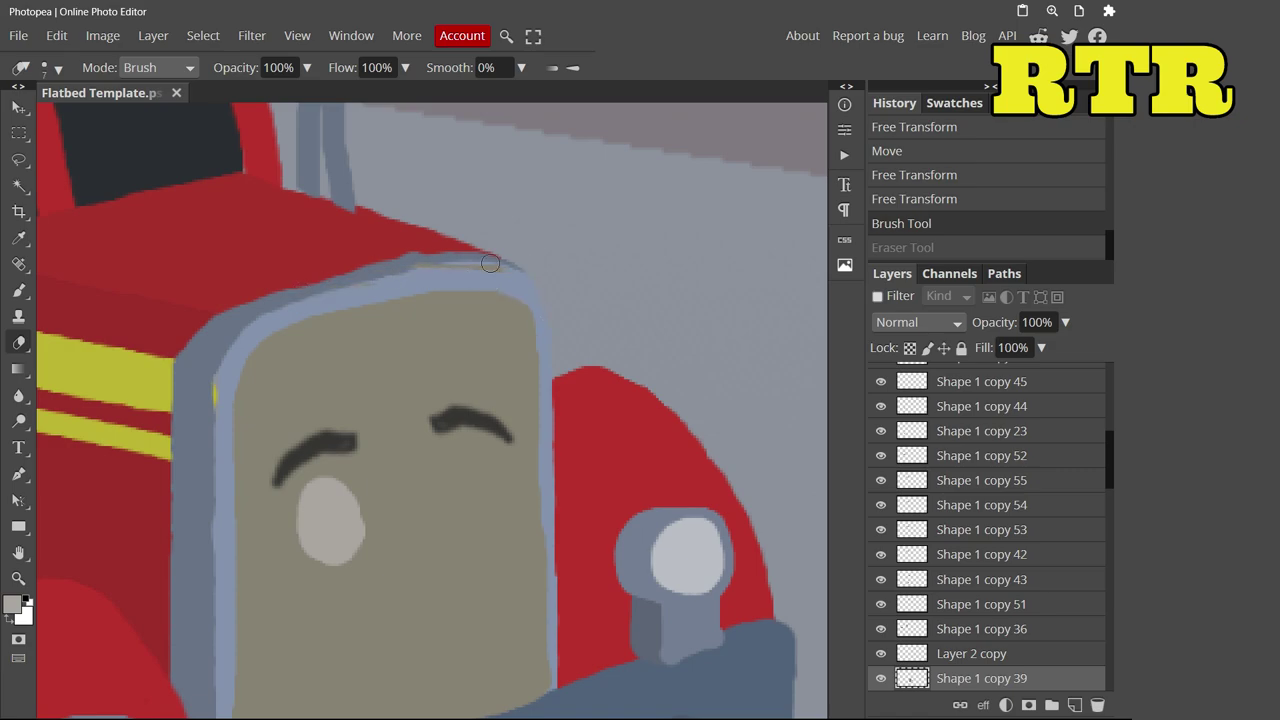
key(ctrl+z)
key(ctrl+shift+z)
Choose dark grey and paint a narrow vertical pupil on the eye's outer edge on Shape 1 copy 66 with a size 6 brush
key(b)
click(12, 604)
click(157, 380)
key(Return)
click(45, 67)
drag(168, 118, 145, 118)
drag(295, 515, 303, 541)
ctrl+click(301, 538)
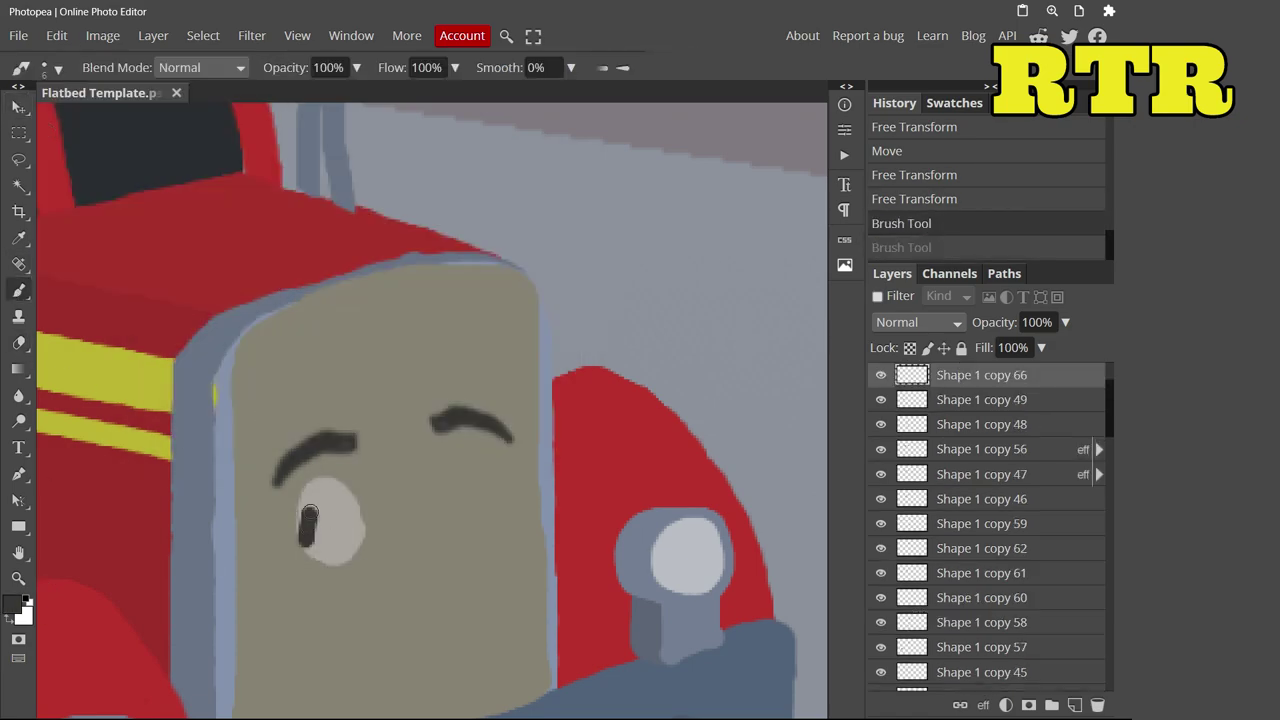
click(310, 513)
scroll(763, 408, down, 3)
key(ctrl+z)
key(ctrl+shift+z)
key(ctrl+z)
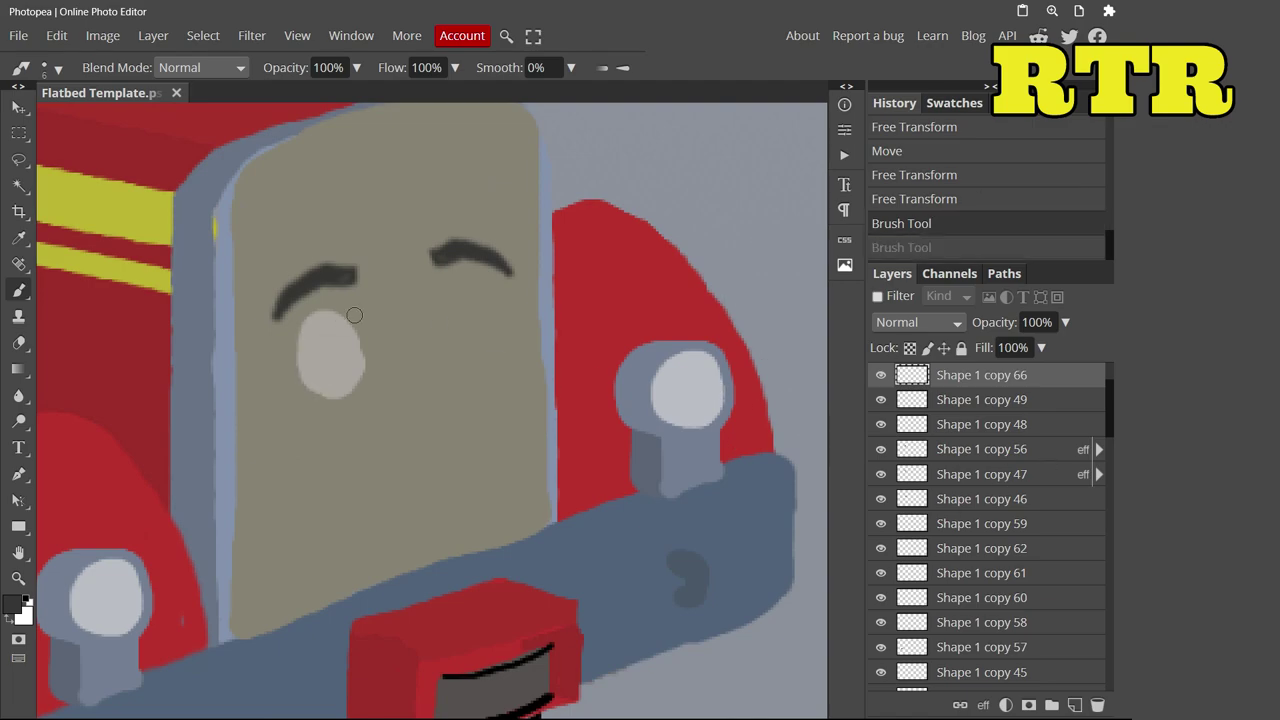
Duplicate the eye layer, place the copy under the other eyebrow, and erase the extra eyebrow and excess eye edges
key(ctrl+j)
key(v)
mouse_move(303, 377)
mouse_down()
mouse_move(439, 361)
mouse_move(443, 345)
mouse_up()
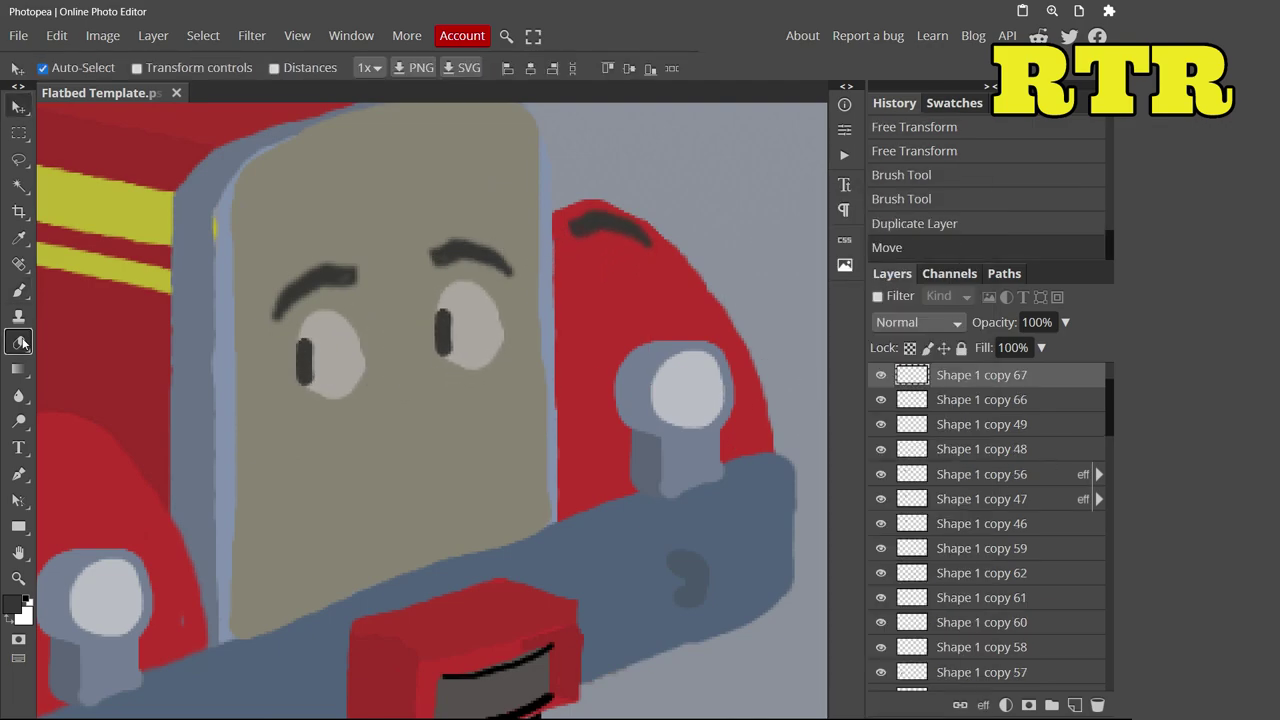
key(e)
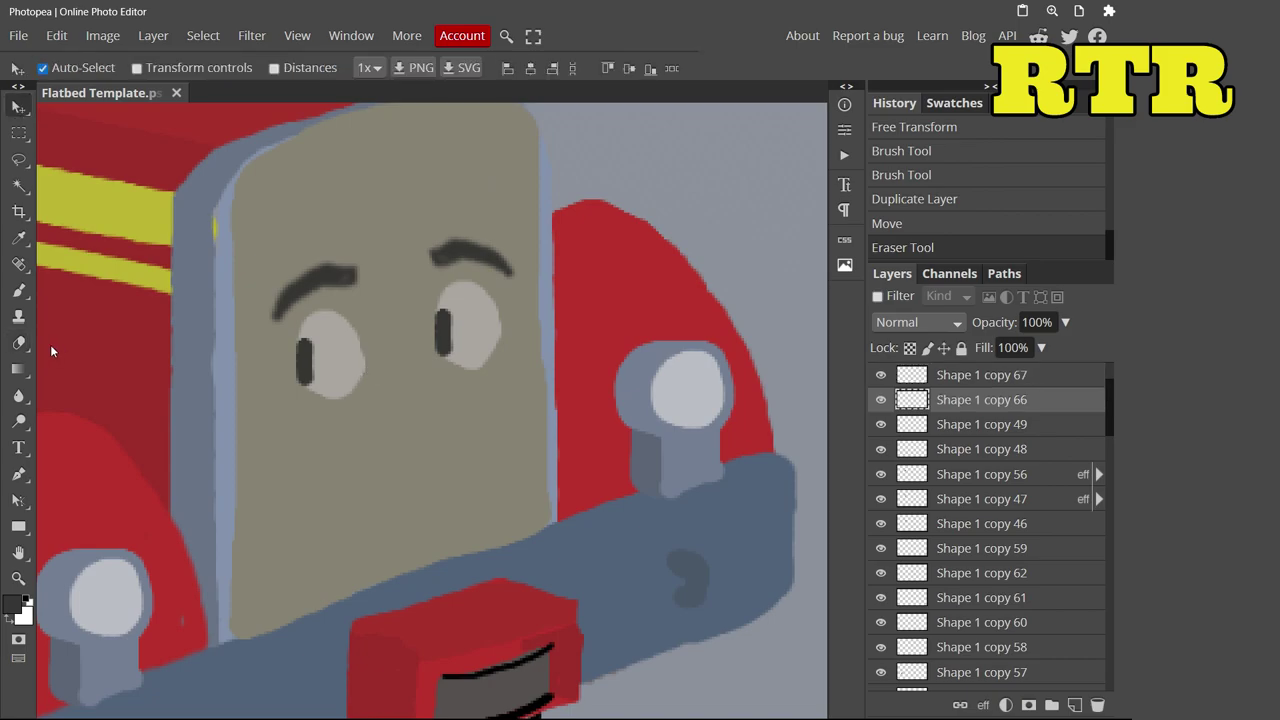
drag(374, 352, 340, 395)
Try painting a thin dark grey nose between the eyes with a size 2 brush on Shape 1 copy 67
scroll(386, 252, down, 1)
key(b)
click(44, 67)
drag(160, 110, 136, 110)
drag(396, 244, 410, 350)
scroll(410, 350, down, 3)
key(ctrl+z)
scroll(517, 502, up, 3)
drag(544, 560, 545, 563)
key(ctrl+z)
drag(540, 470, 544, 570)
scroll(544, 560, down, 2)
scroll(517, 430, down, 2)
scroll(517, 430, up, 4)
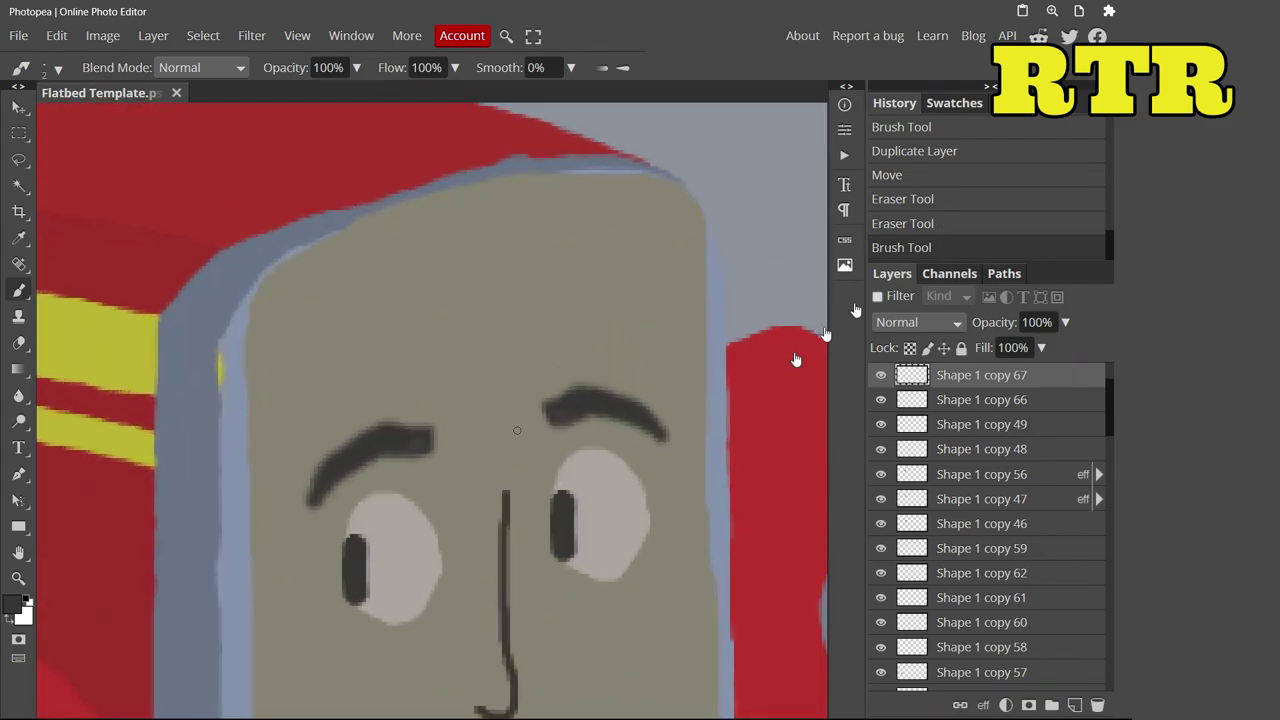
Undo the nose line and try several shorter and slanted nose shapes between the eyes
scroll(517, 430, down, 2)
drag(515, 423, 537, 491)
key(ctrl+z)
scroll(520, 440, down, 1)
key(ctrl+z)
mouse_move(506, 323)
mouse_down()
mouse_move(511, 428)
mouse_move(526, 371)
mouse_move(503, 410)
mouse_up()
key(ctrl+z)
key(ctrl+z)
mouse_move(514, 357)
mouse_down()
mouse_move(557, 377)
mouse_move(533, 427)
mouse_up()
scroll(533, 427, down, 3)
scroll(203, 505, up, 2)
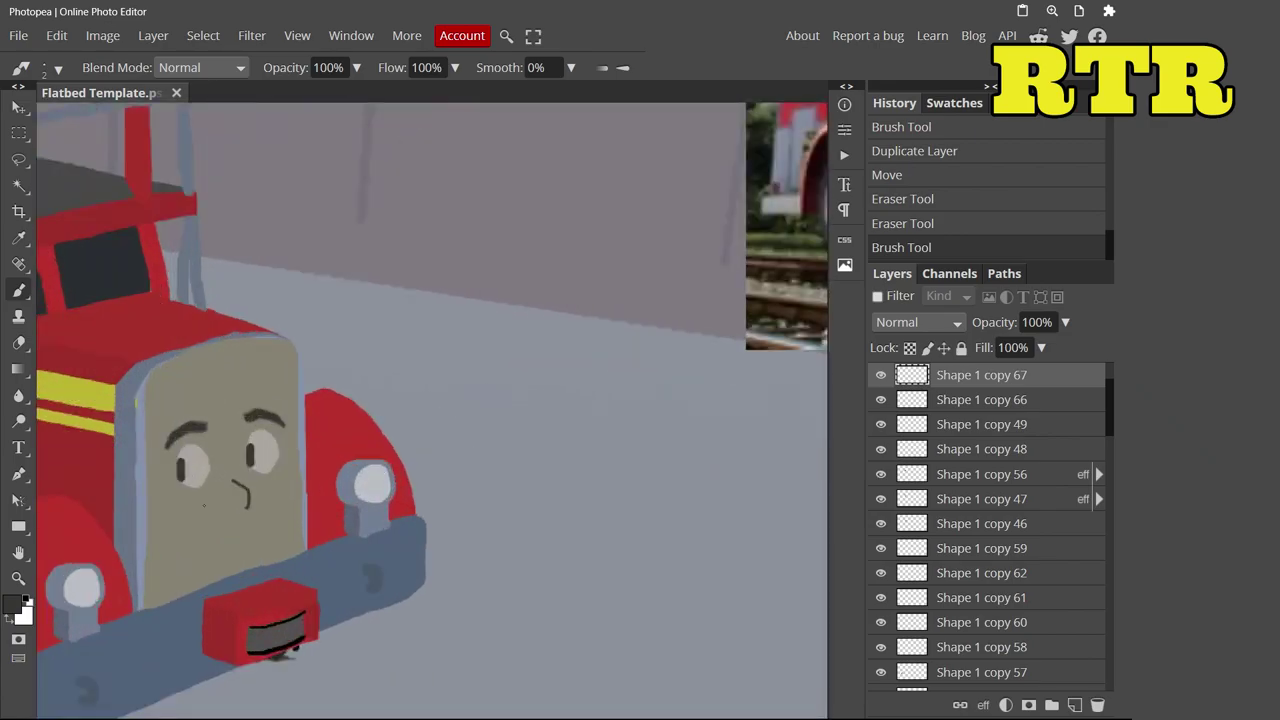
Repaint the nose as a thin vertical line with a short base, and paint a curved smile beneath it
scroll(204, 505, up, 3)
key(ctrl+z)
drag(296, 432, 290, 542)
scroll(323, 563, up, 1)
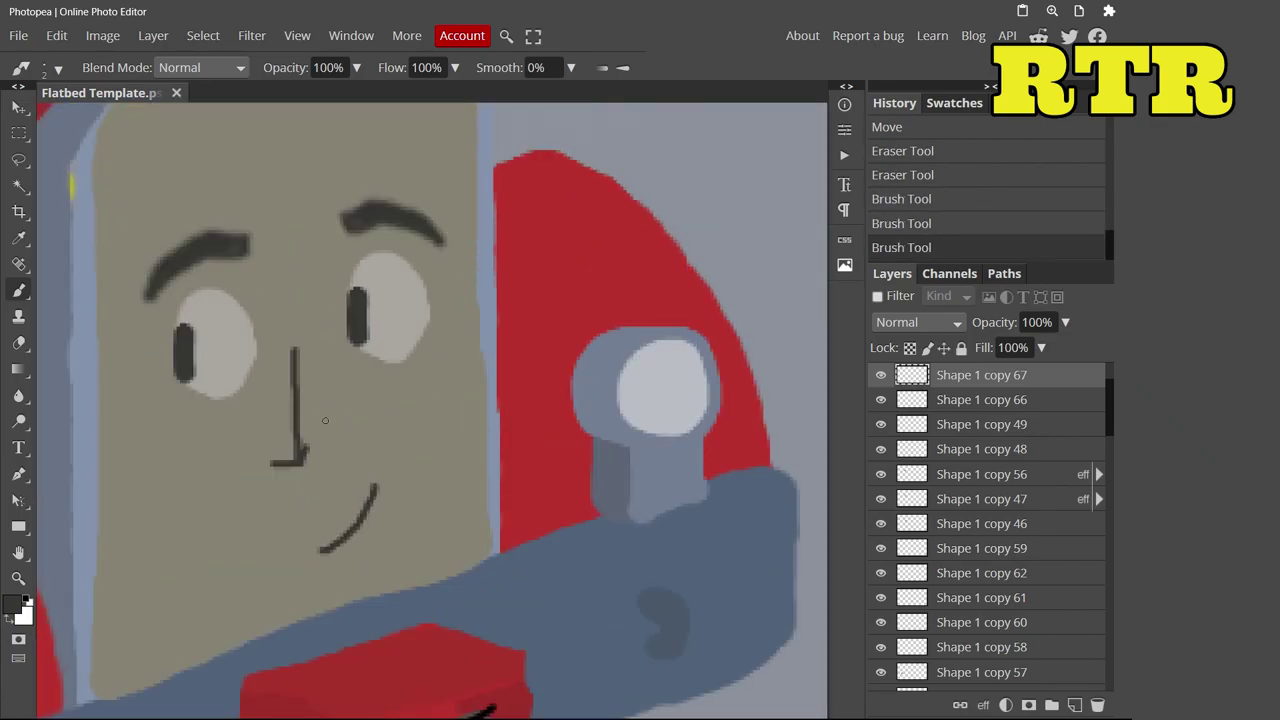
Move the facial feature layers so the eyes sit beneath their eyebrows on the face plate
key(v)
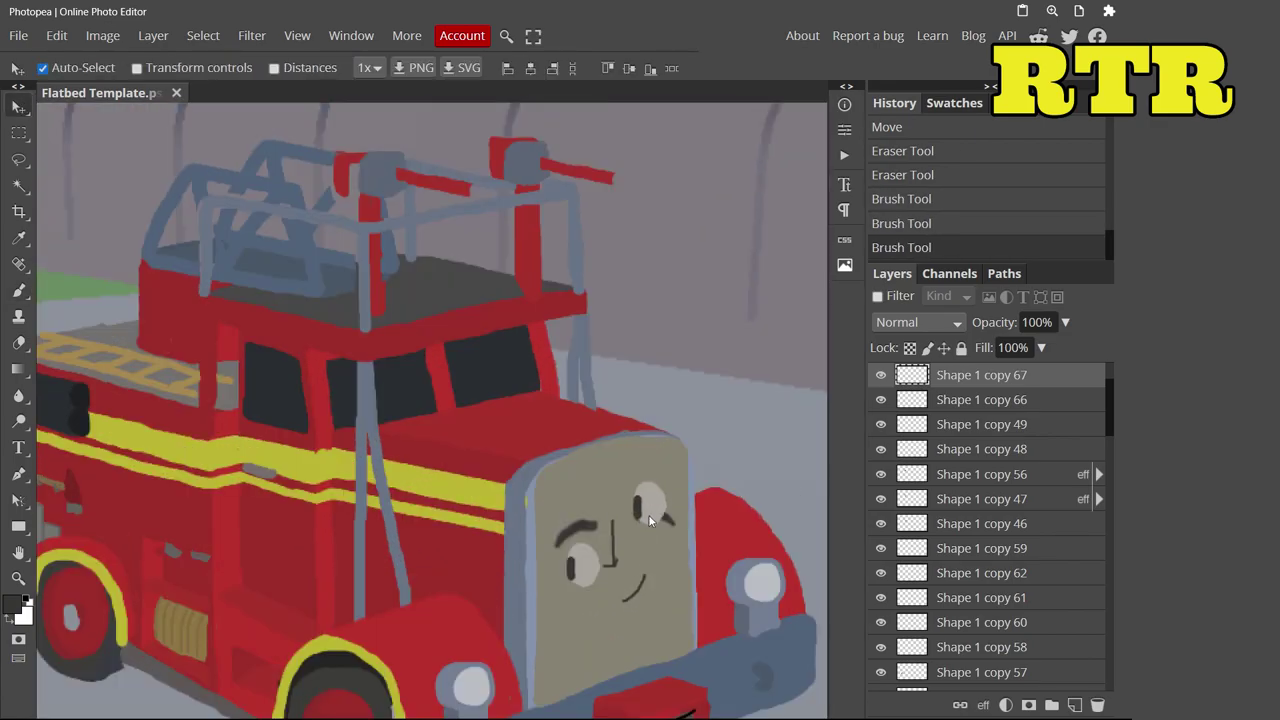
drag(647, 510, 591, 515)
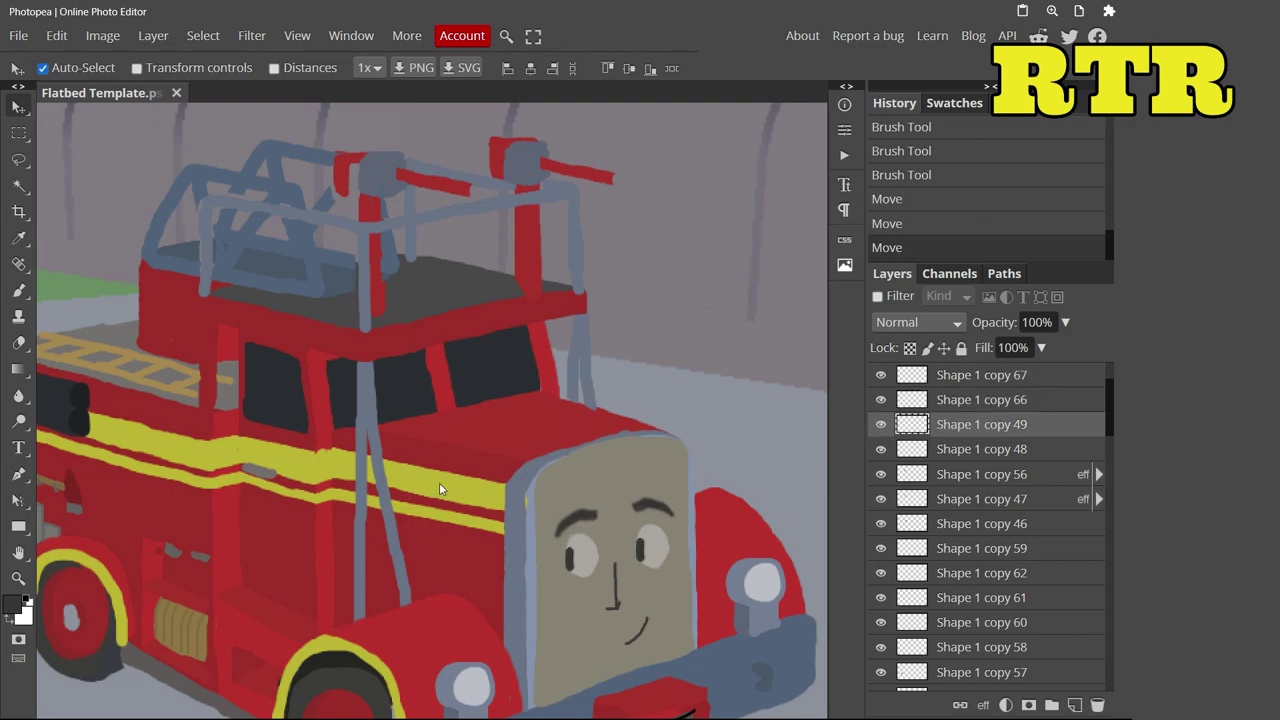